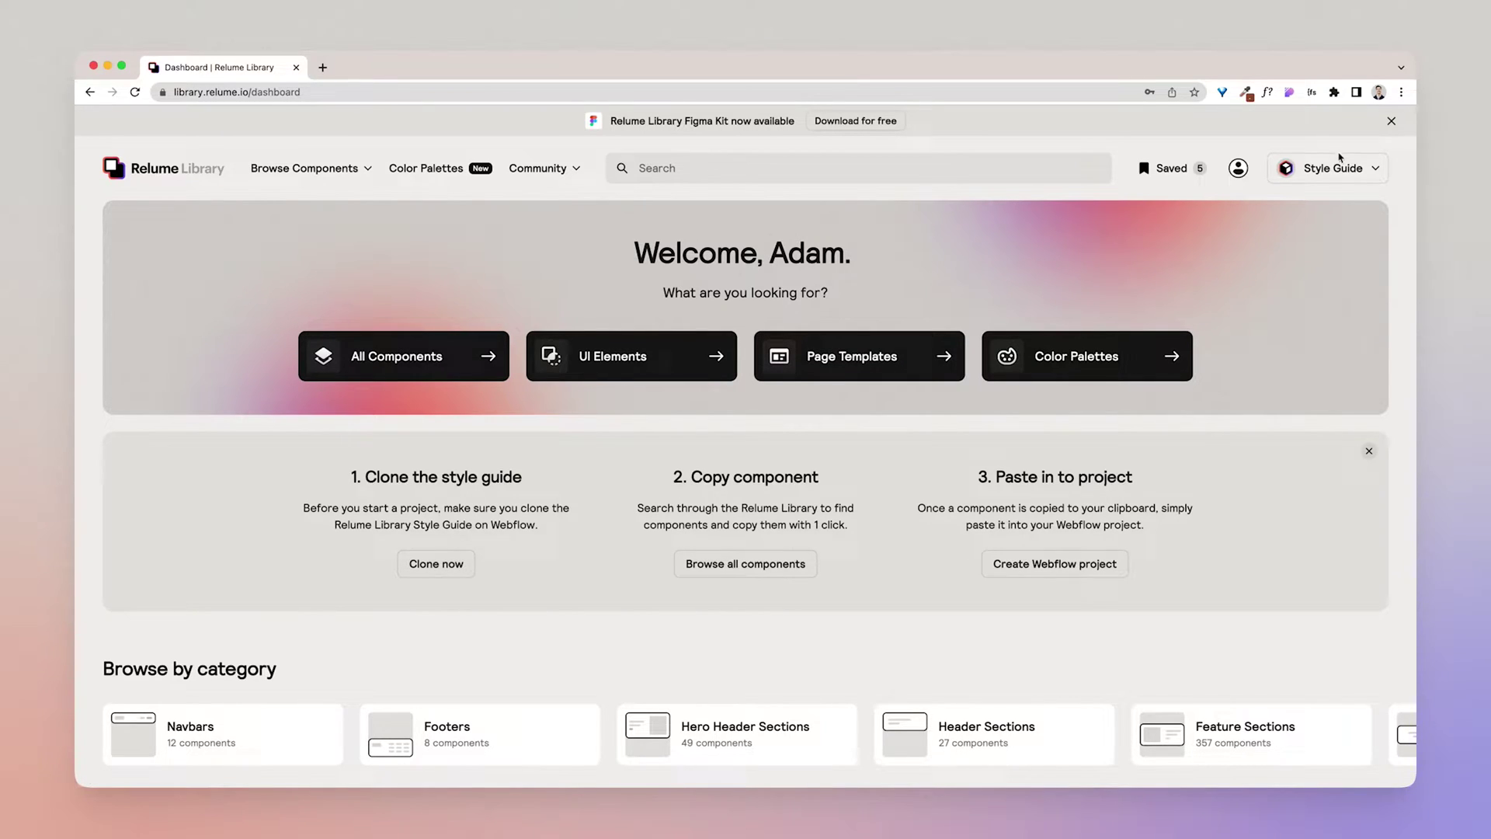
Clone the Relume Library Style Guide via its dropdown and the Webflow showcase's Clone project.
left_click(1343, 175)
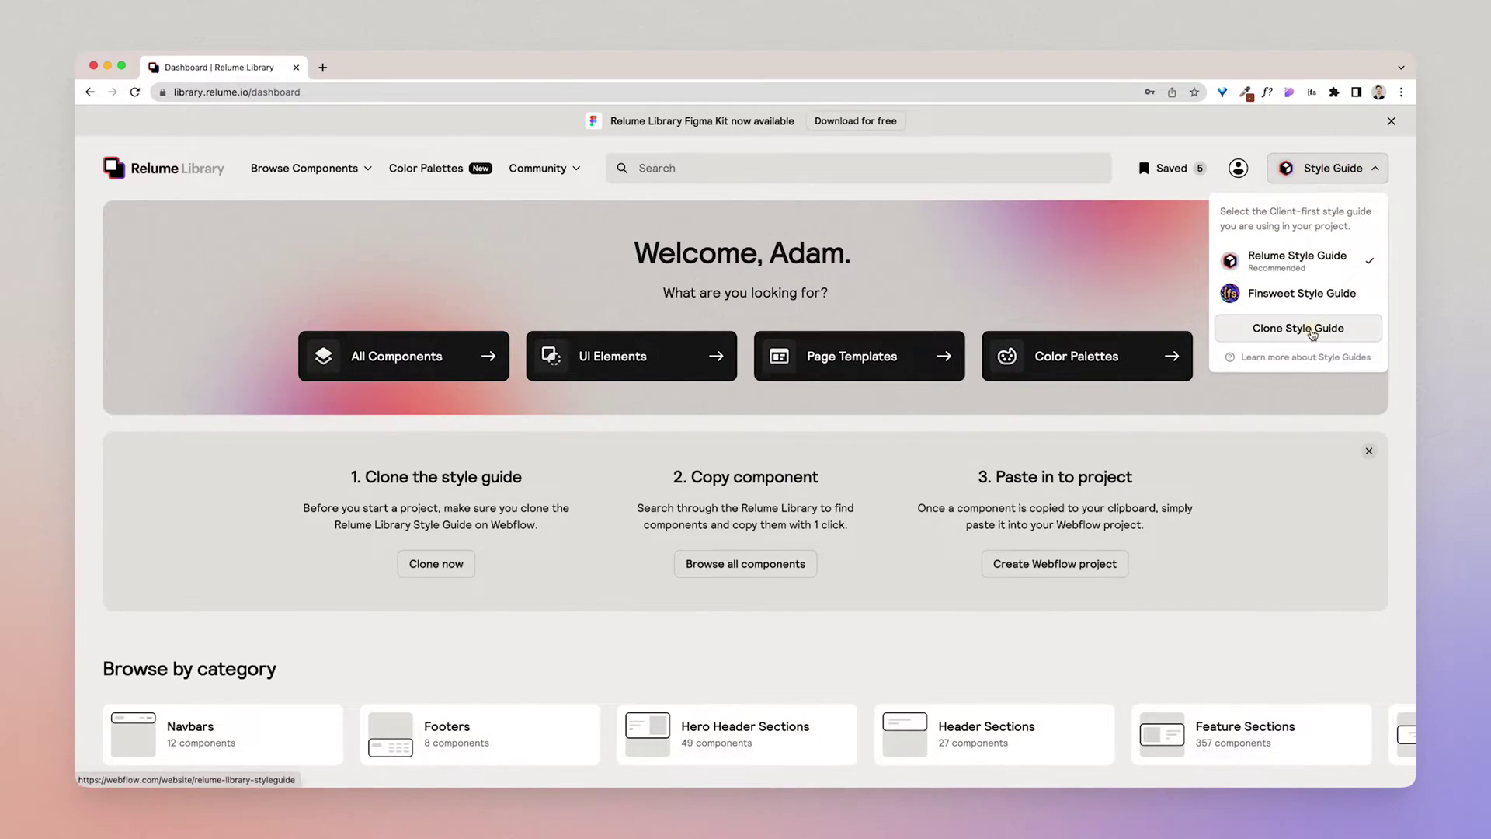
left_click(1321, 330)
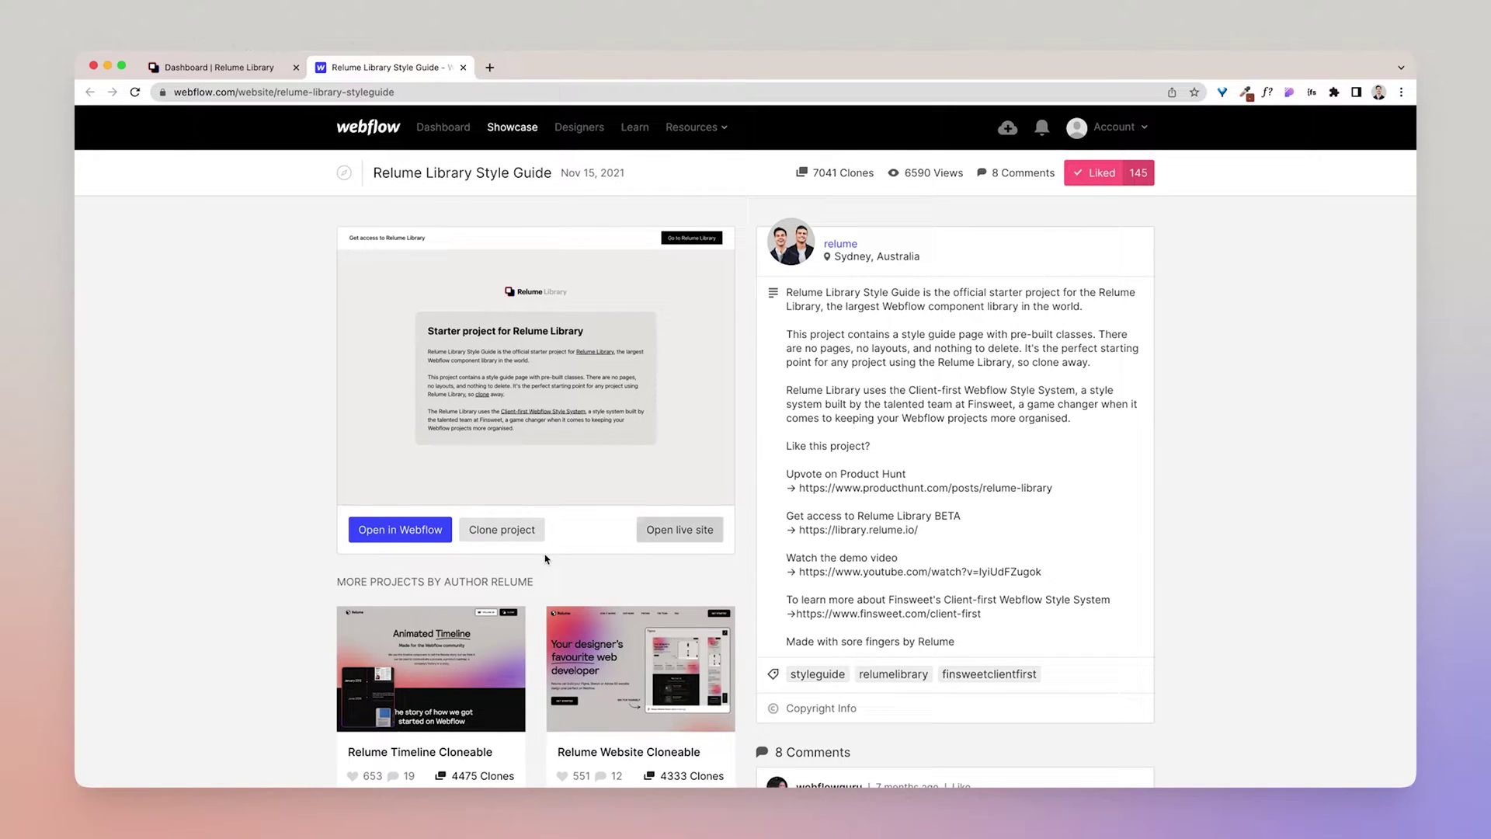
left_click(509, 531)
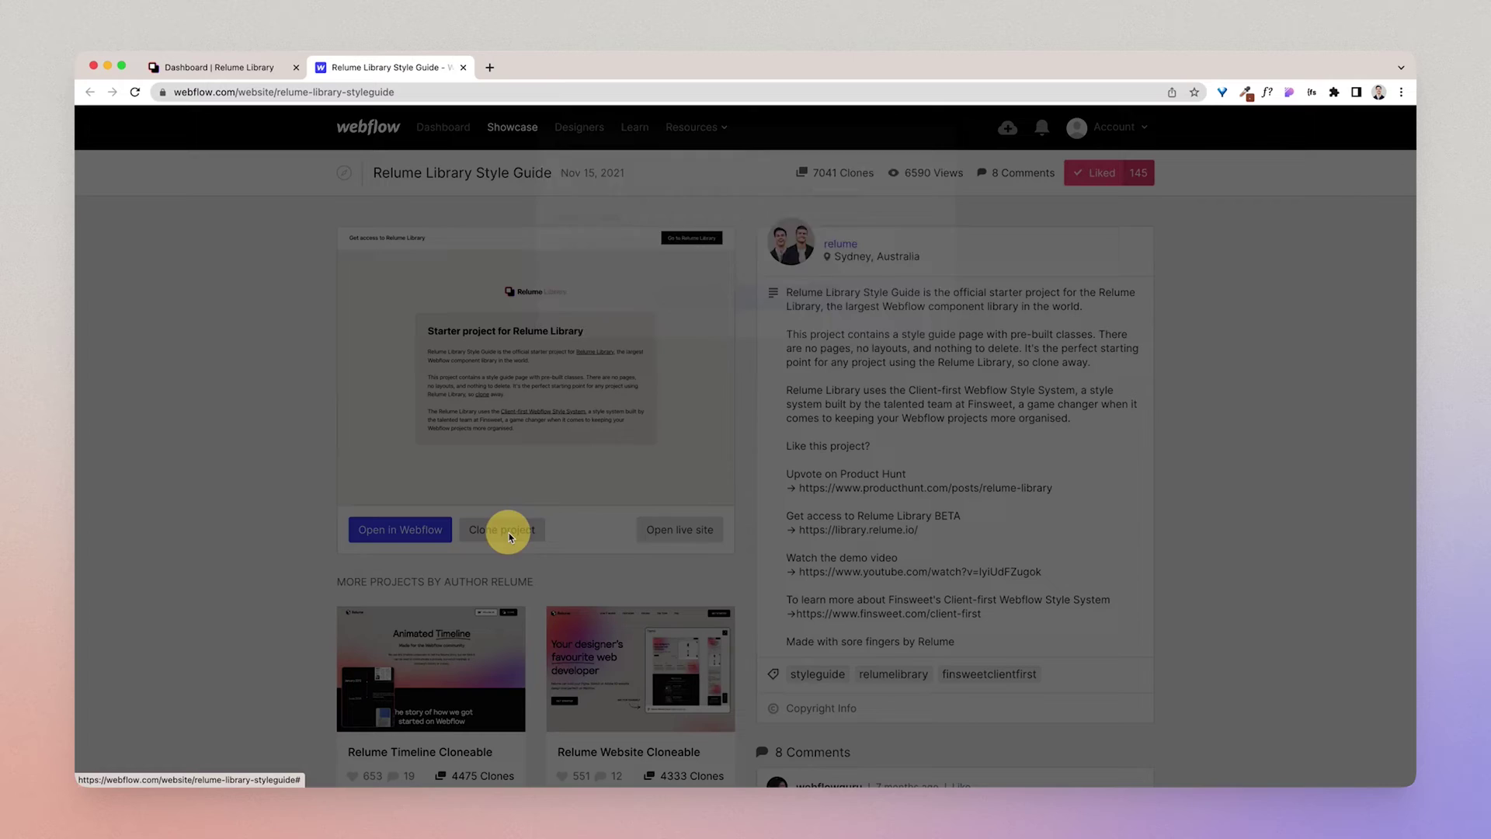
Confirm the clone under the default project name.
left_click(800, 366)
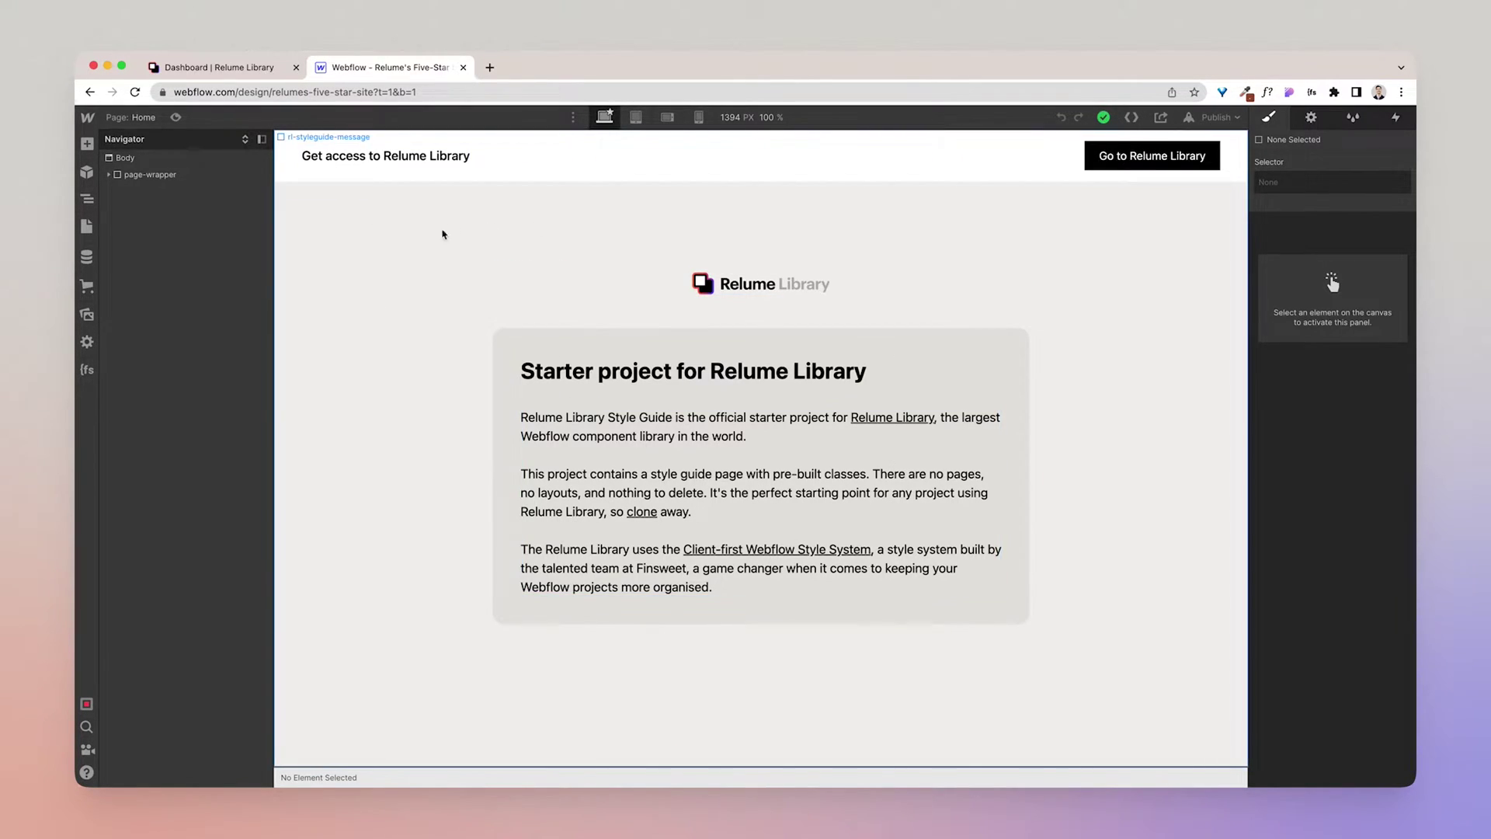
Delete the rl-styleguide-message element and start editing the Global Styles symbol.
left_click(394, 278)
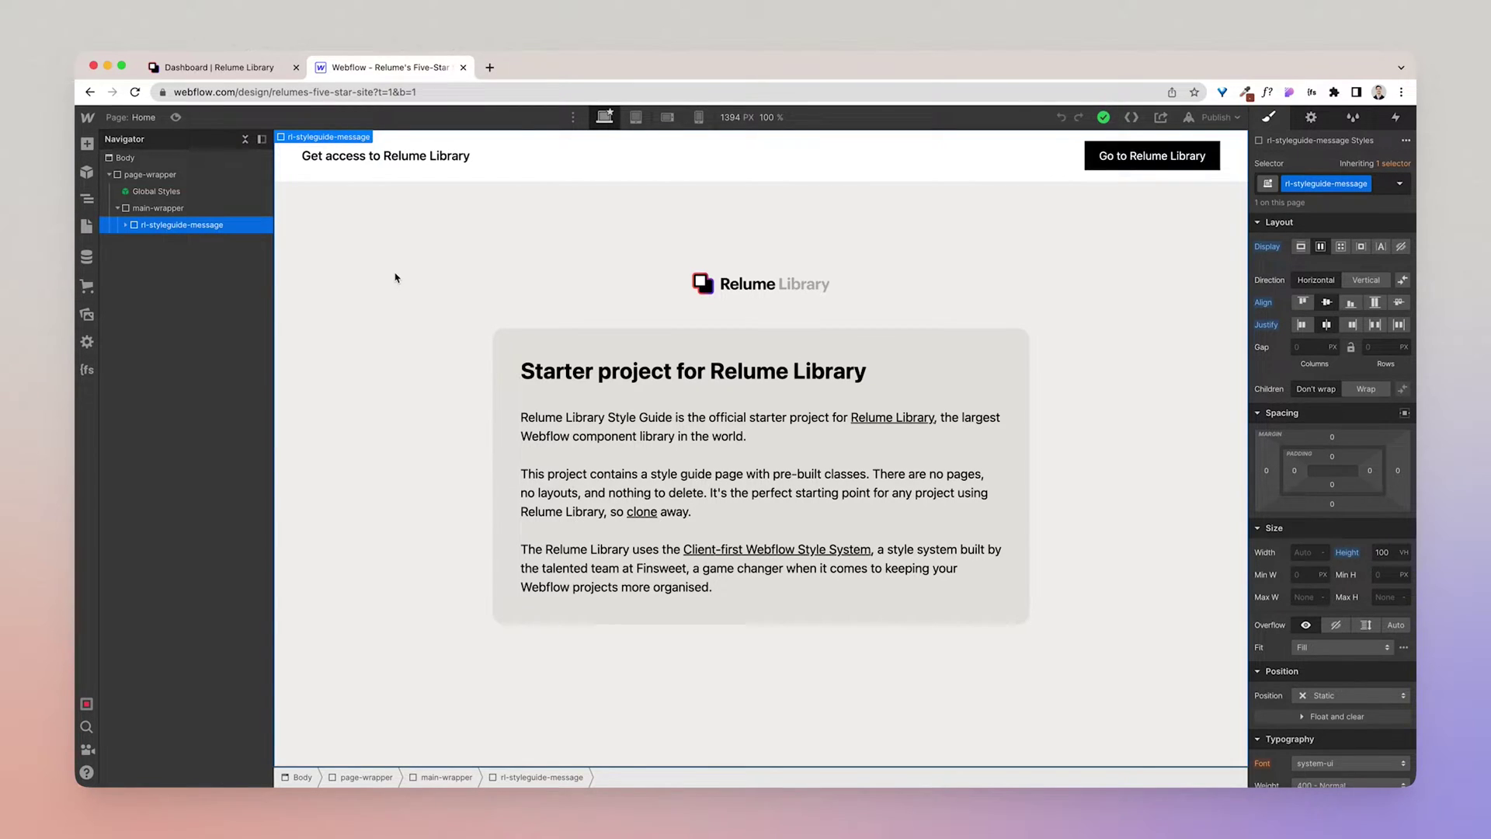
key("Delete")
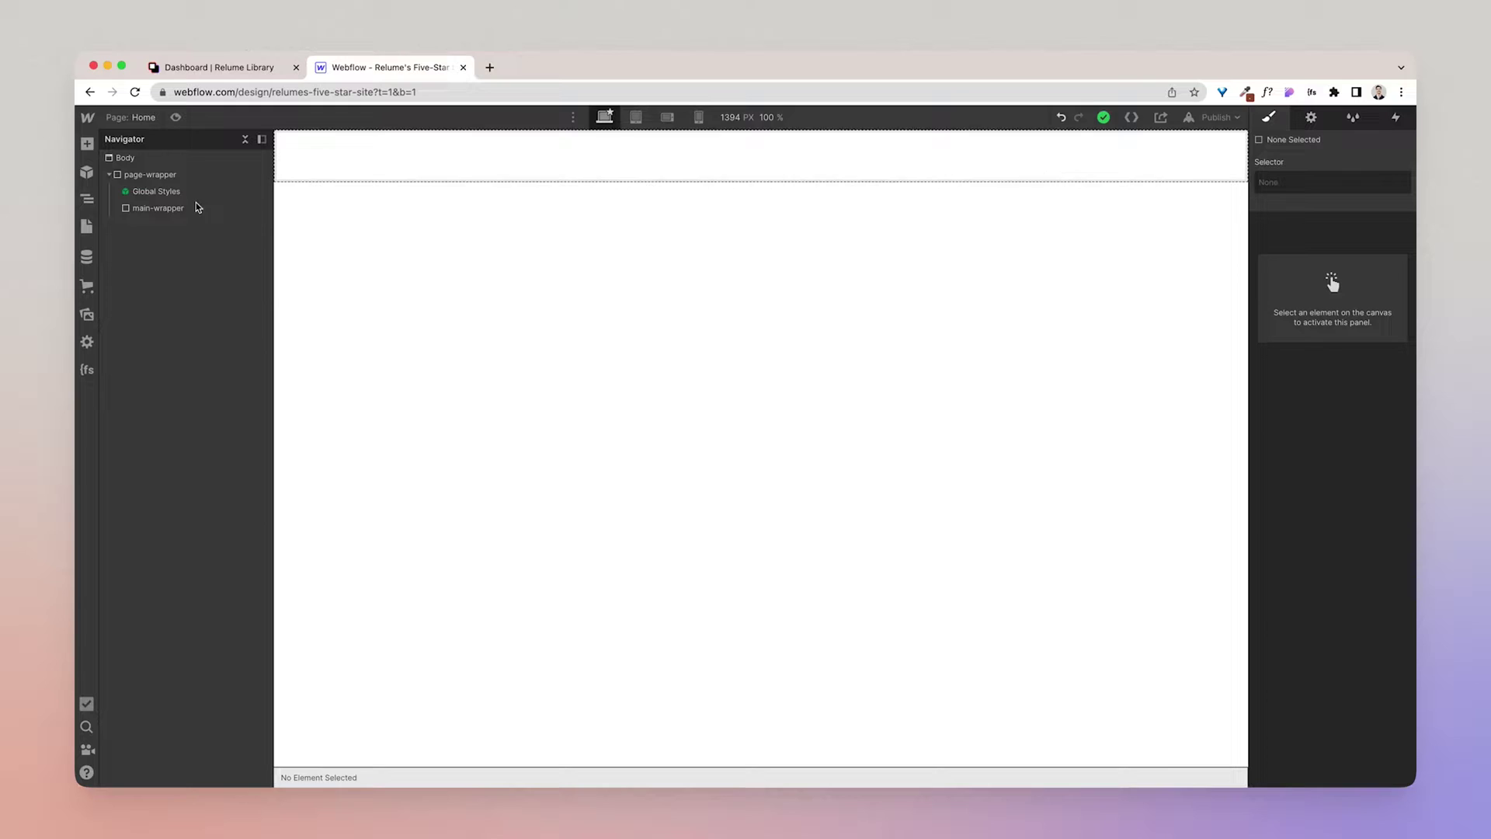
left_click(159, 174)
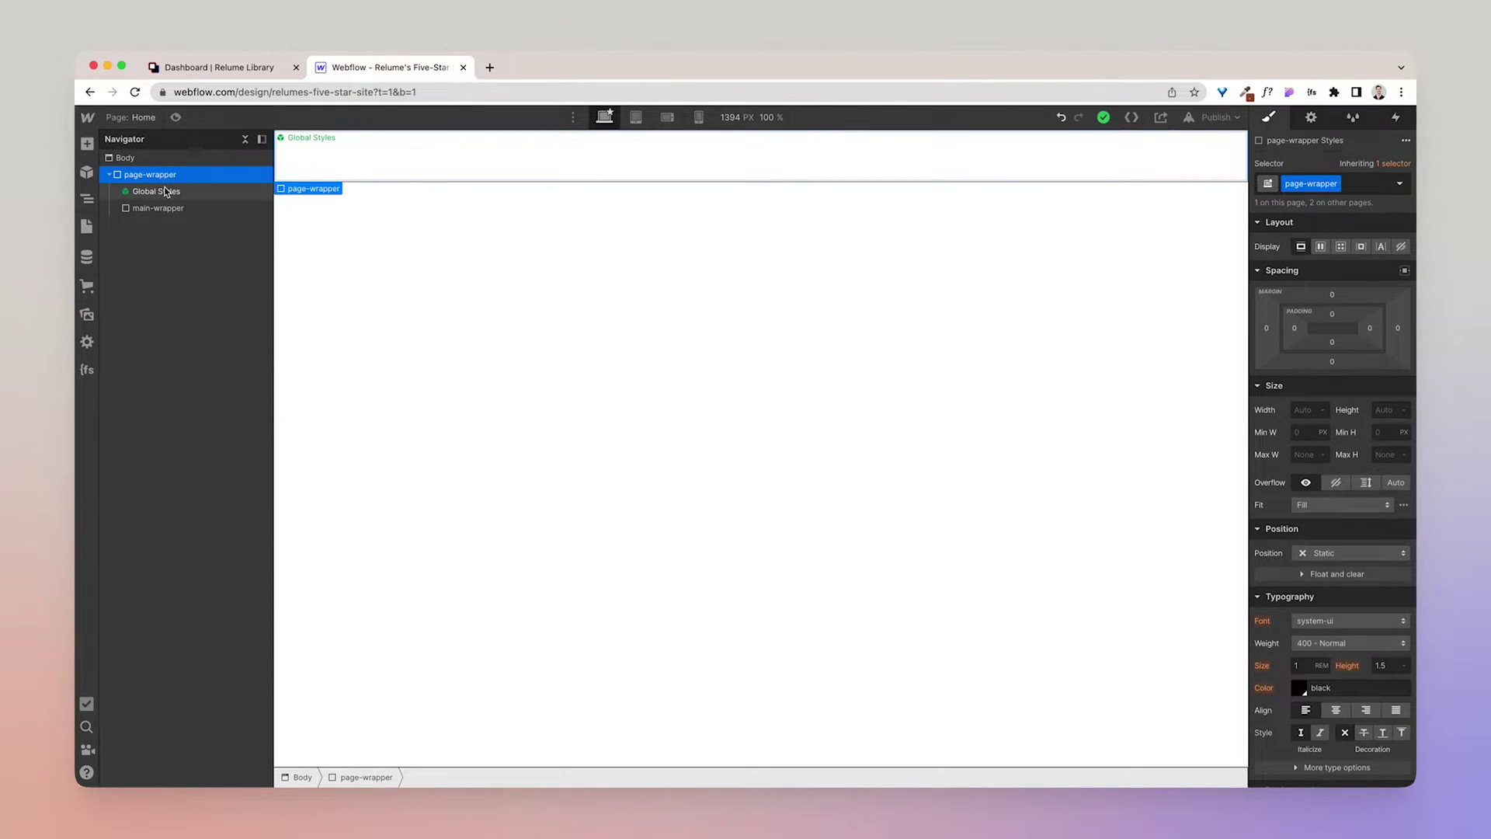
left_click(164, 190)
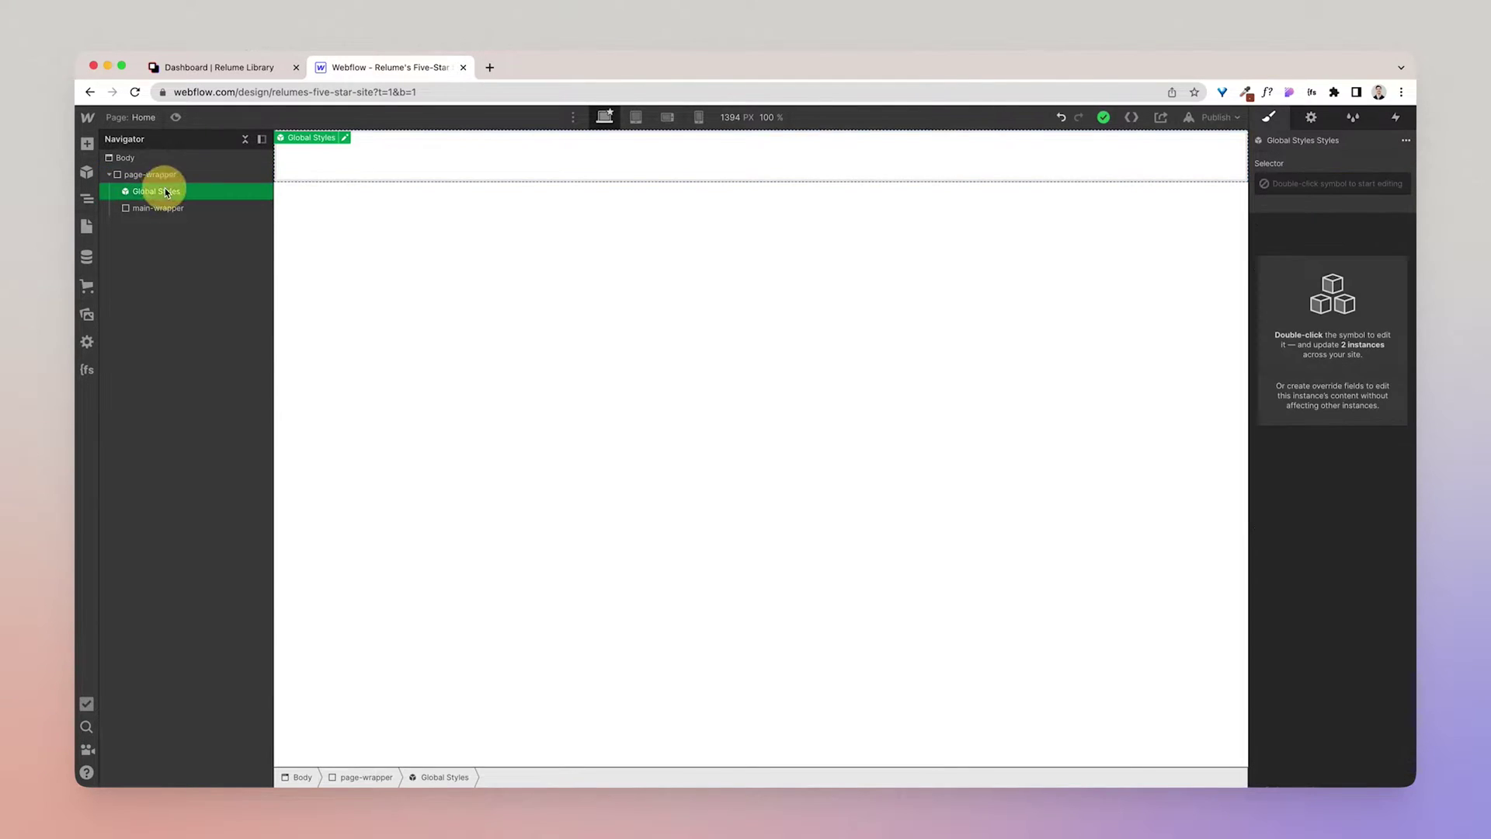
left_click(344, 139)
Review the Global Styles embed's custom CSS utility classes, then save and close the code editor.
left_click(344, 138)
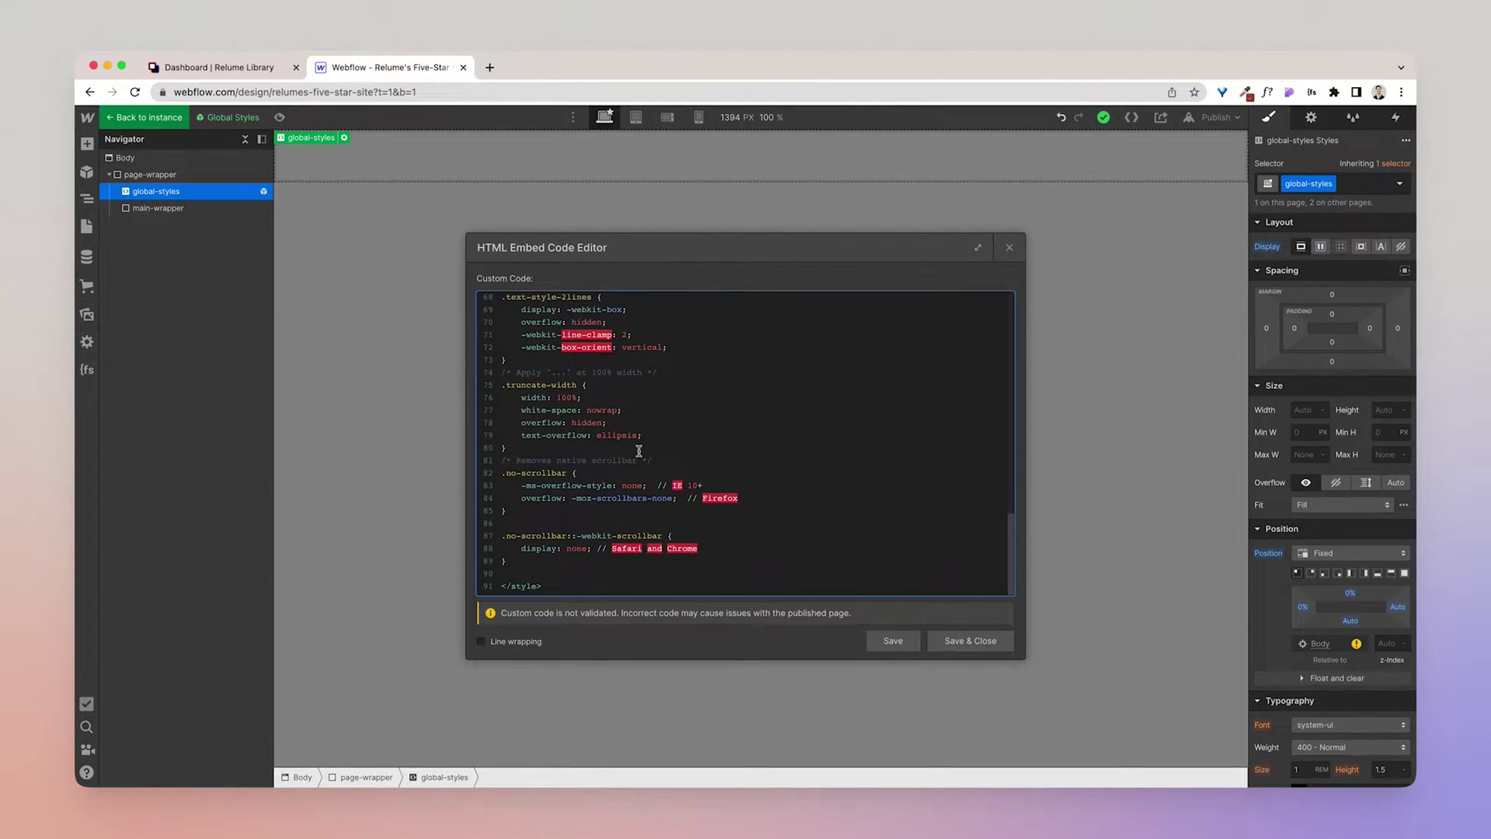
scroll(639, 451, "up", 3)
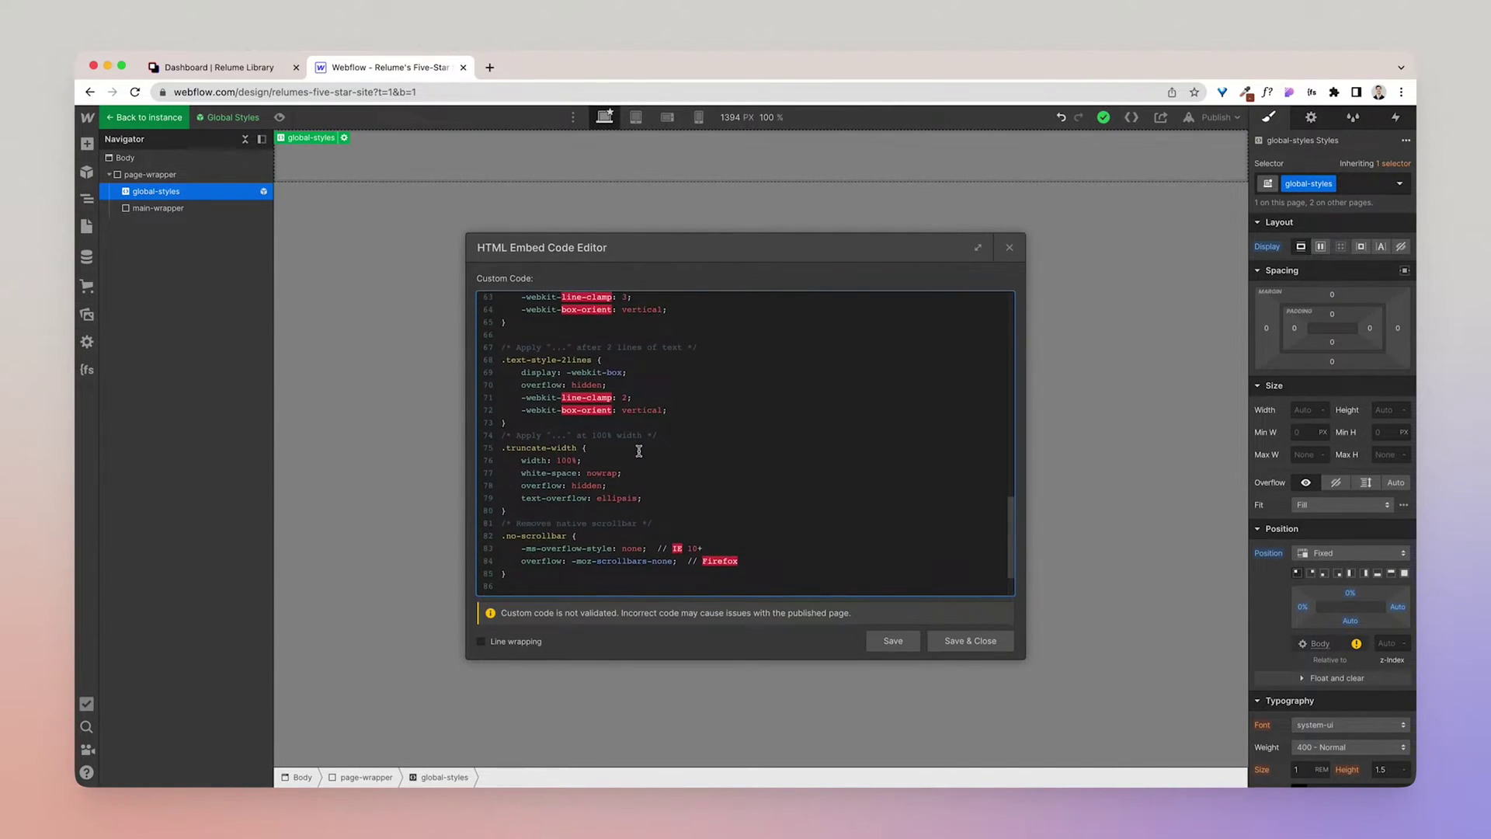
scroll(638, 451, "up", 3)
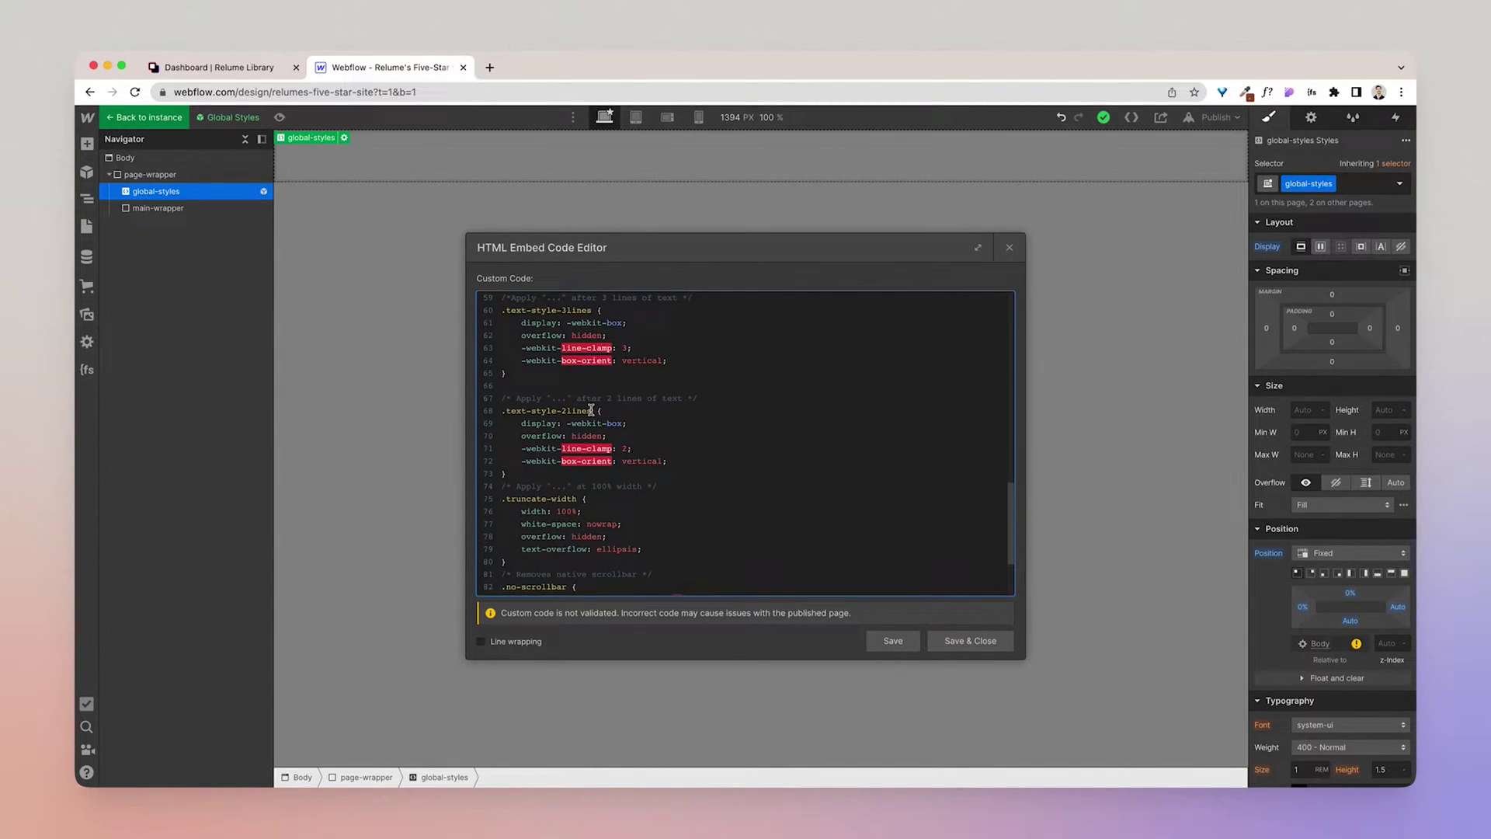
scroll(590, 410, "down", 4)
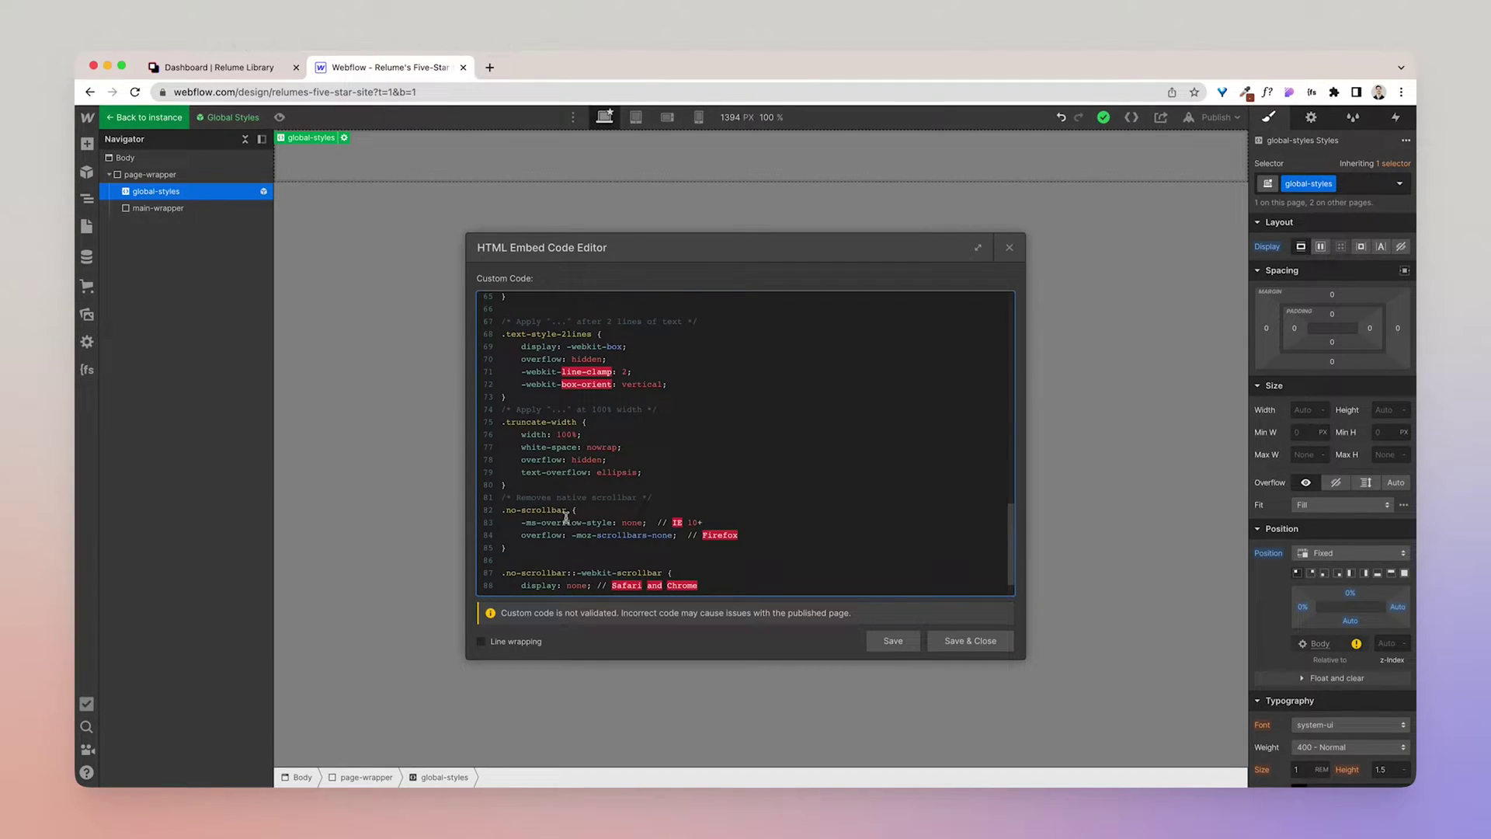
scroll(942, 559, "up", 9)
scroll(942, 559, "up", 7)
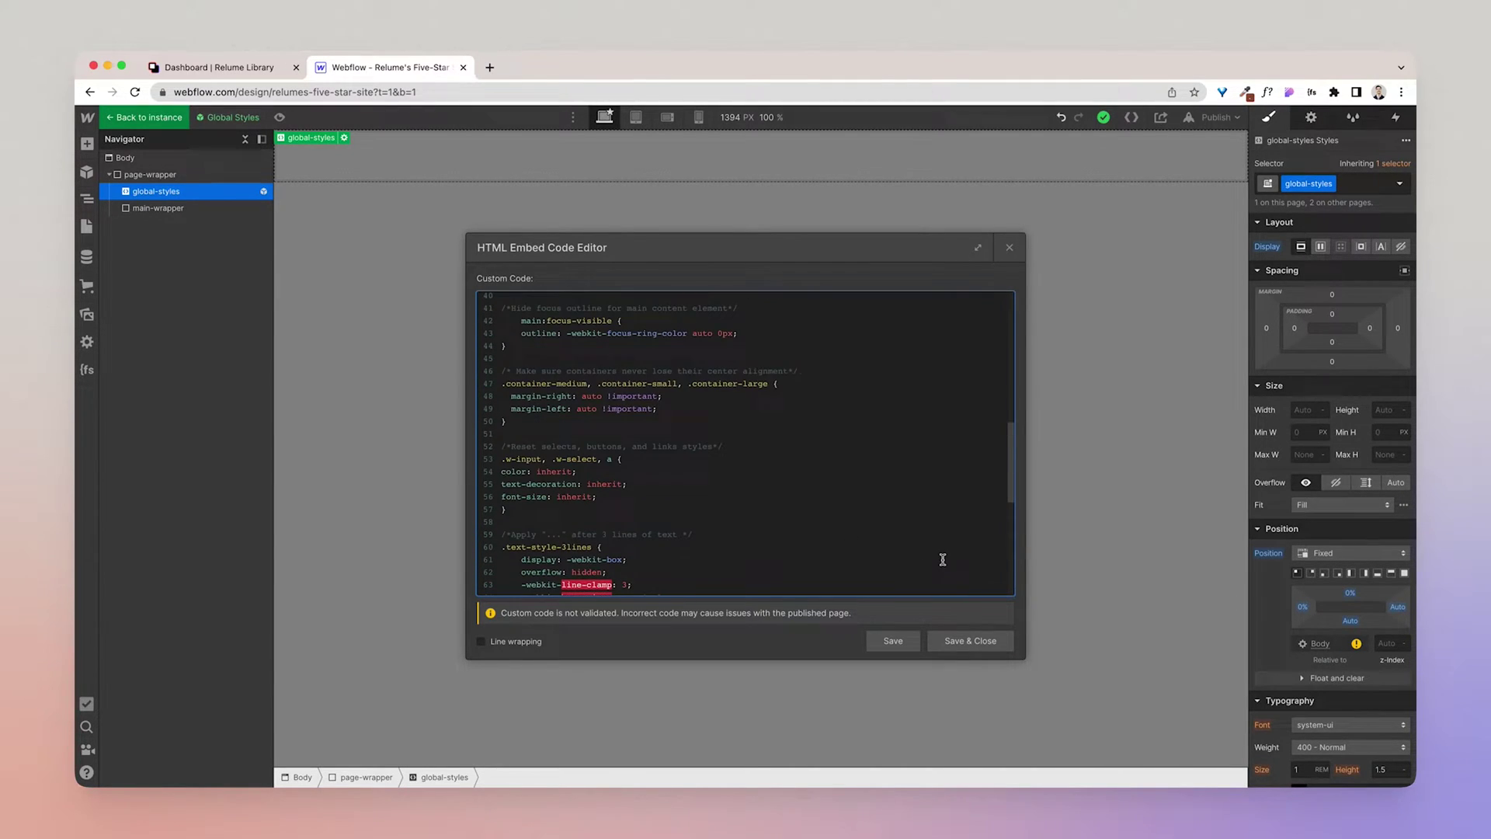
left_click(985, 642)
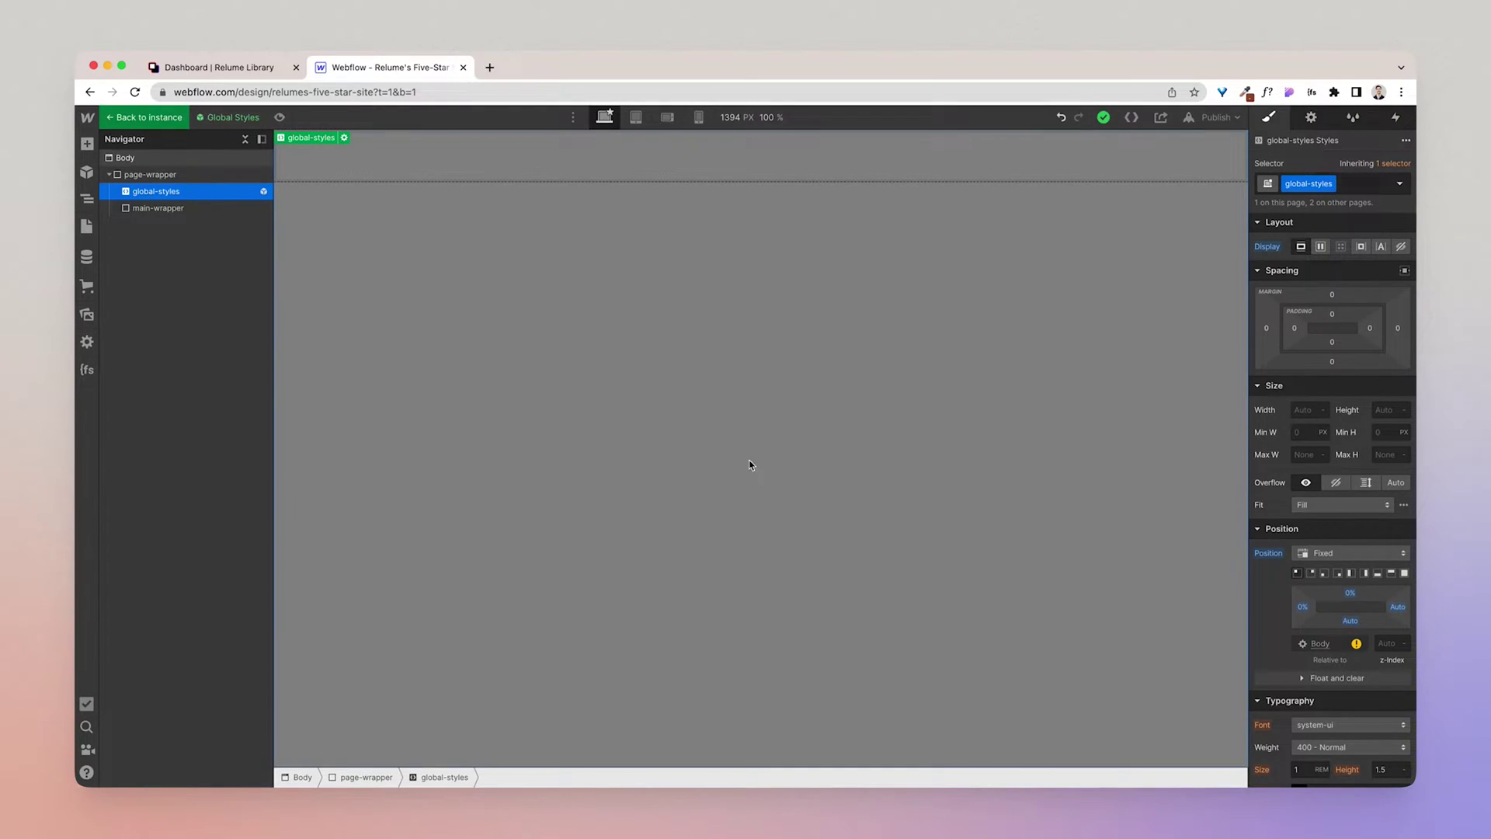
Leave symbol editing and paste Relume's Header 1 hero section into main-wrapper.
left_click(145, 117)
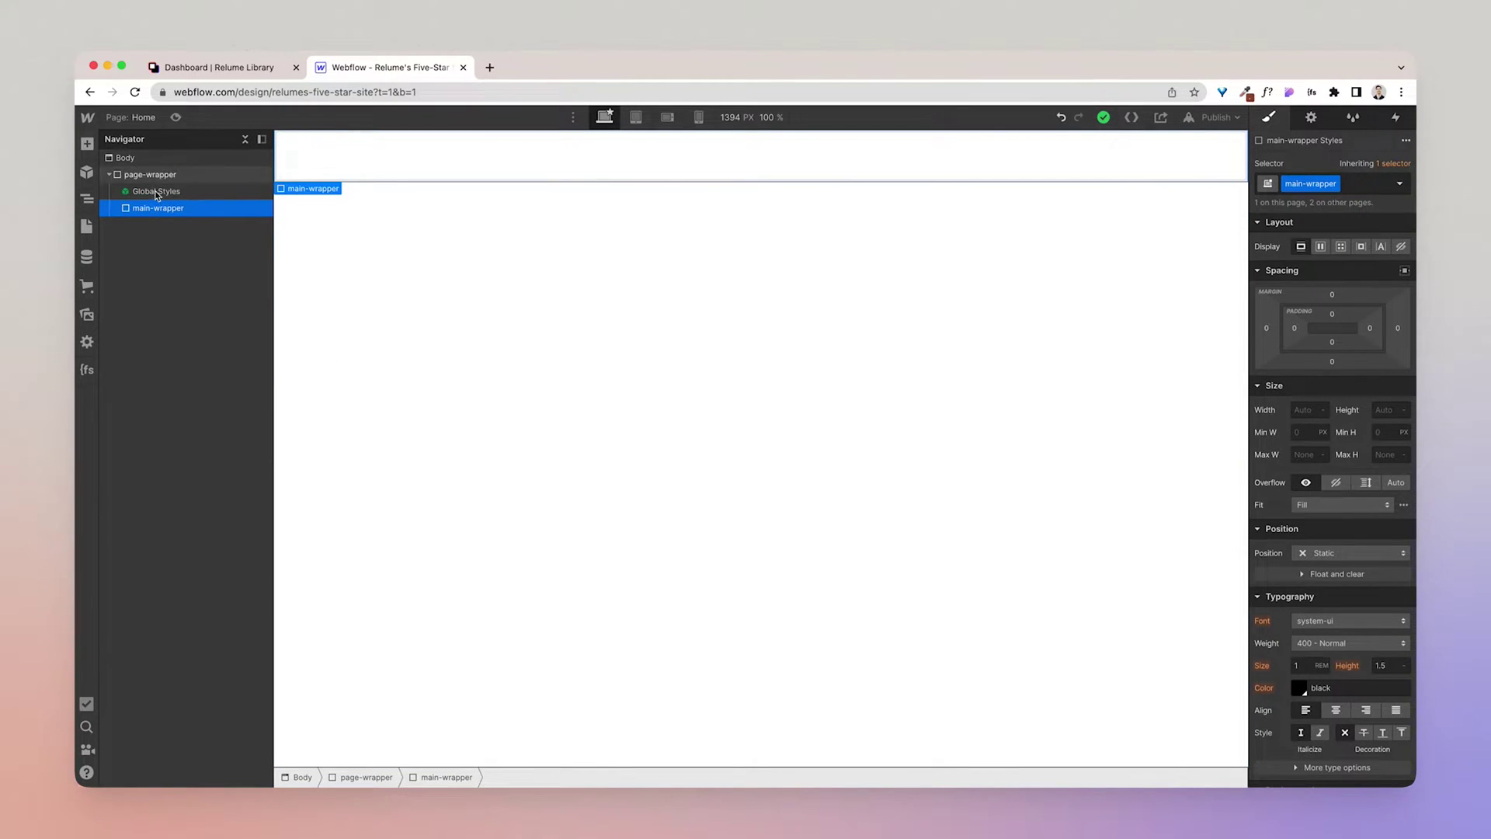
left_click(284, 71)
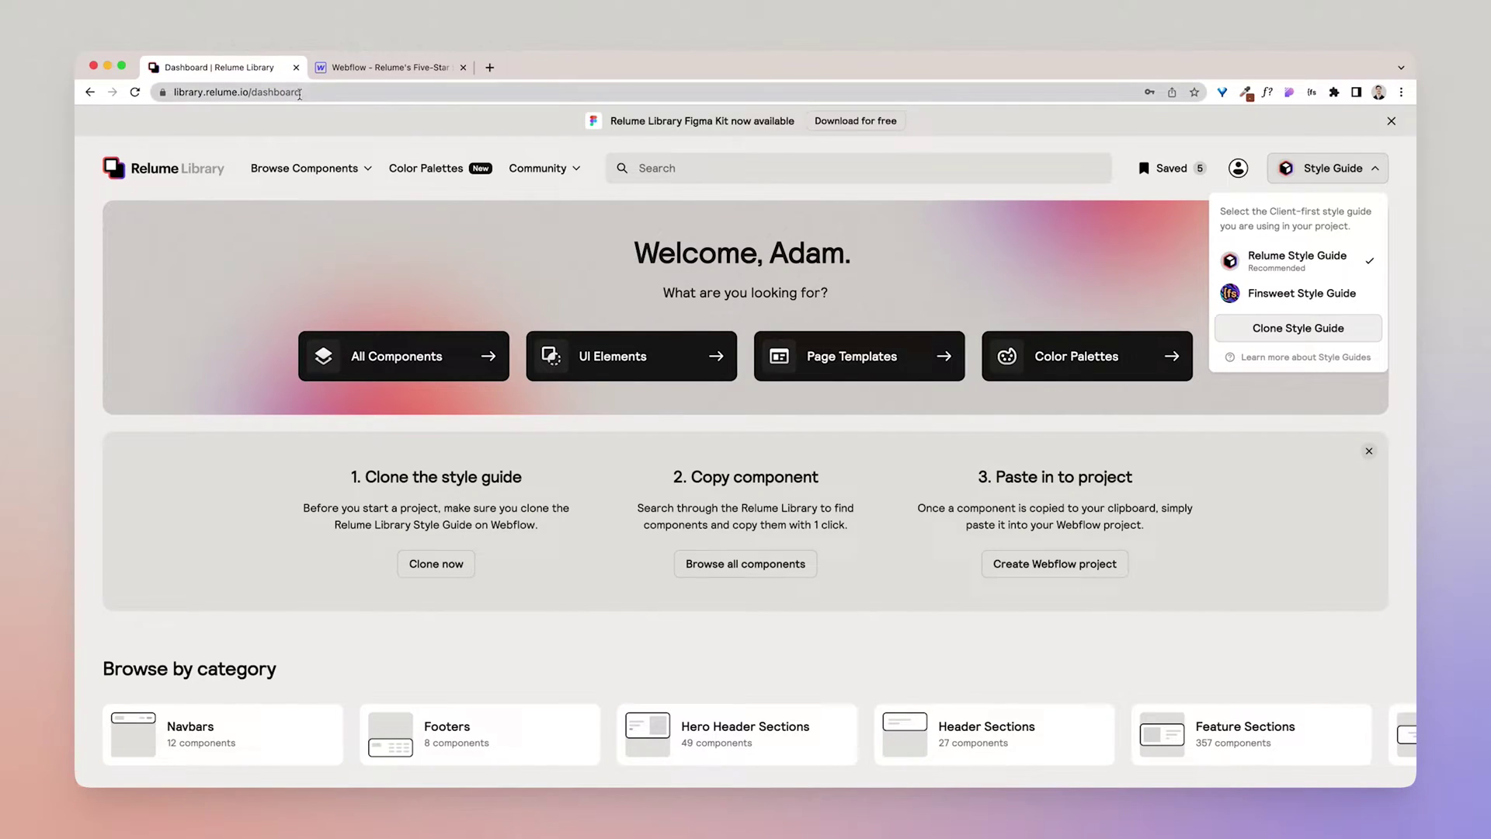
left_click(333, 174)
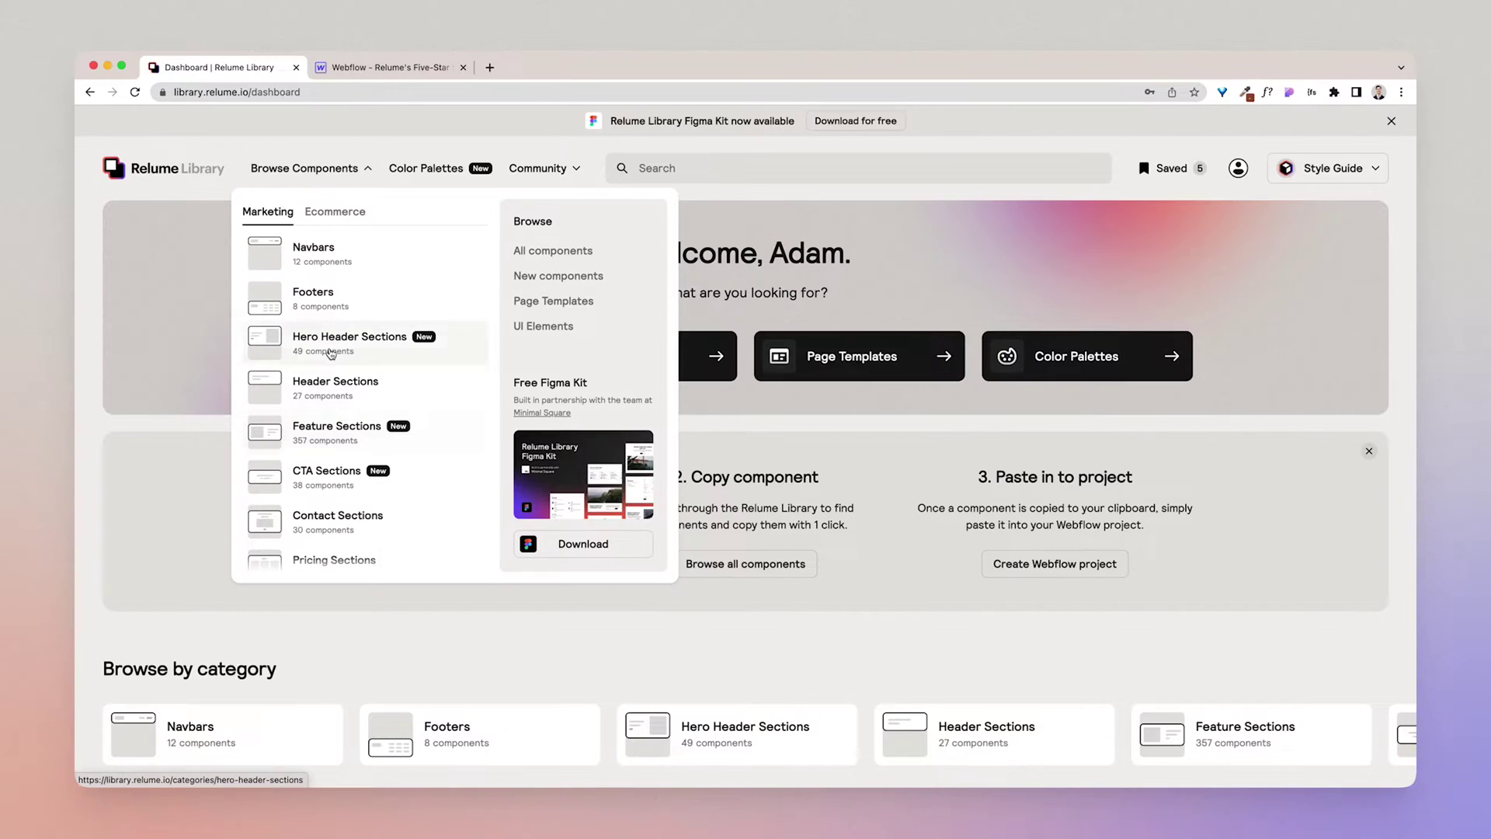
left_click(332, 351)
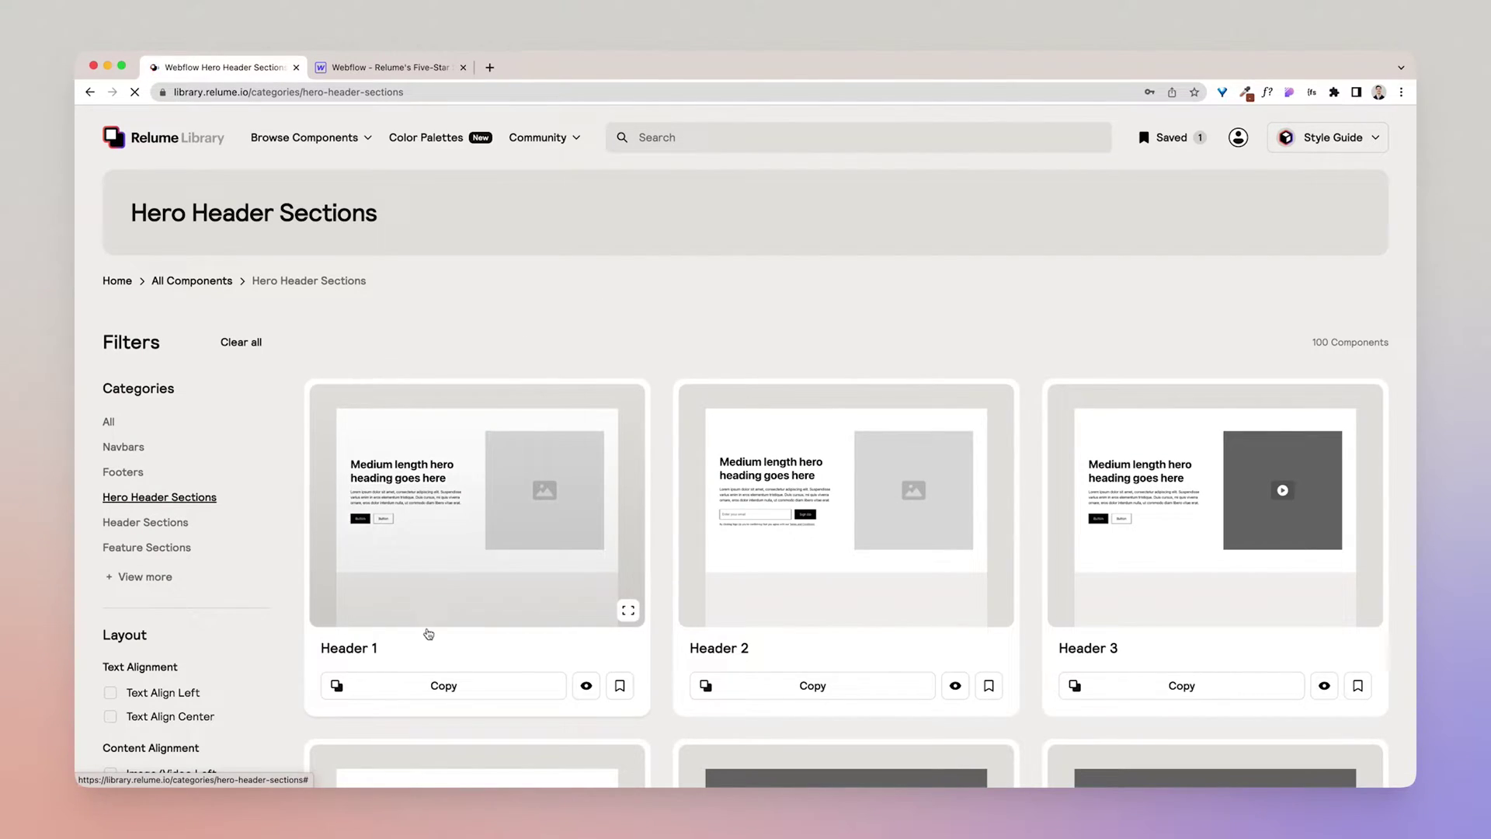
left_click(448, 687)
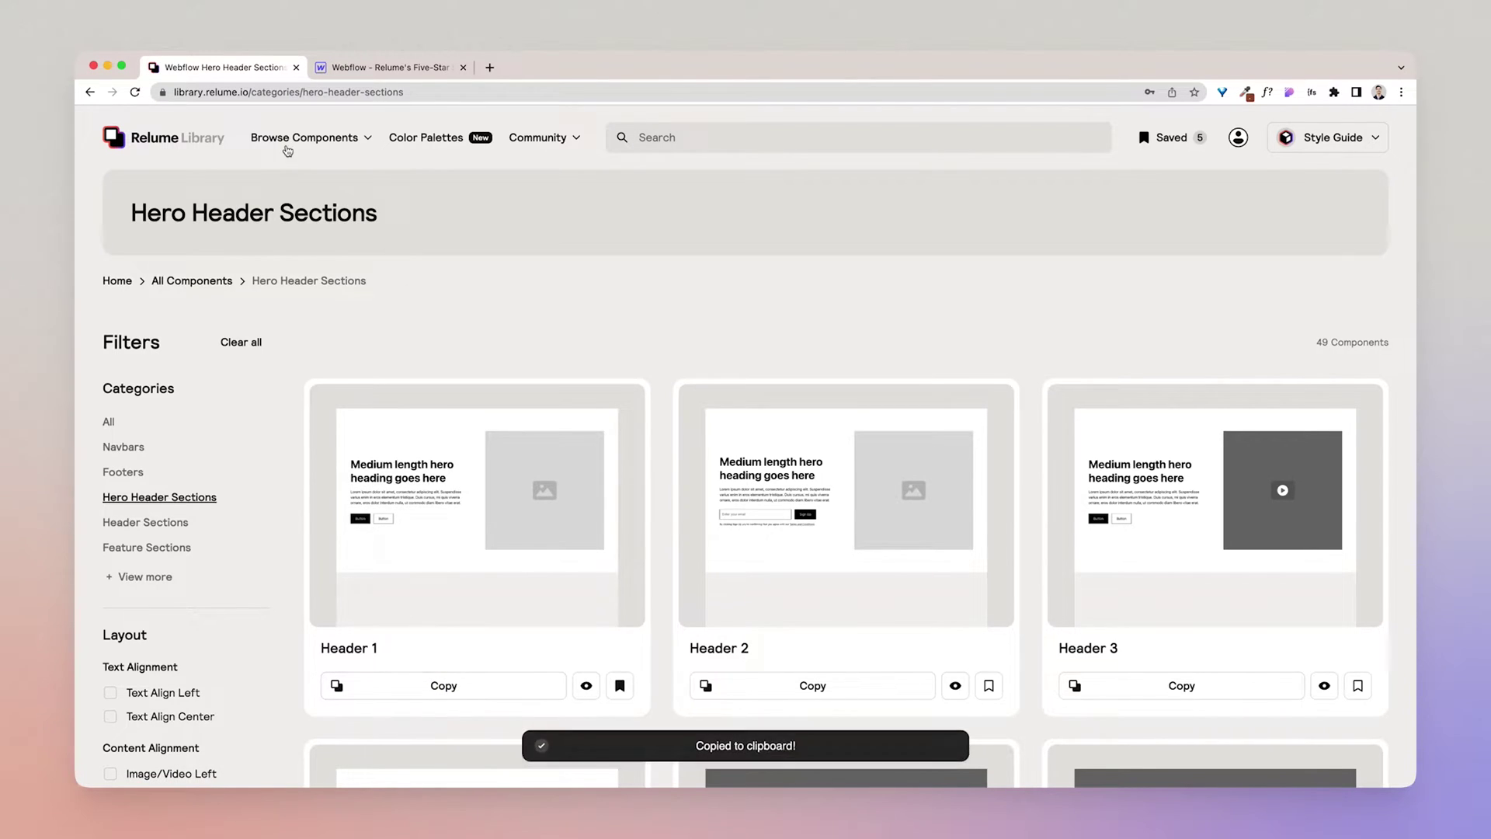
left_click(342, 67)
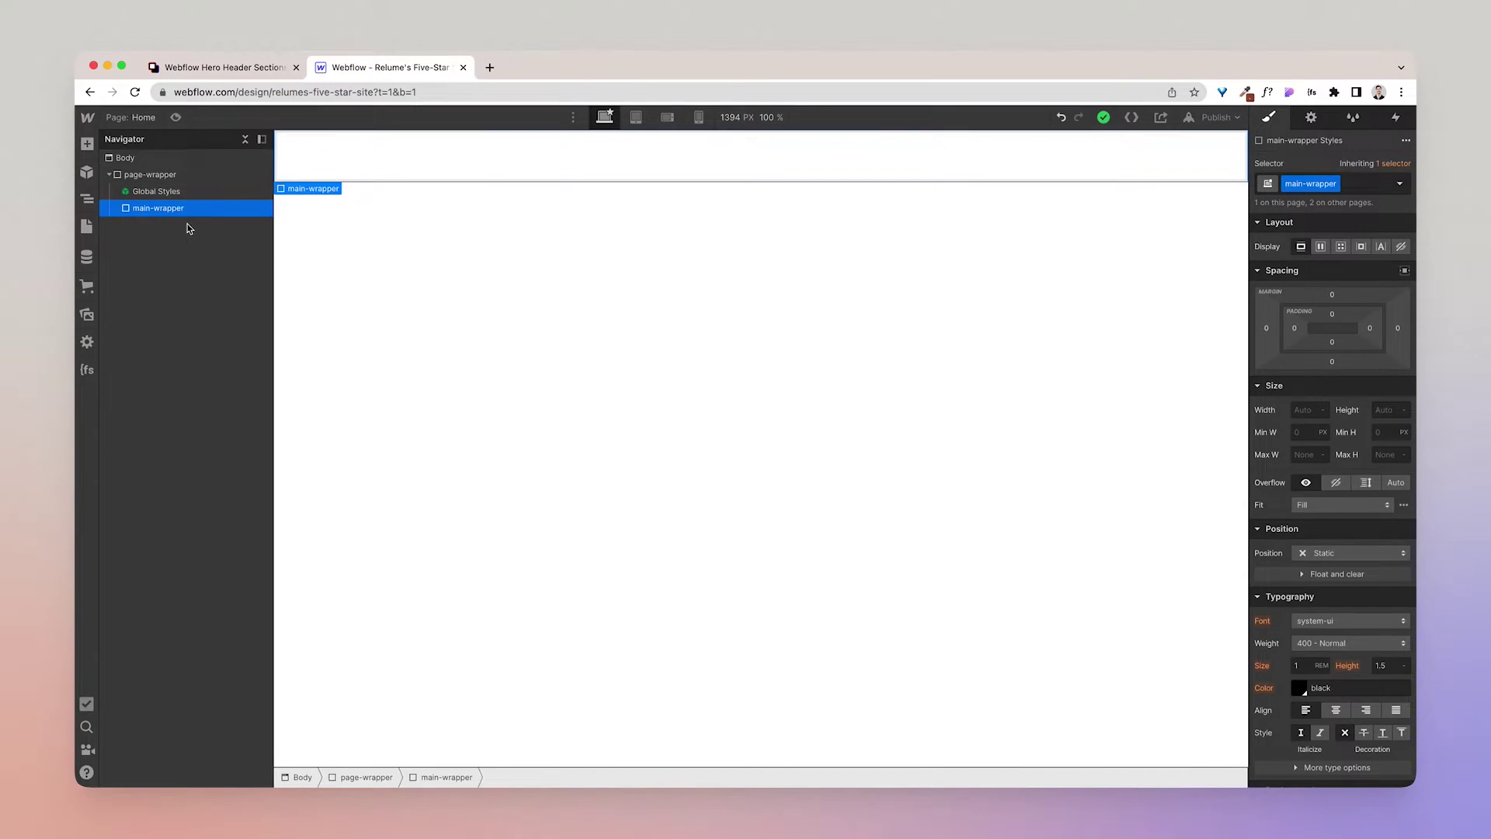
key("super+v")
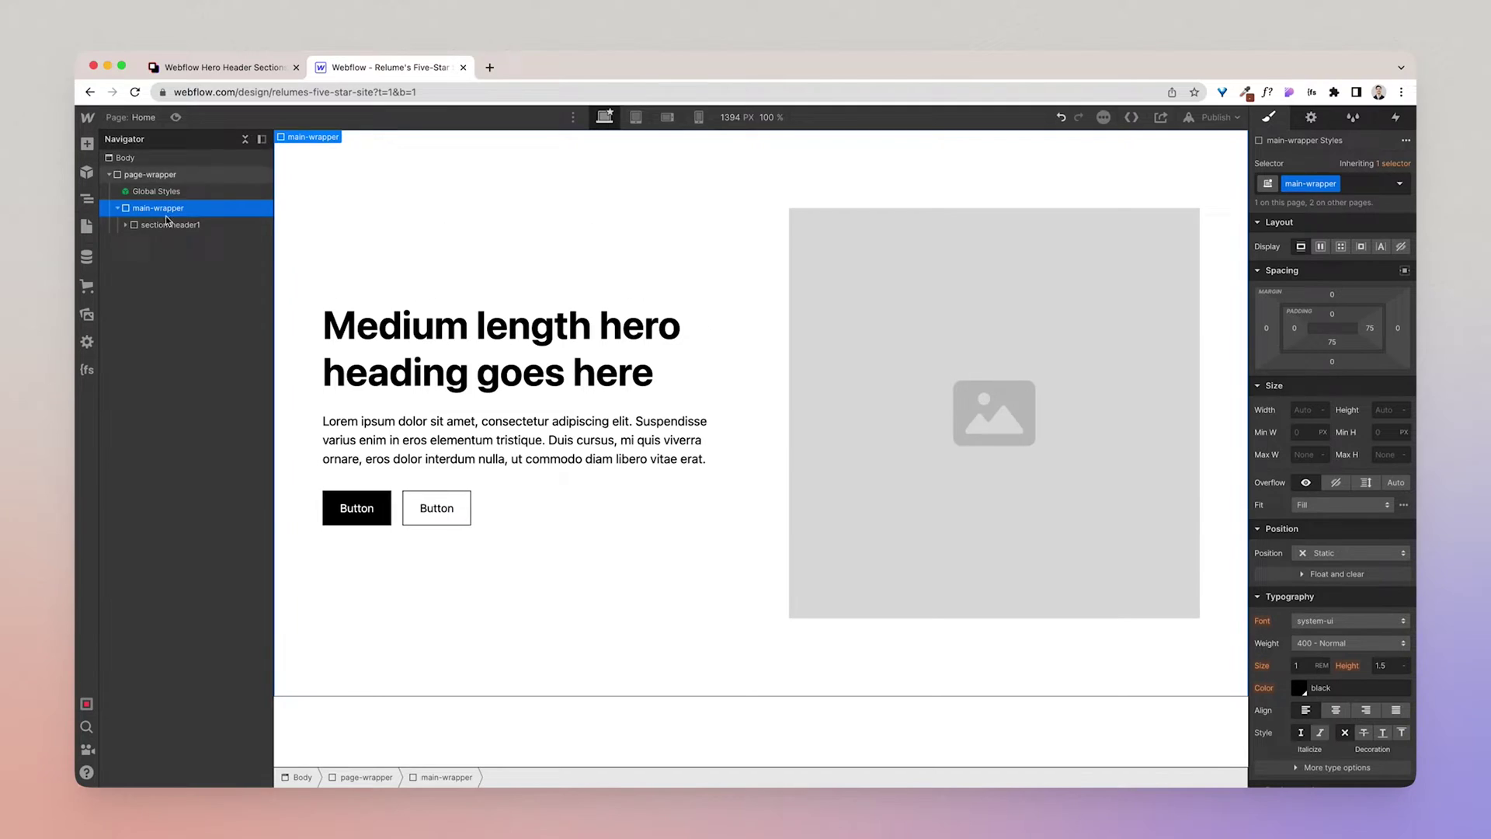
Paste Relume's Navbar 1 into the page right after Global Styles.
left_click(225, 68)
left_click(305, 137)
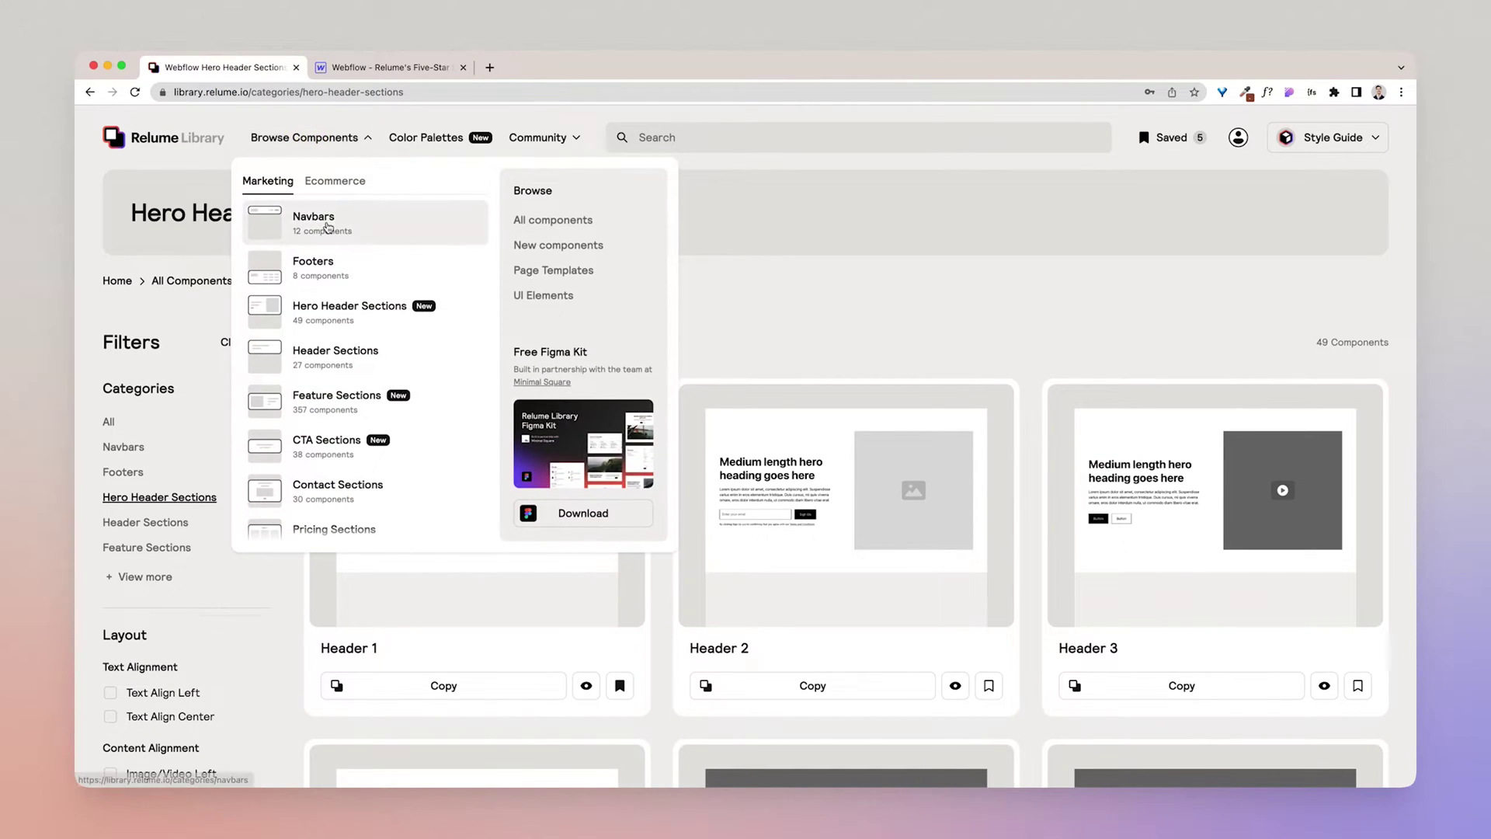
left_click(328, 227)
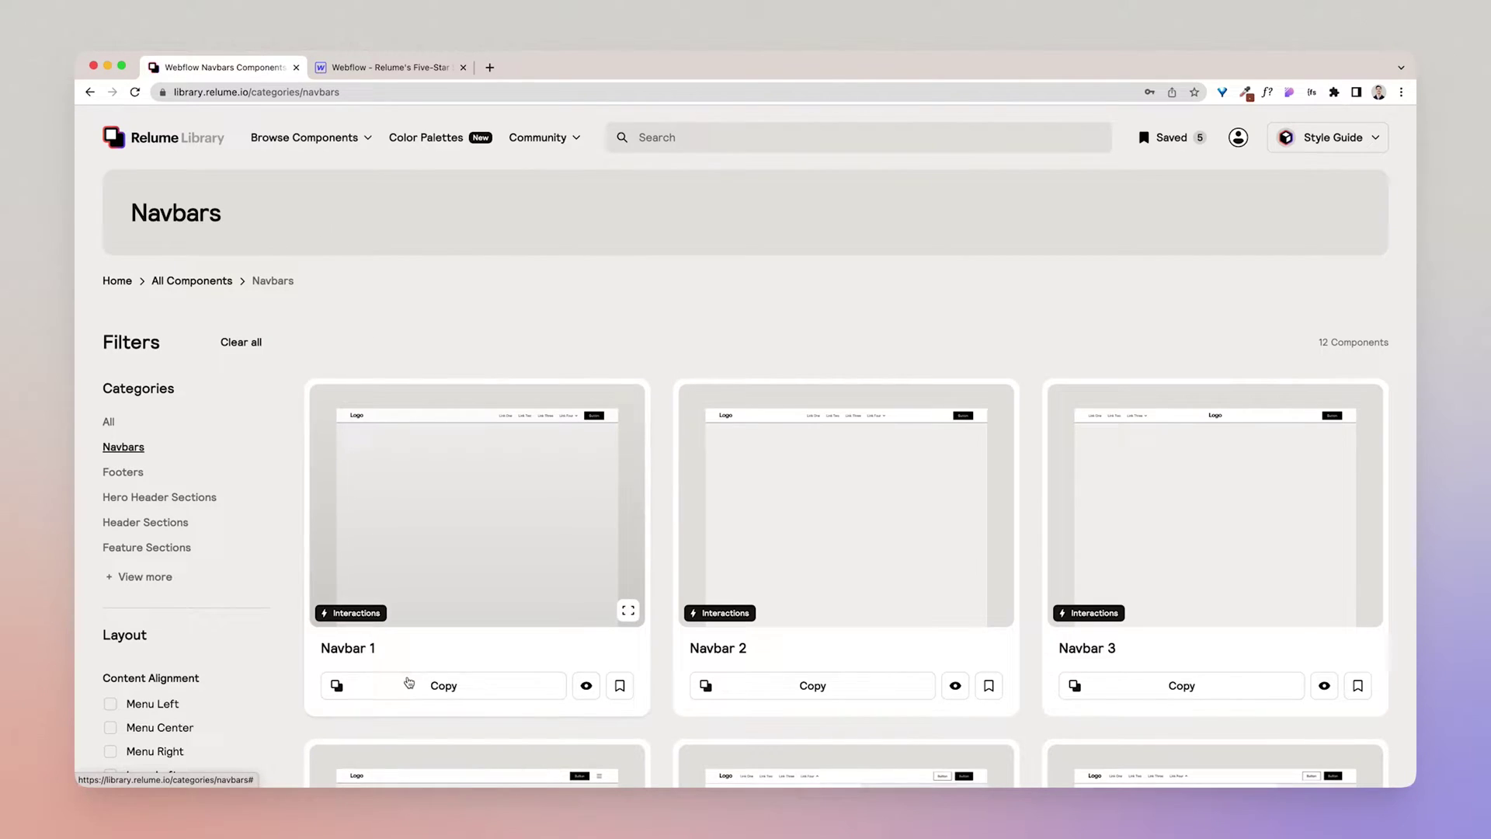
left_click(408, 684)
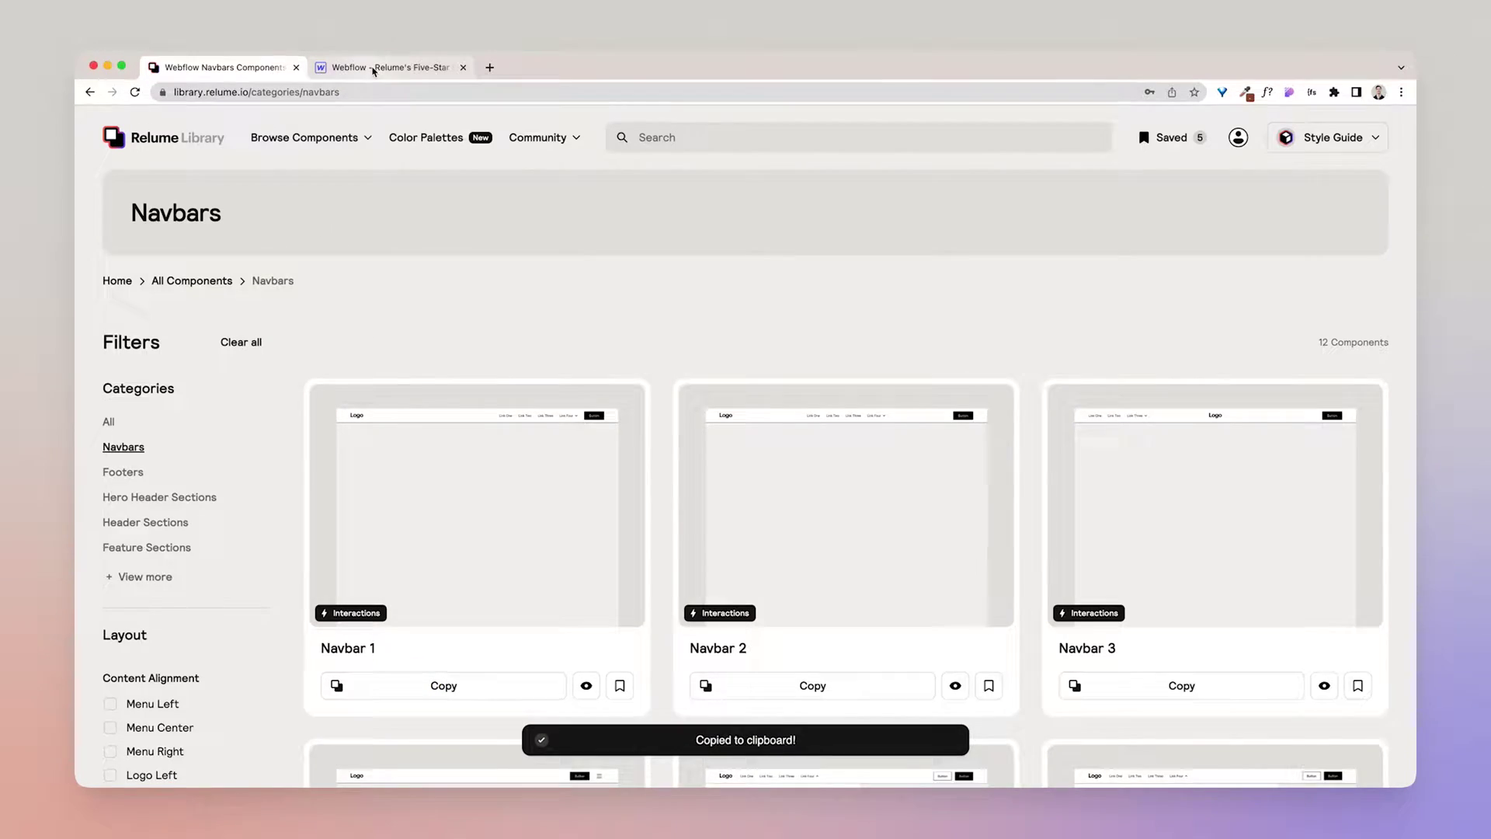
left_click(379, 67)
left_click(171, 195)
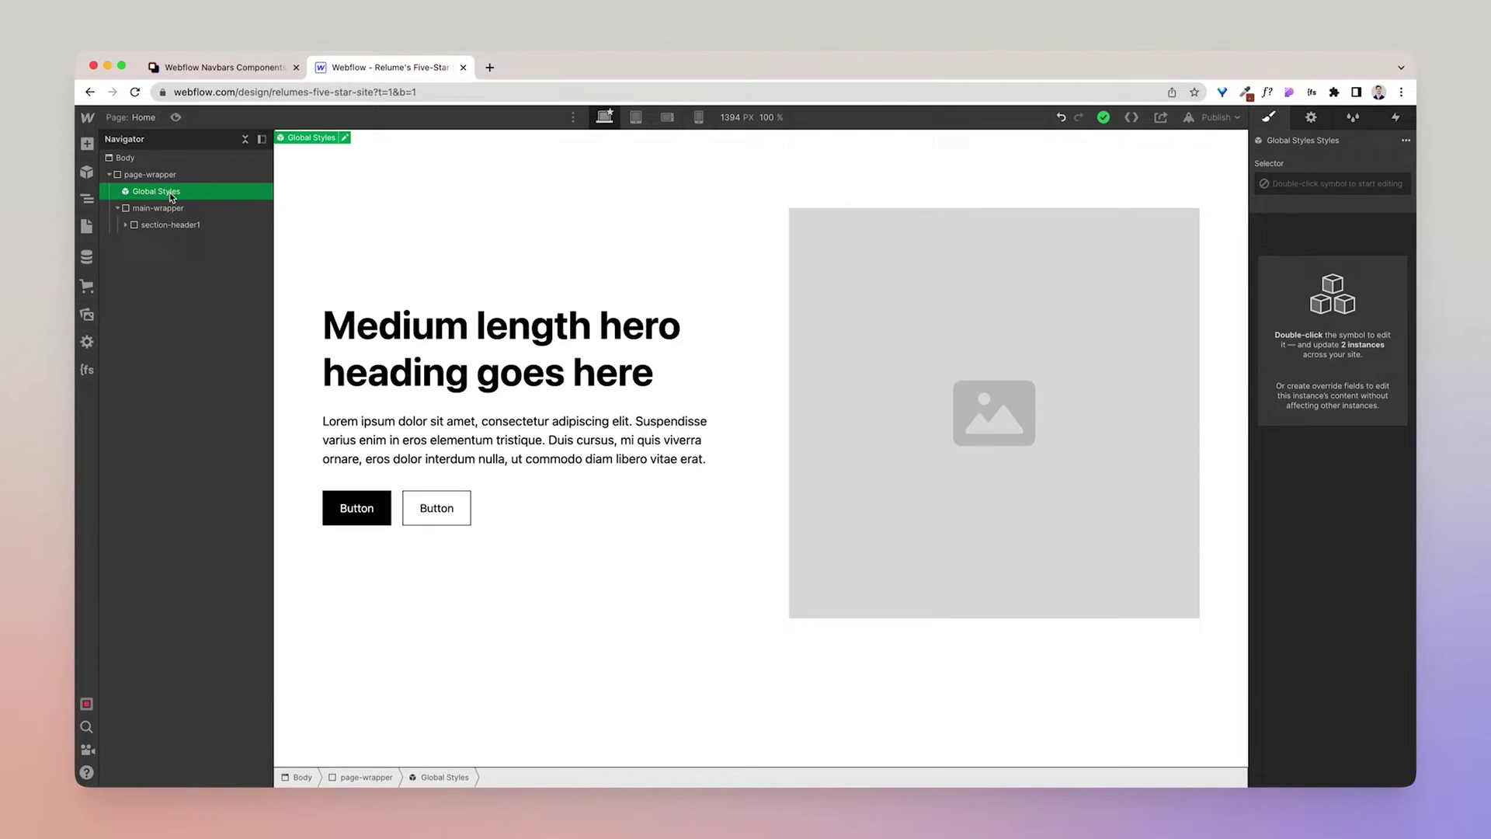
key("super+v")
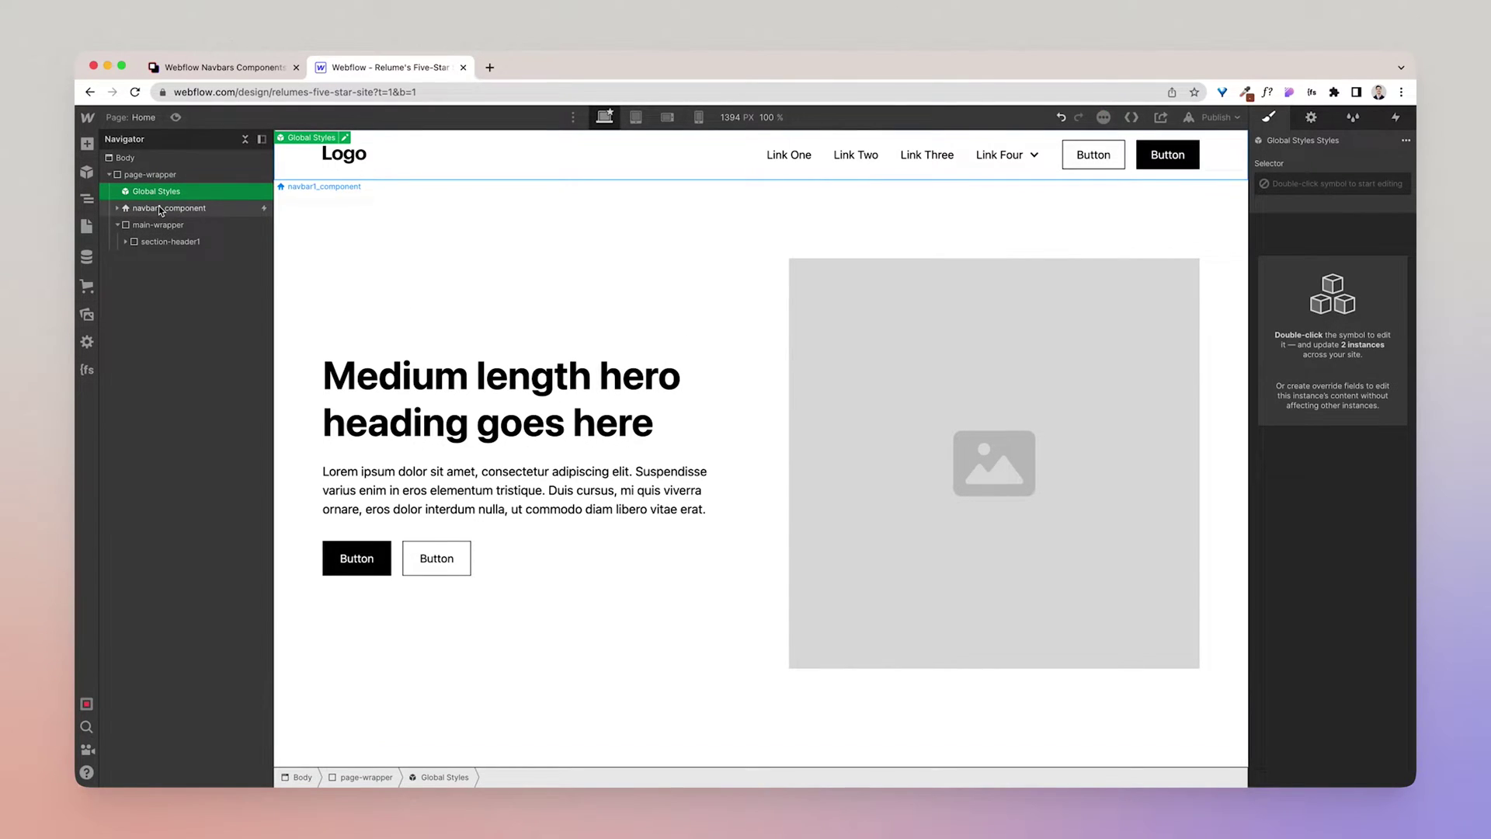
Paste Relume's Footer 1 component into page-wrapper.
left_click(257, 68)
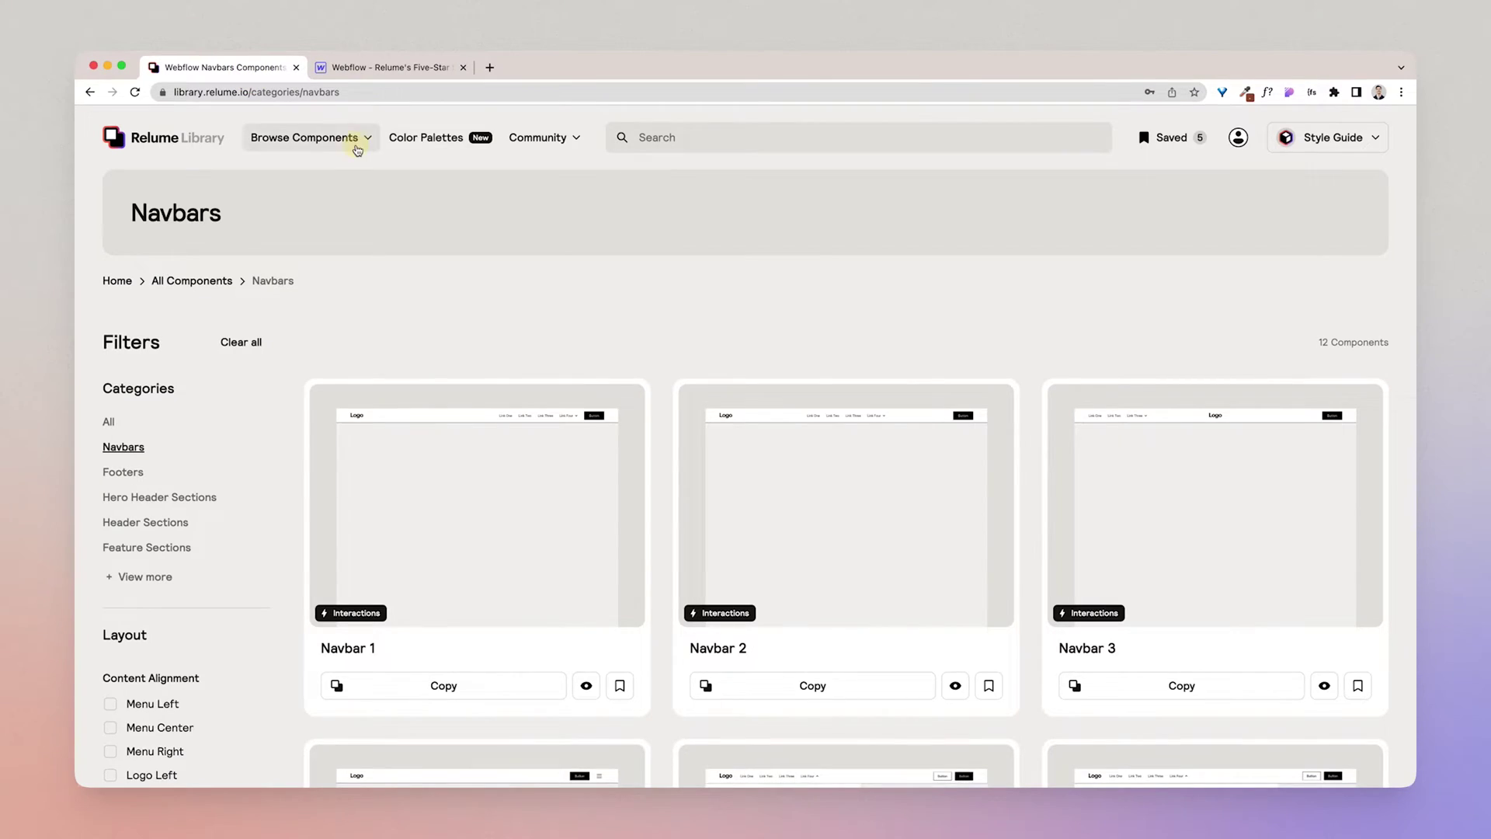
left_click(357, 139)
scroll(377, 354, "down", 8)
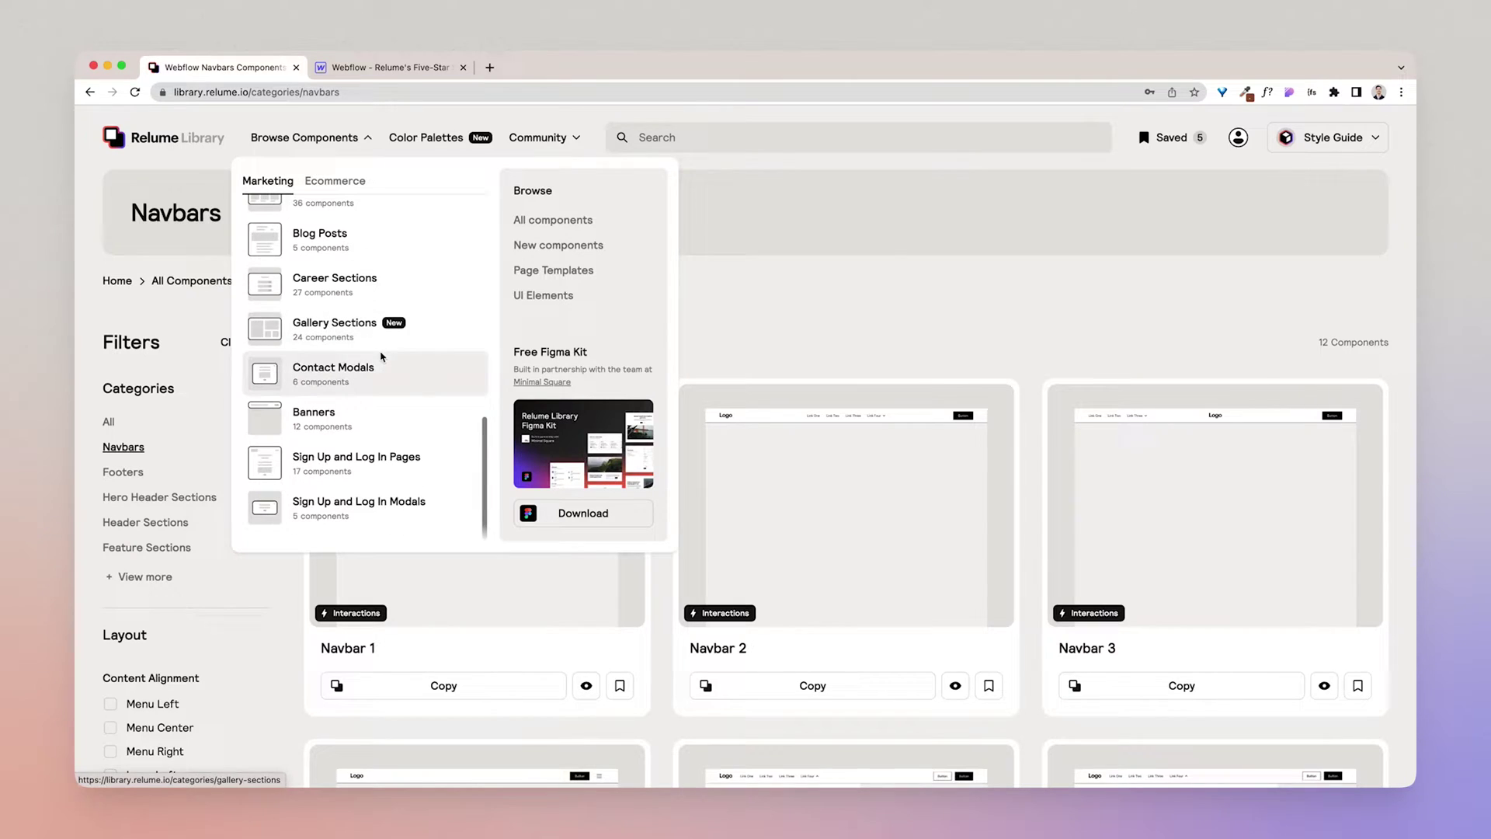
scroll(364, 406, "up", 8)
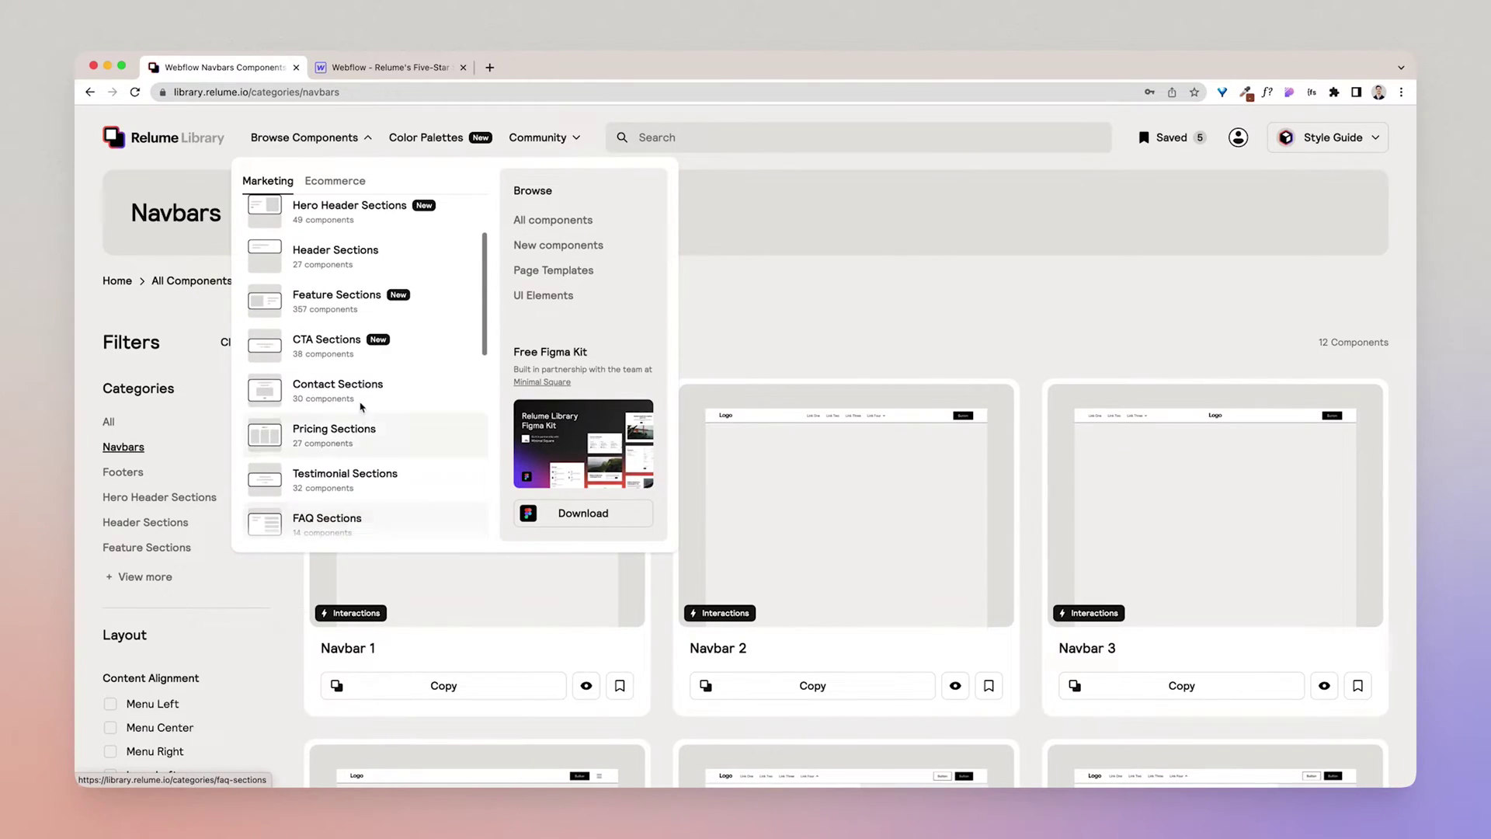
left_click(361, 276)
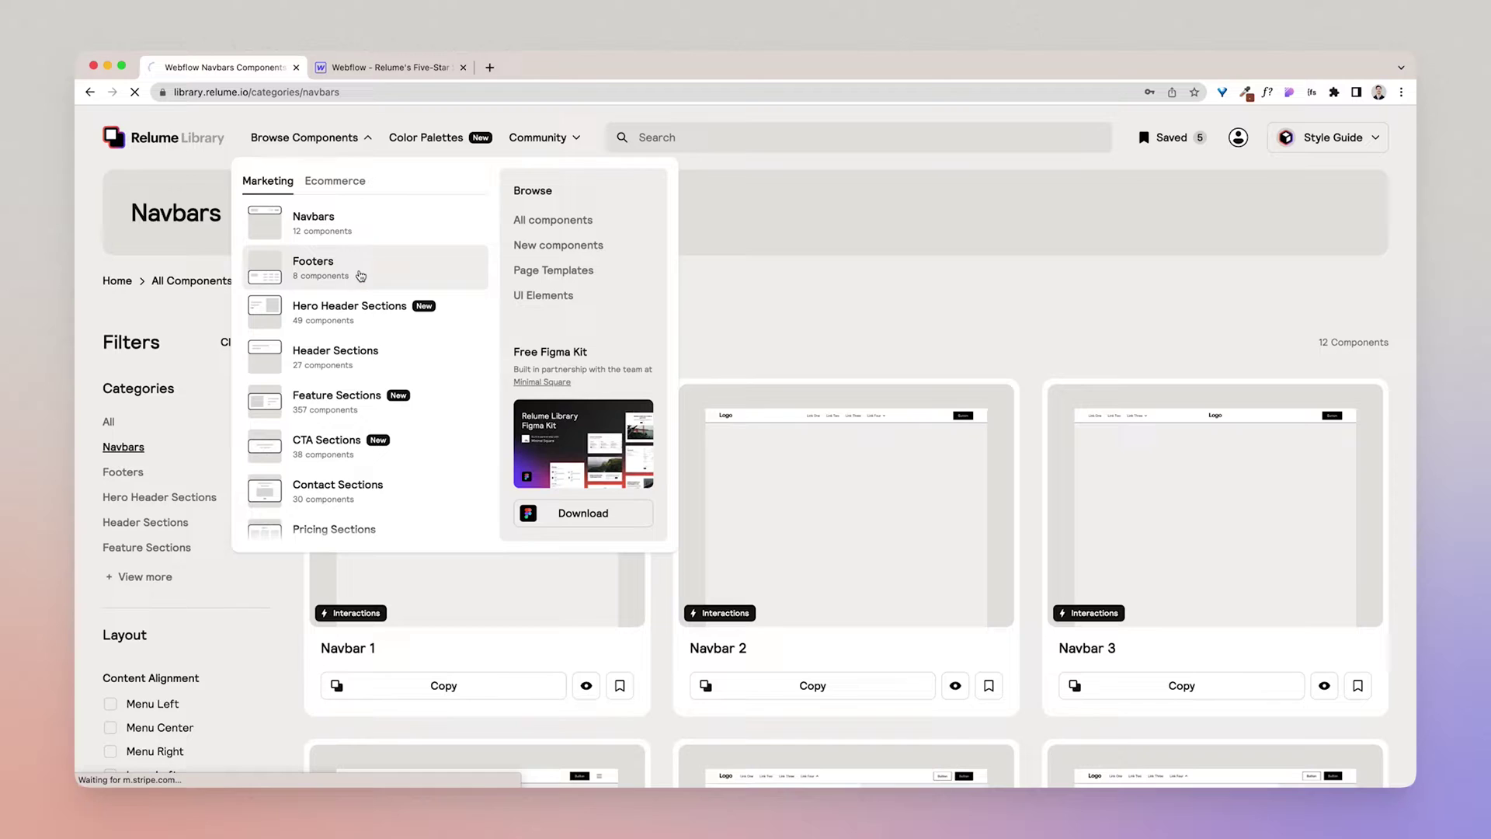
scroll(386, 323, "down", 2)
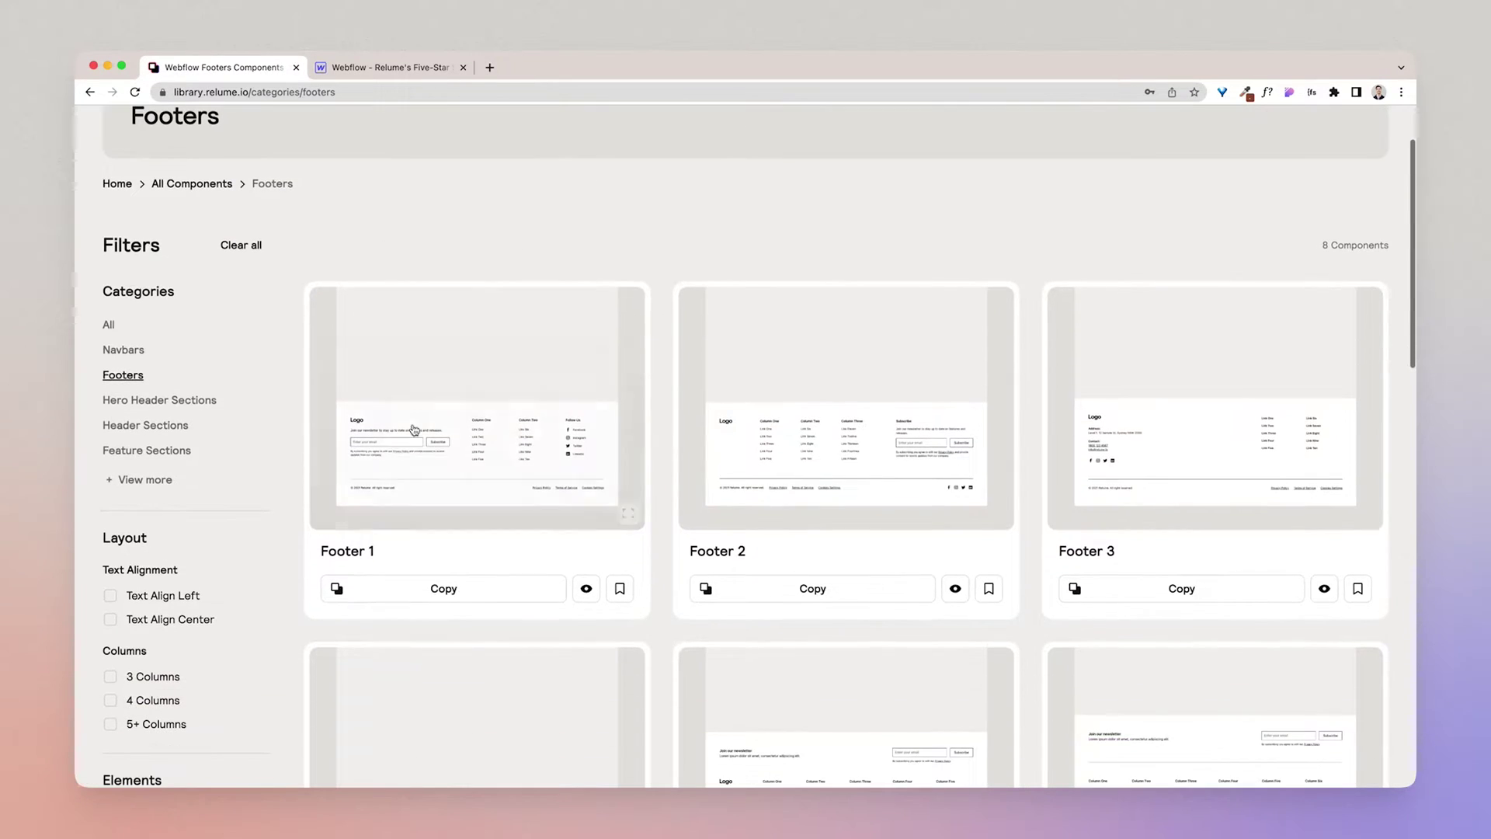
left_click(434, 597)
left_click(372, 66)
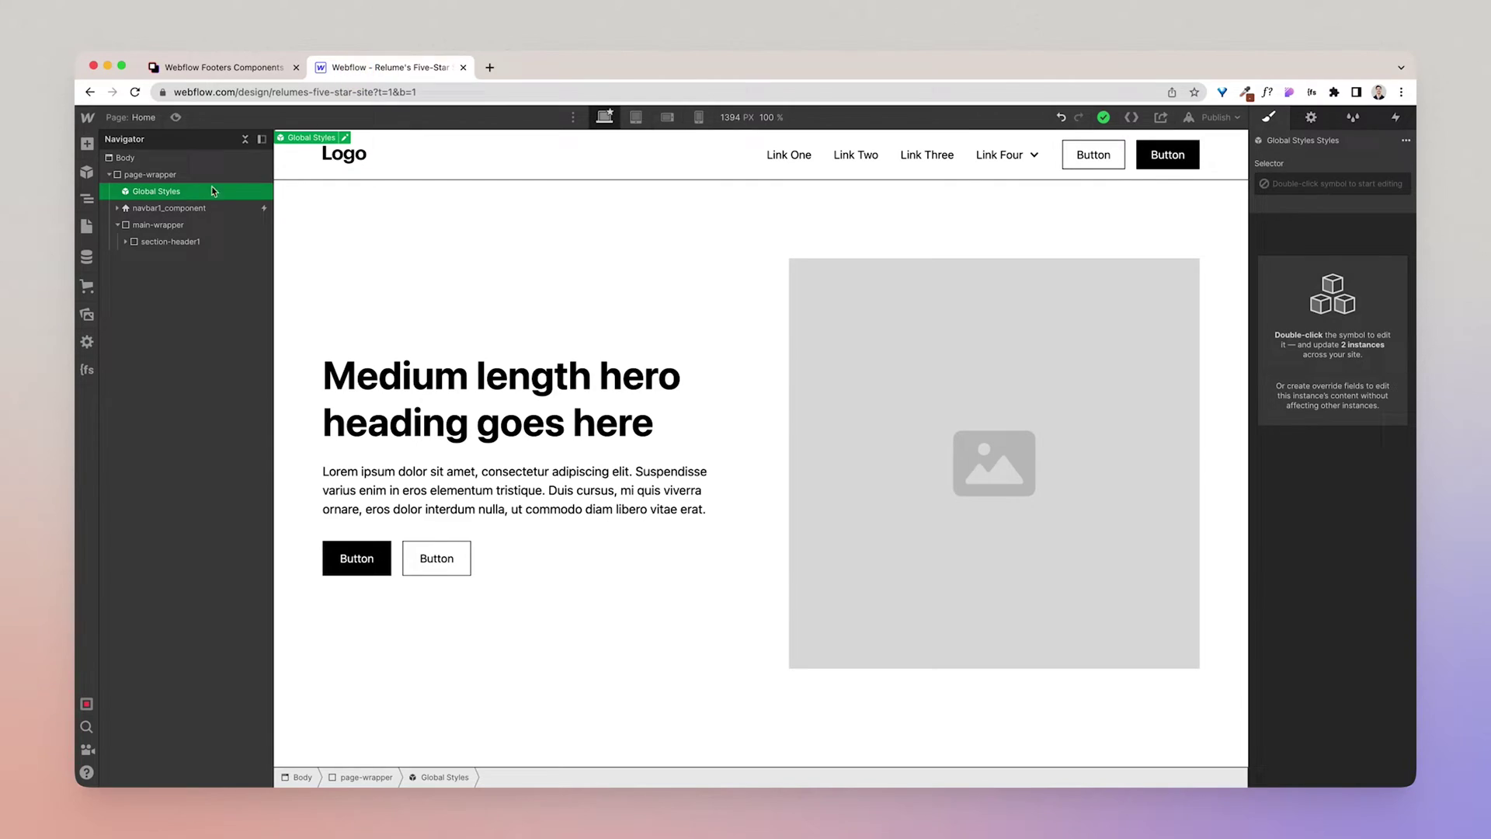
left_click(150, 176)
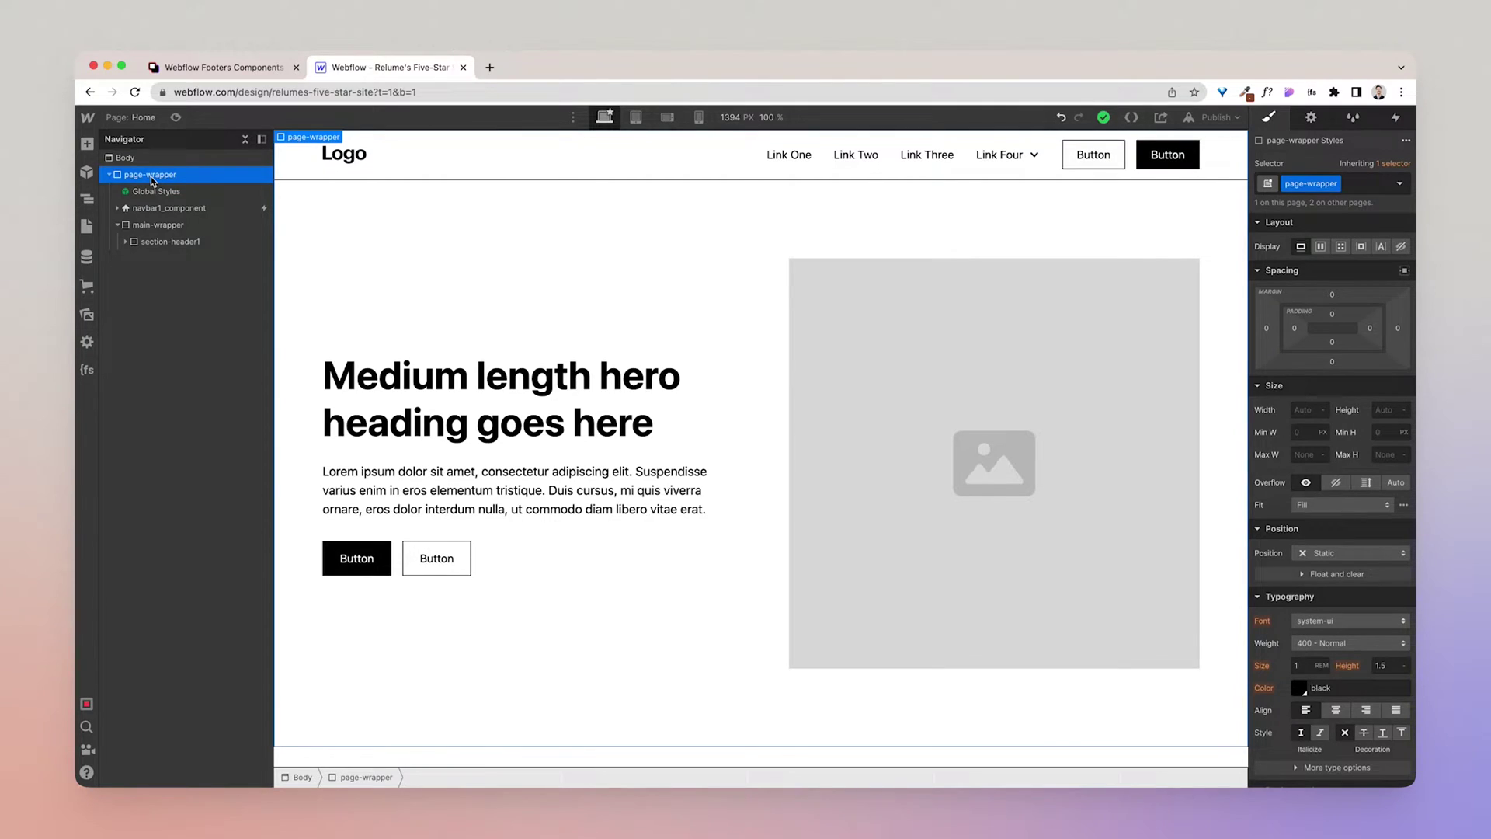
key("super+v")
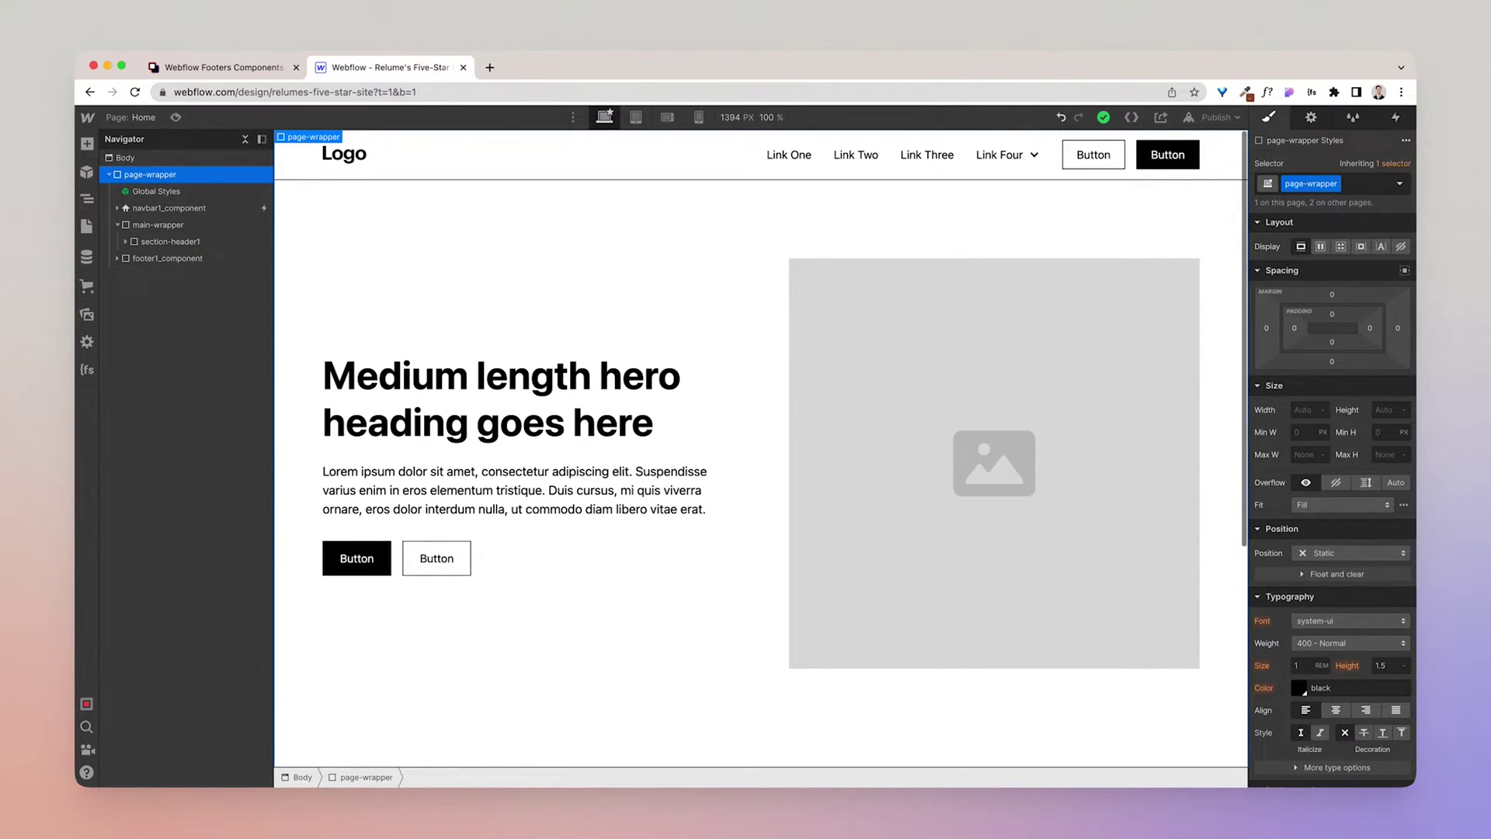
left_click(90, 228)
Switch to the '[Draft] Style Guide' page from the Pages panel.
left_click(87, 228)
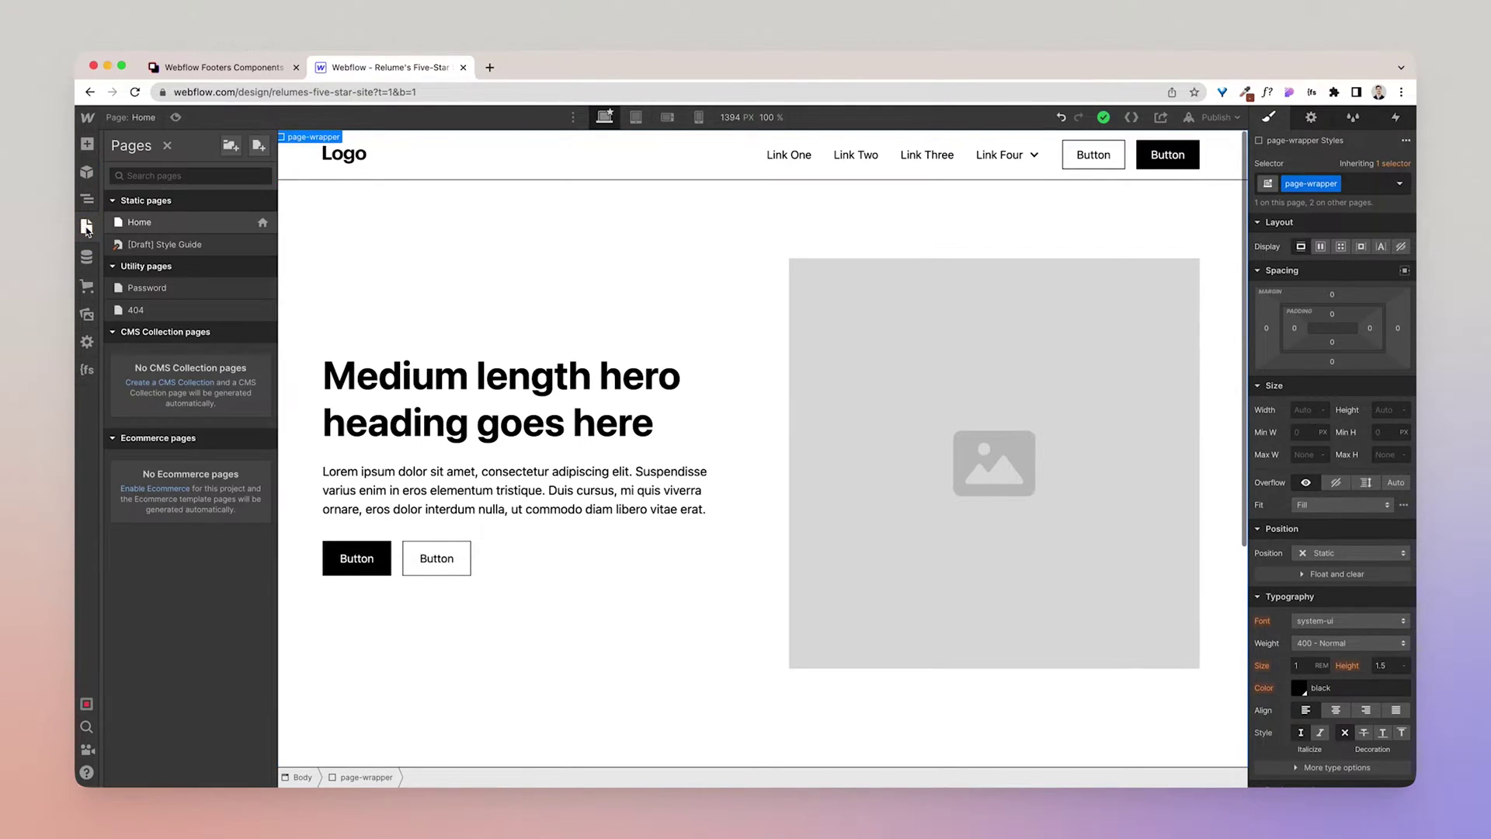
left_click(165, 245)
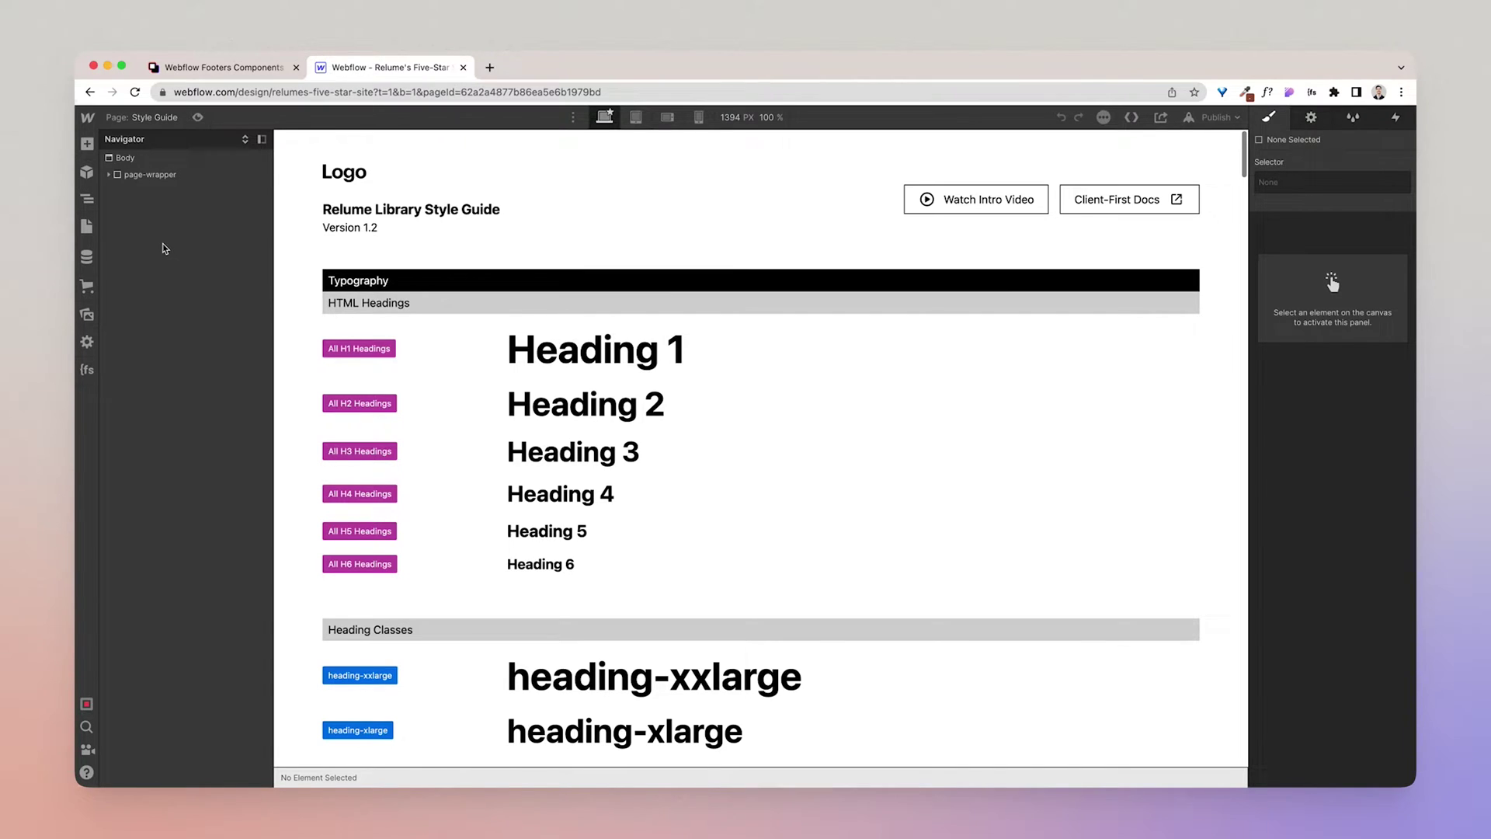
Expand the Navigator to stylesystem_margins and inspect margin-xsmall's 1rem margins.
left_click(108, 174)
left_click(118, 208)
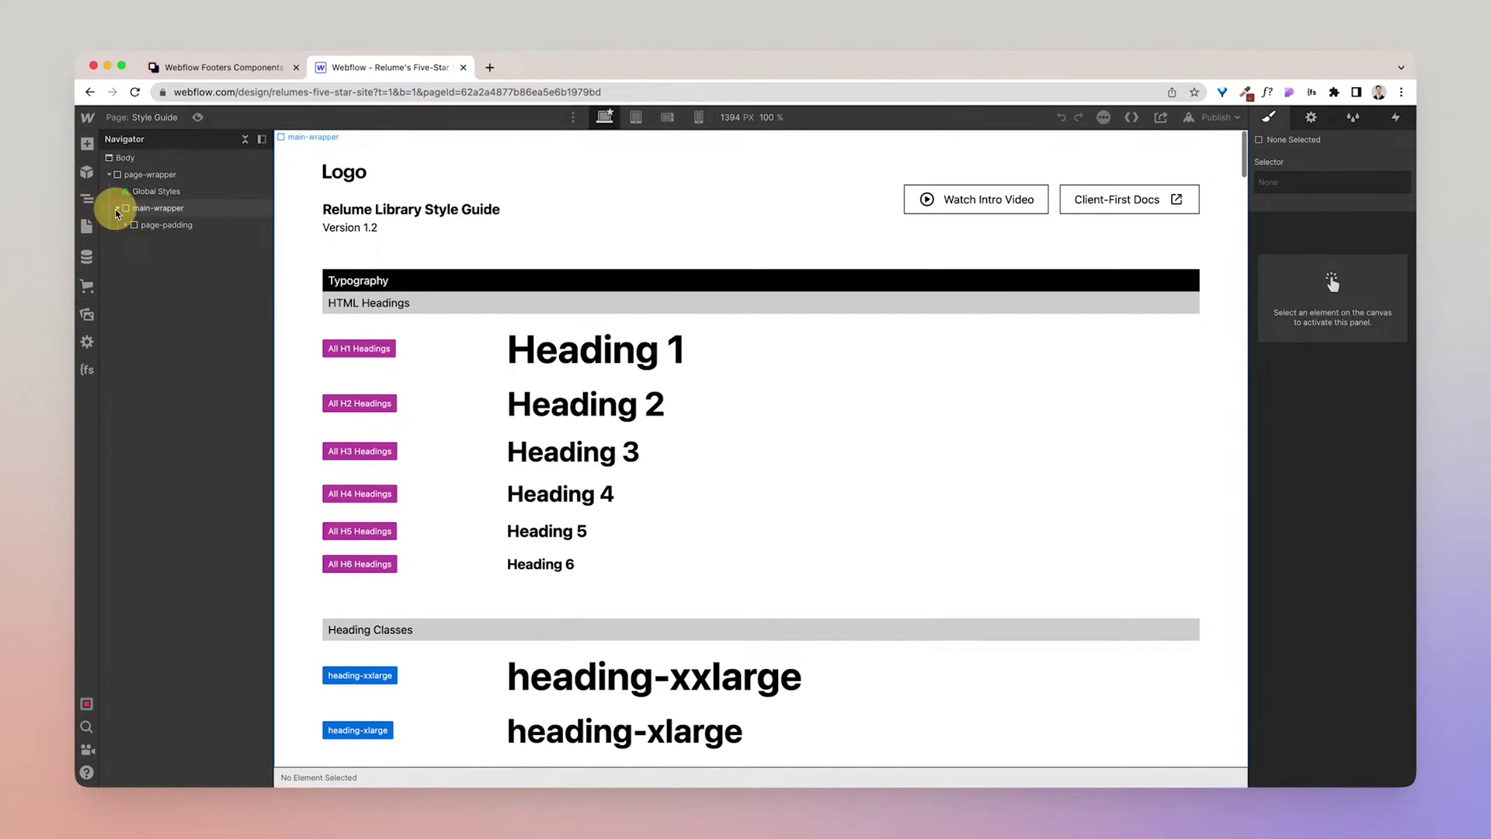
left_click(126, 224)
left_click(135, 242)
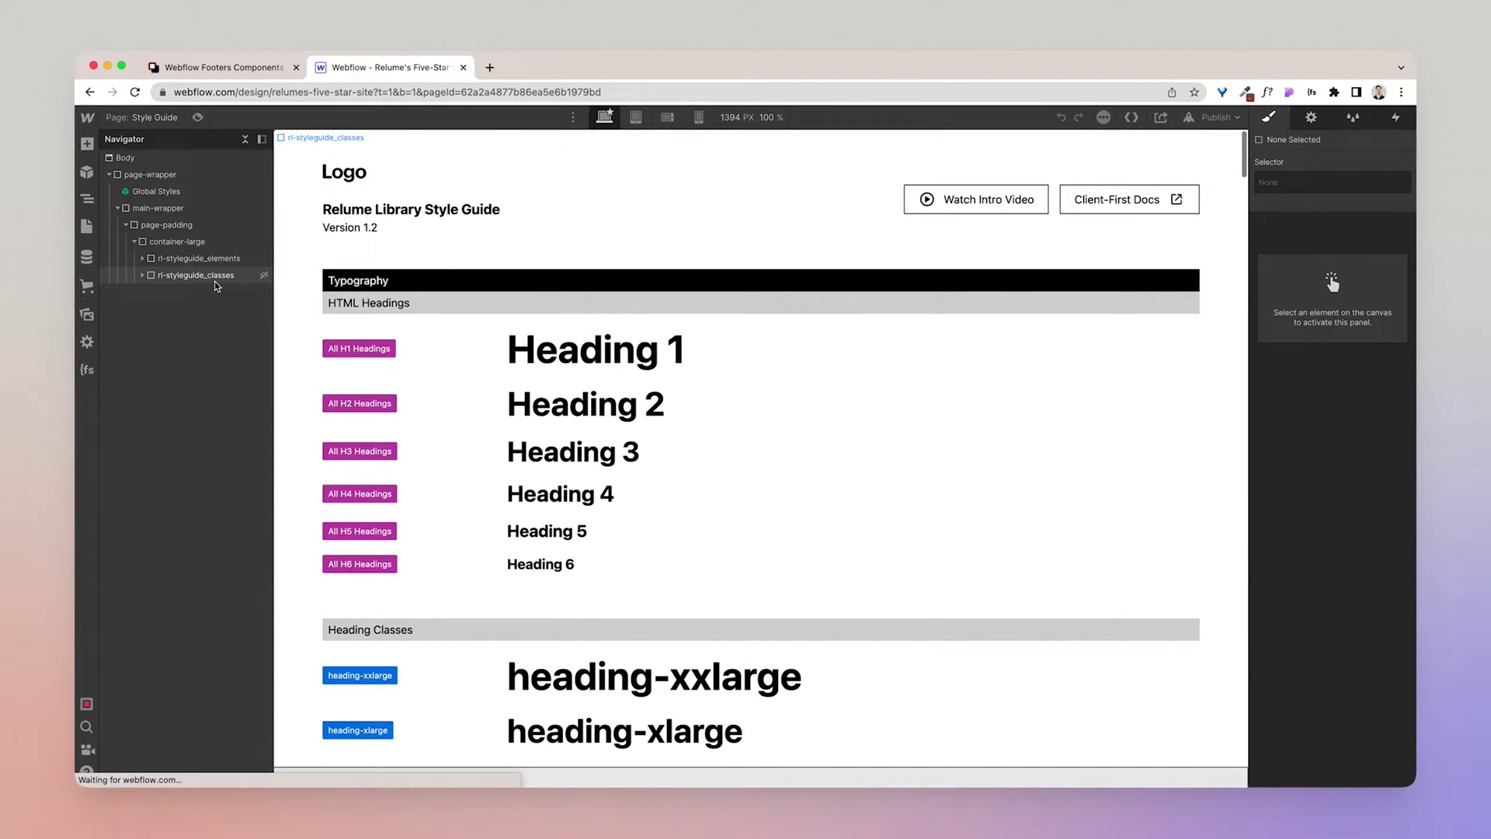
left_click(142, 275)
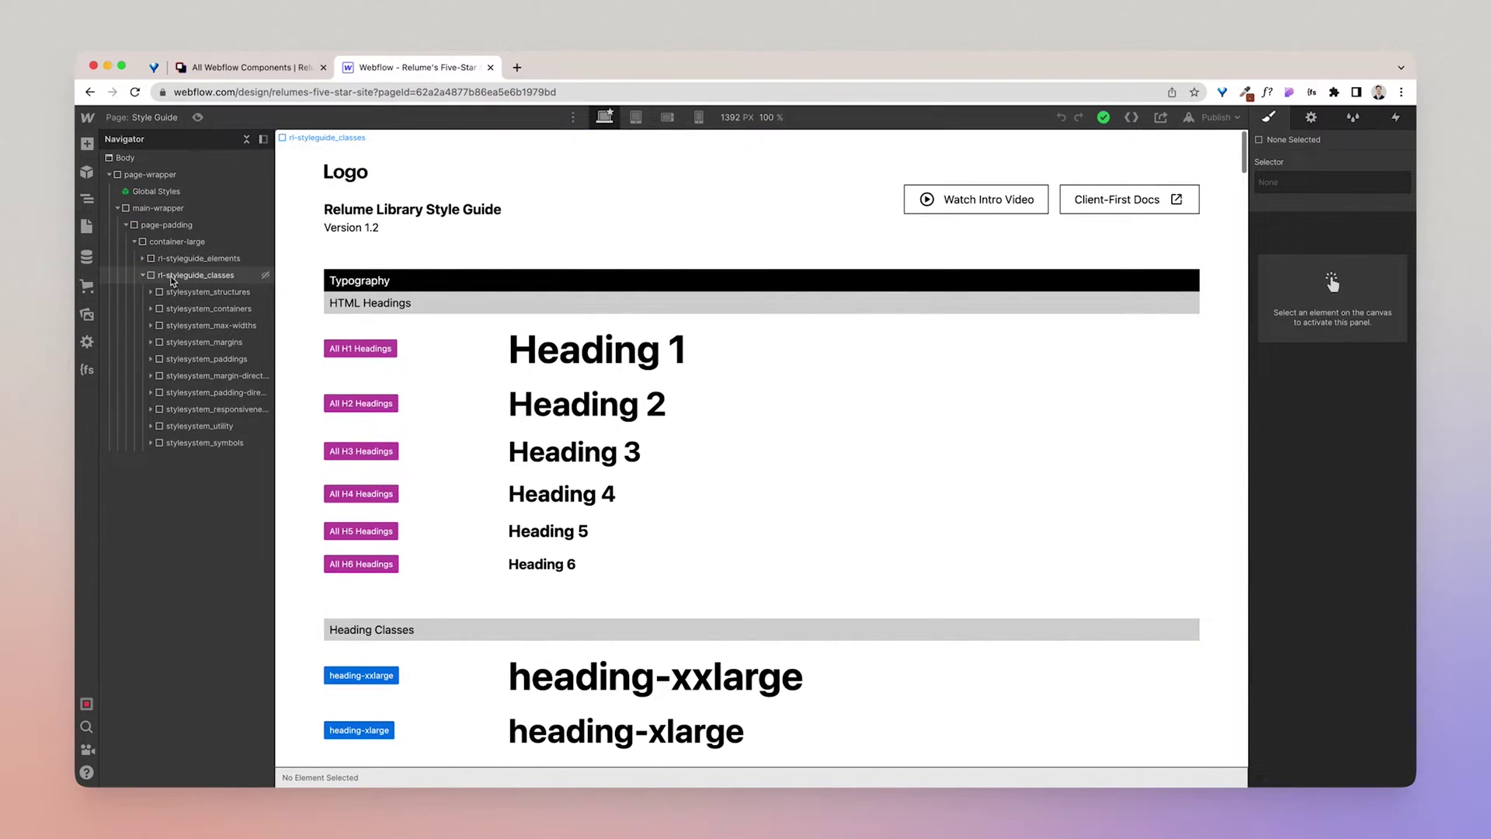
left_click(150, 342)
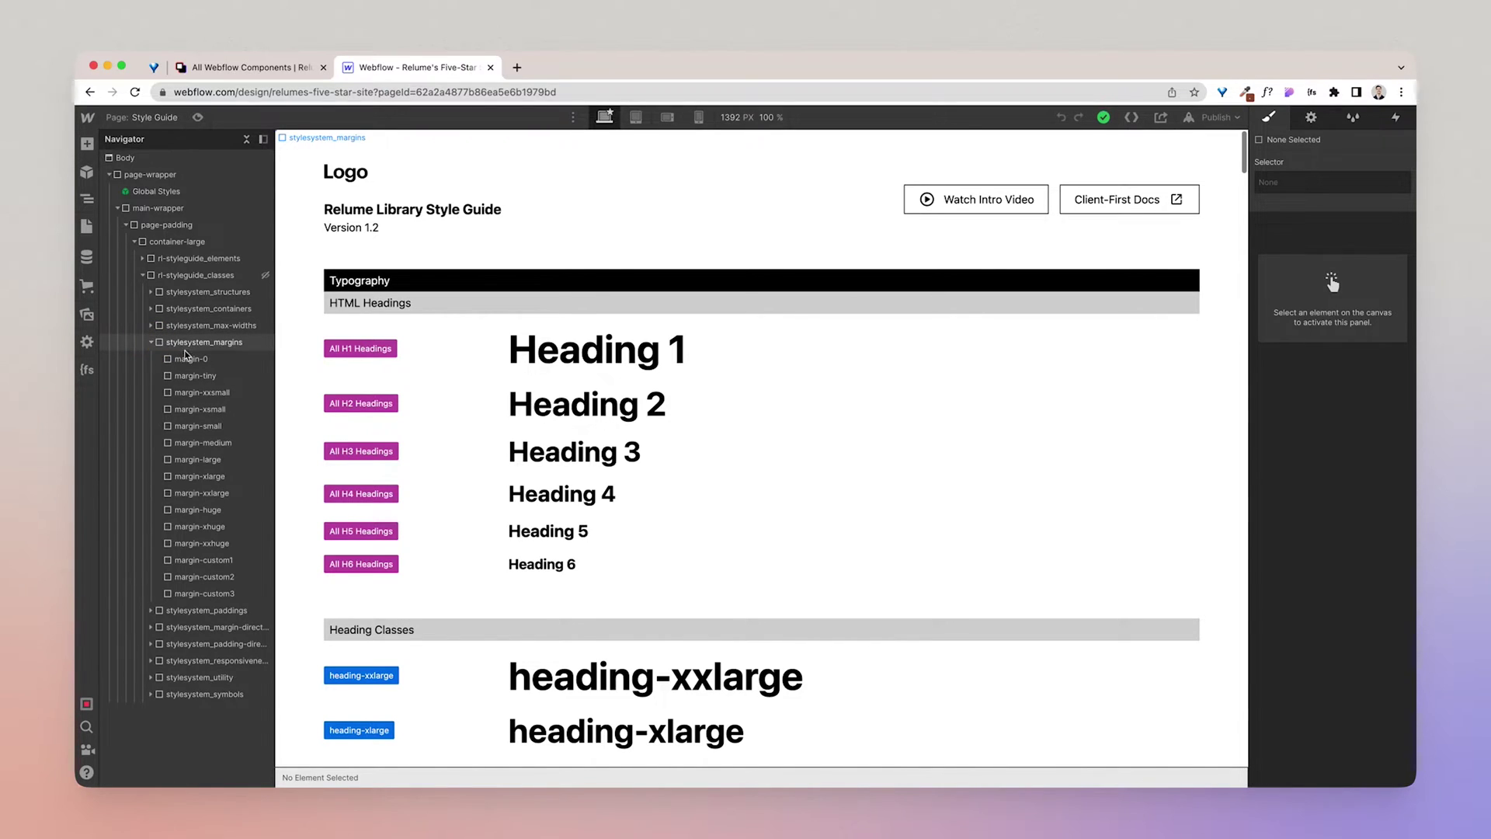
left_click(200, 410)
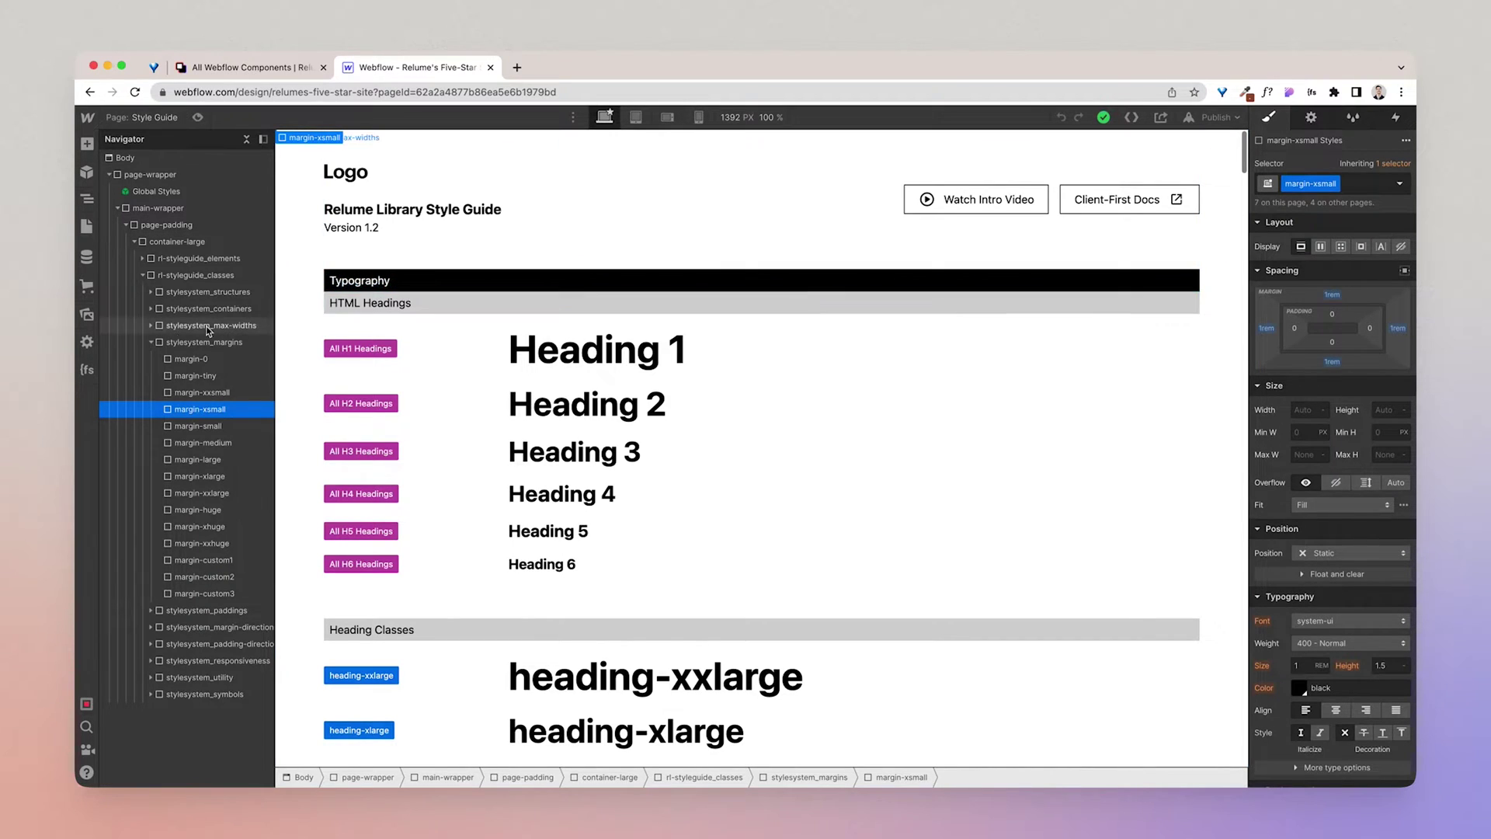
left_click(151, 343)
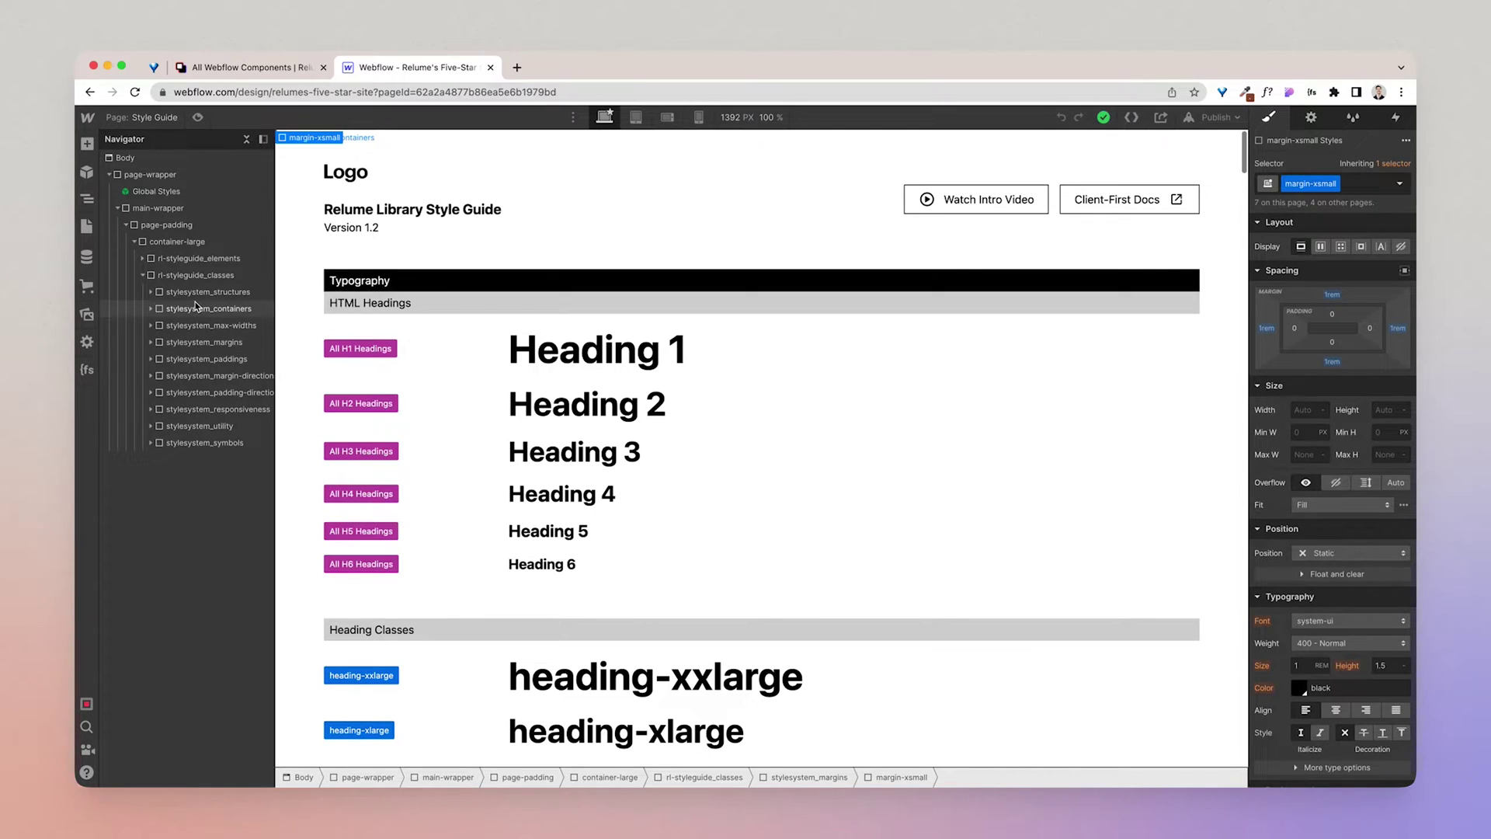
Collapse rl-styleguide_classes and scroll through typography, shadows, buttons, forms and icon sizes.
left_click(144, 276)
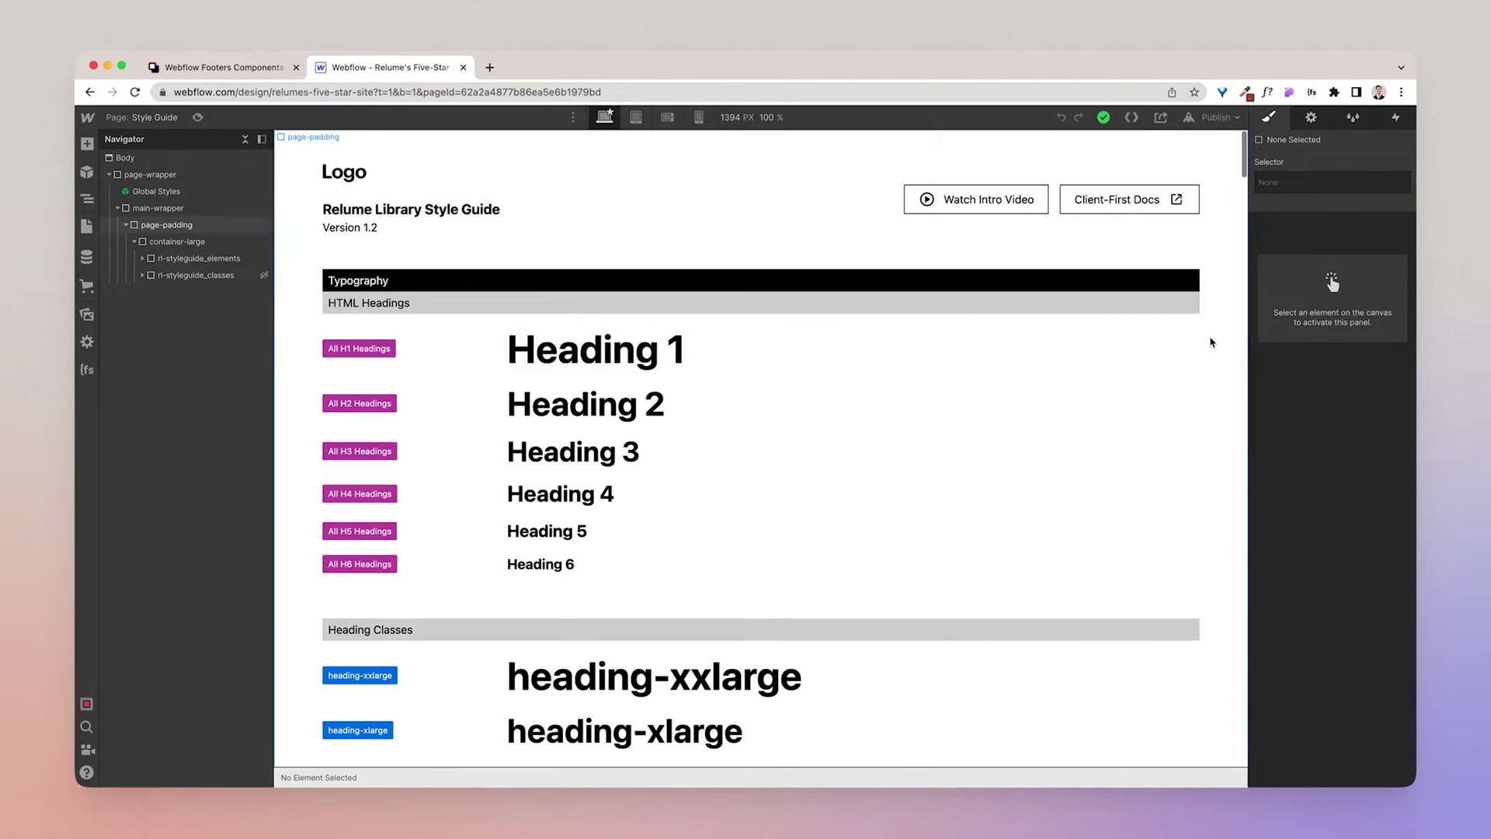
scroll(1218, 342, "down", 15)
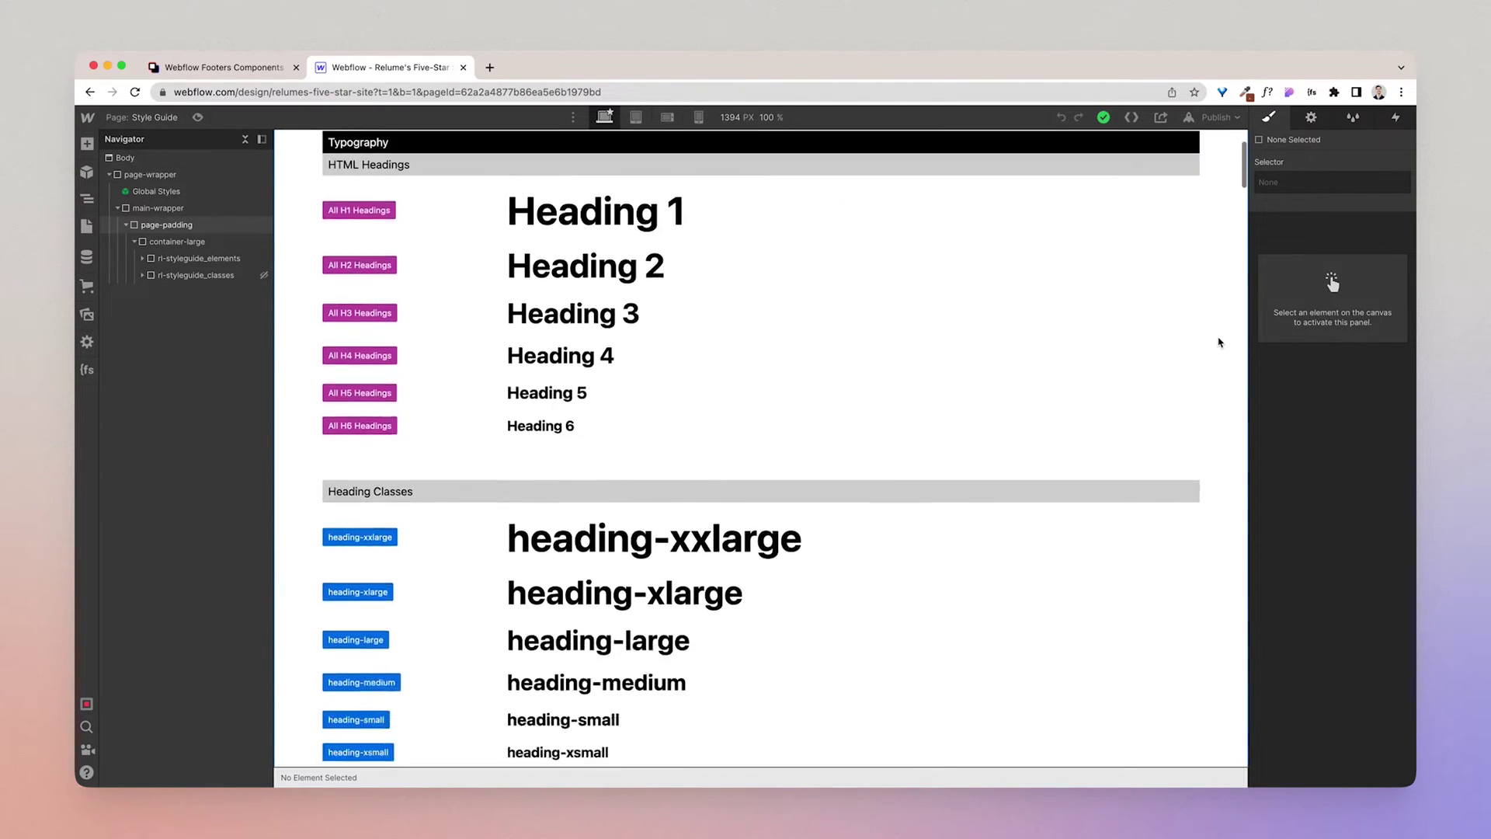
scroll(1218, 342, "down", 15)
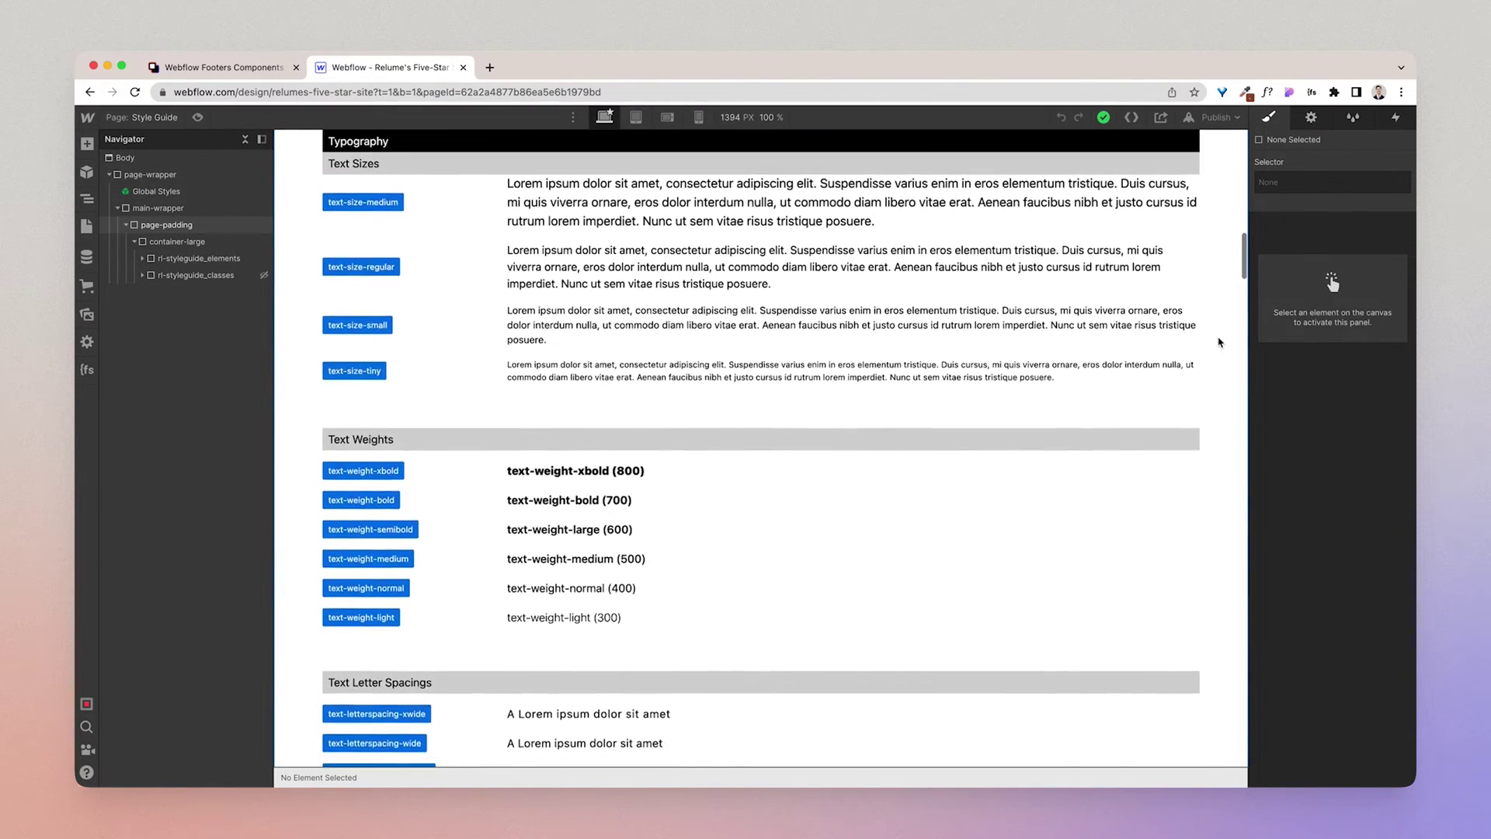
scroll(1218, 342, "down", 20)
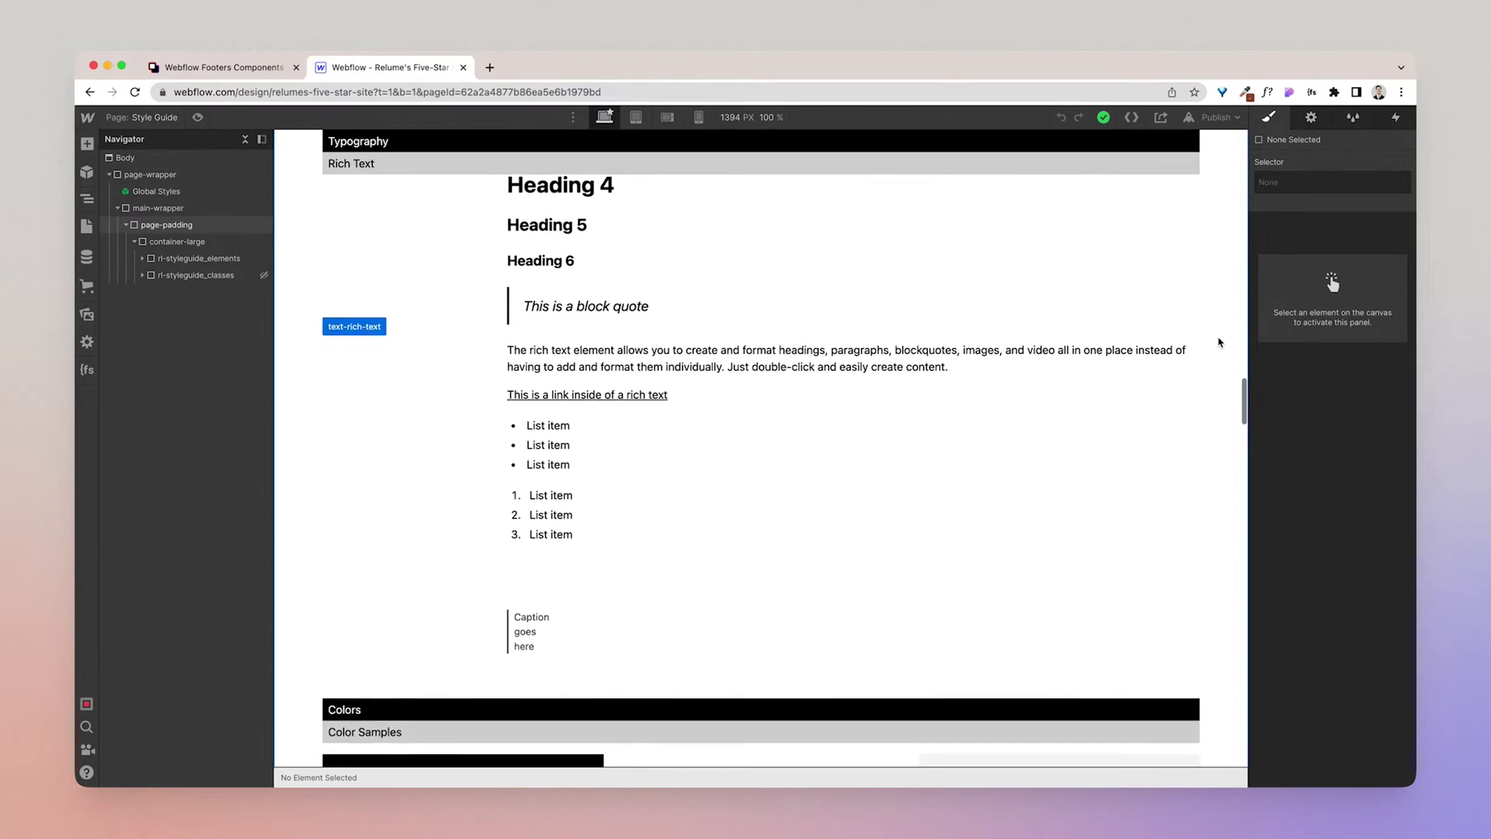
scroll(1219, 343, "down", 20)
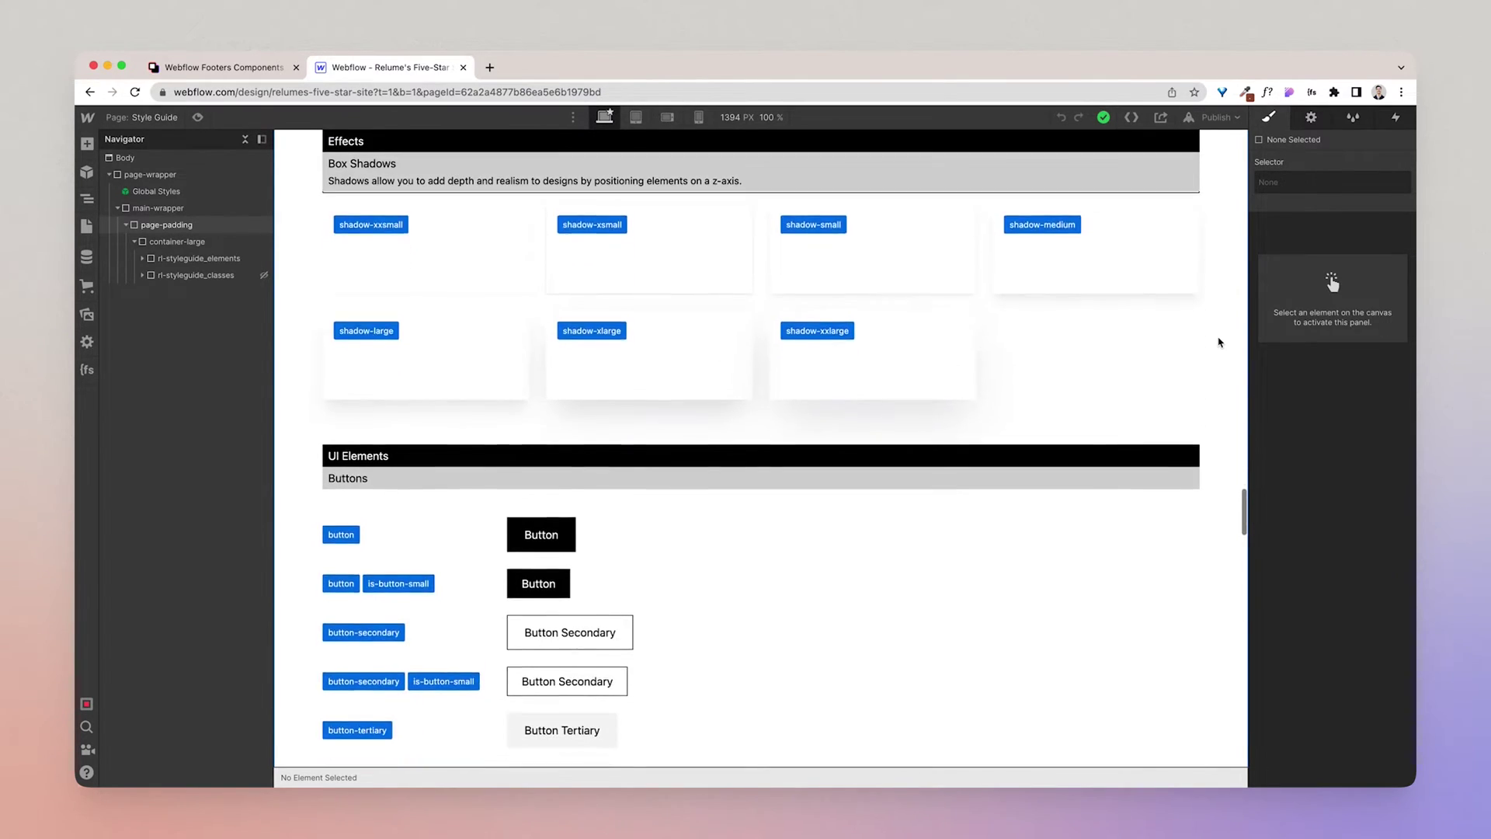
scroll(1219, 342, "down", 10)
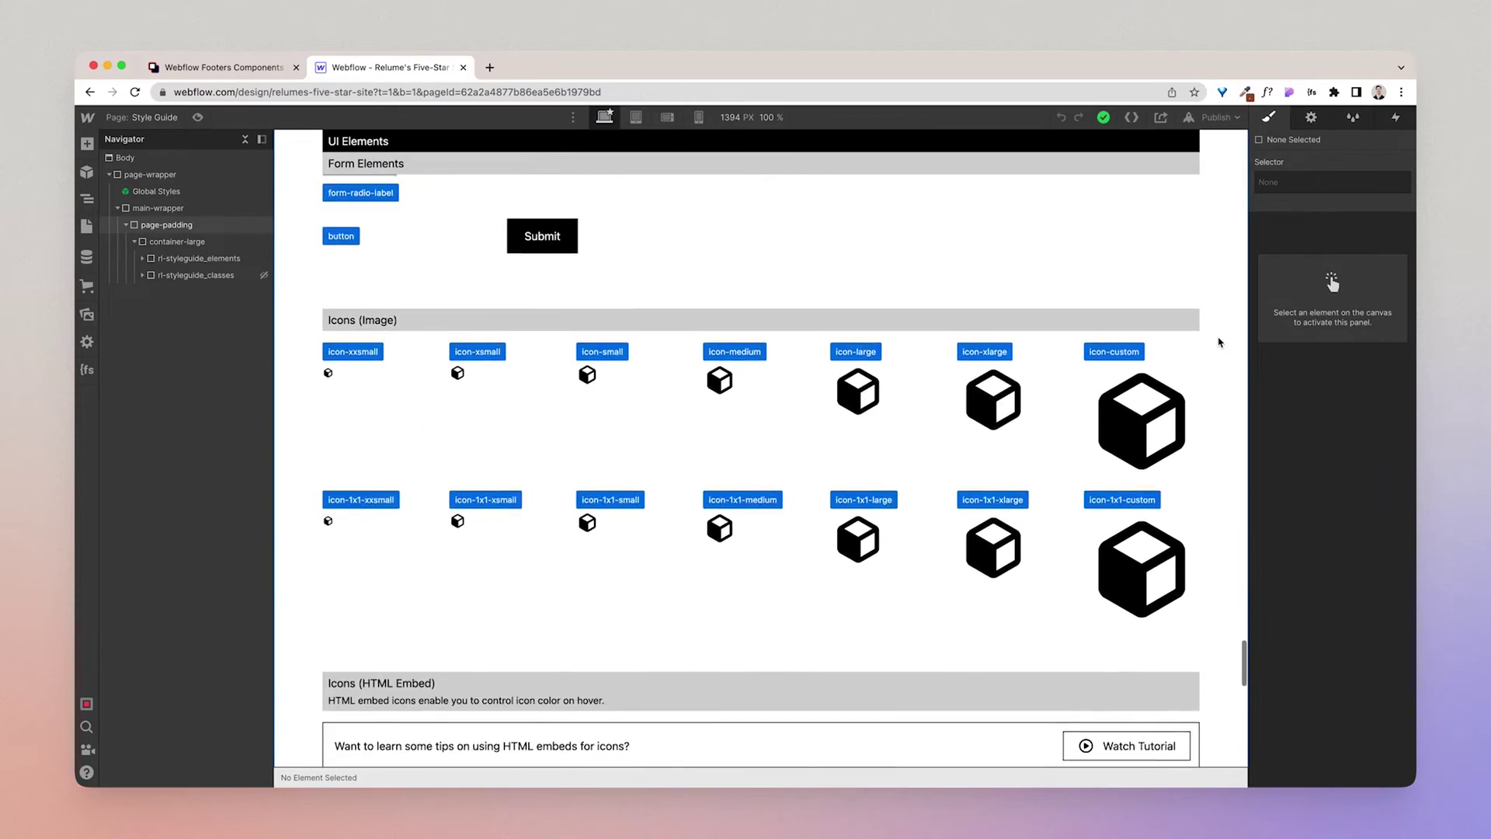
scroll(1218, 342, "up", 20)
scroll(1218, 342, "up", 20)
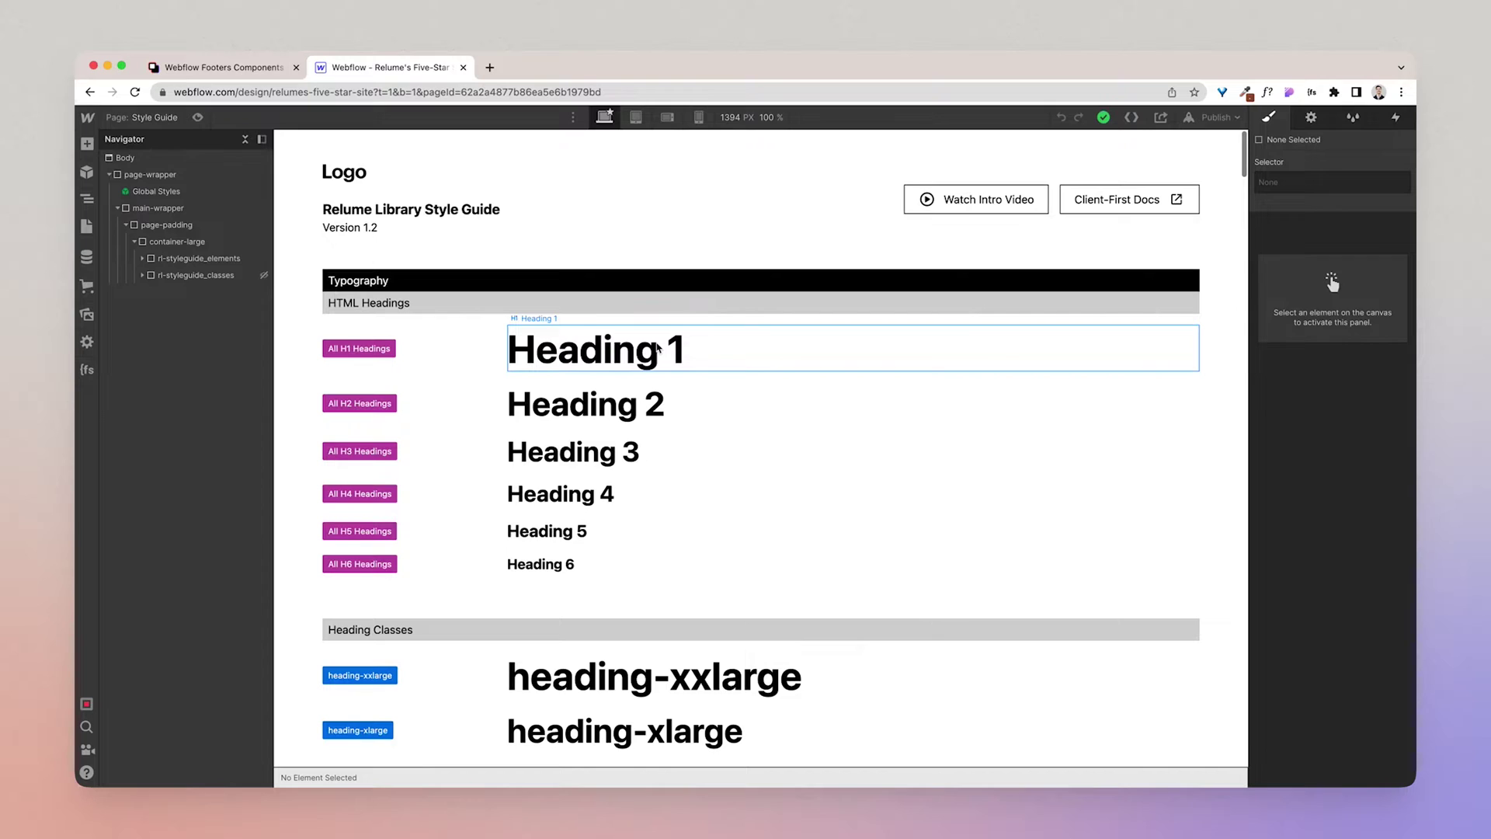
Set the Body (All Pages) font to Merriweather and scroll to preview the style guide.
left_click(122, 160)
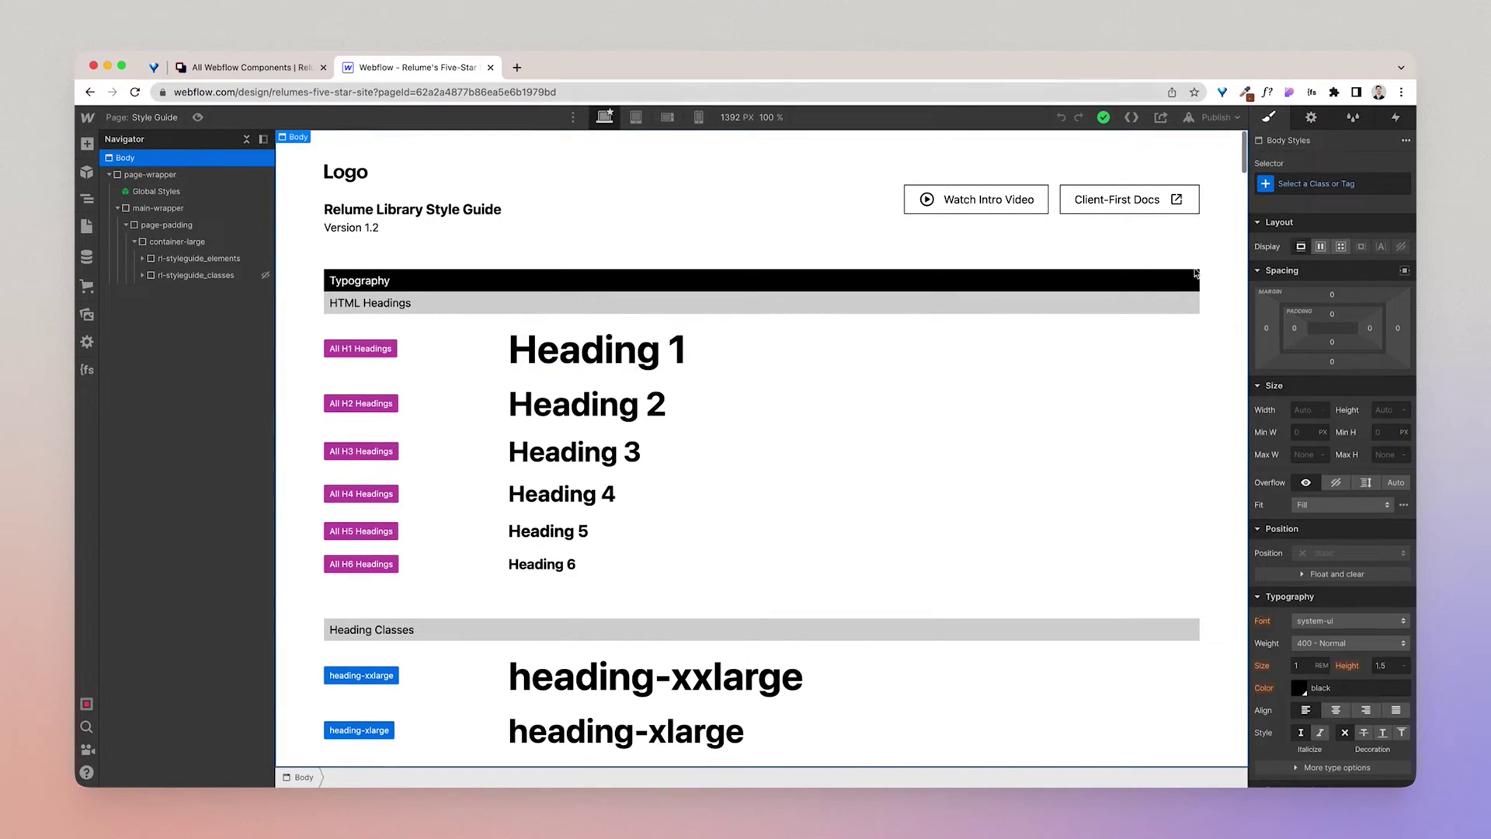
left_click(1343, 186)
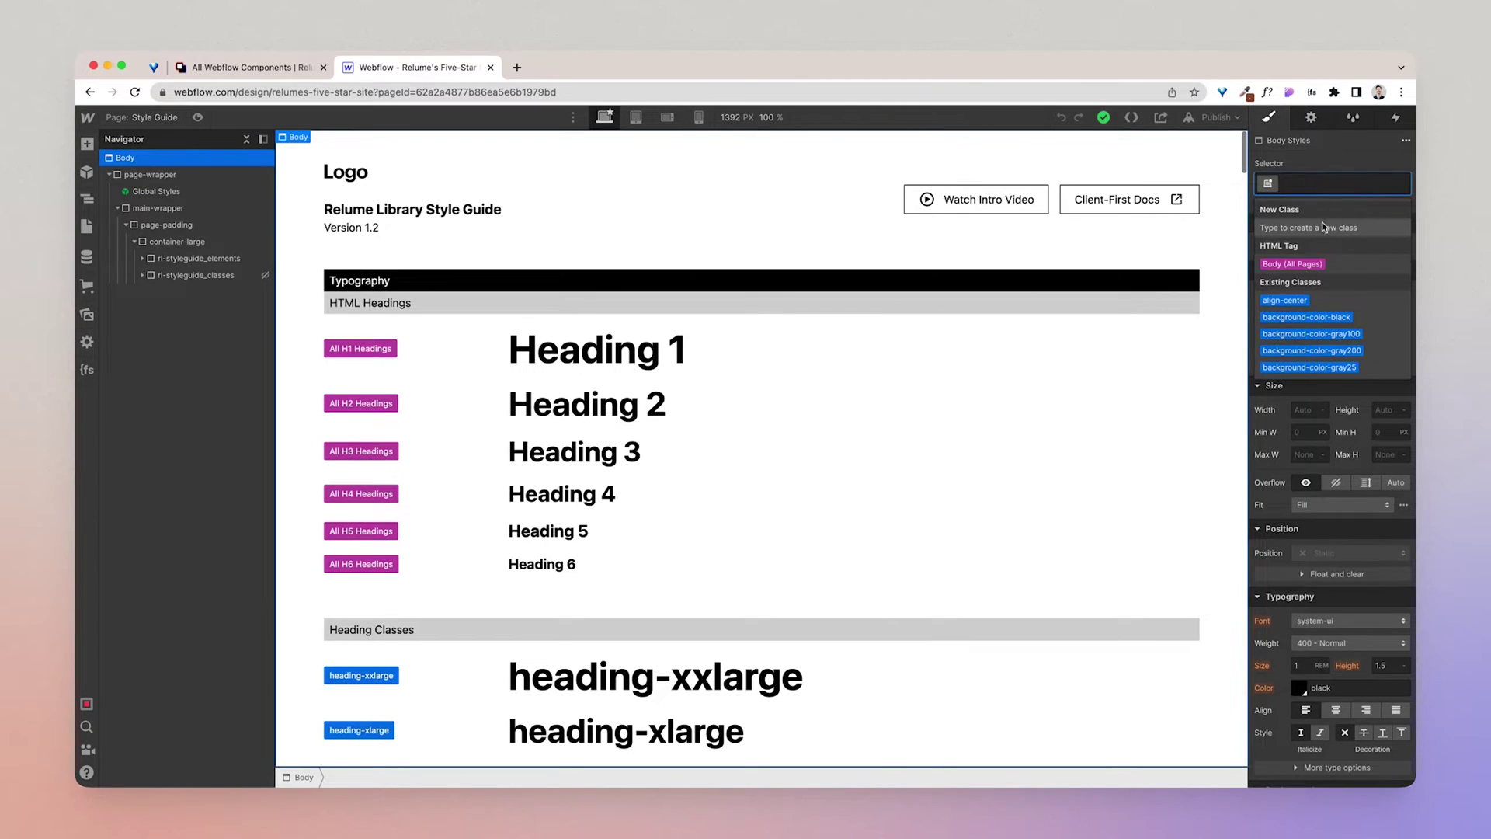
left_click(1303, 266)
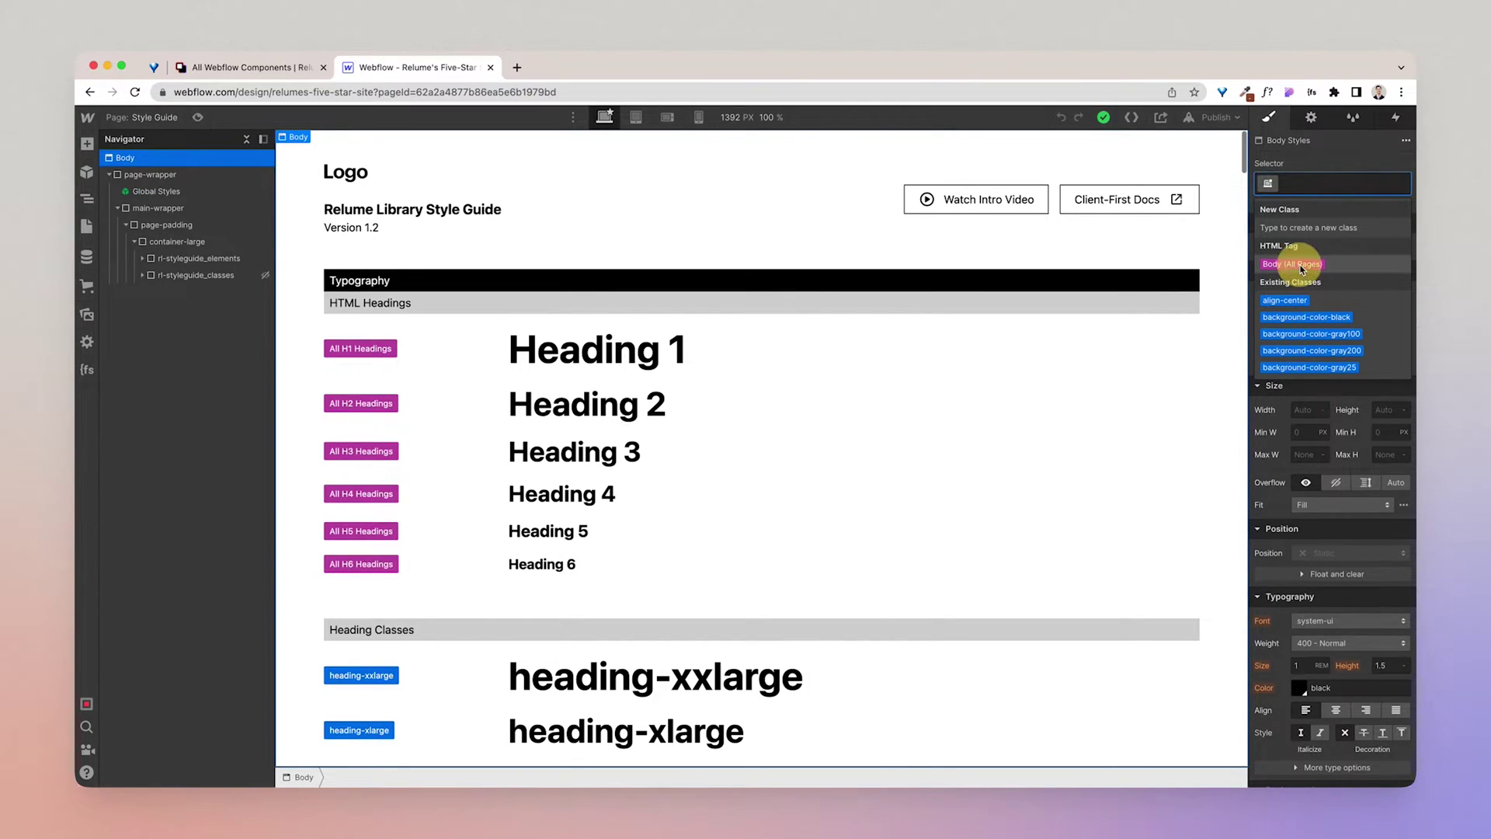
left_click(1316, 621)
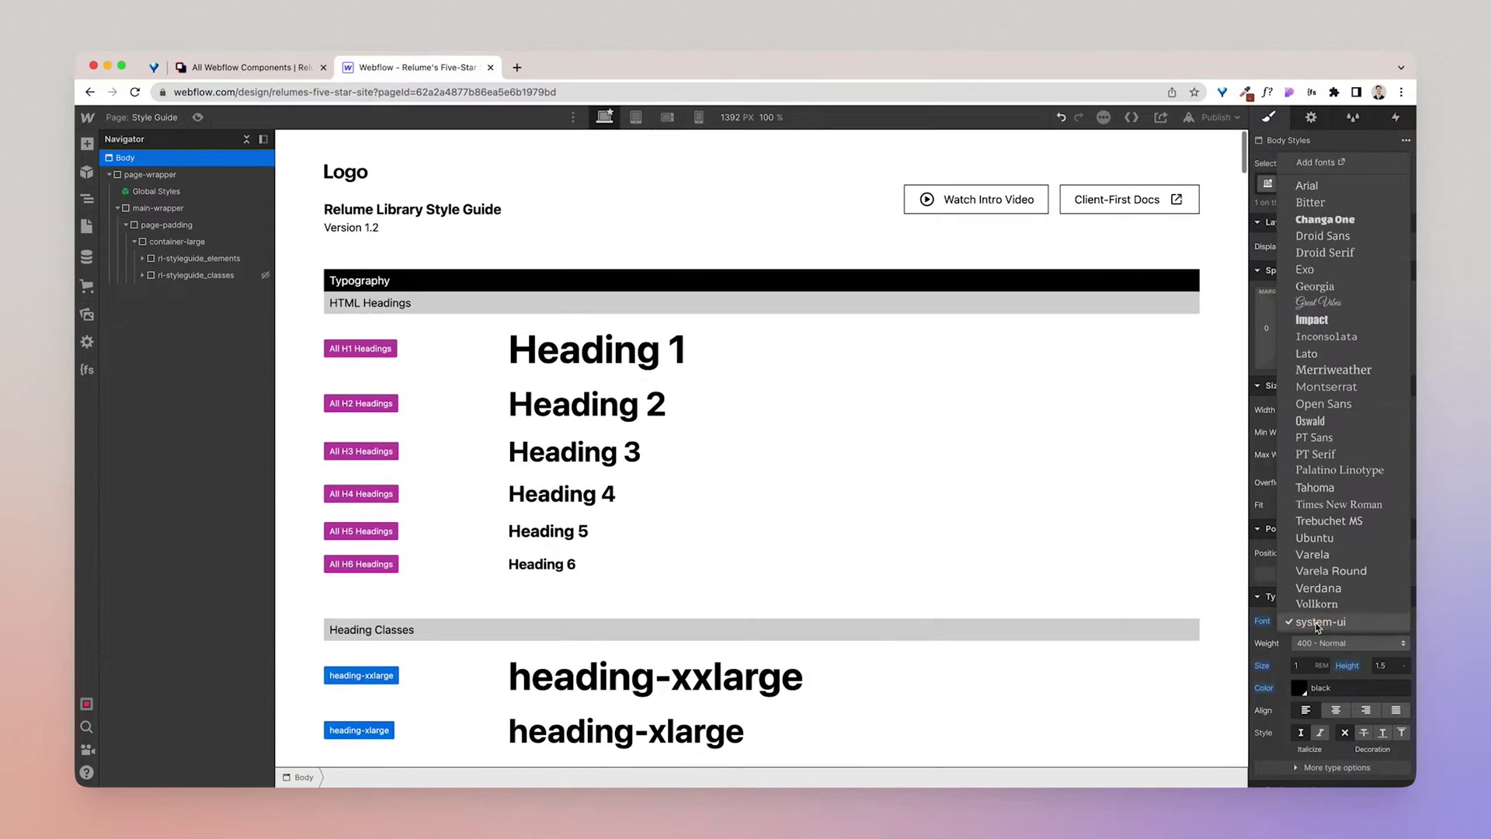
left_click(1331, 371)
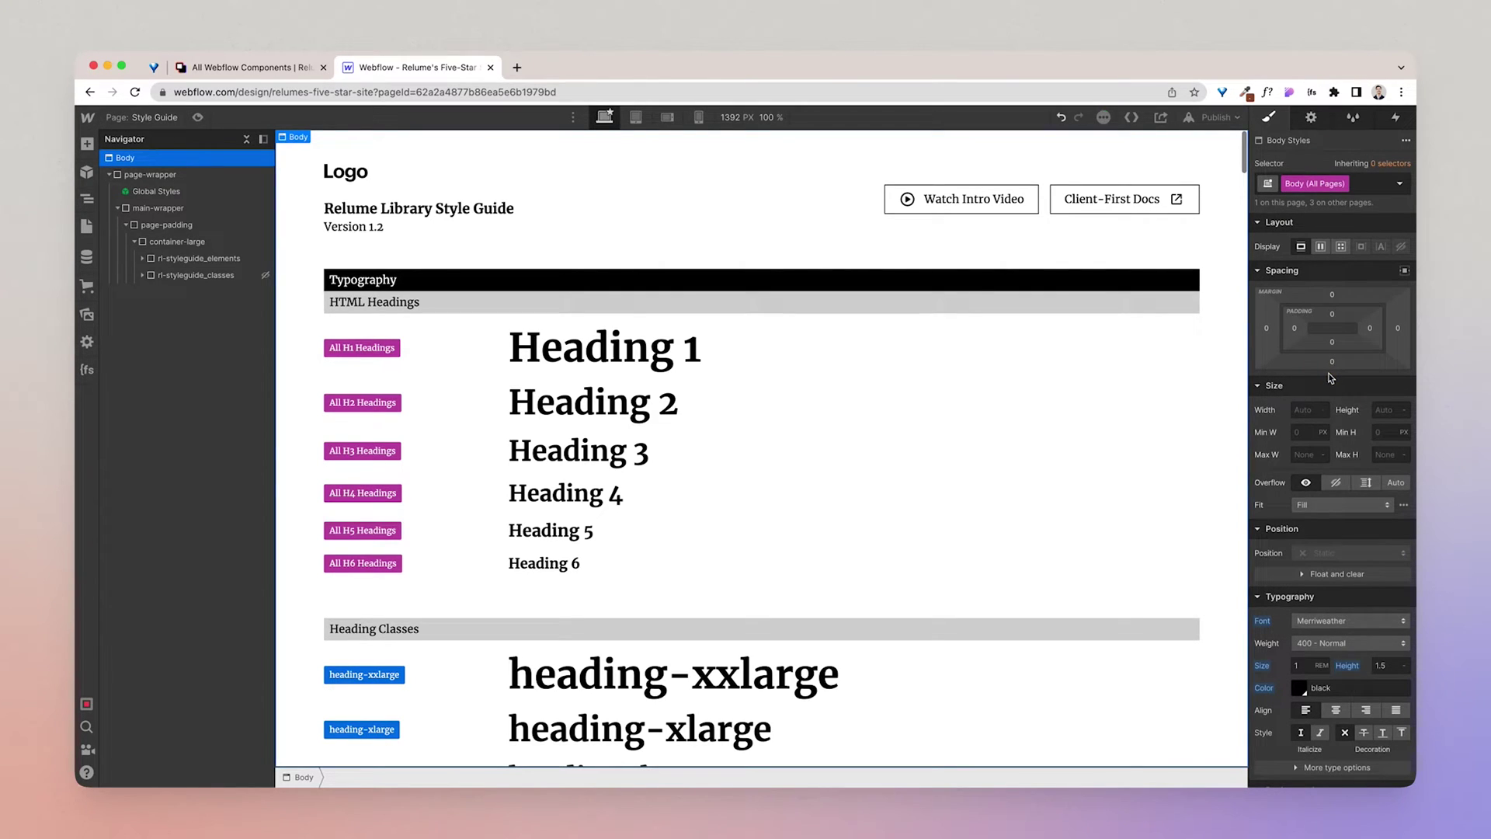
scroll(1072, 479, "down", 10)
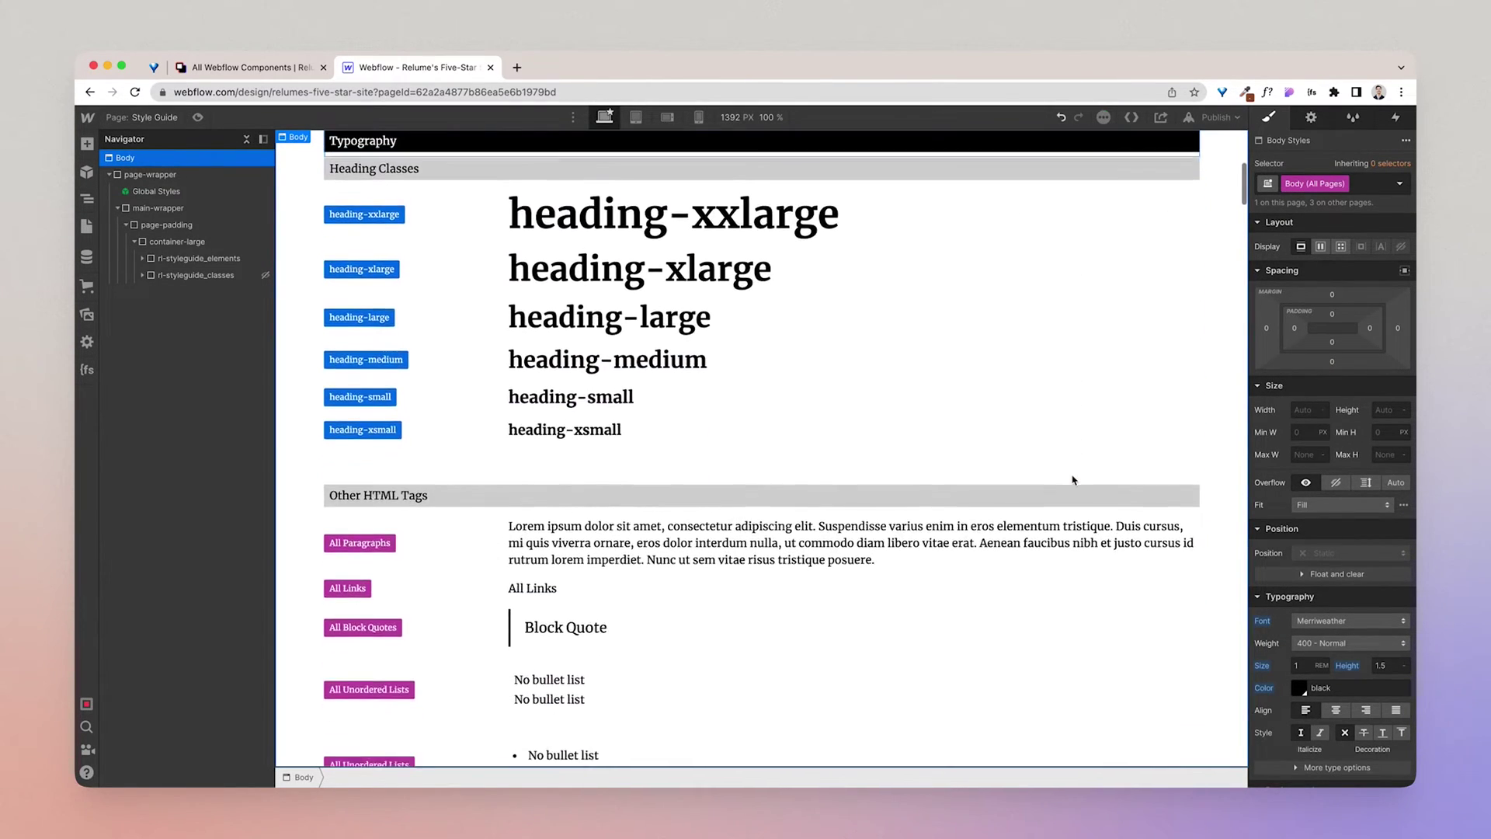
scroll(1072, 480, "down", 15)
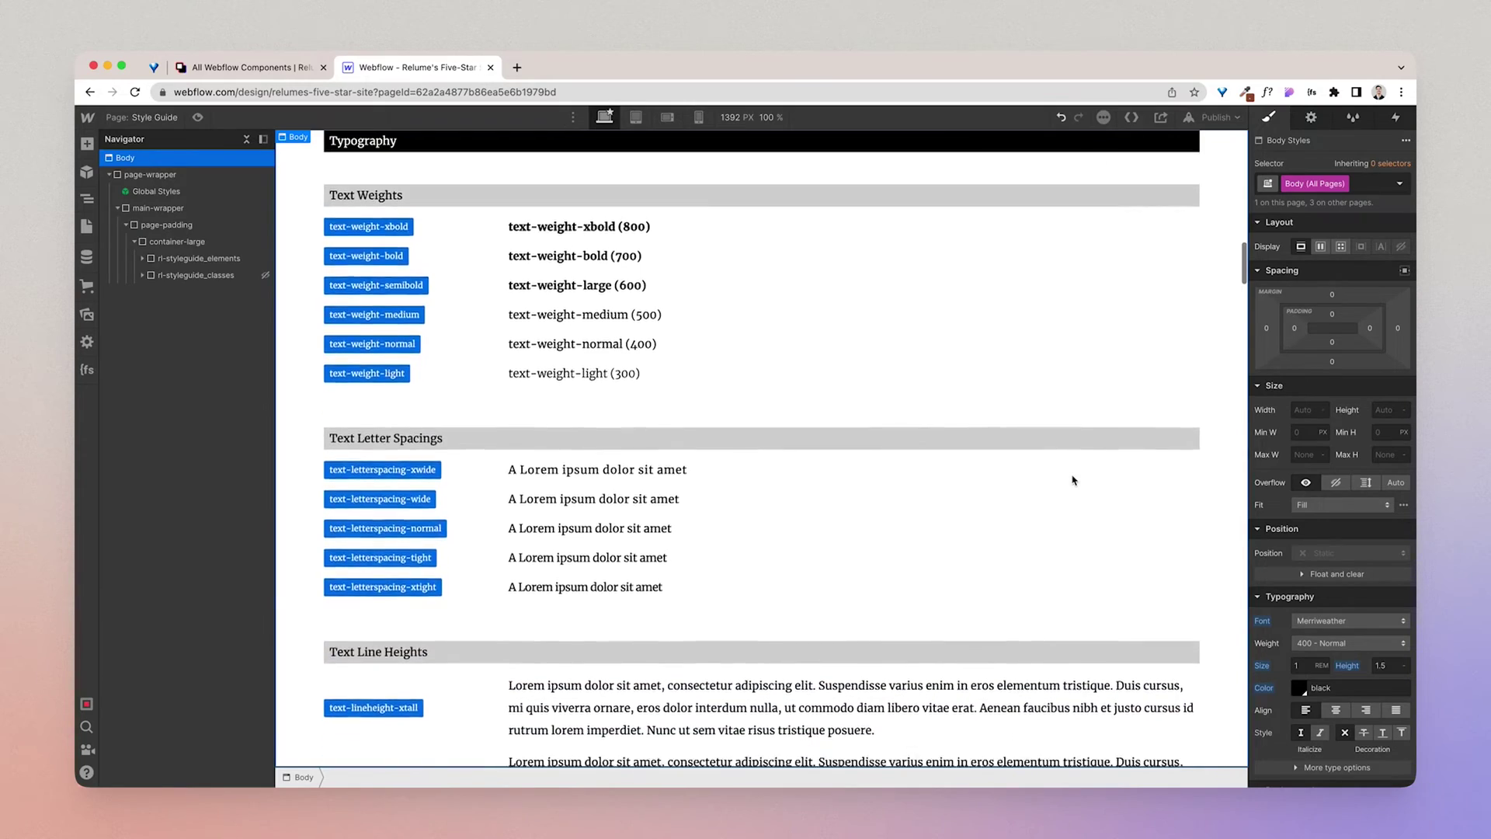
scroll(1072, 479, "down", 5)
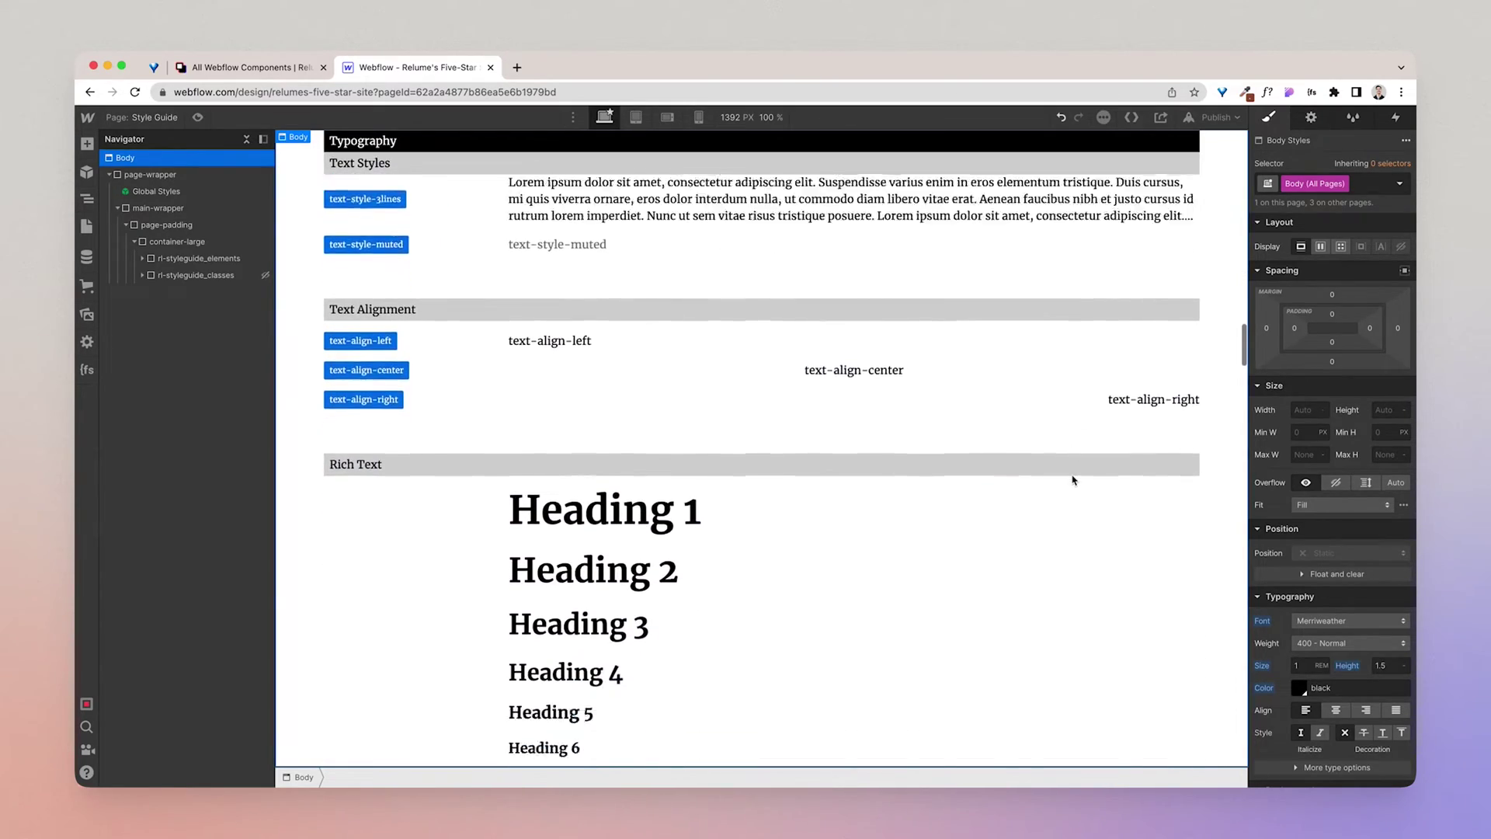
scroll(1071, 479, "up", 4)
scroll(1072, 479, "up", 20)
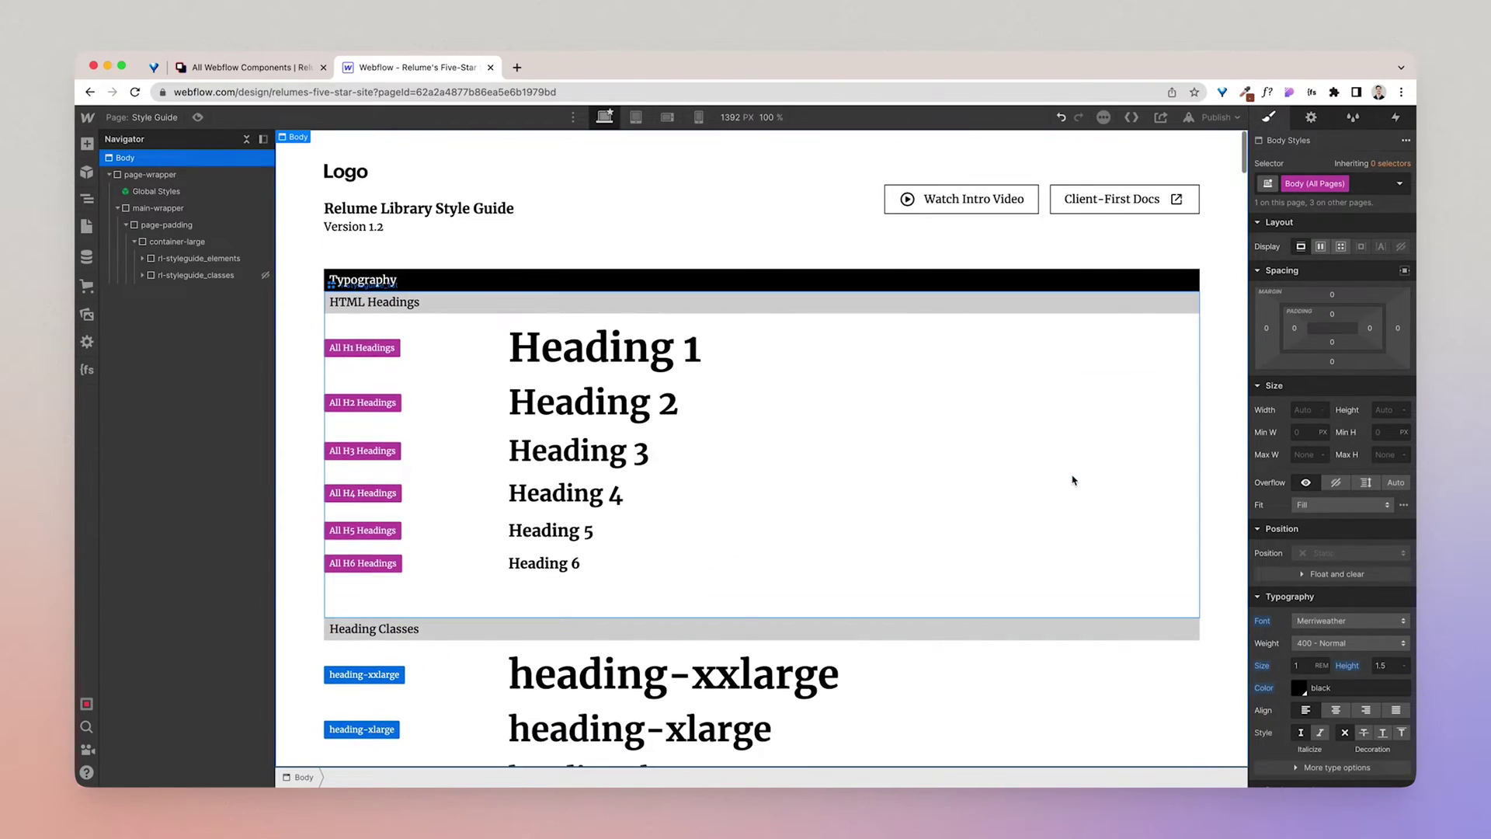
Revert the Body font to system-ui and select the Heading 1 sample.
left_click(1351, 620)
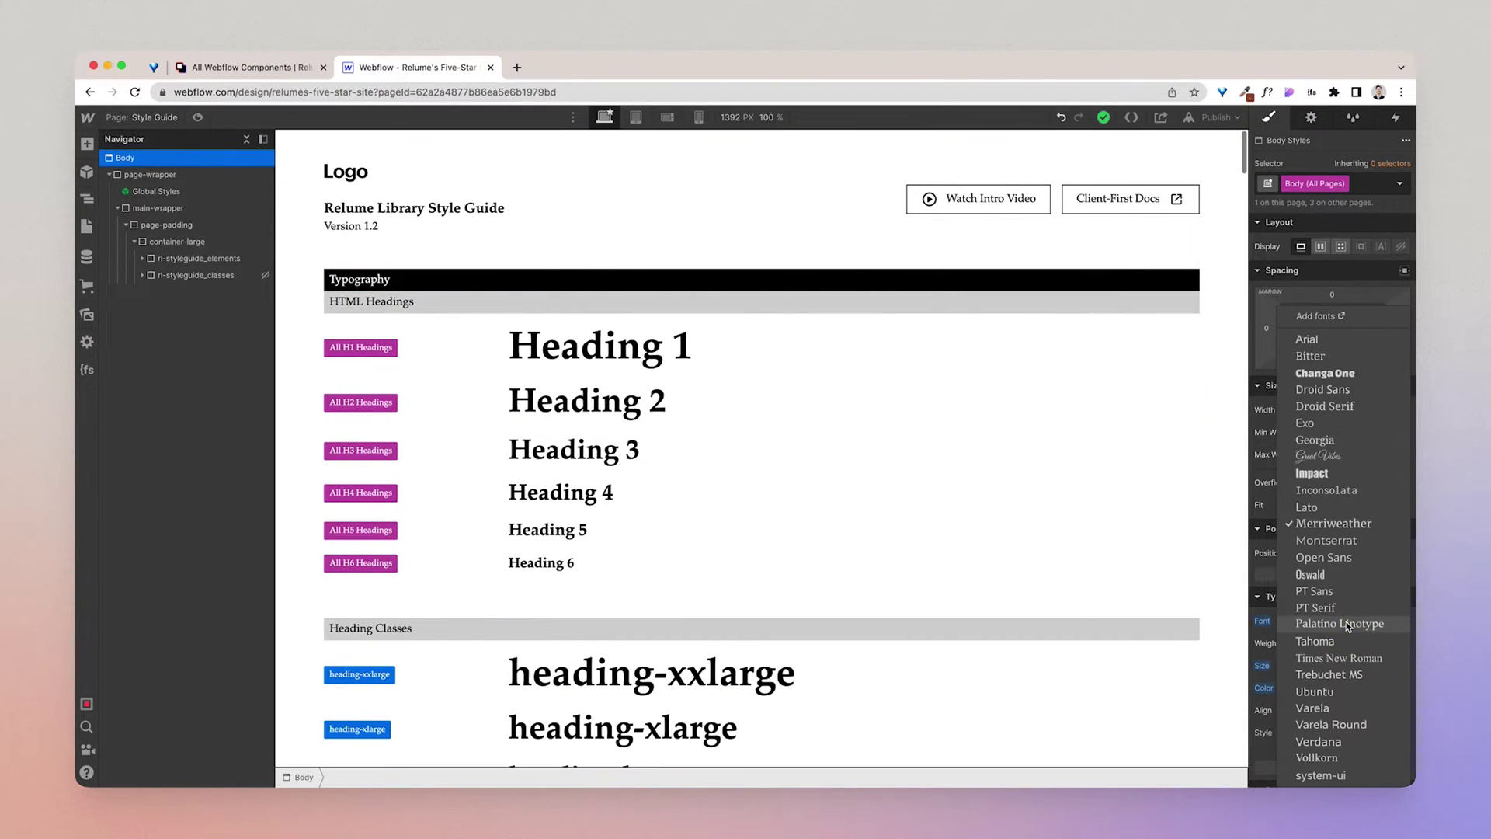
left_click(1338, 777)
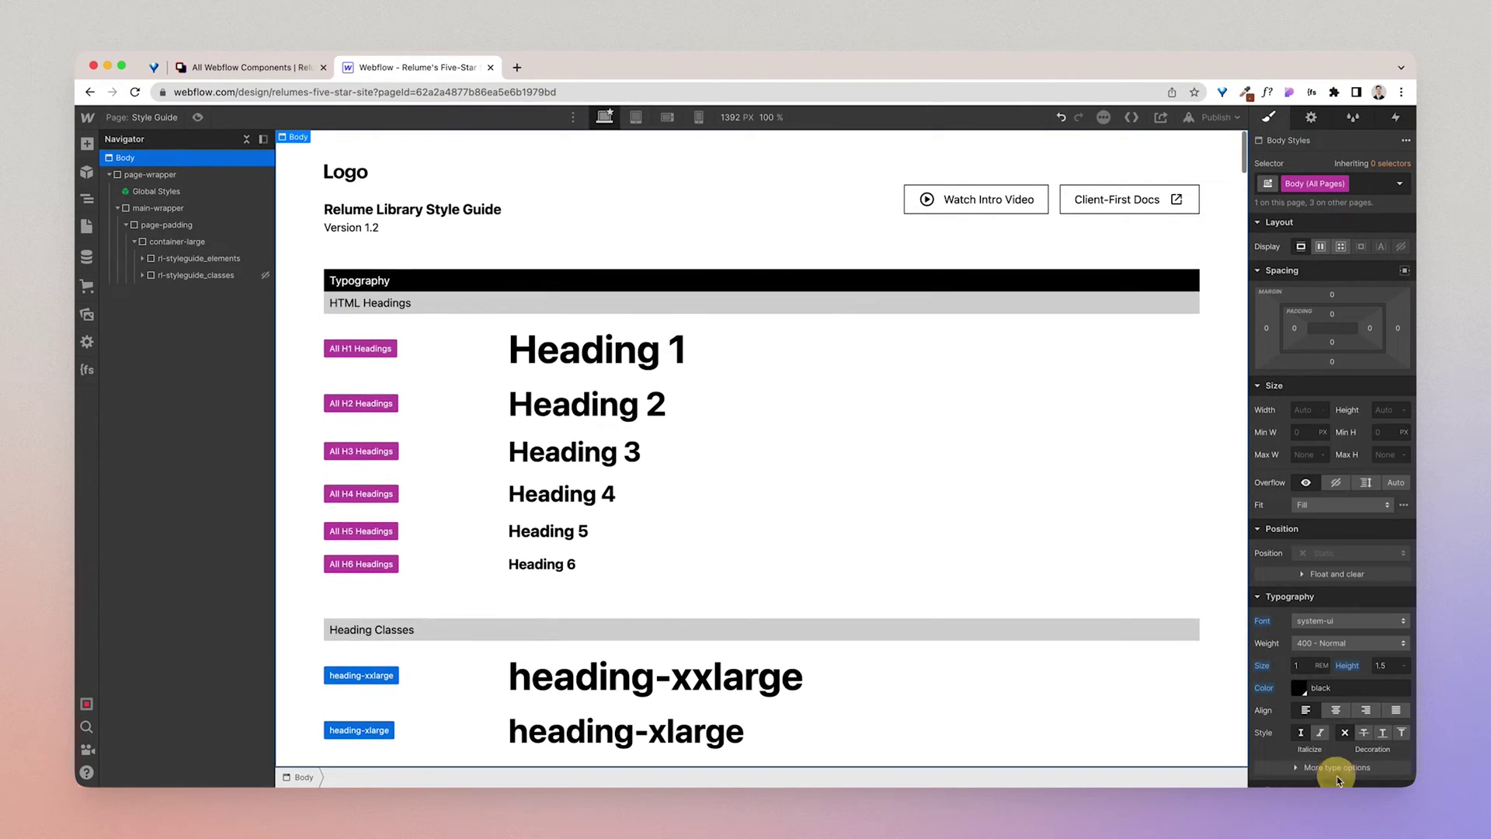
left_click(761, 356)
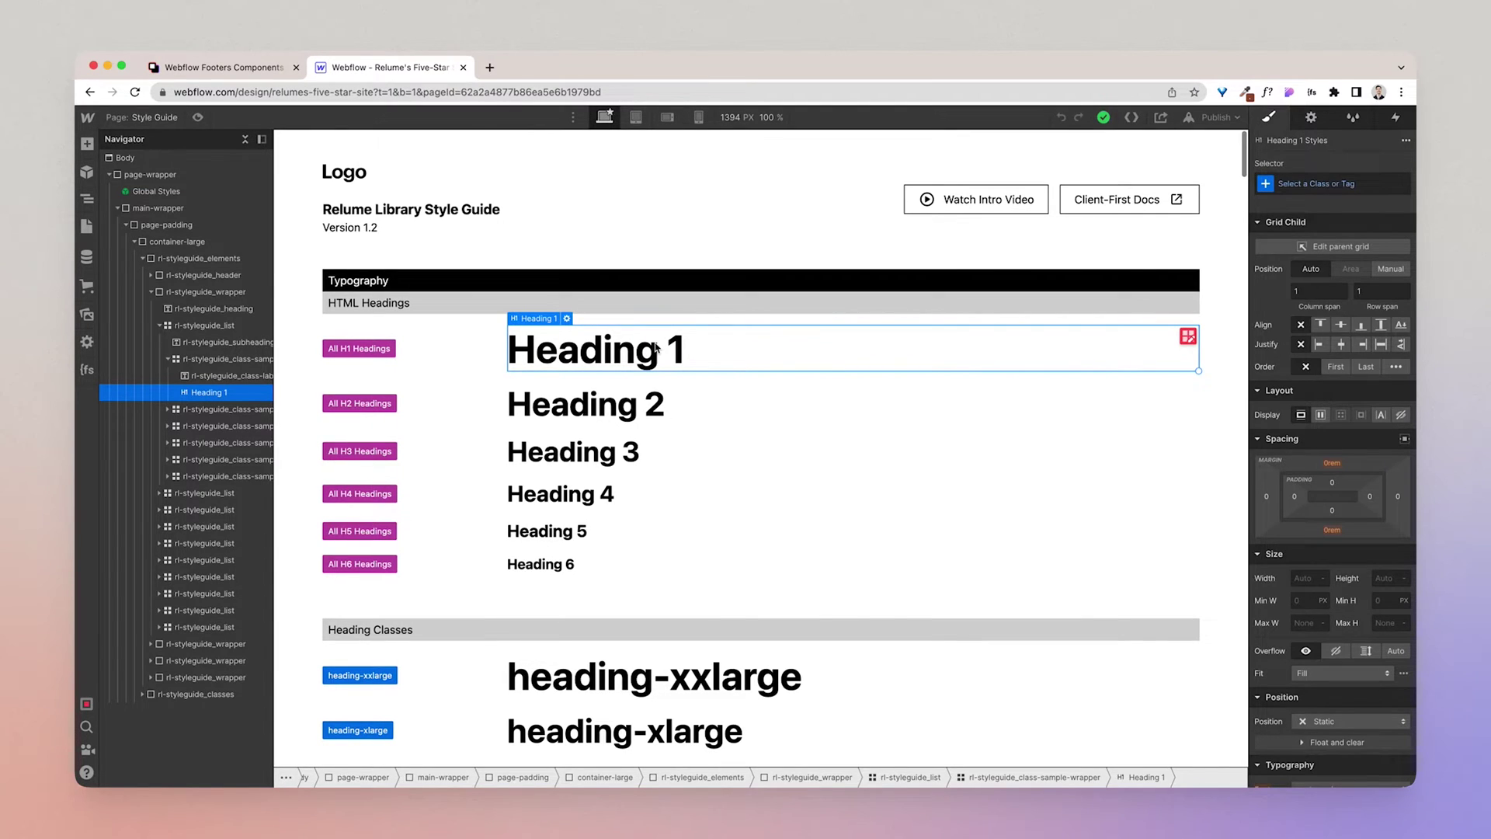
Set the All H1 Headings tag style to font weight 800 - Extra Bold.
left_click(1362, 184)
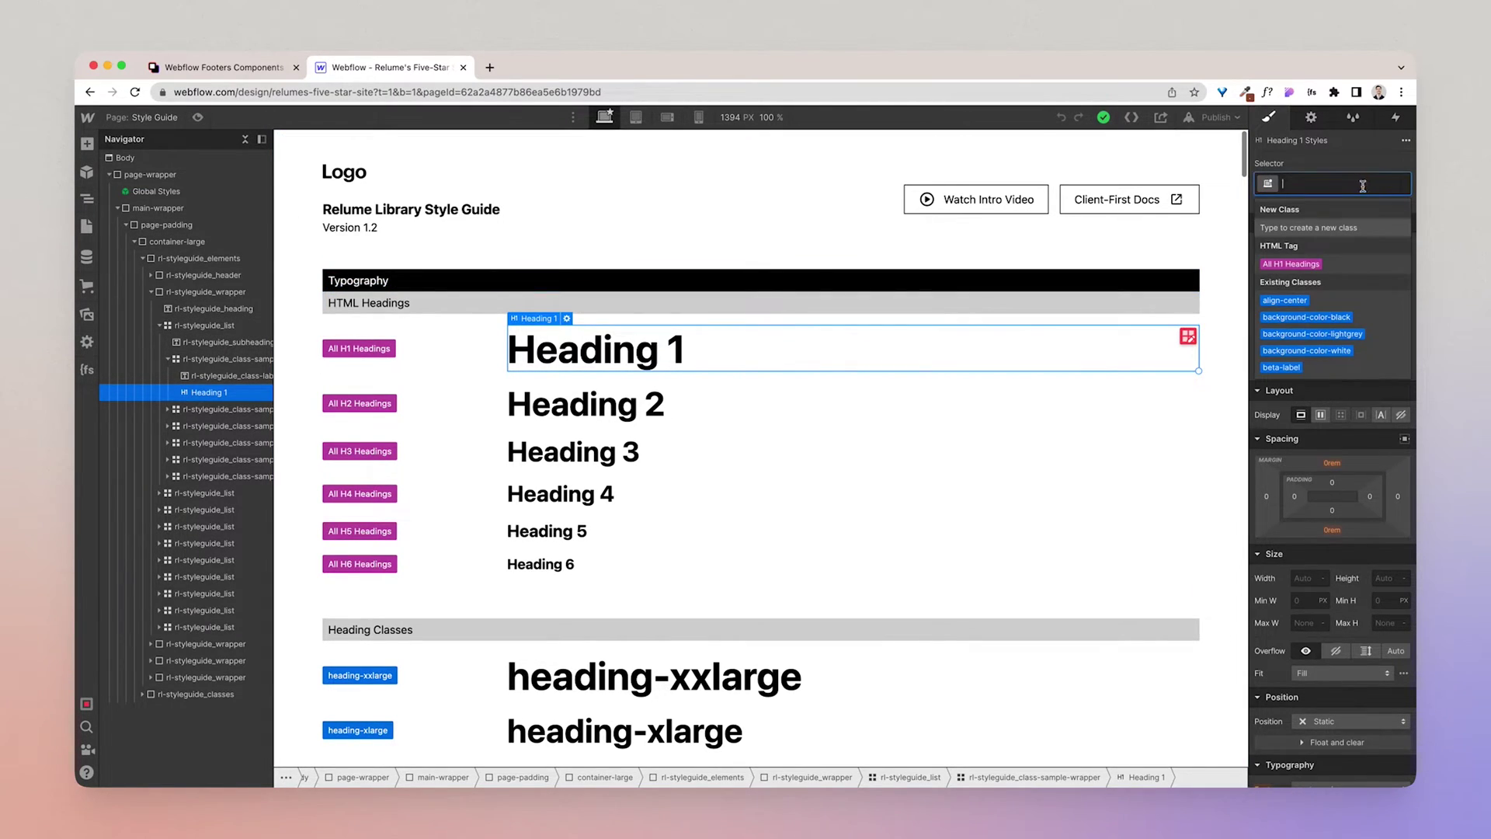
left_click(1281, 264)
scroll(1325, 580, "down", 5)
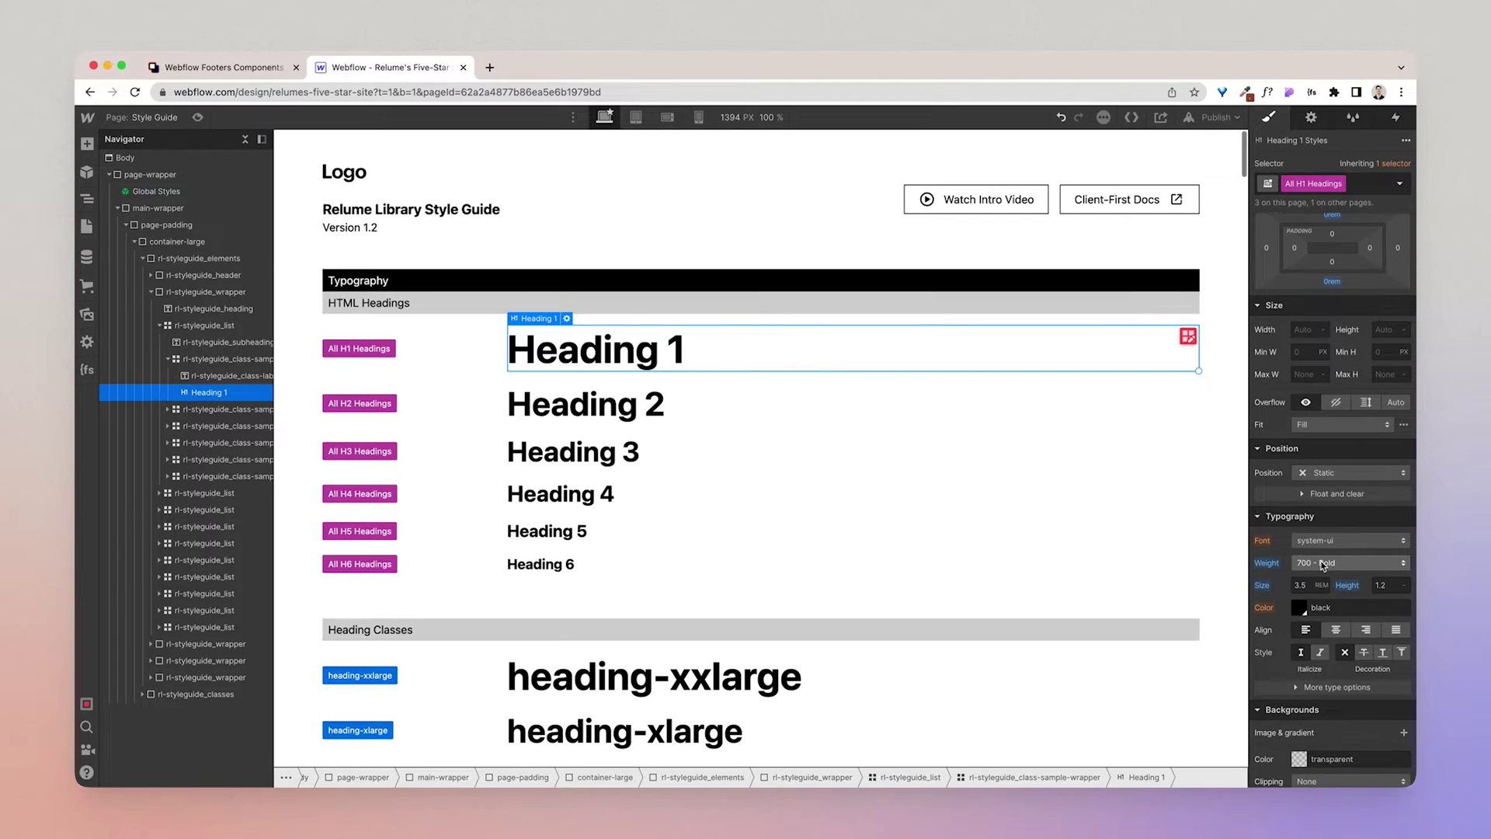
left_click(1324, 564)
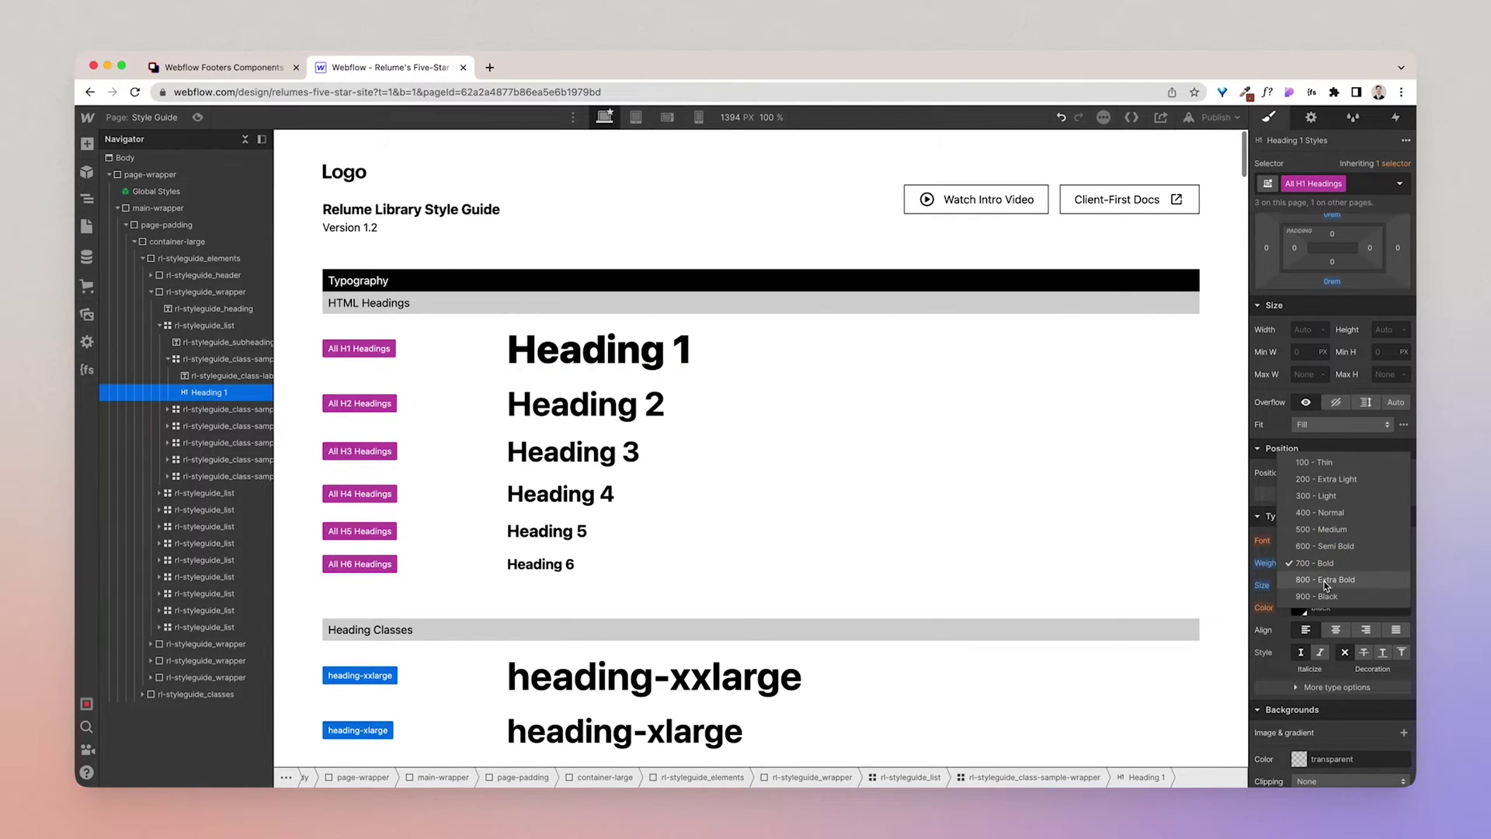
left_click(1326, 581)
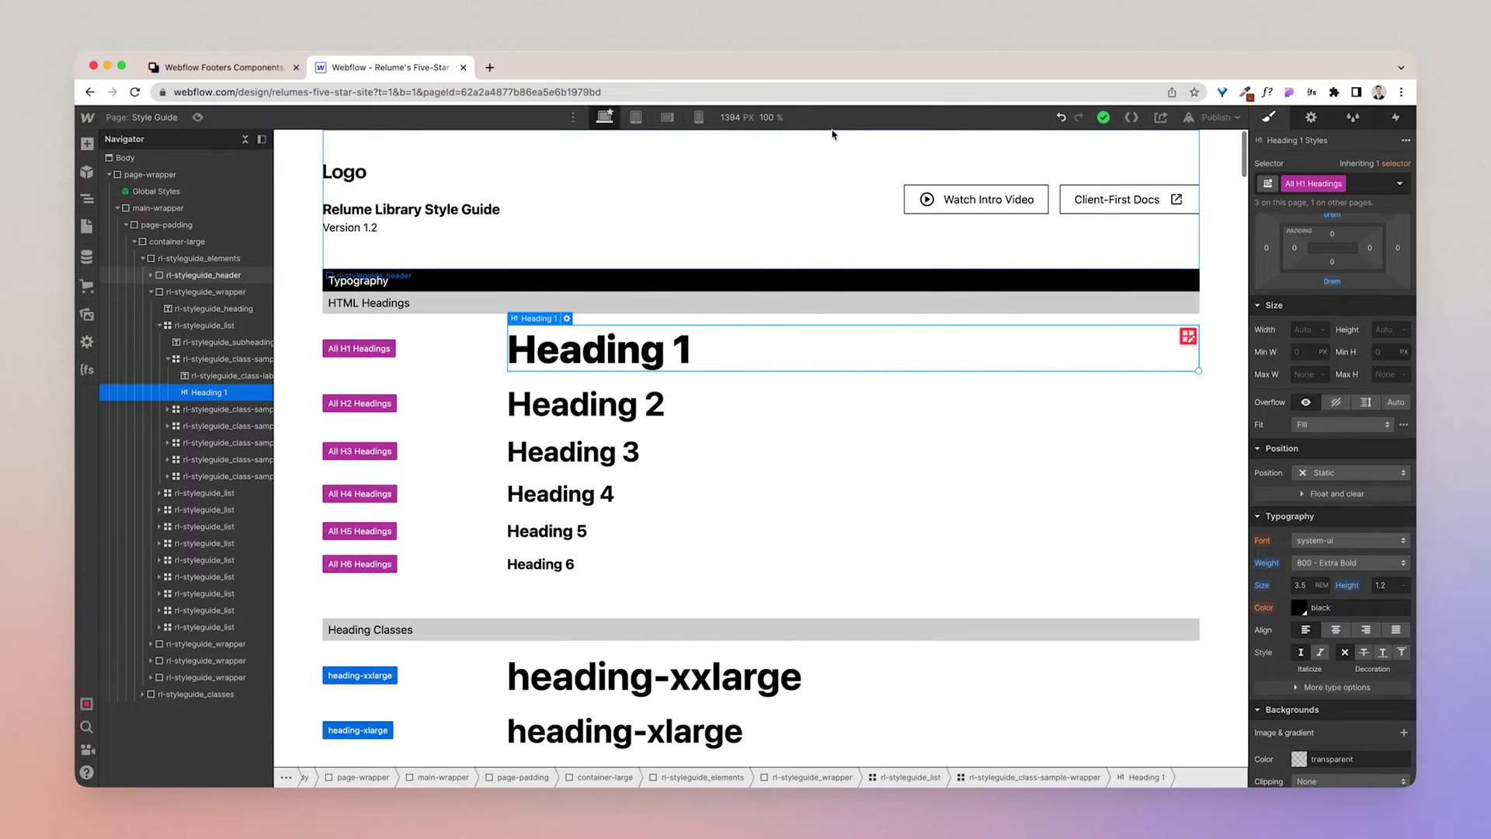
left_click(87, 225)
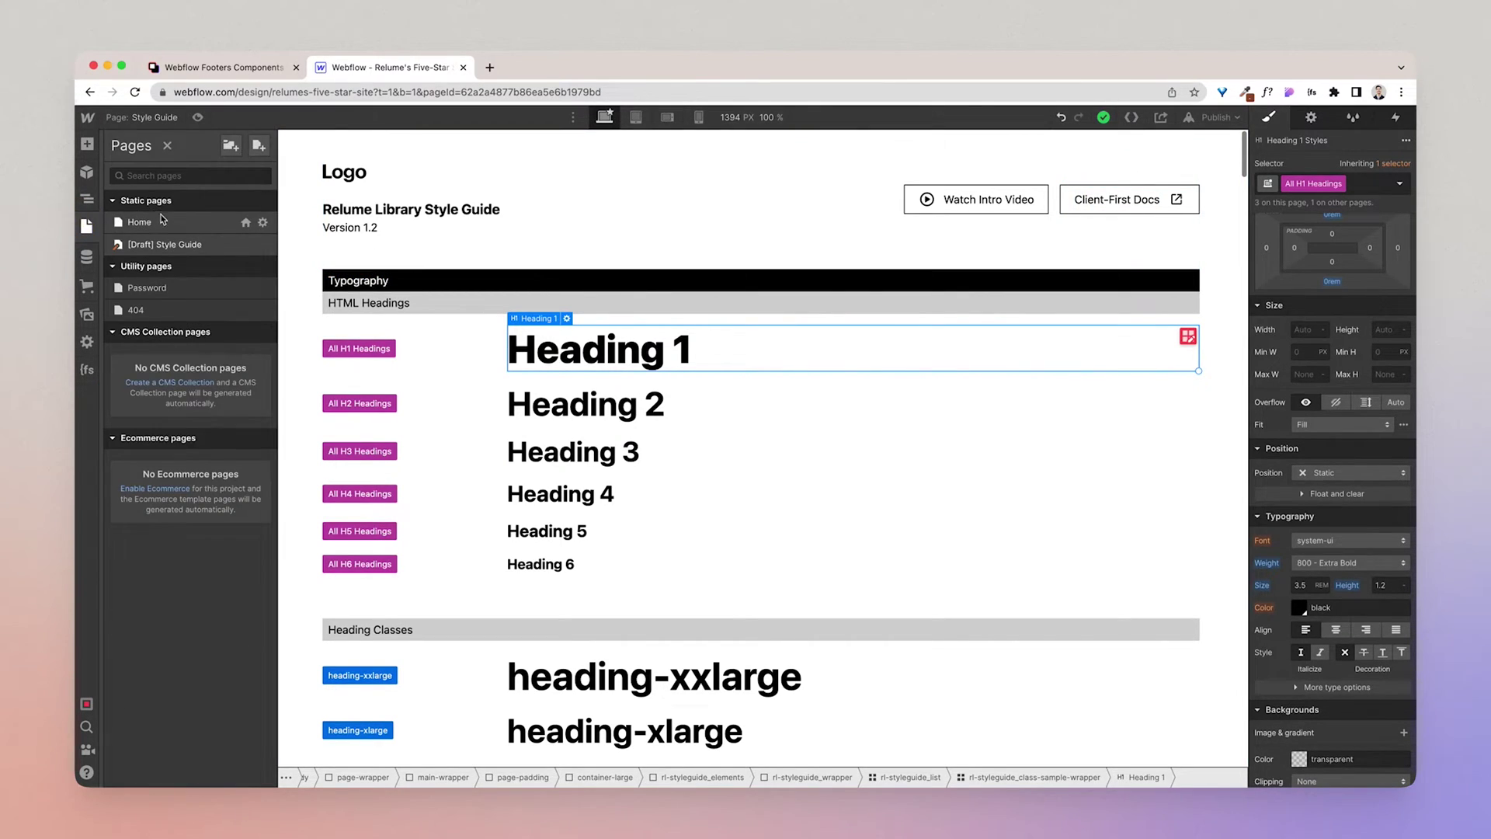
left_click(139, 222)
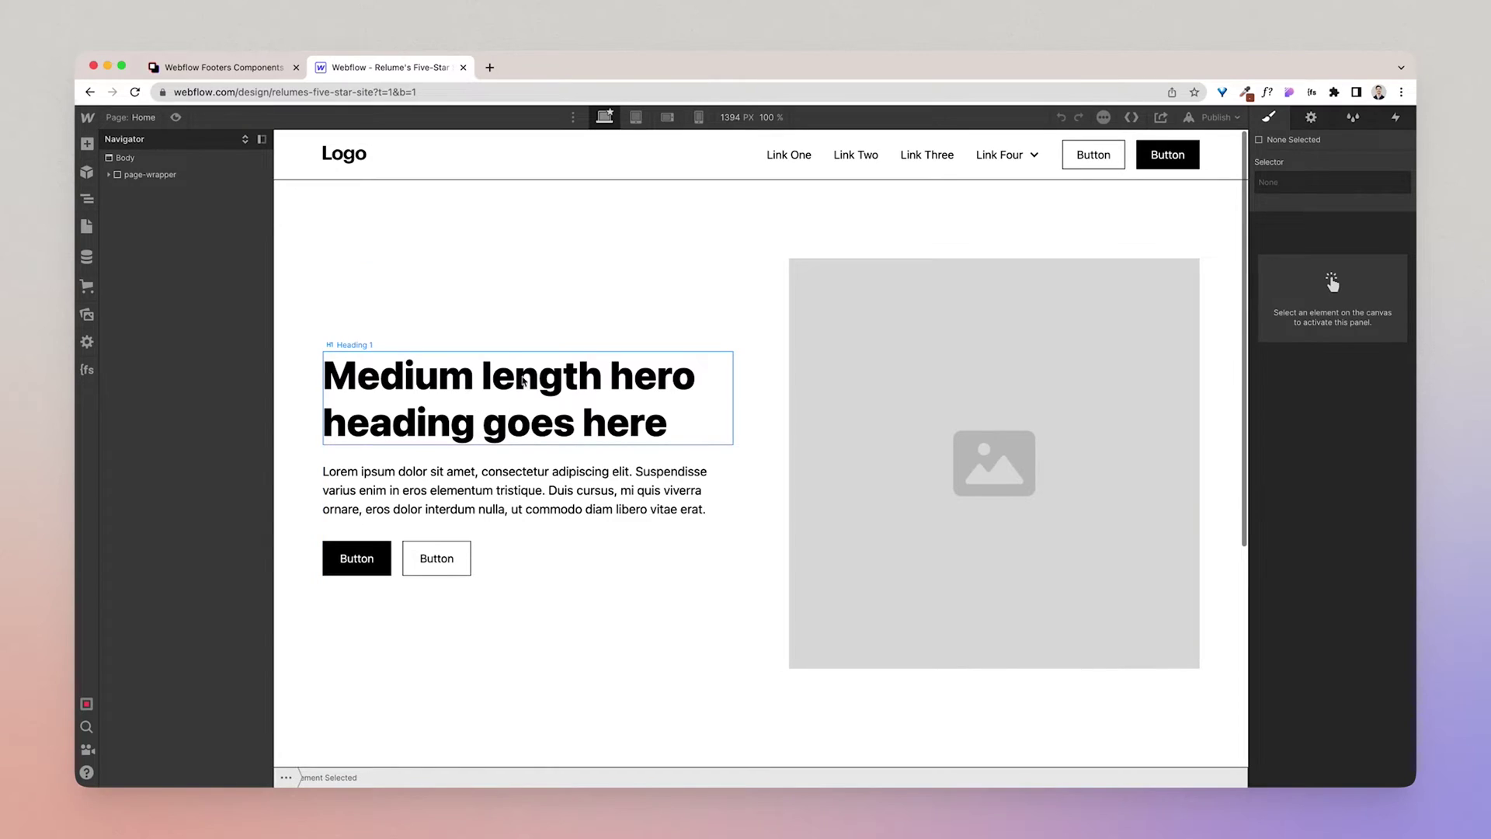
left_click(473, 400)
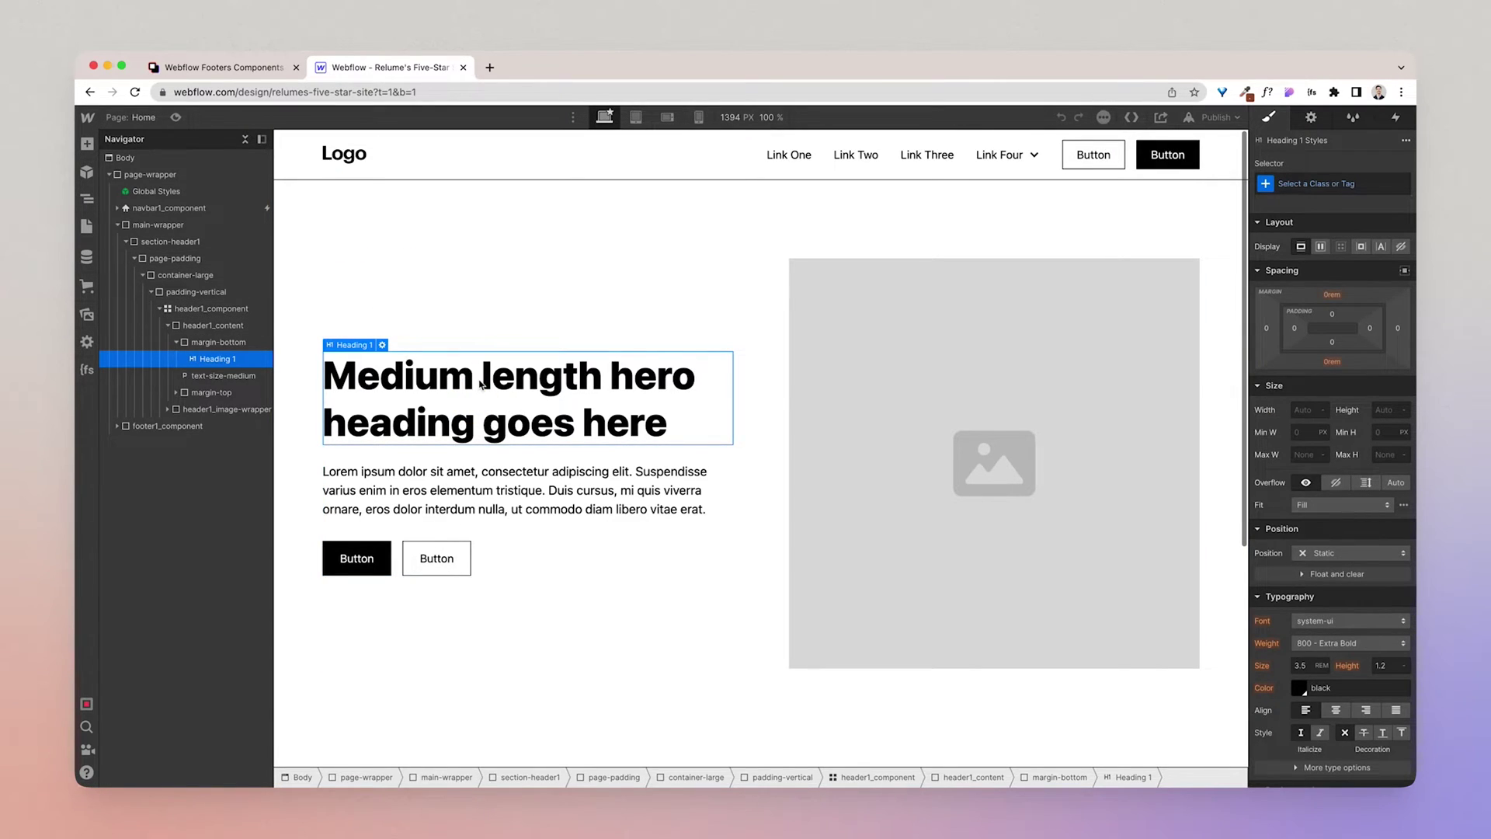
left_click(86, 226)
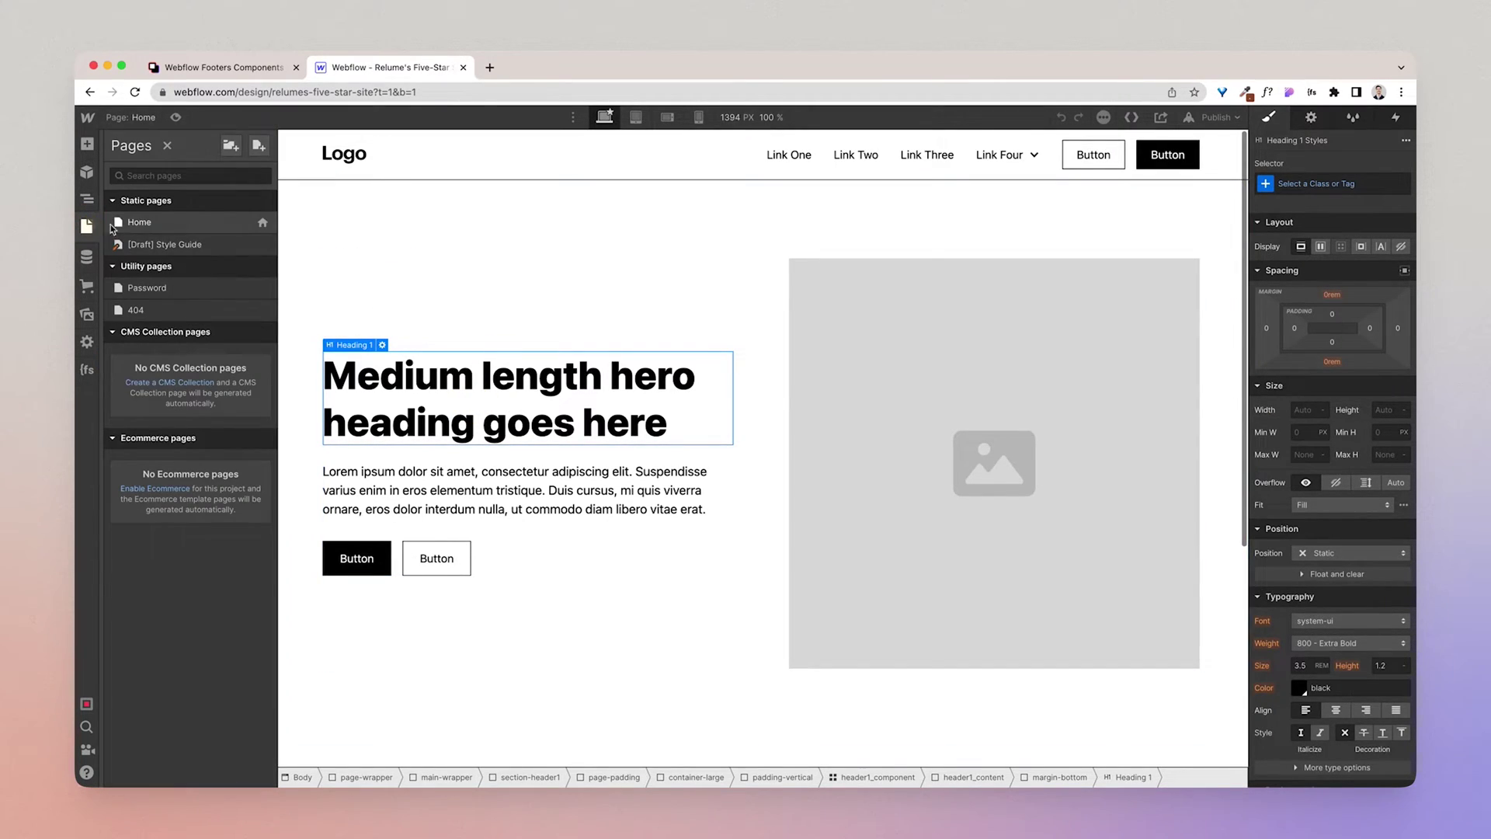
left_click(175, 244)
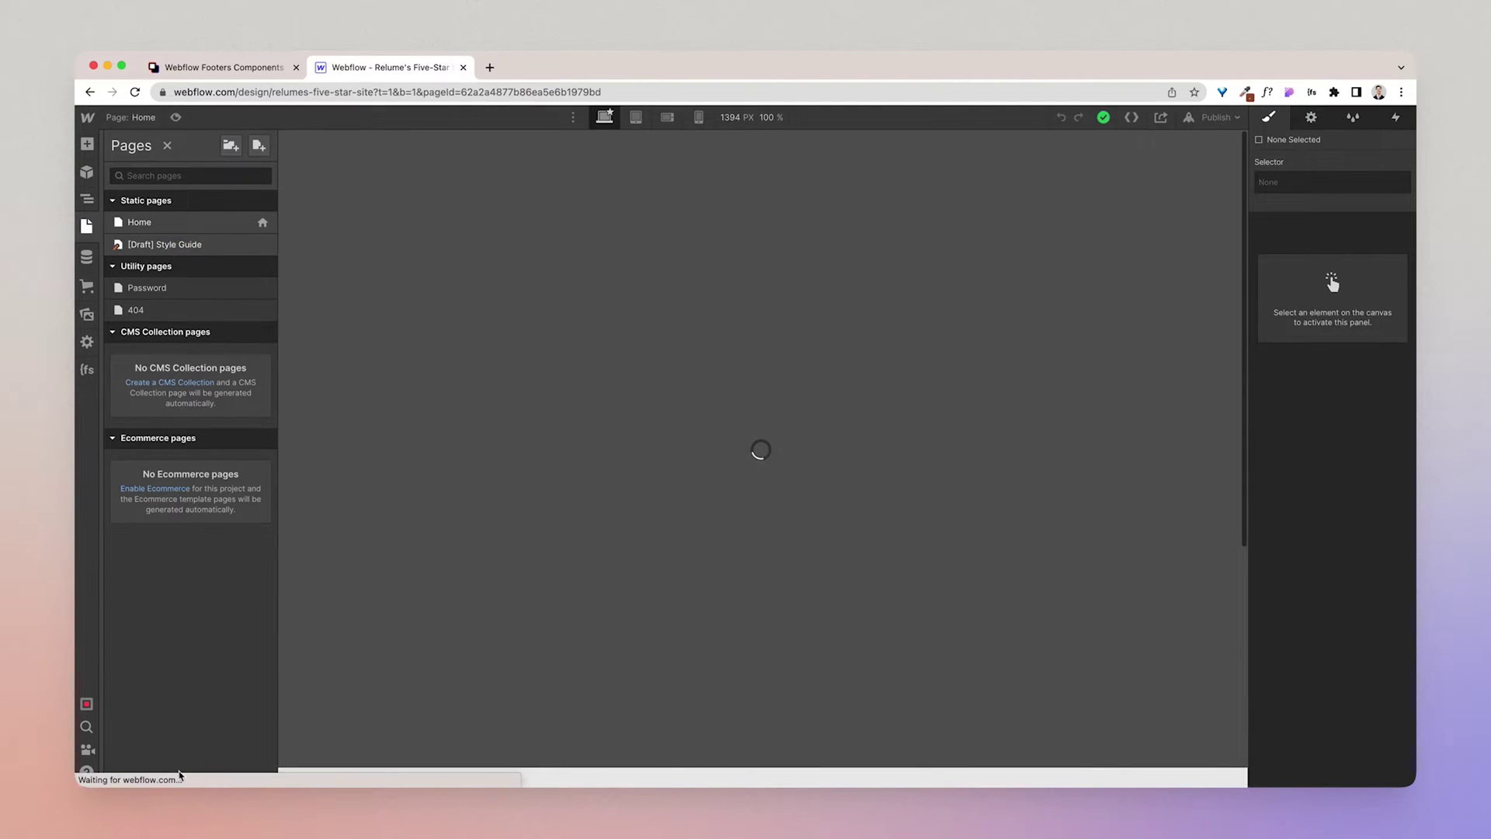
scroll(729, 470, "down", 1)
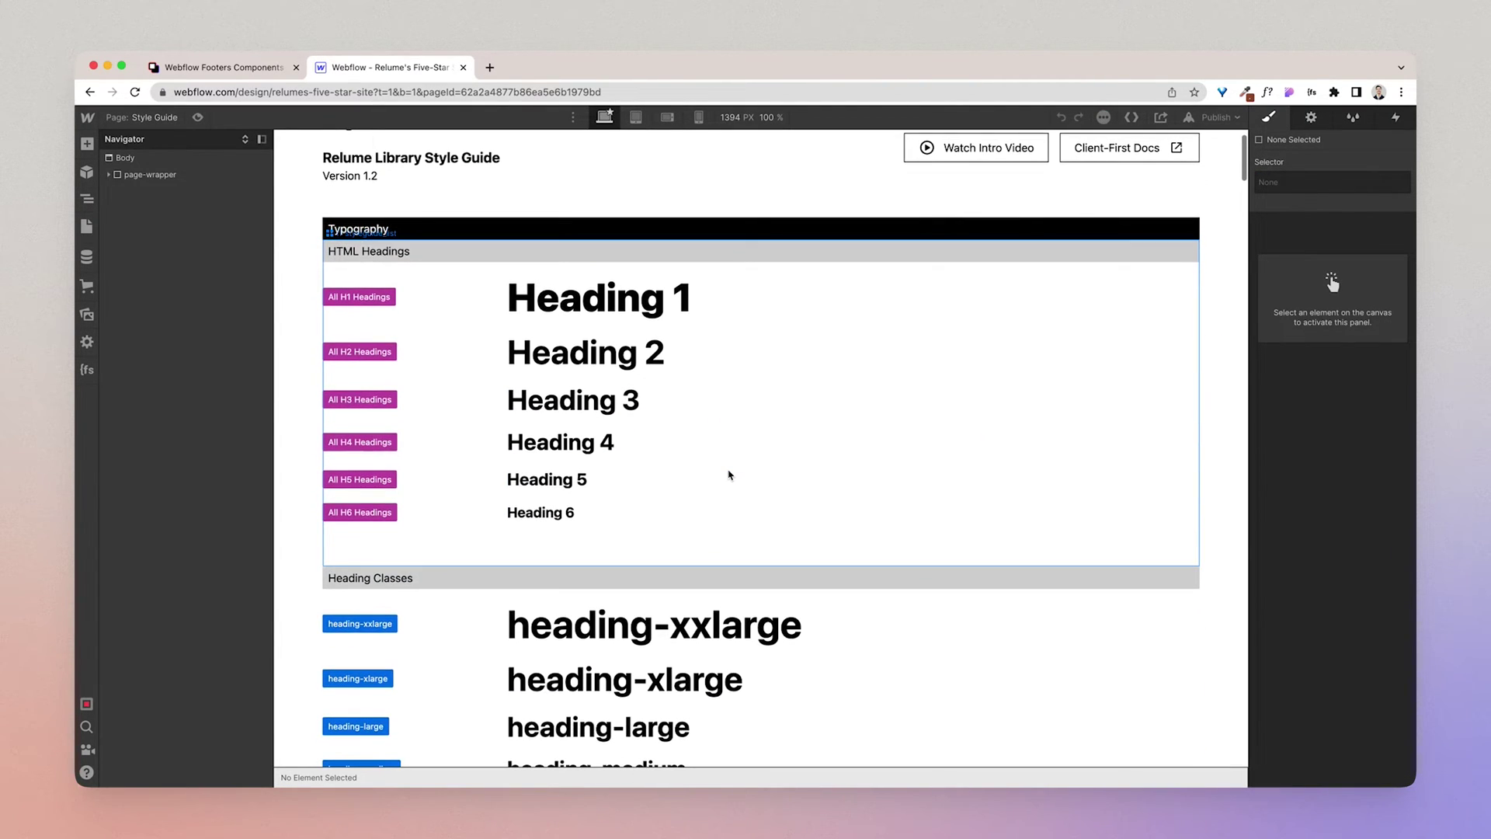
scroll(538, 470, "down", 4)
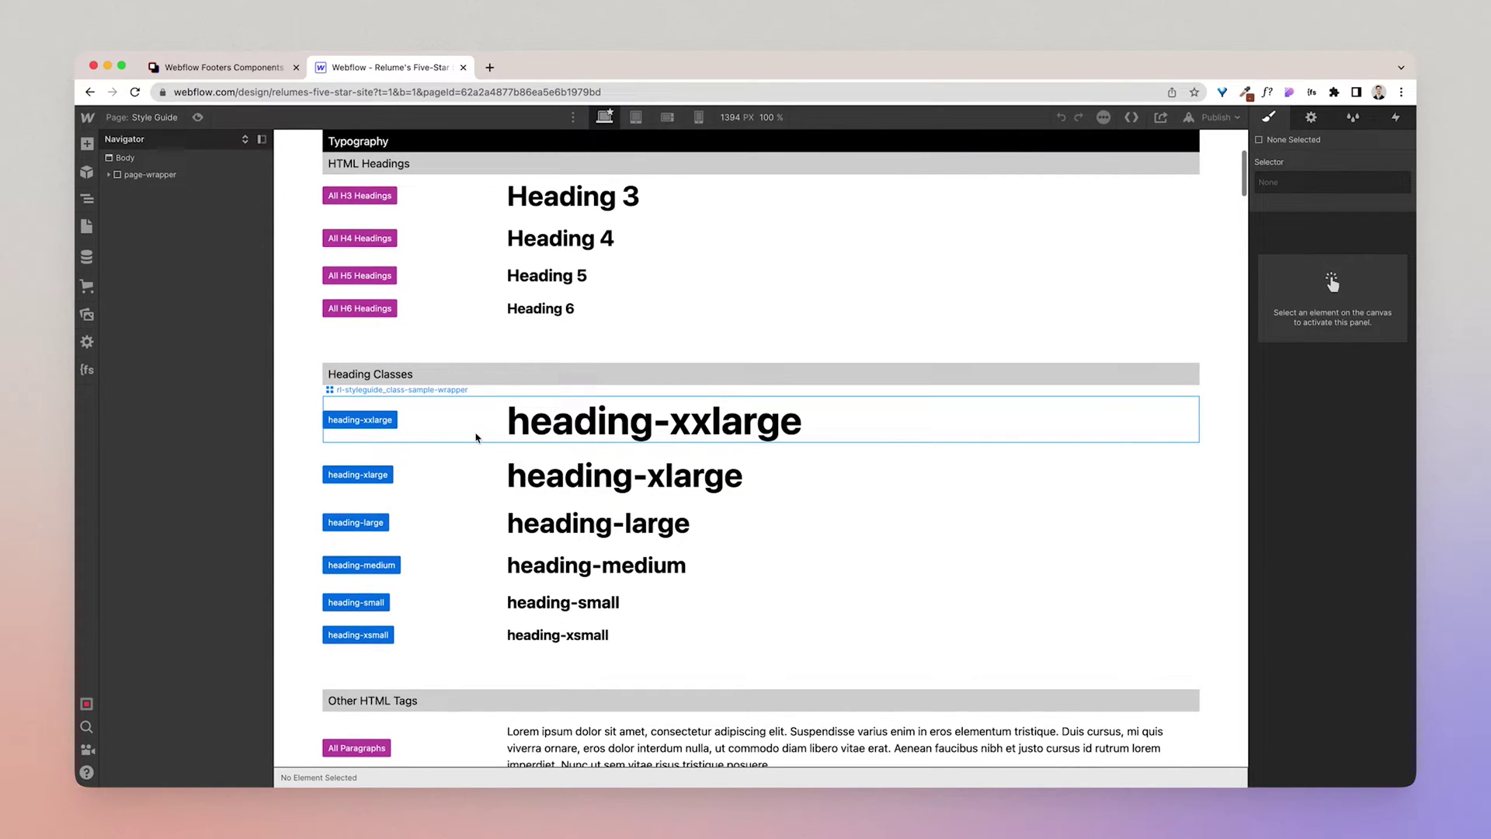
scroll(472, 423, "up", 1)
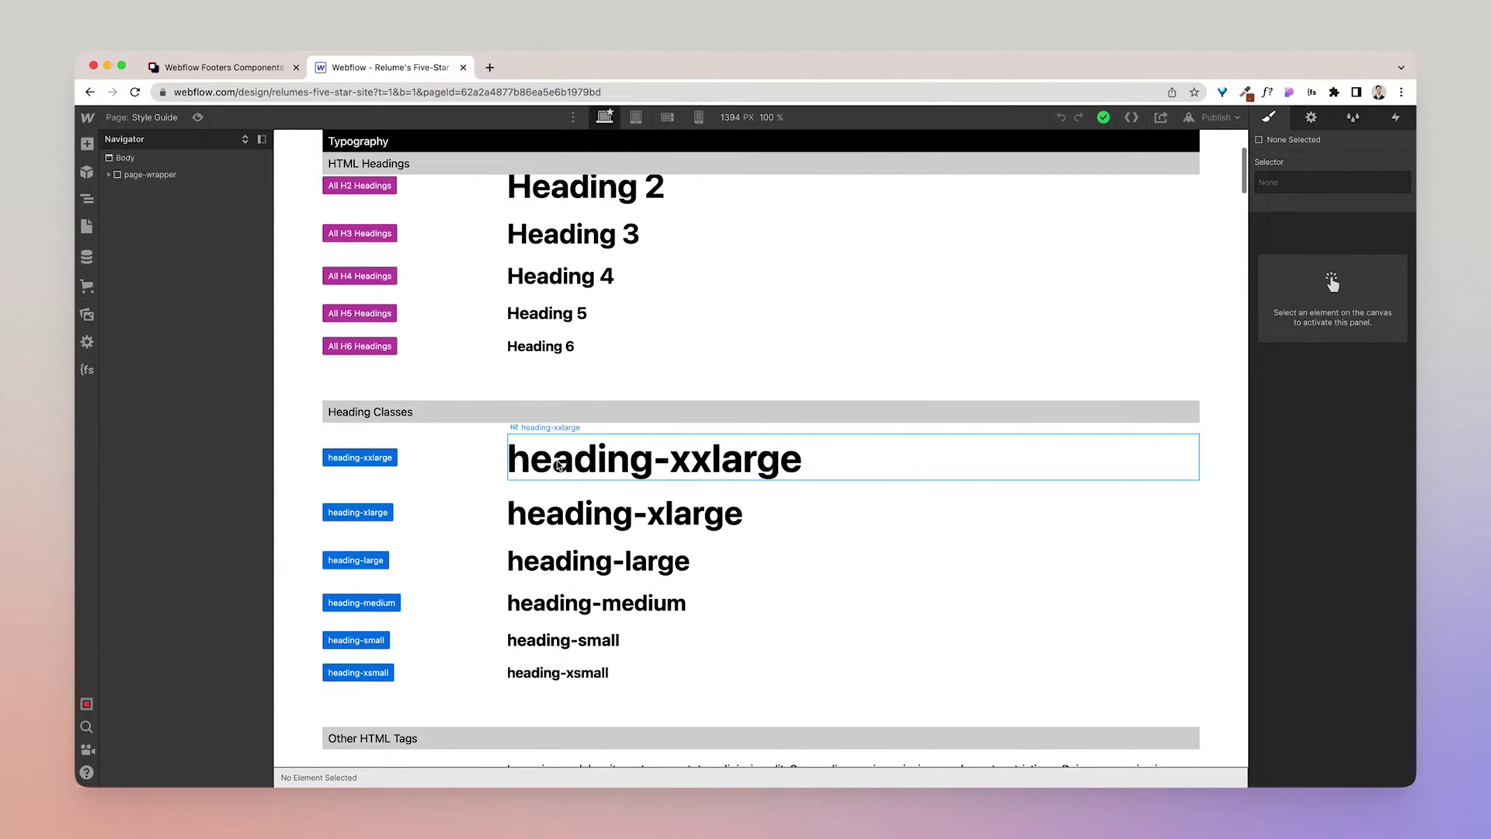
scroll(558, 465, "down", 3)
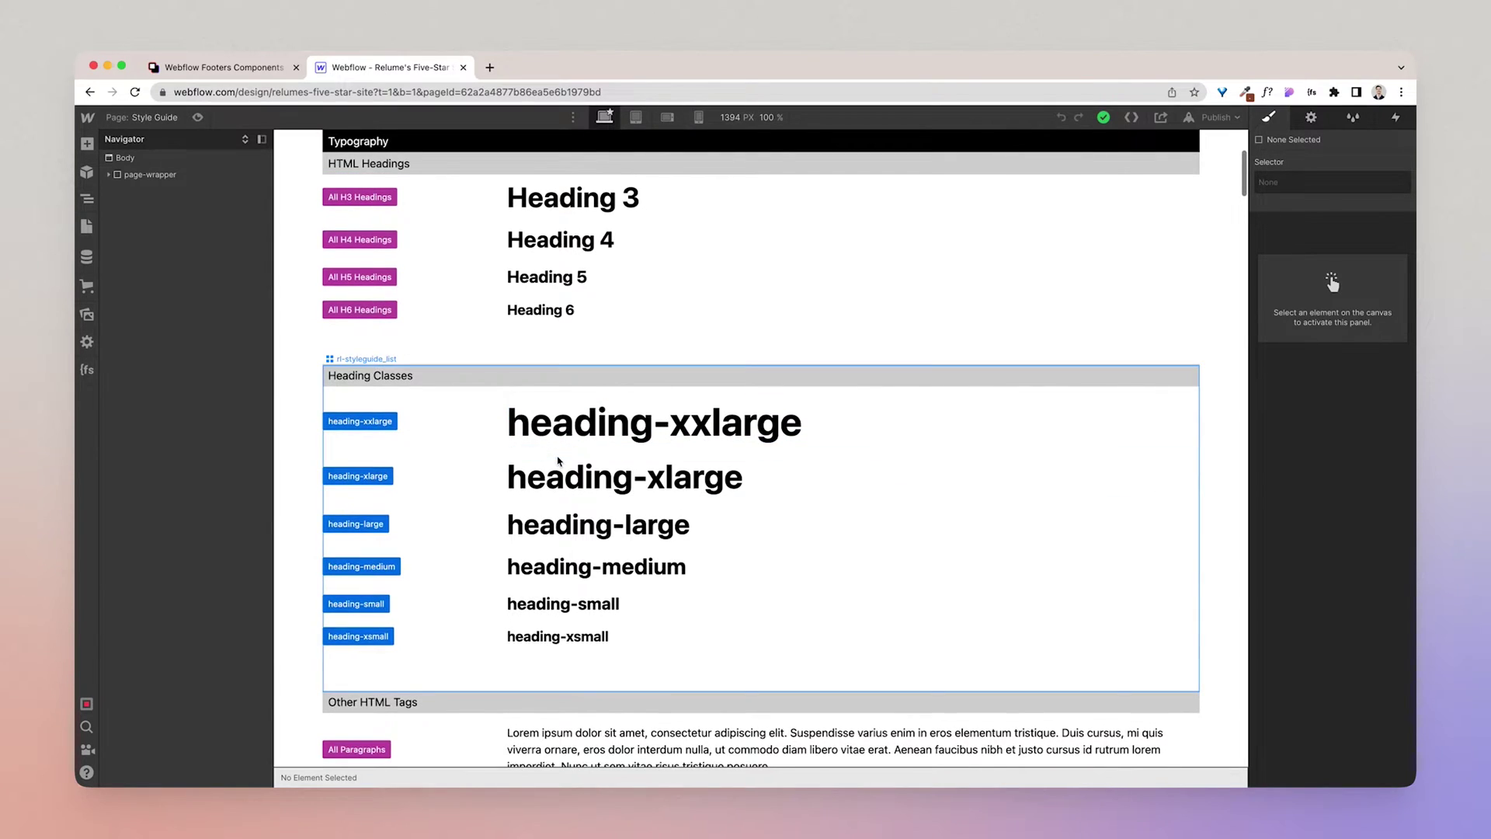
scroll(558, 461, "up", 1)
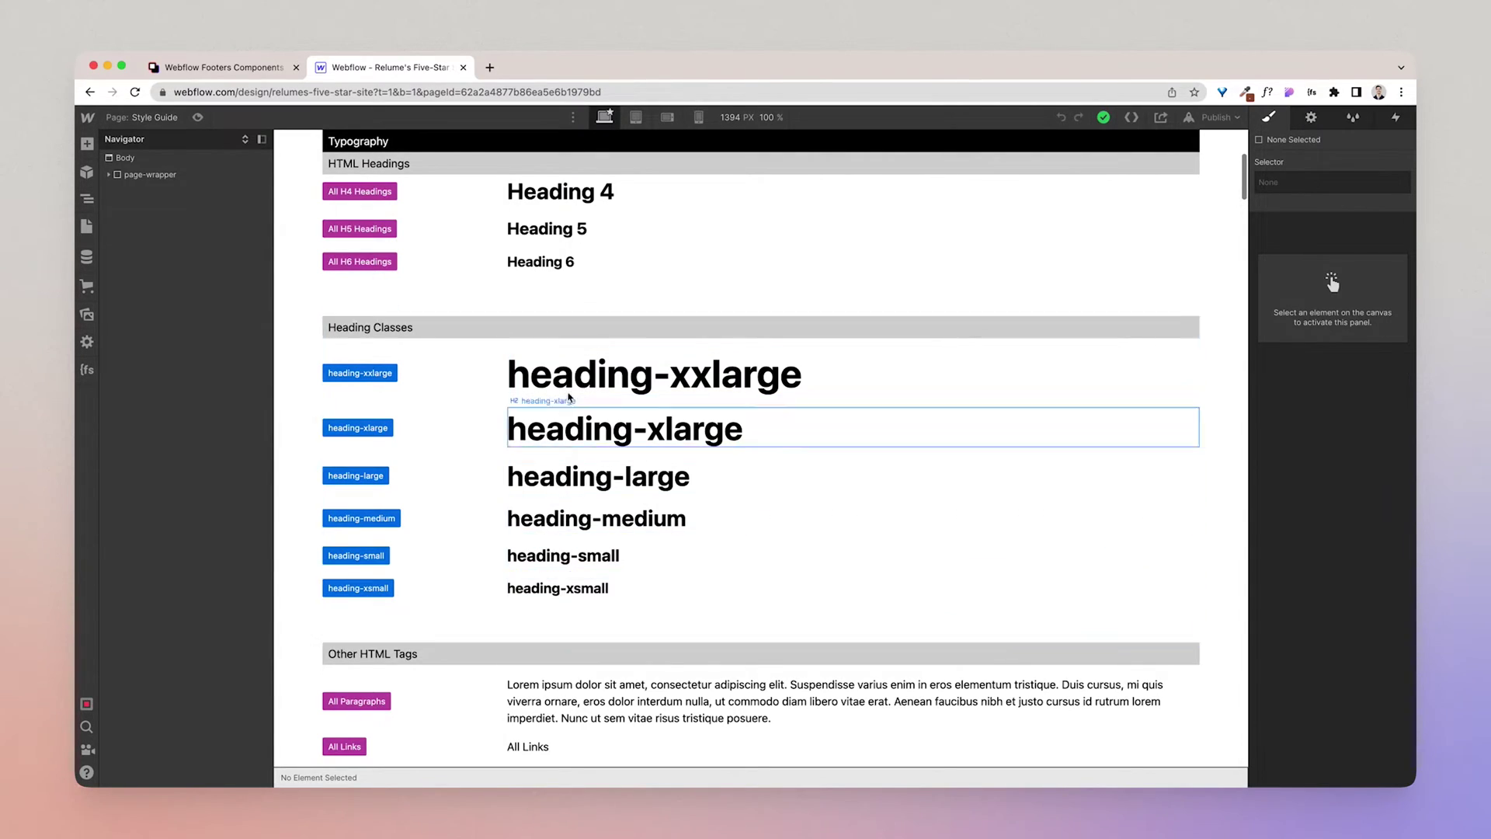
Change the heading-xsmall sample heading into an H5.
left_click(549, 589)
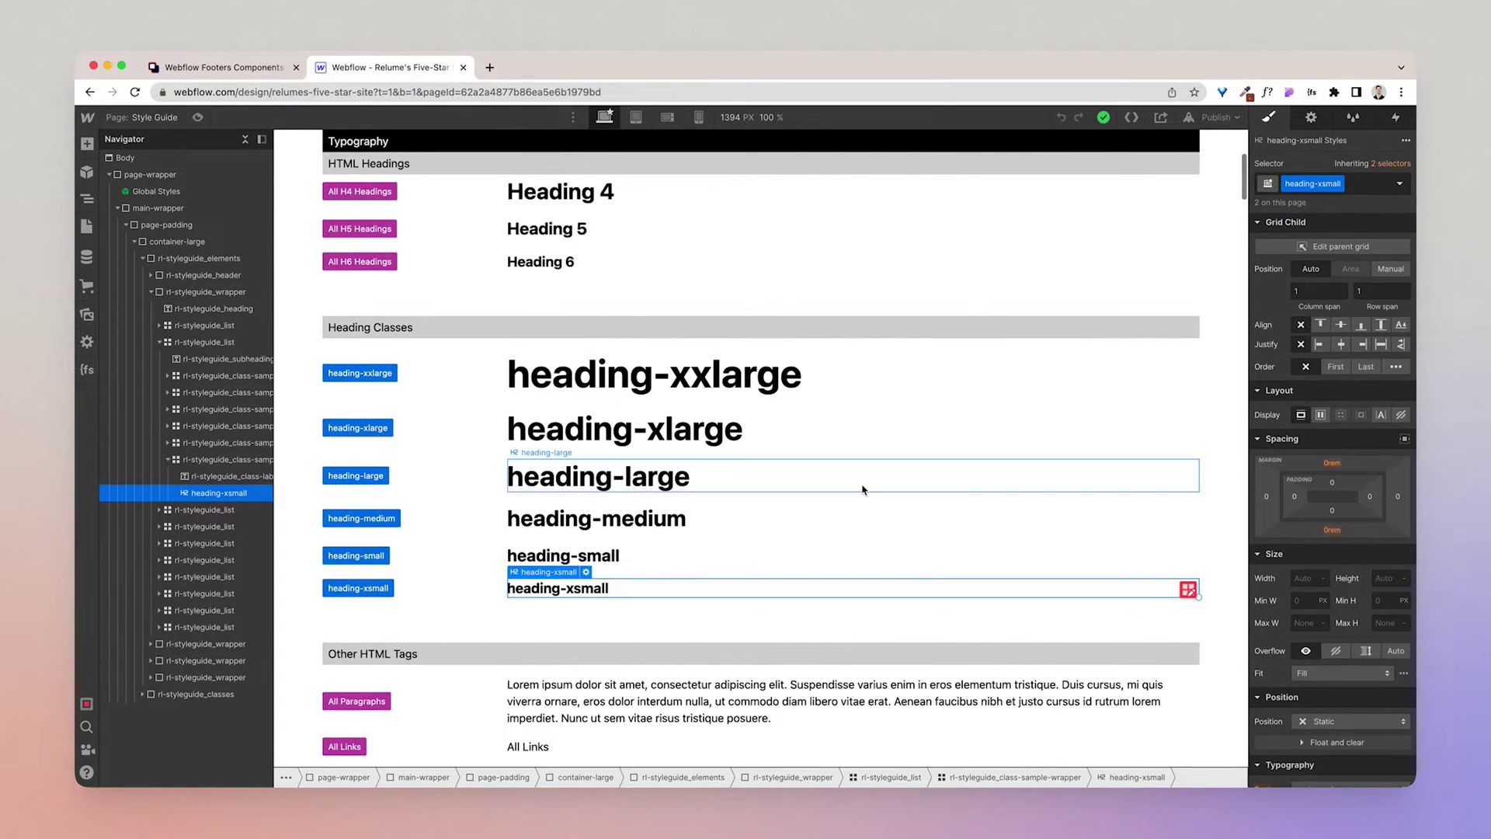
left_click(585, 572)
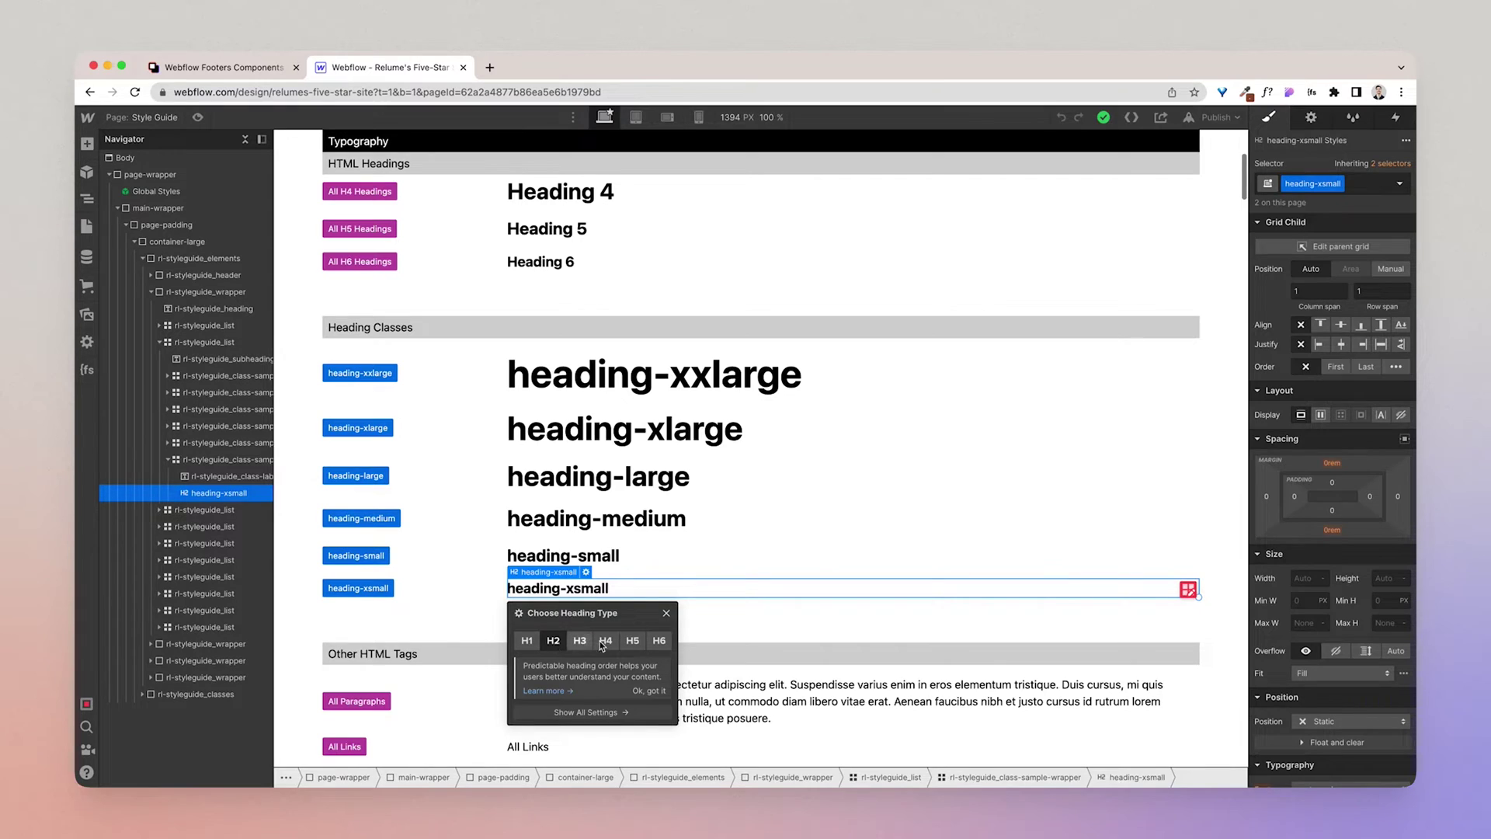
left_click(632, 640)
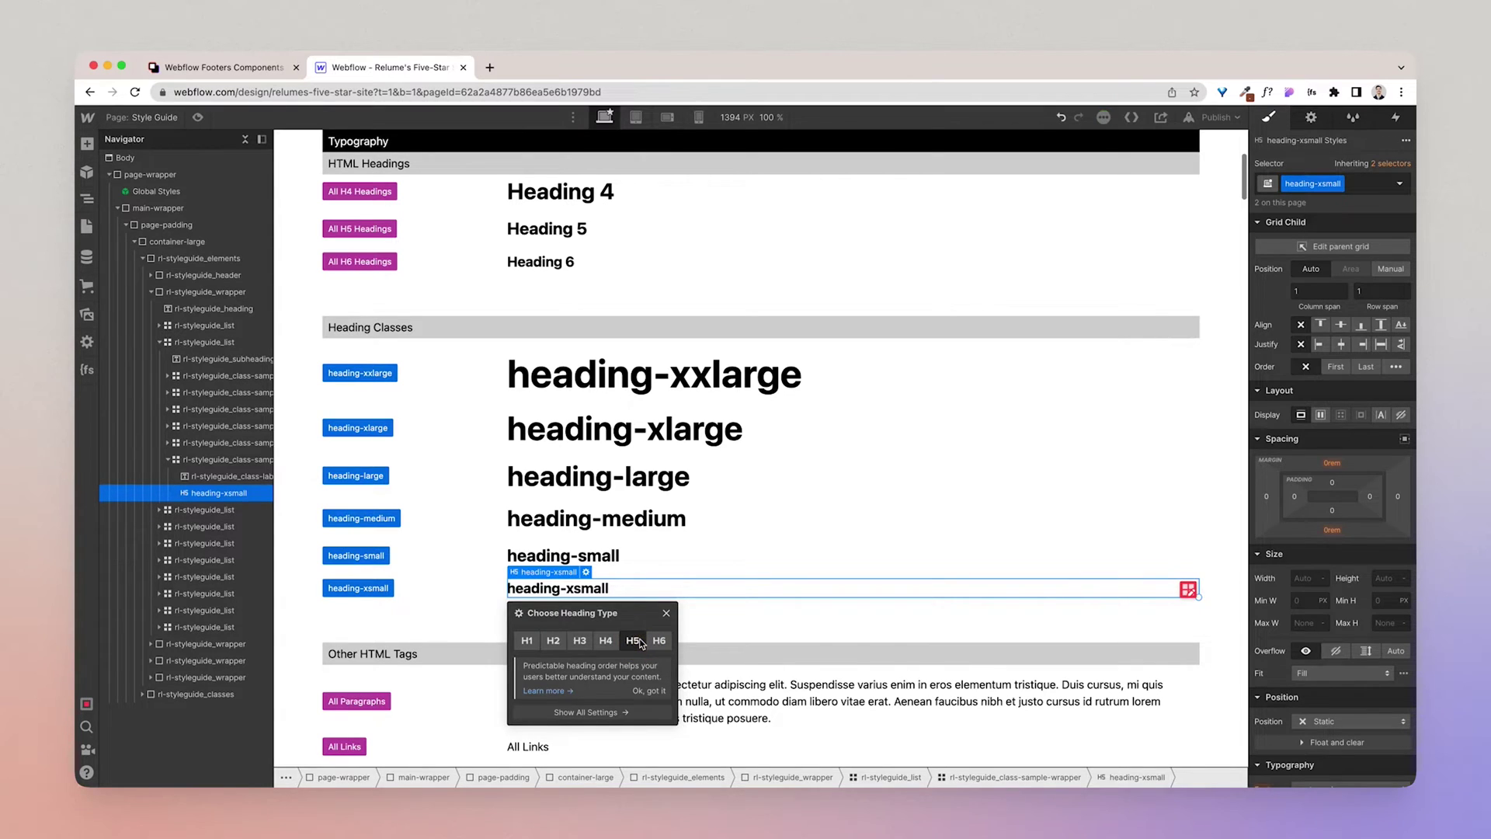
Try the heading-xxlarge class on the H5, then revert it to heading-xsmall.
left_click(1359, 186)
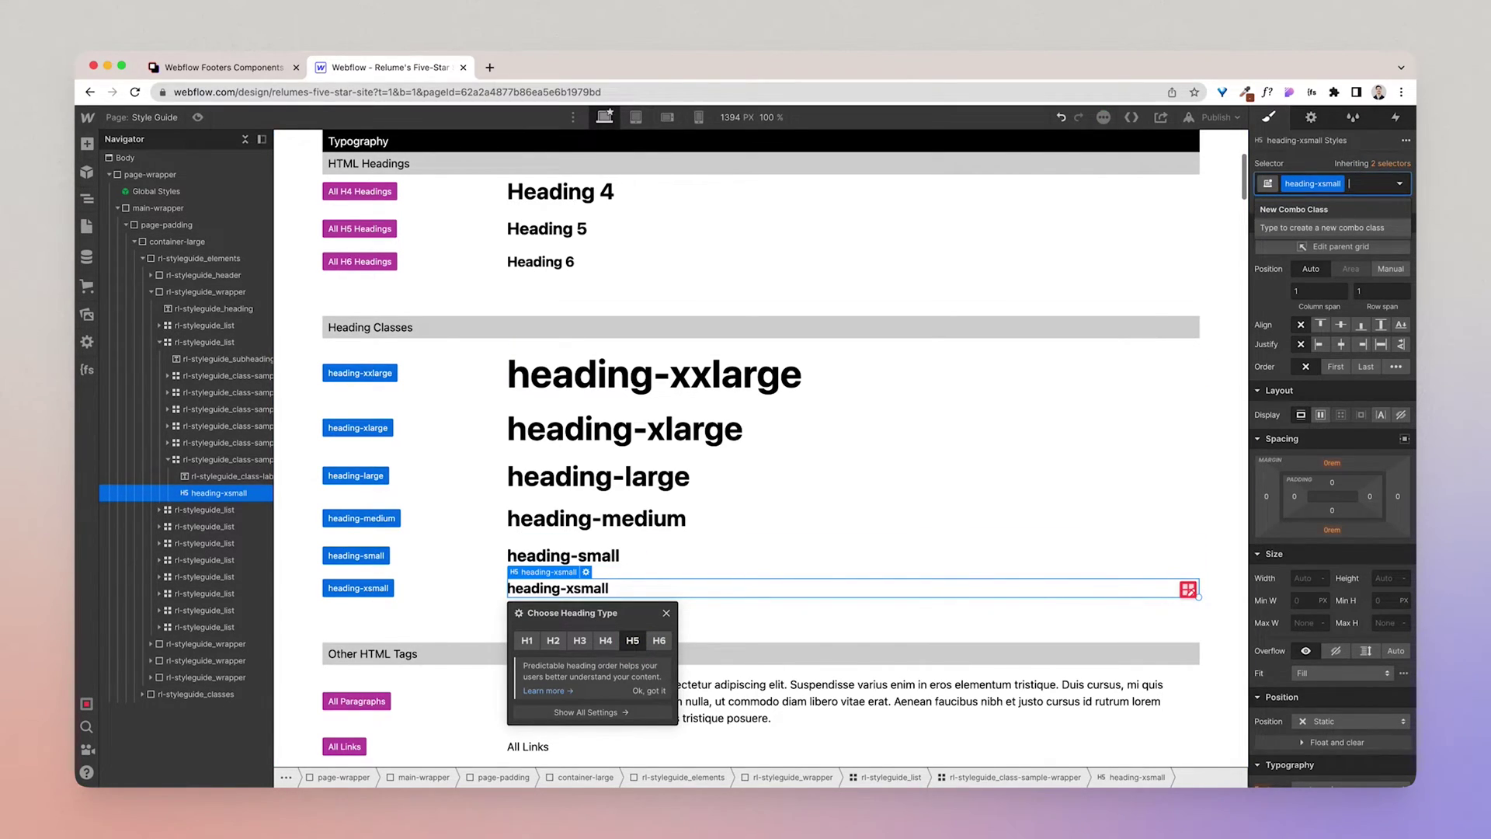
key("BackSpace")
type("heading-xxx")
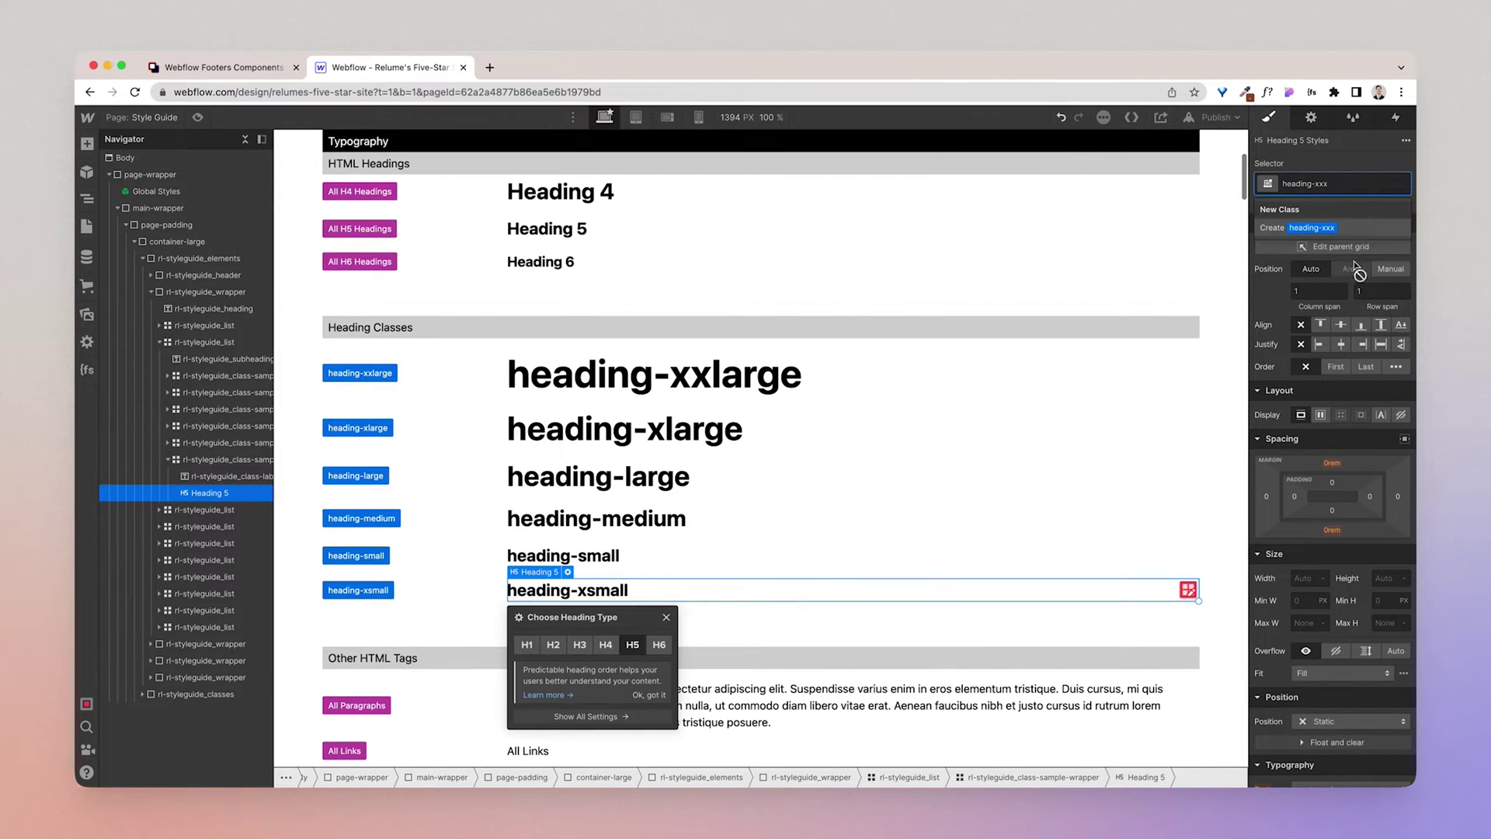
left_click(1320, 267)
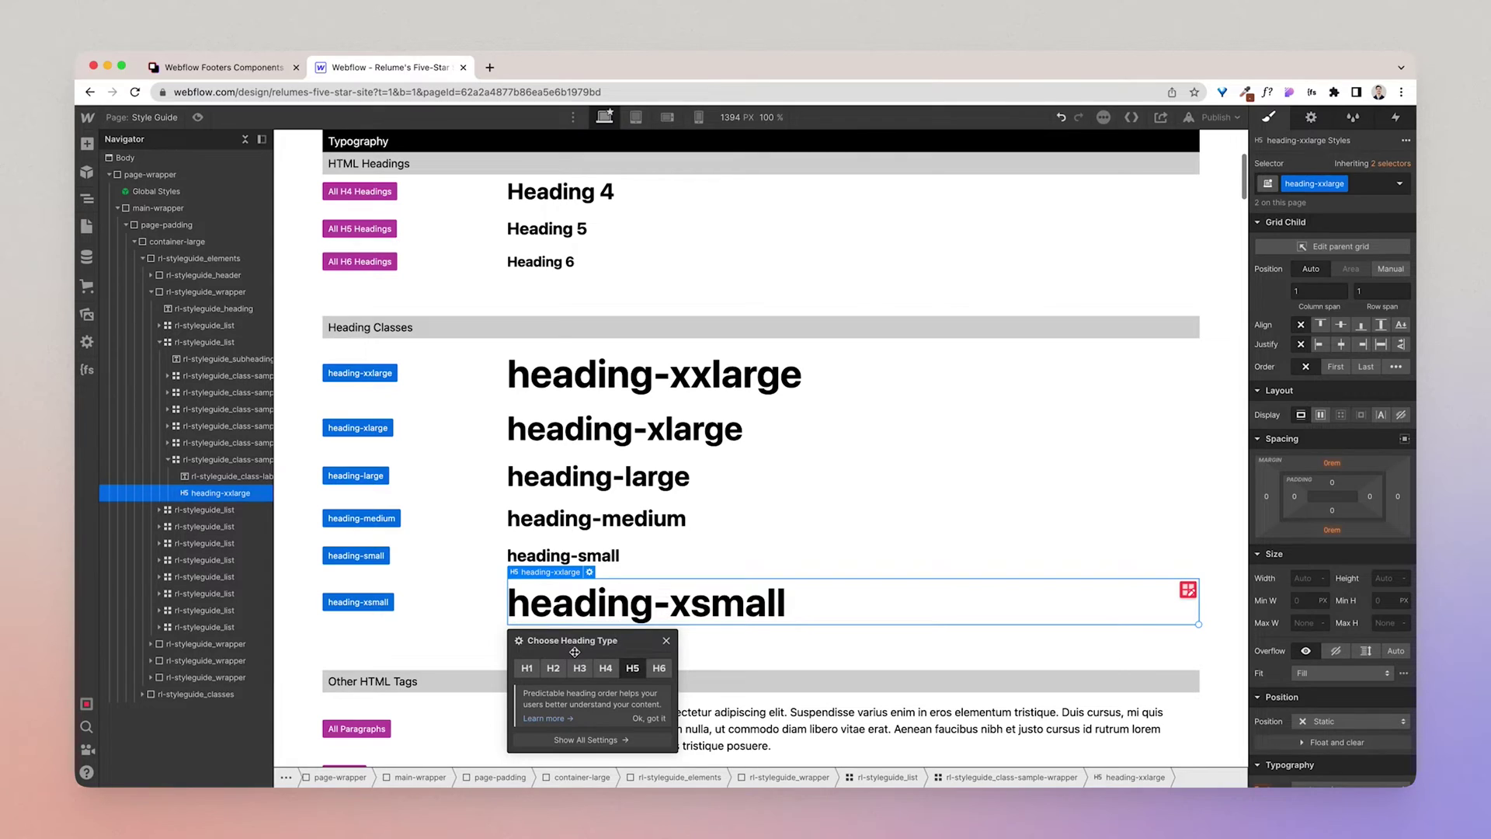
key("super+z")
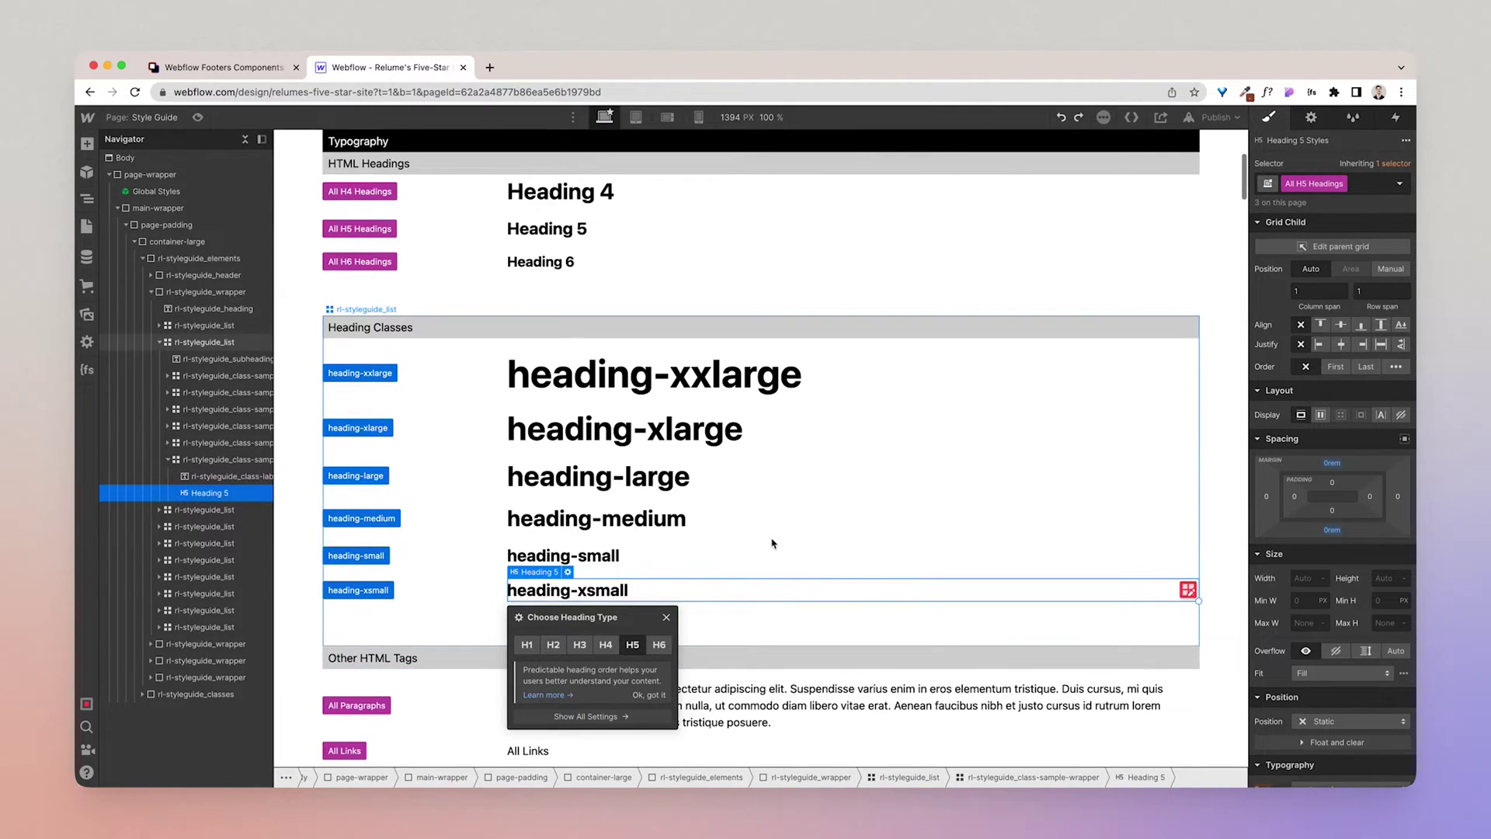
key("super+shift+z")
left_click(666, 616)
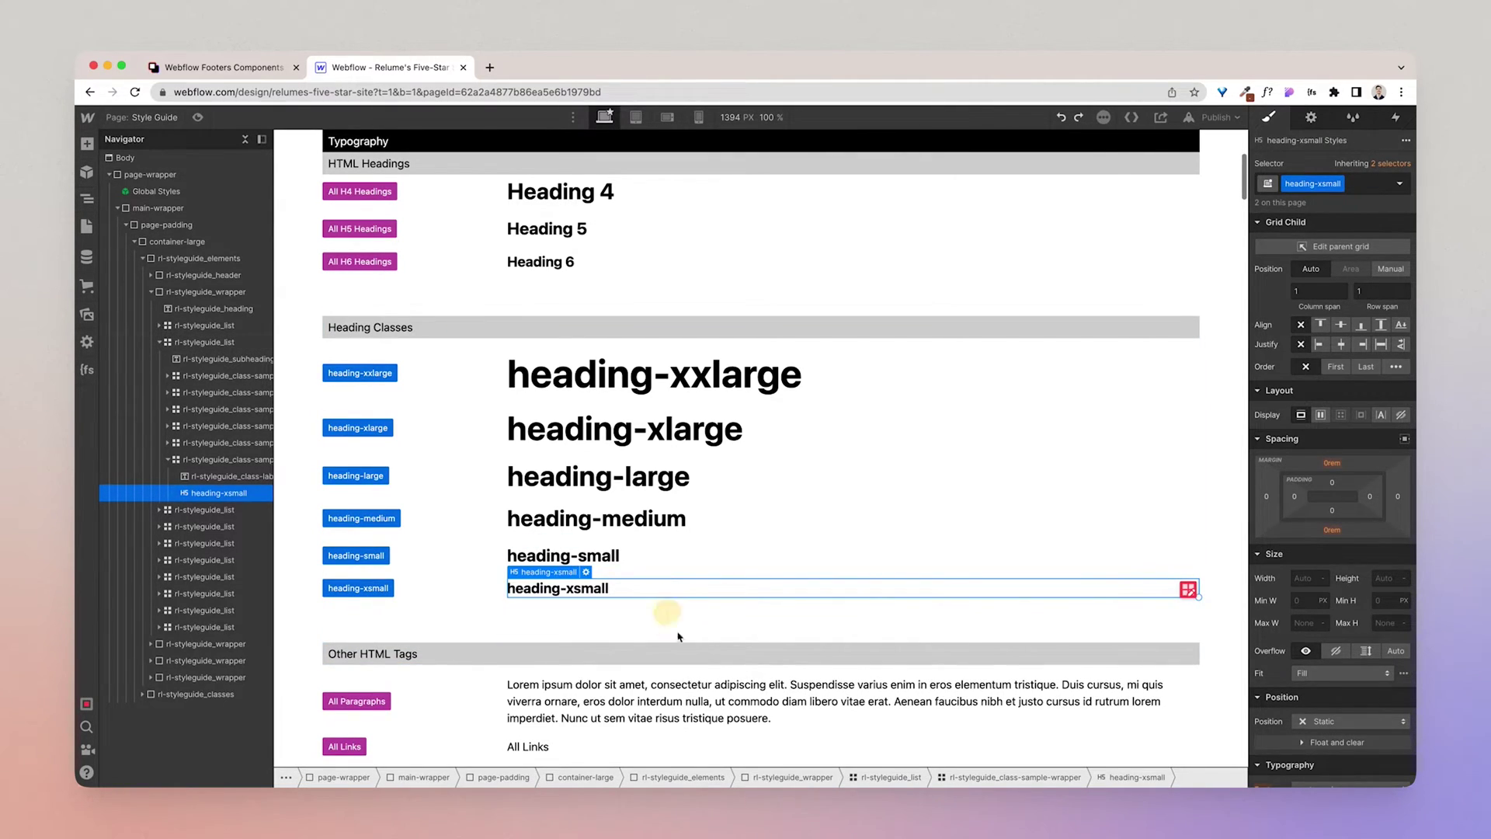
scroll(815, 536, "up", 3)
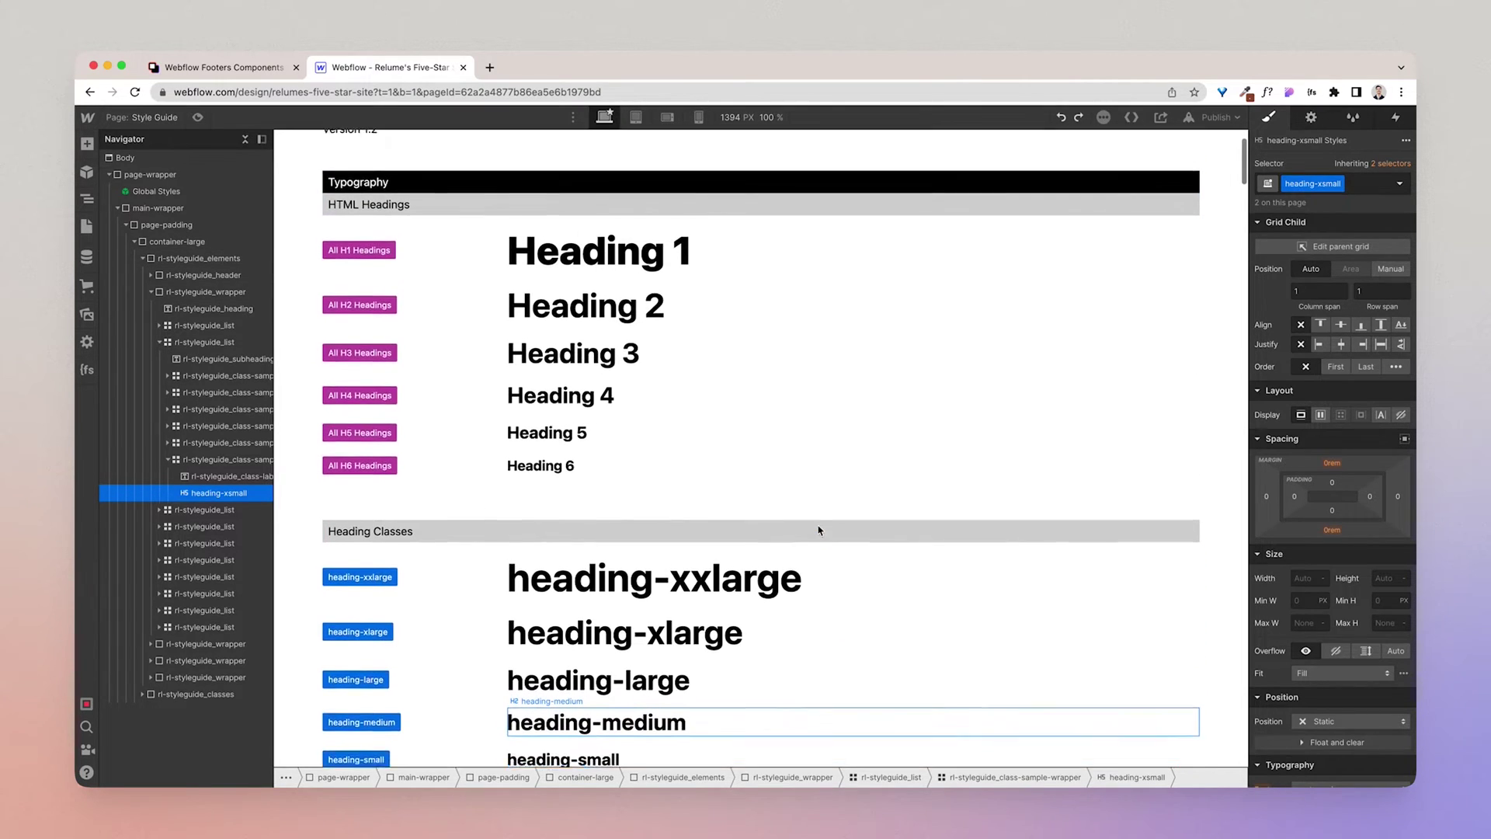
scroll(818, 531, "up", 2)
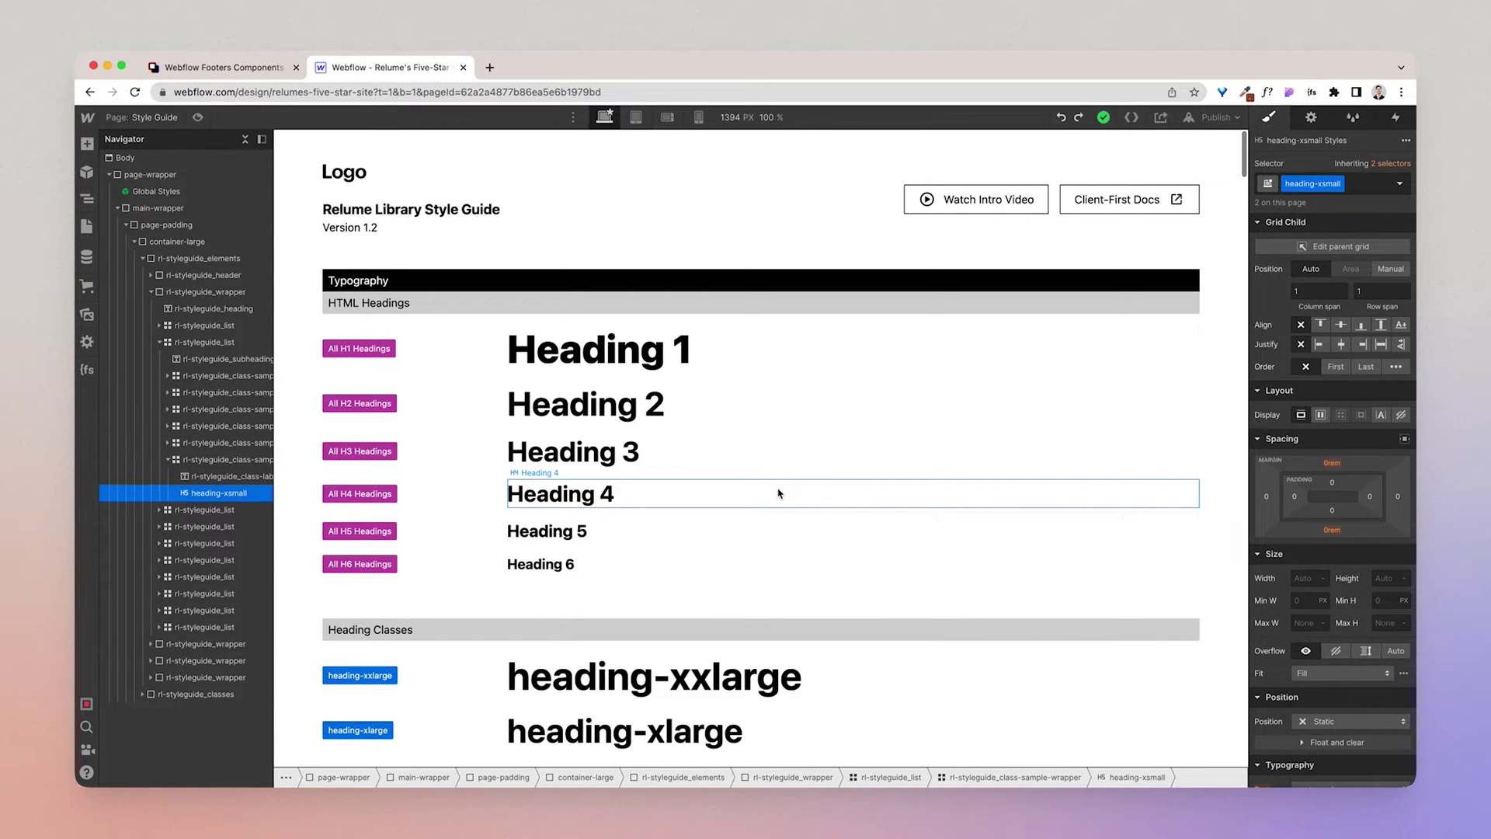
scroll(779, 493, "down", 10)
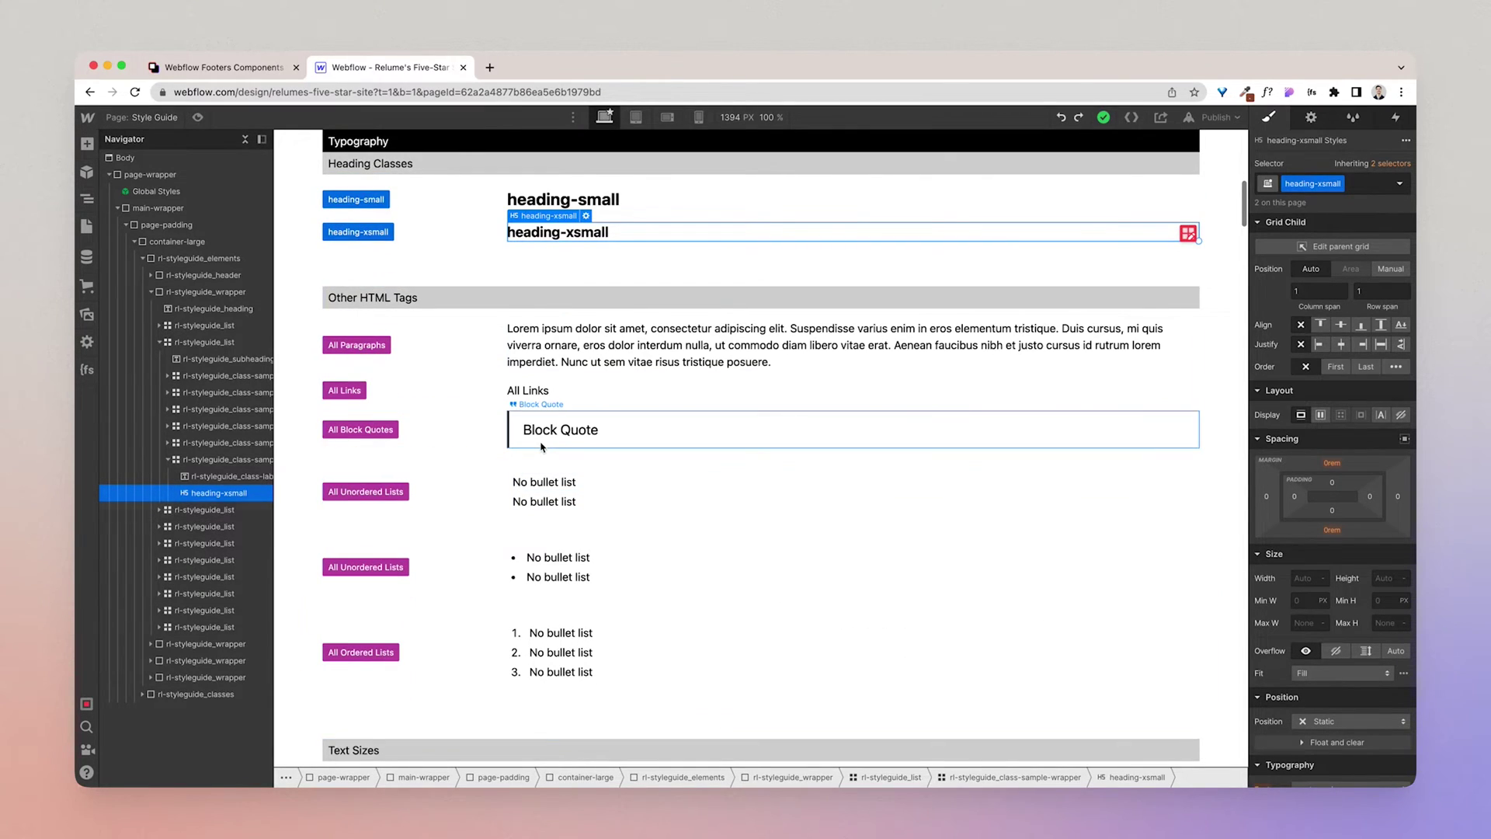
scroll(543, 466, "down", 3)
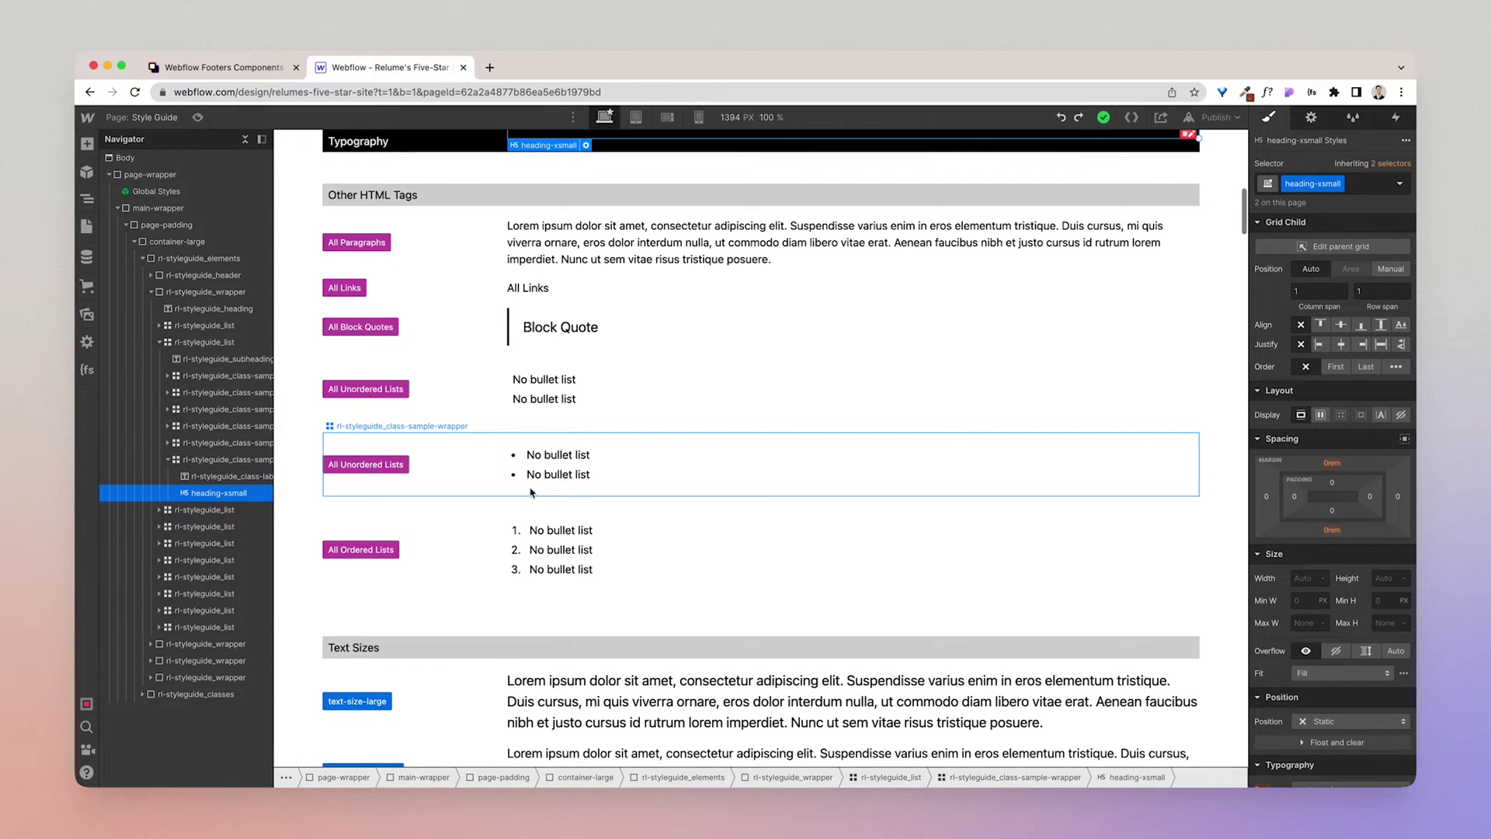
scroll(505, 482, "down", 5)
scroll(530, 491, "down", 5)
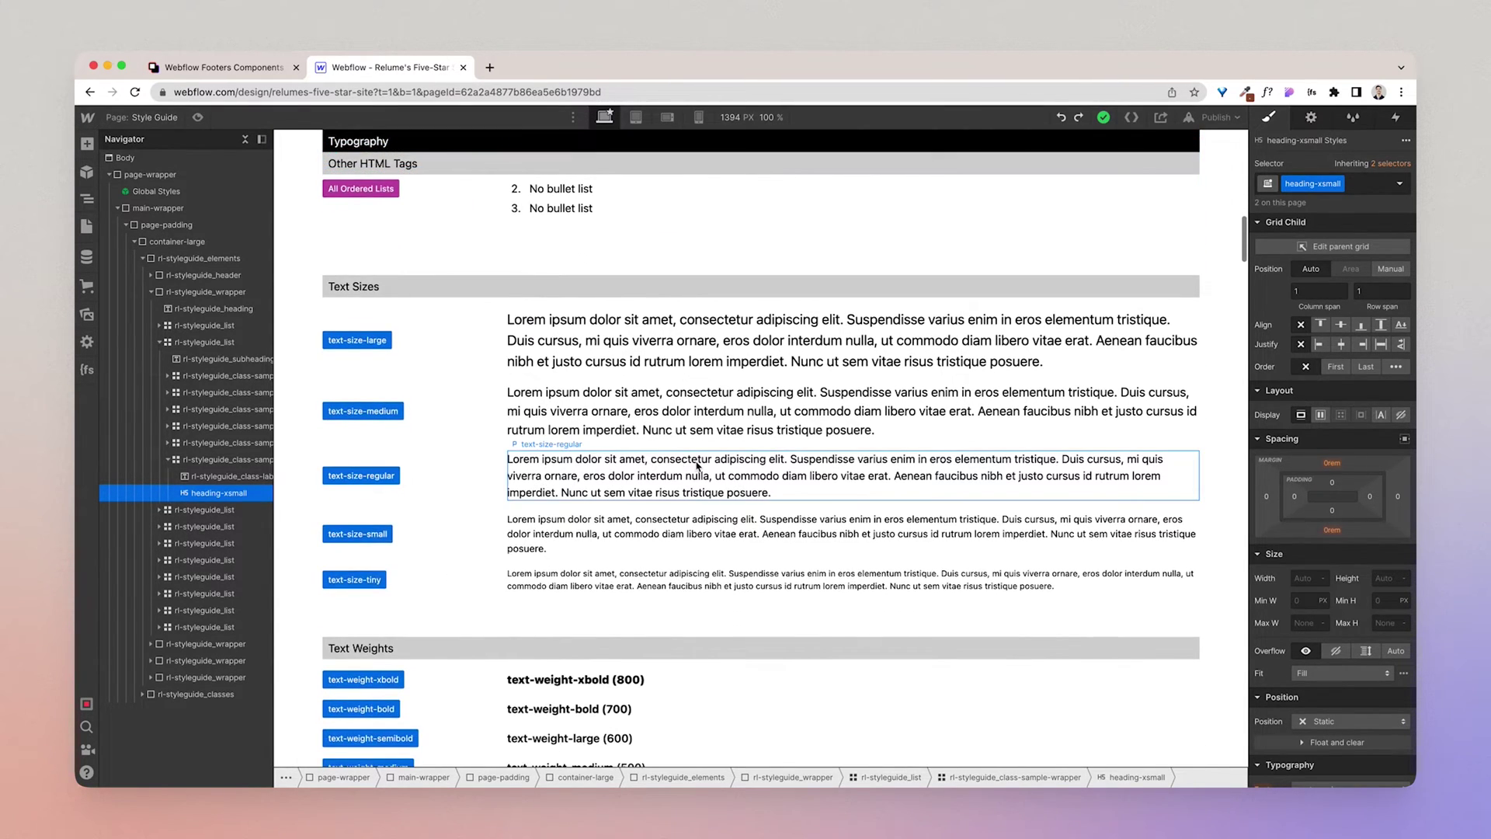
scroll(754, 544, "down", 3)
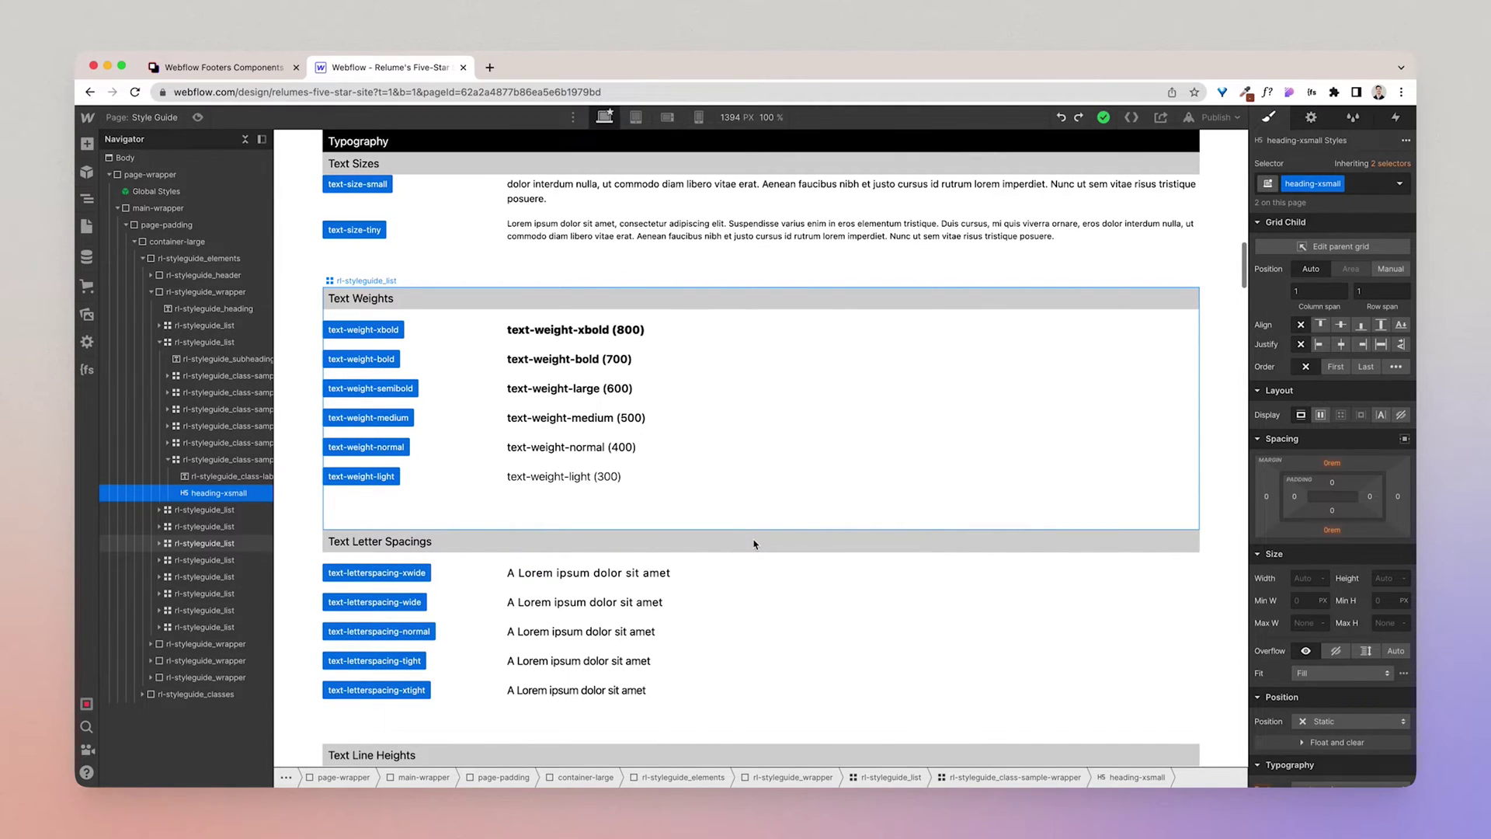
scroll(753, 544, "down", 20)
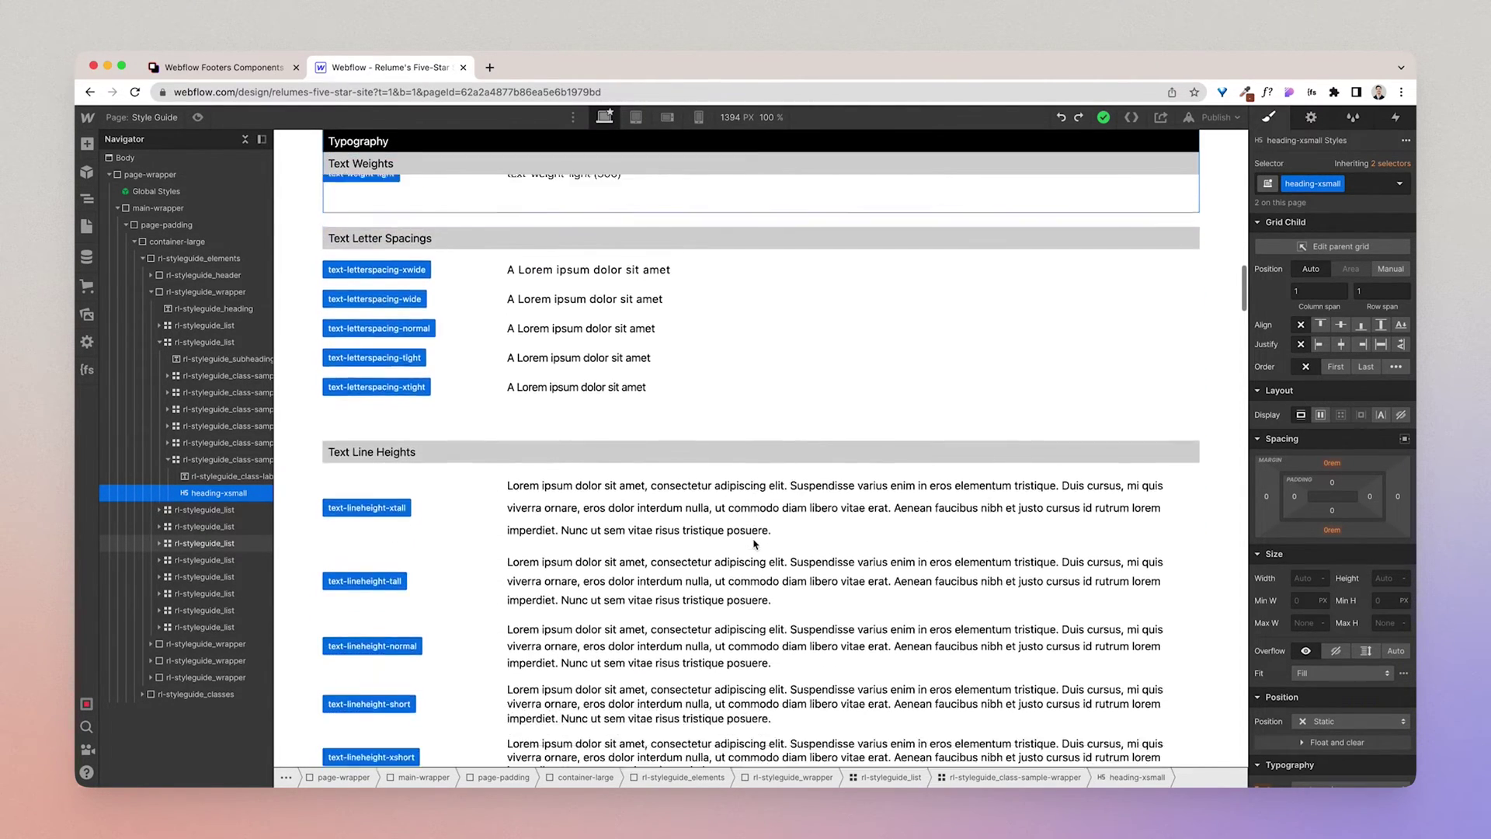
scroll(753, 545, "down", 4)
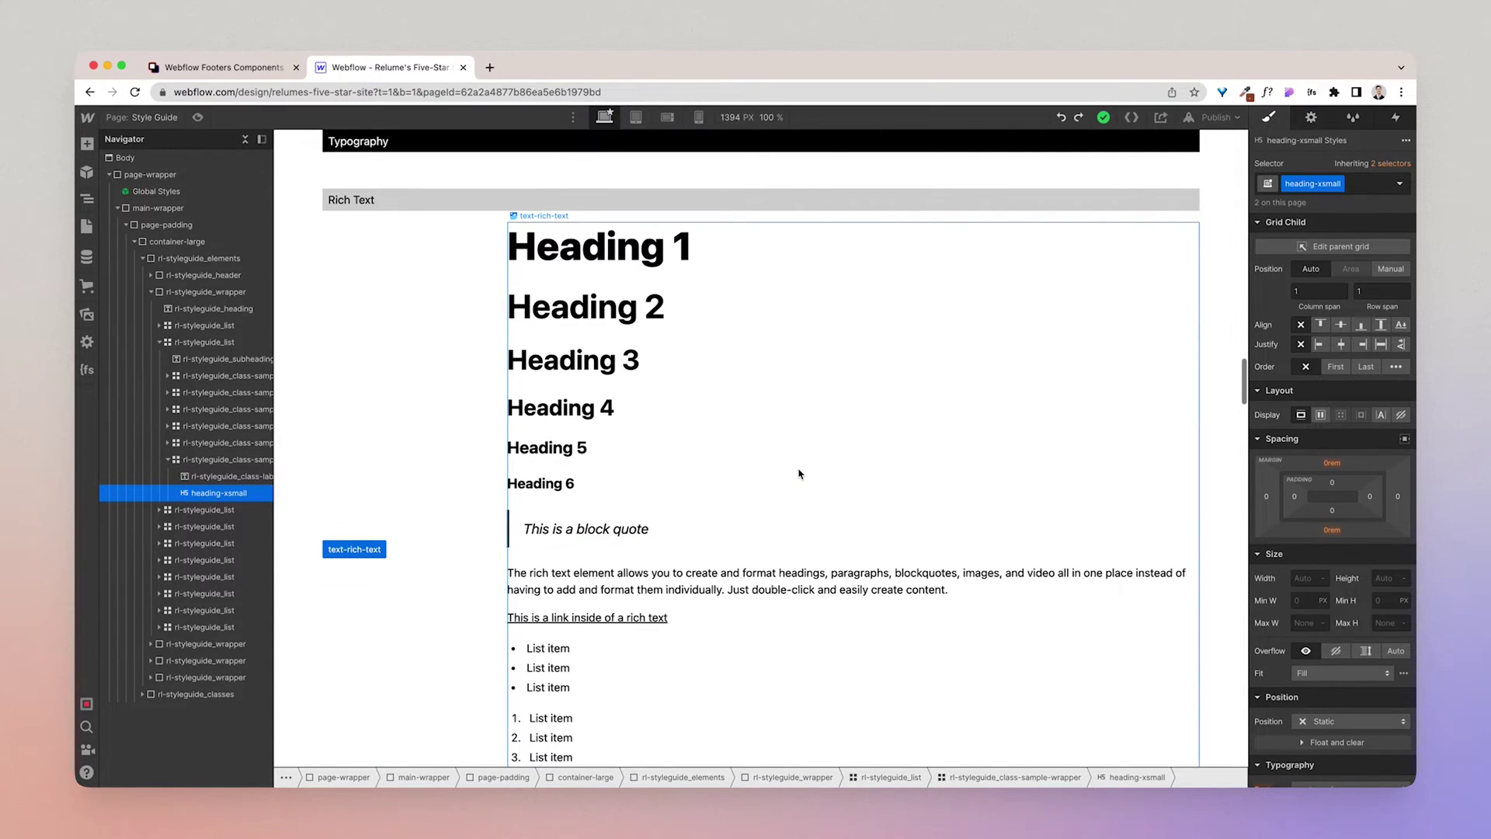
scroll(800, 473, "down", 2)
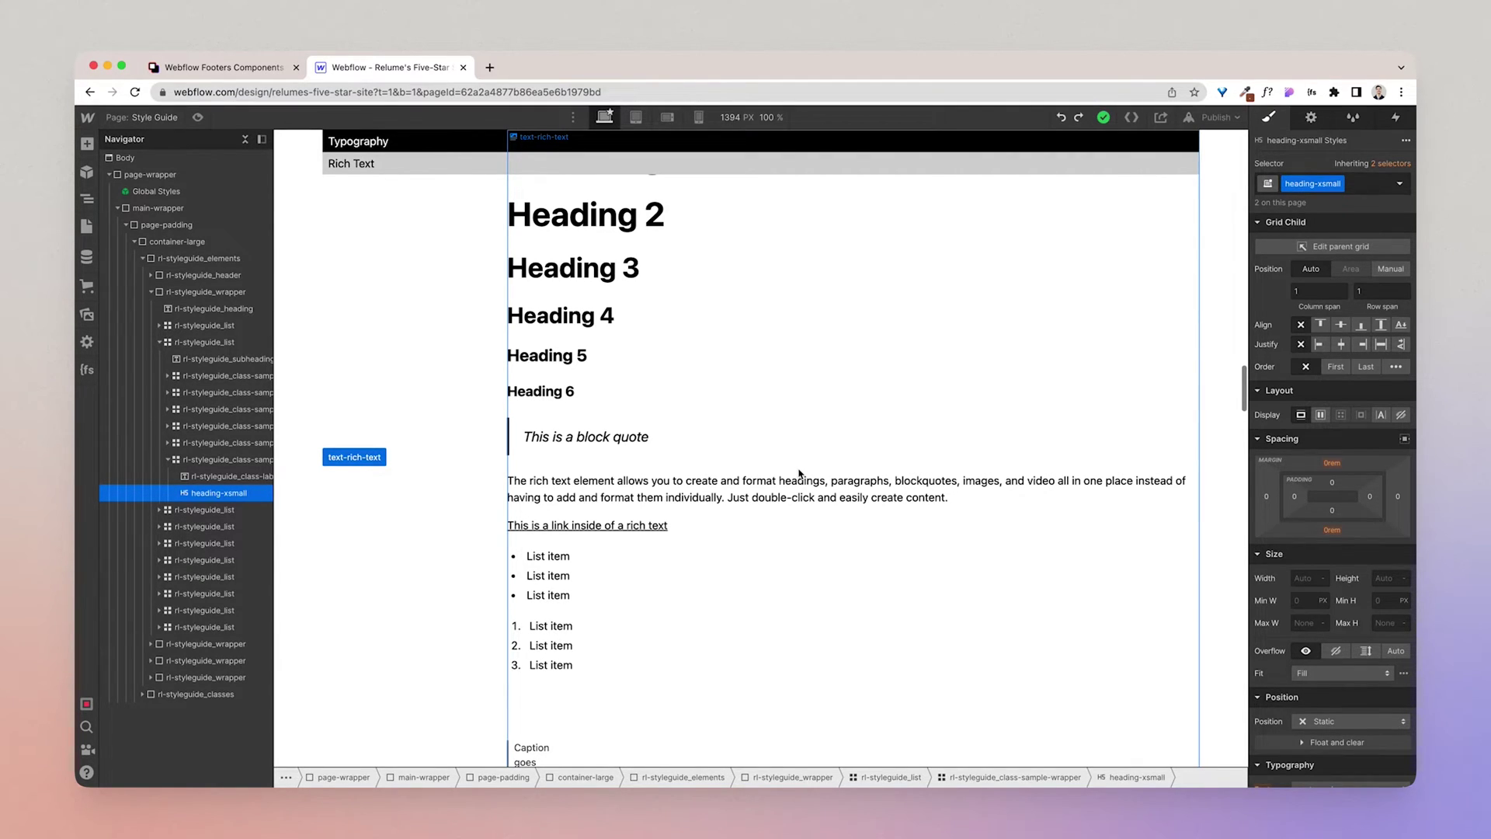
scroll(799, 472, "down", 1)
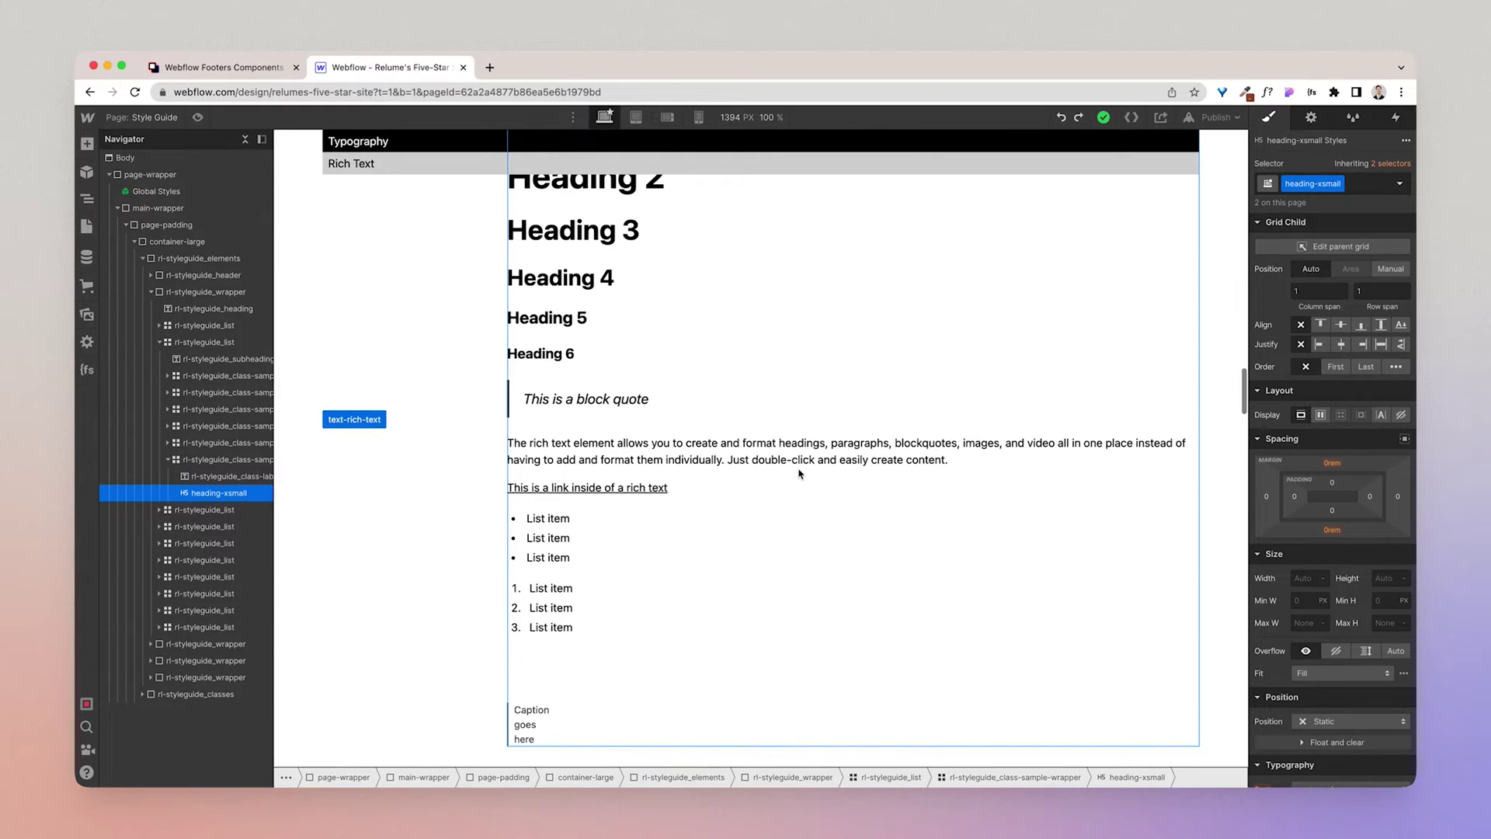
scroll(799, 474, "down", 10)
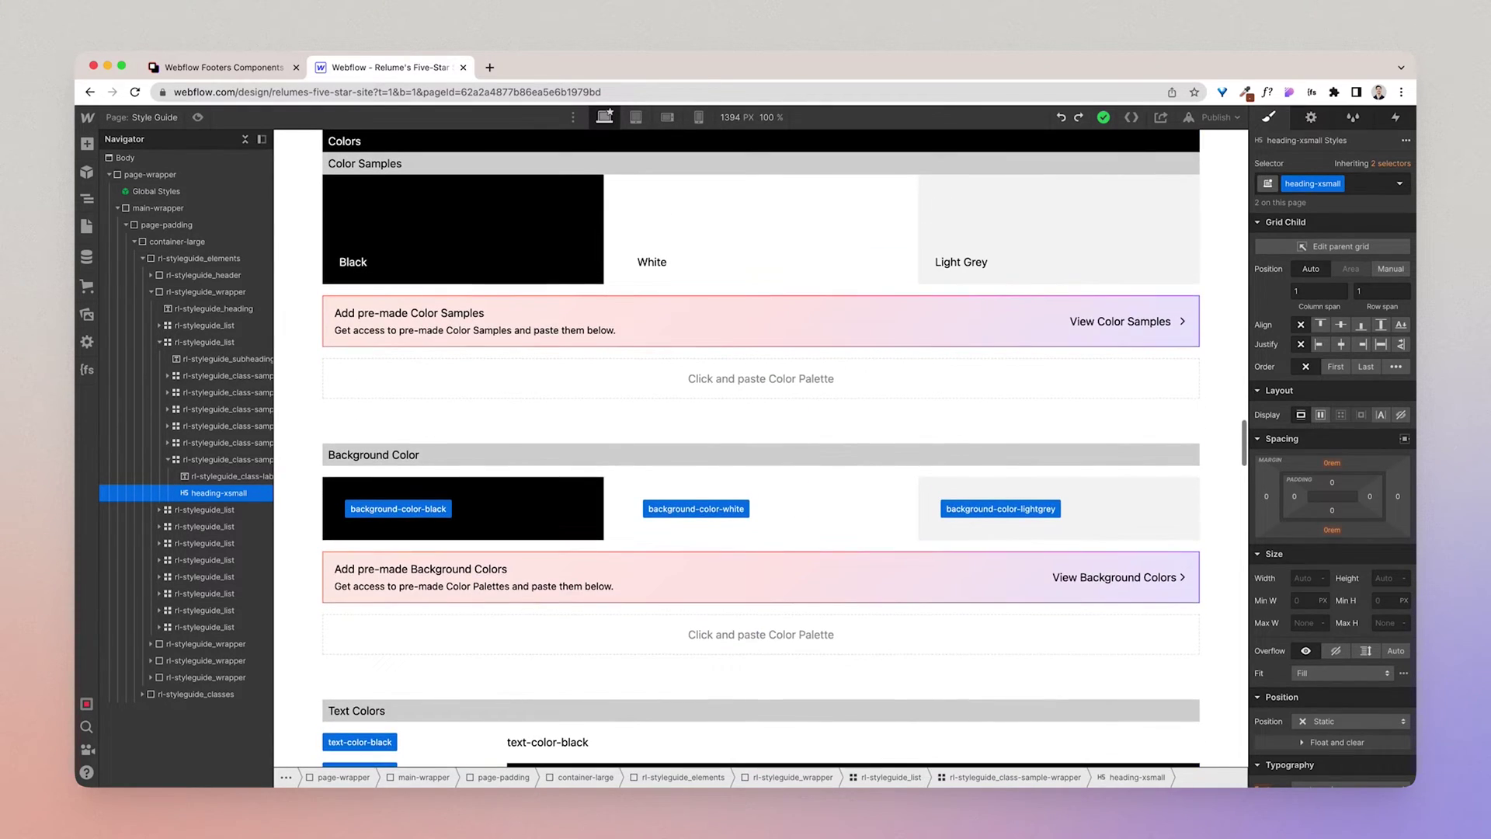
Scroll through the Style Guide's Colors sections, then return to Relume Library's Footers listing.
scroll(897, 509, "down", 4)
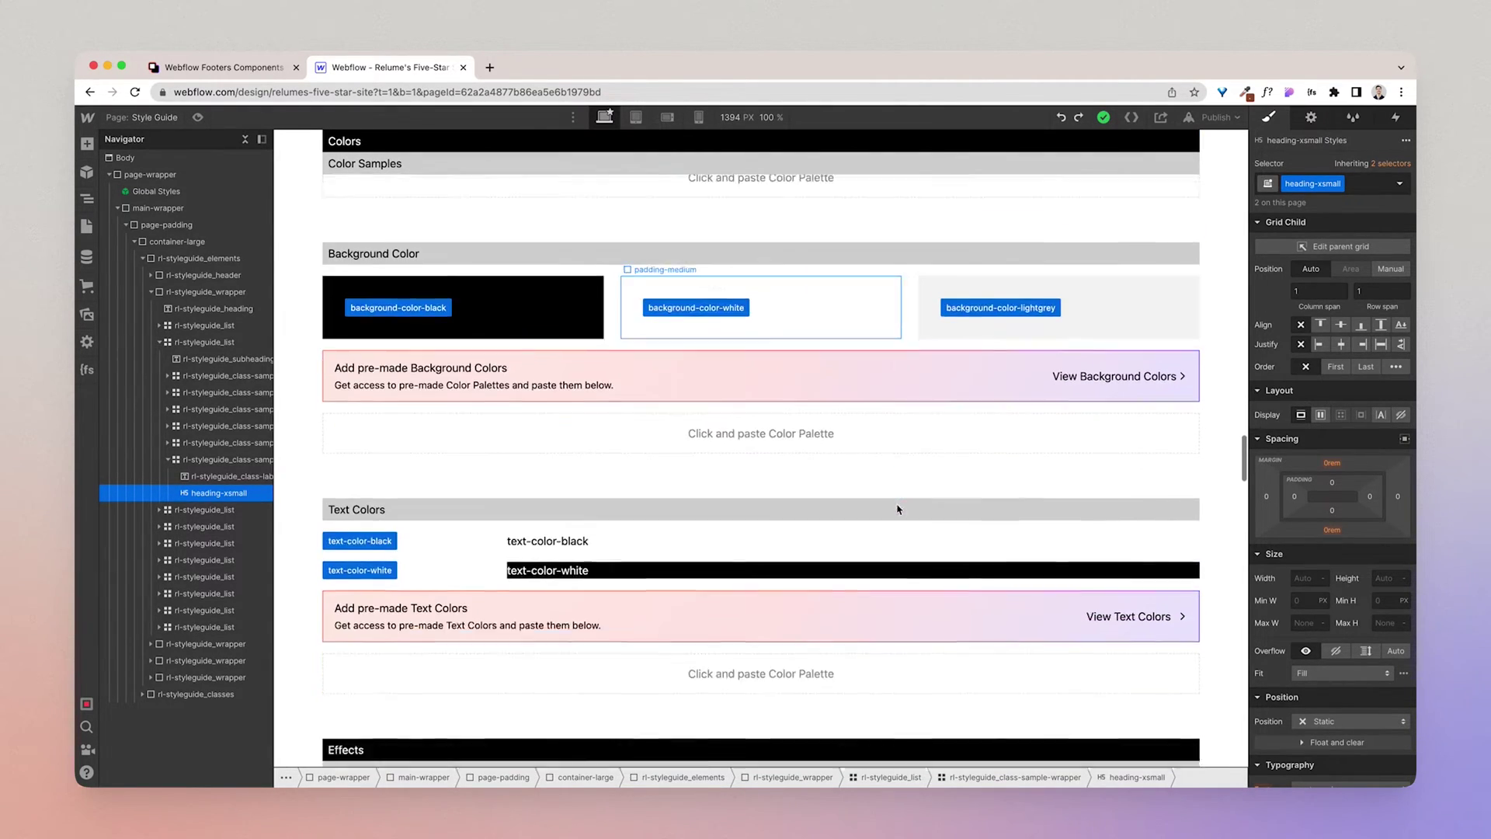
scroll(897, 509, "up", 3)
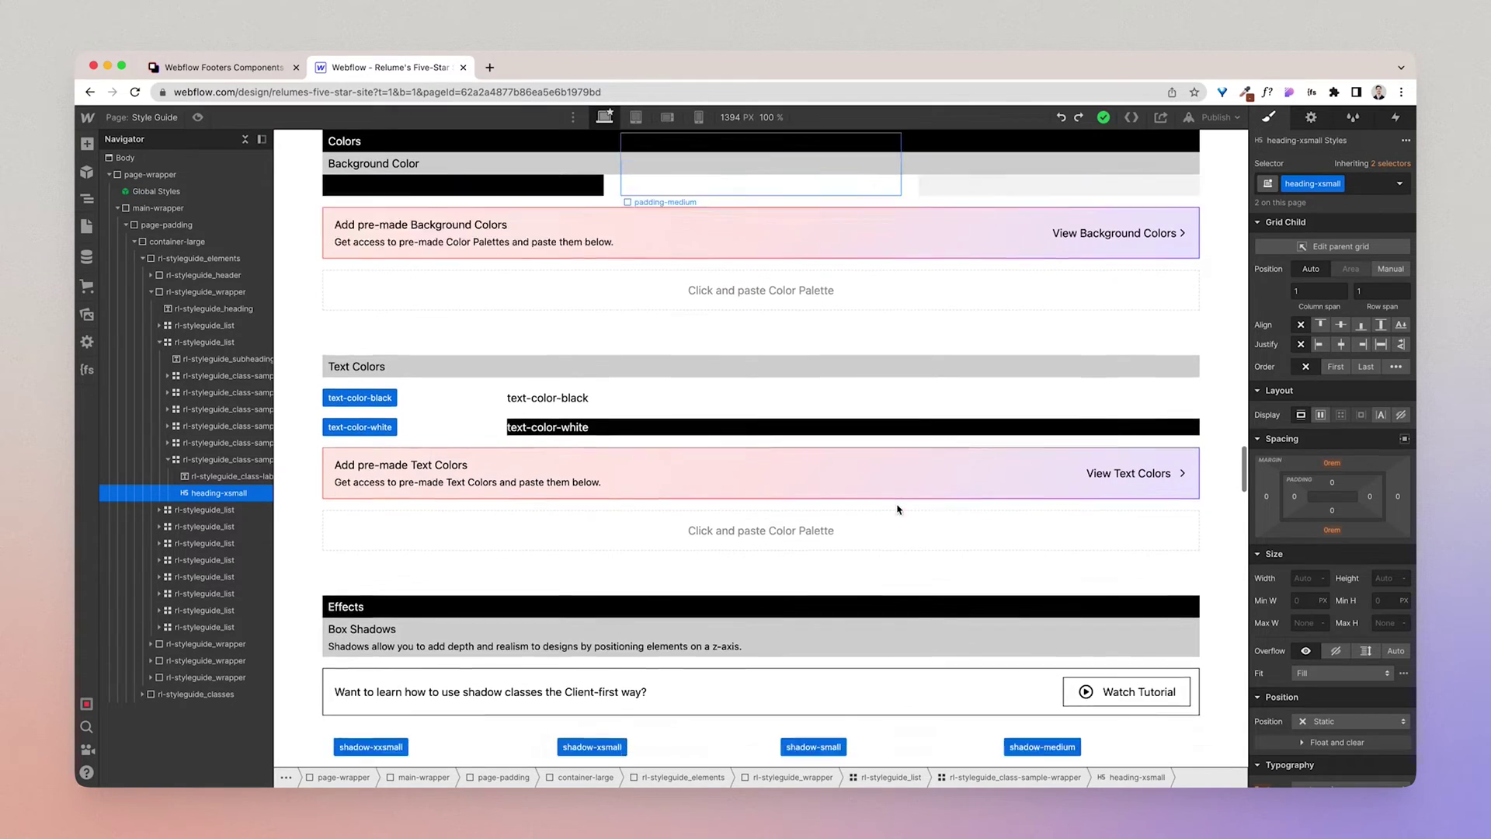
scroll(897, 509, "up", 1)
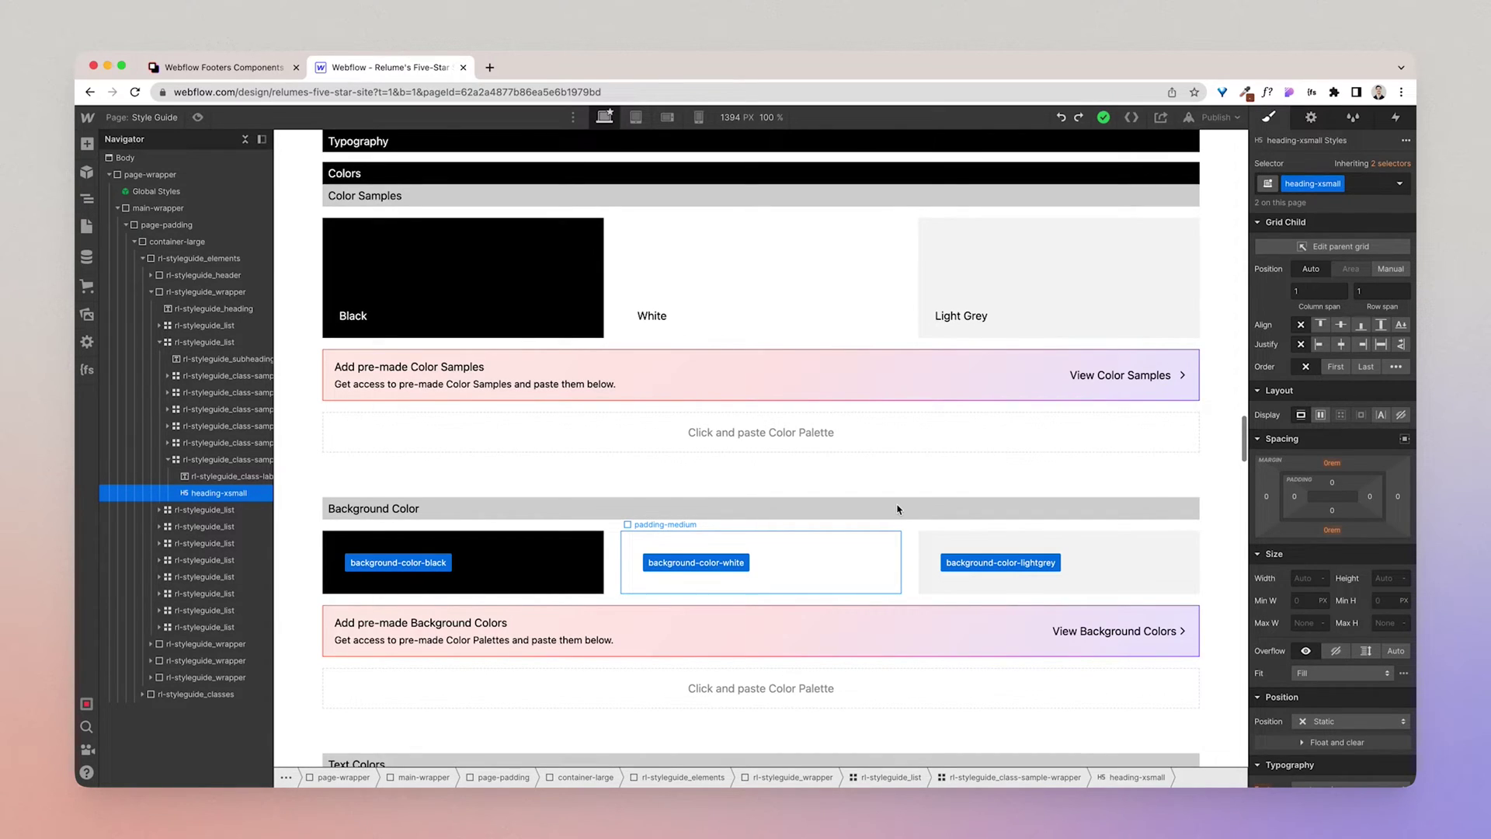
scroll(897, 508, "down", 4)
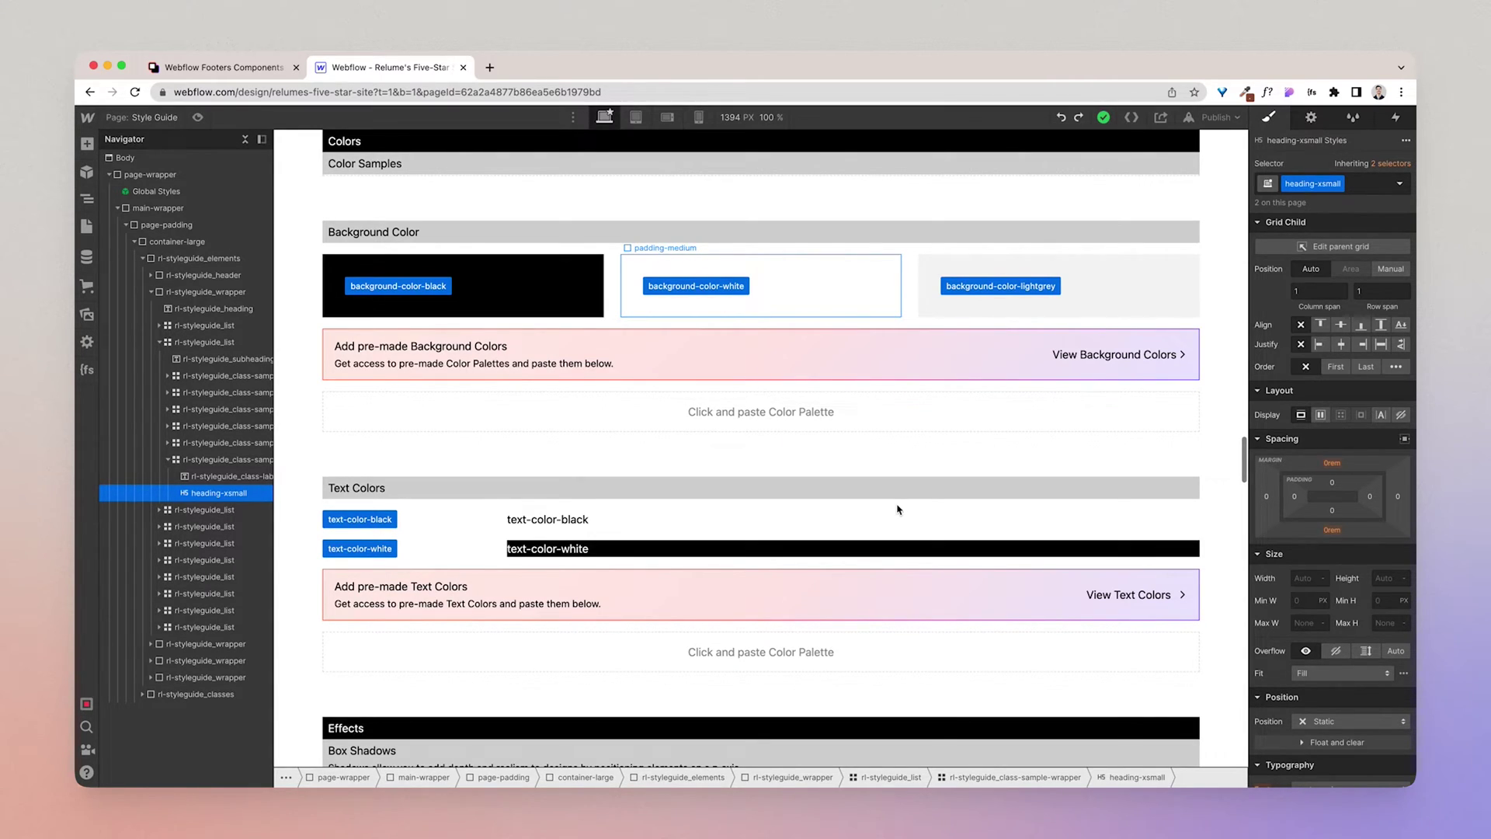
scroll(897, 509, "up", 2)
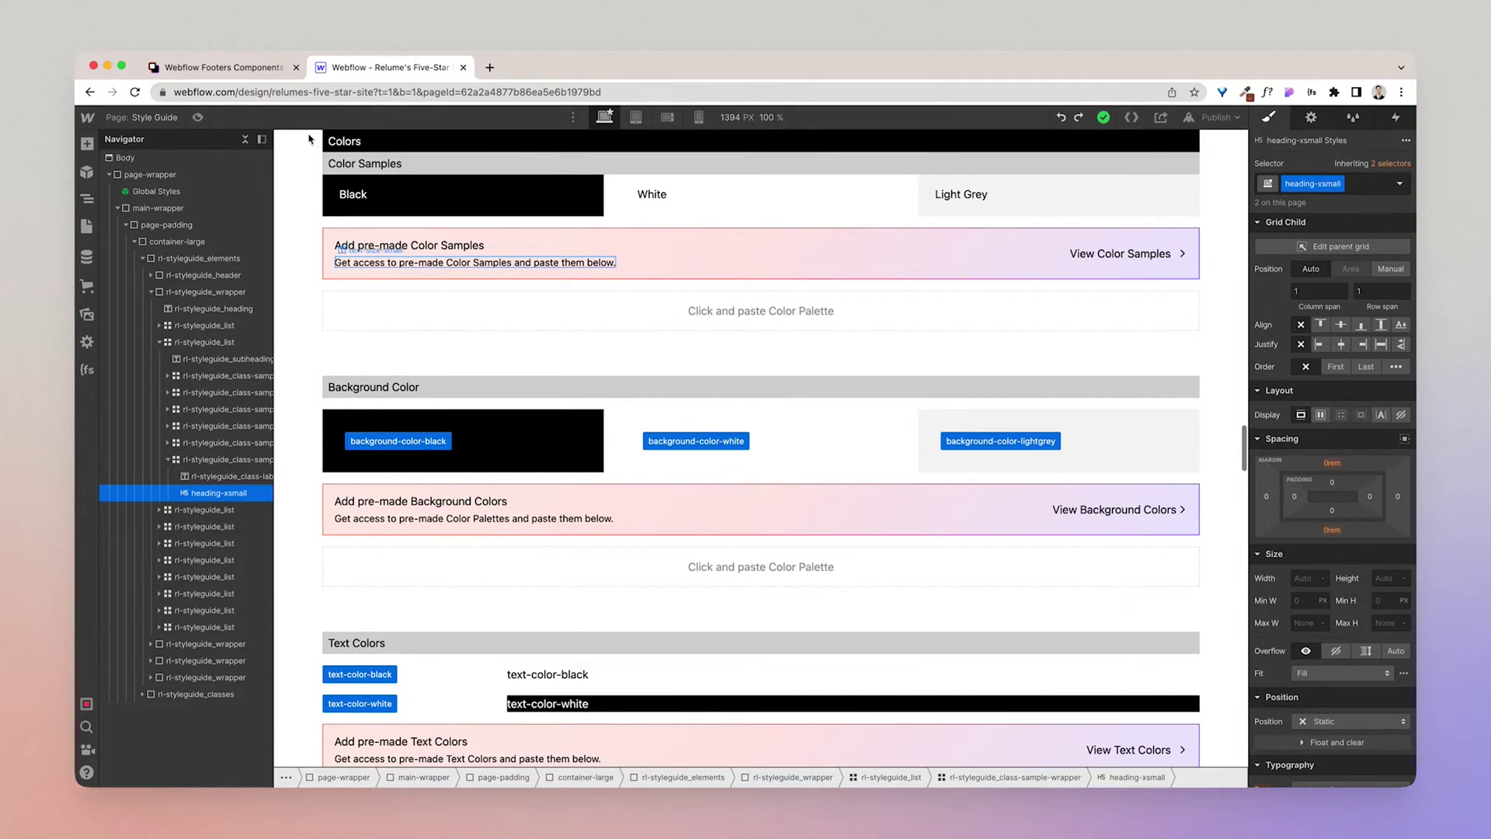
left_click(259, 74)
Copy the Gray card under Neutrals on Relume's Color Palettes page, then return to Webflow.
scroll(386, 185, "up", 3)
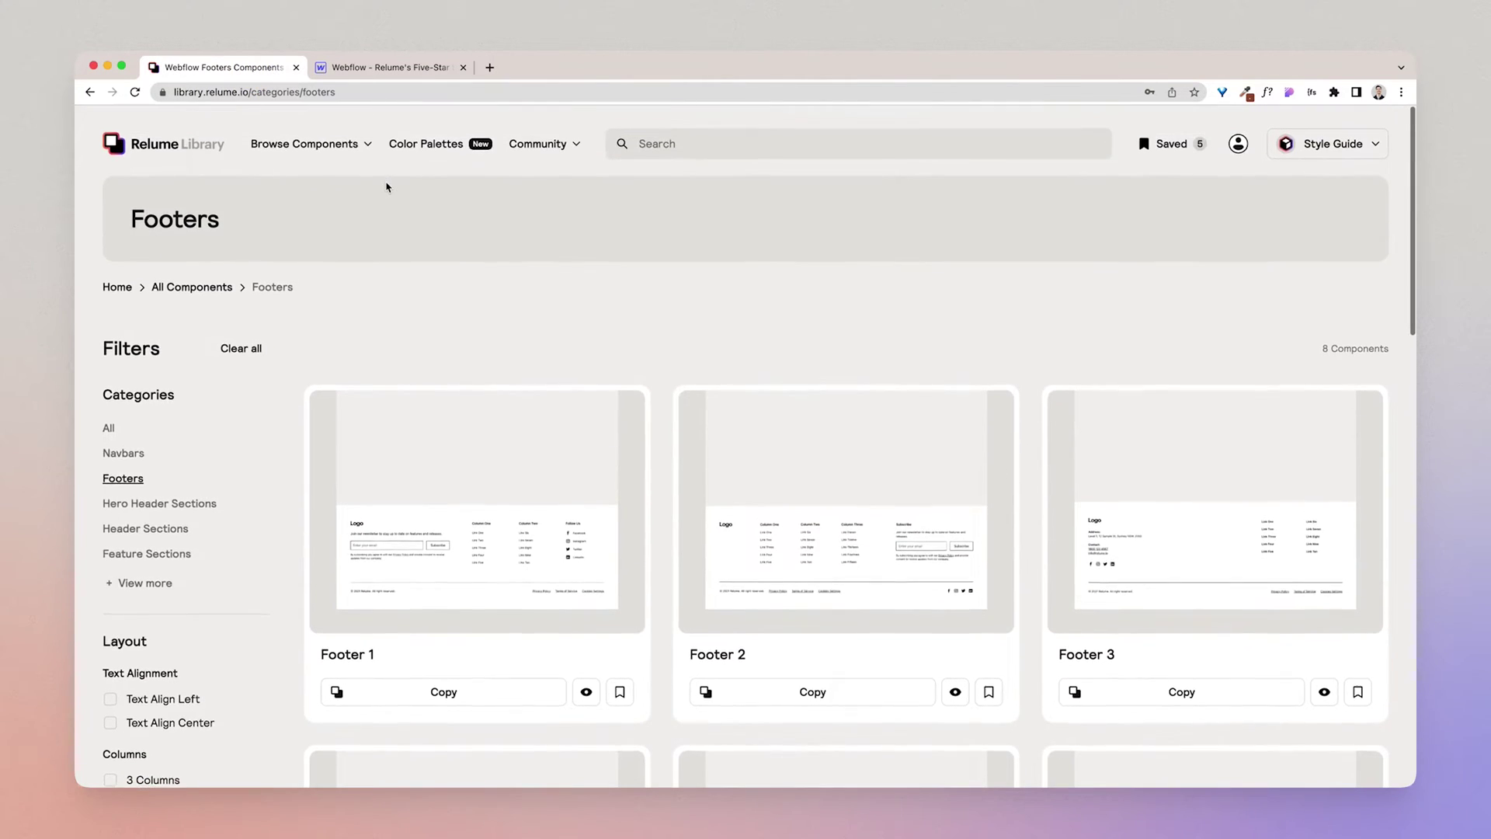
left_click(419, 140)
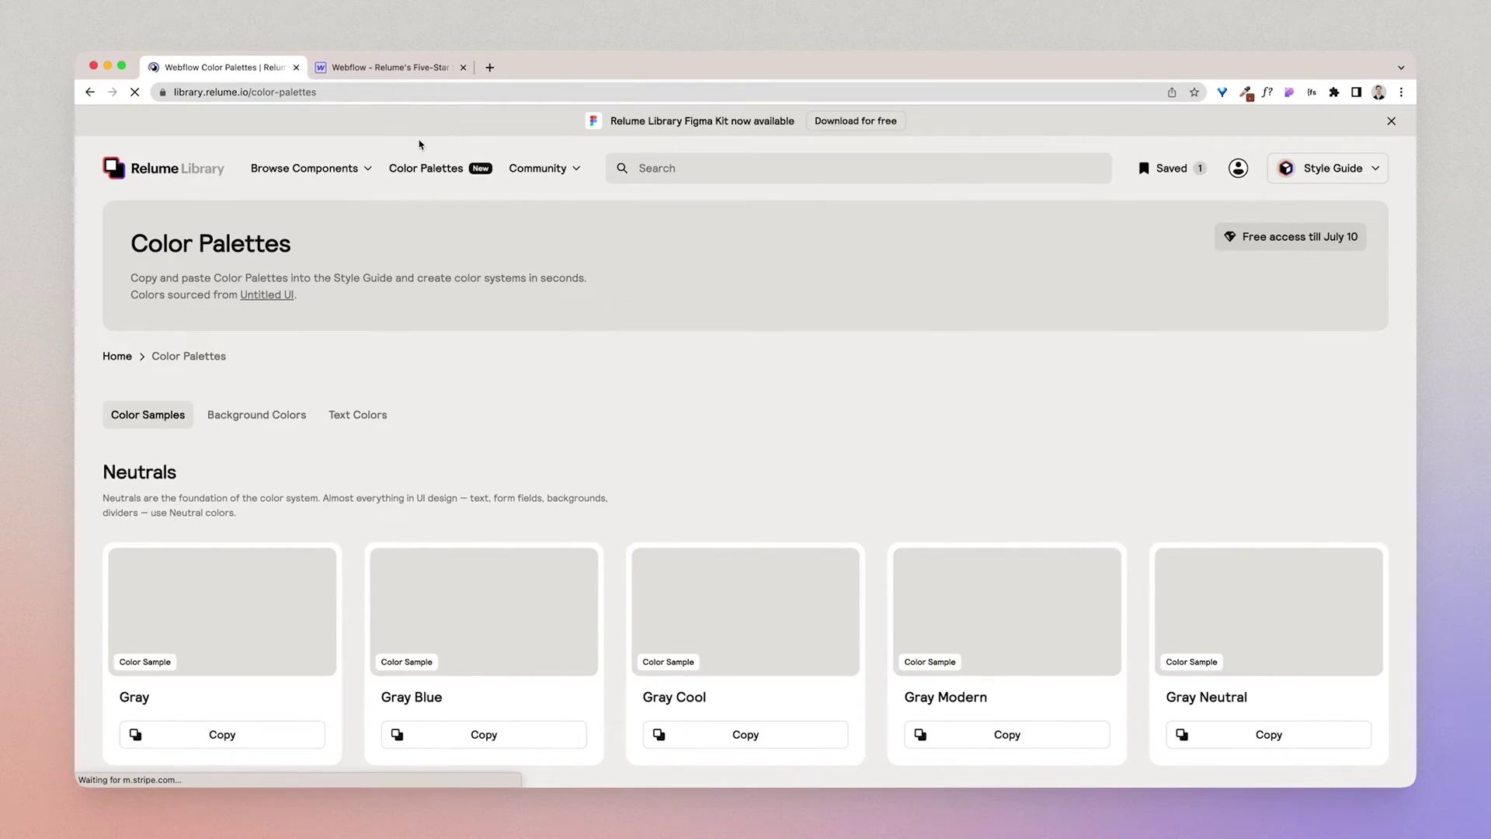
scroll(446, 293, "down", 2)
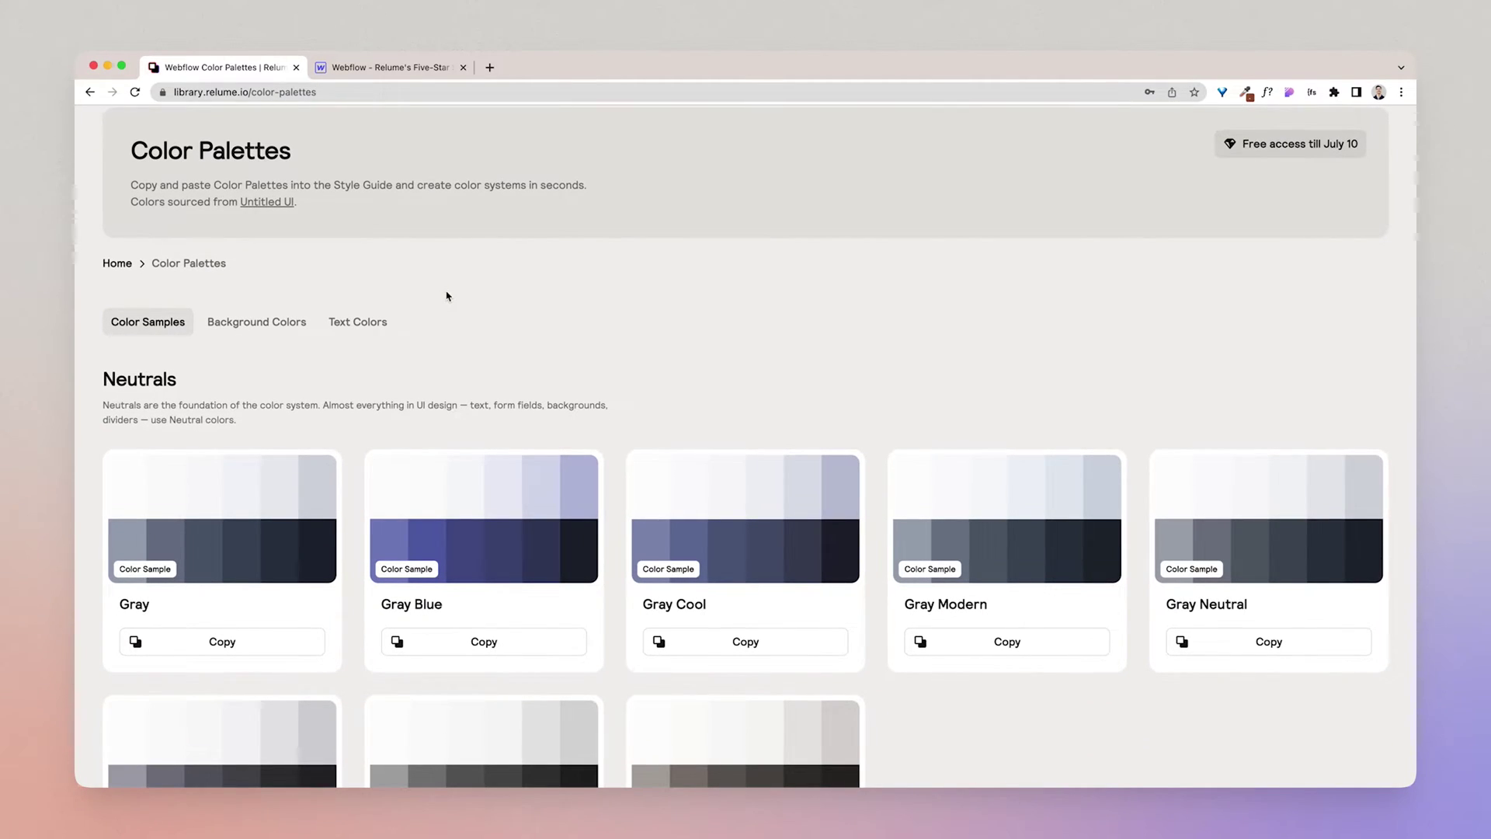
scroll(447, 296, "down", 2)
scroll(446, 296, "down", 1)
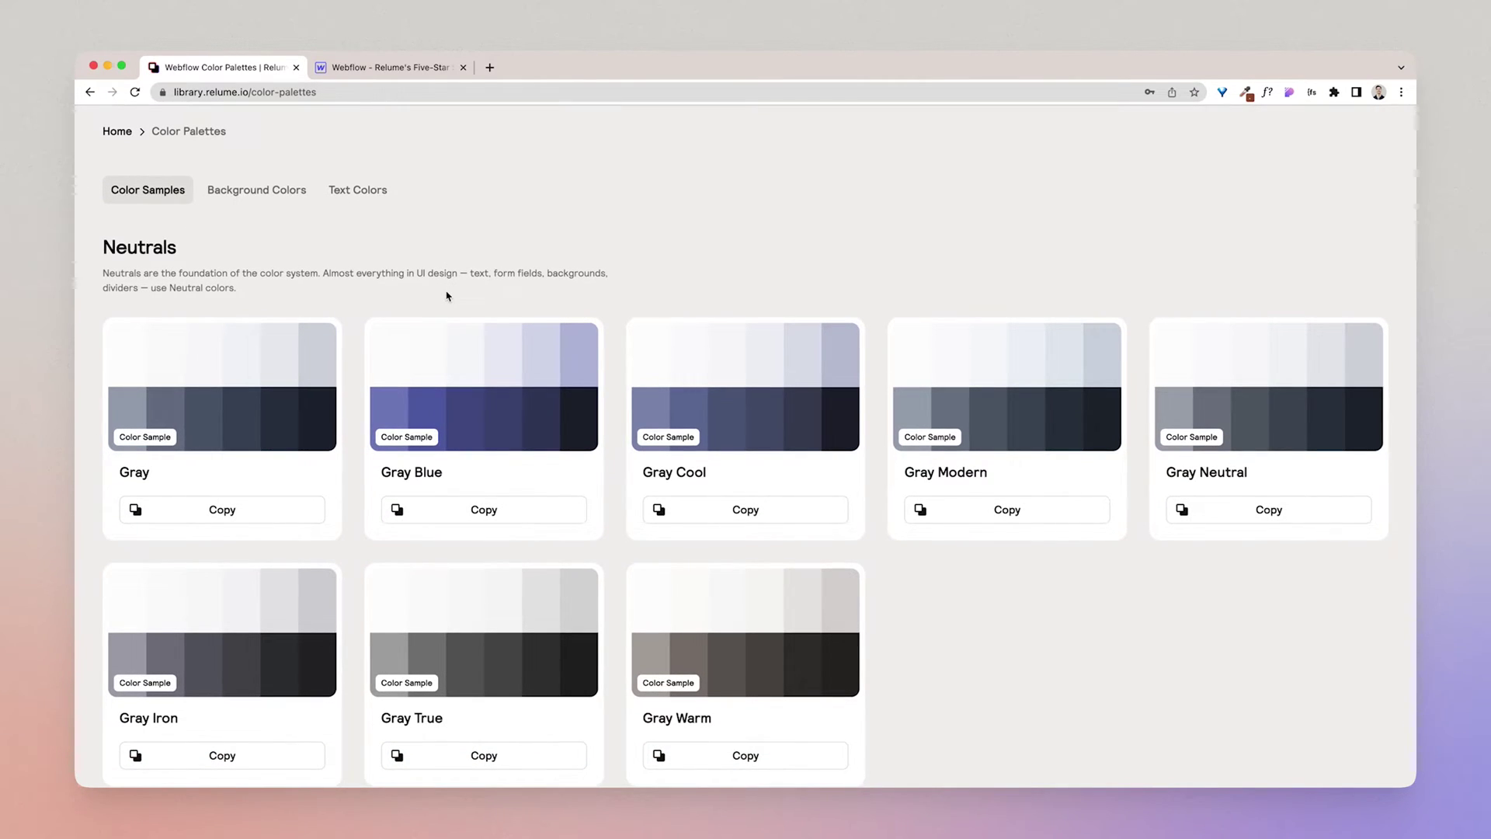
left_click(227, 518)
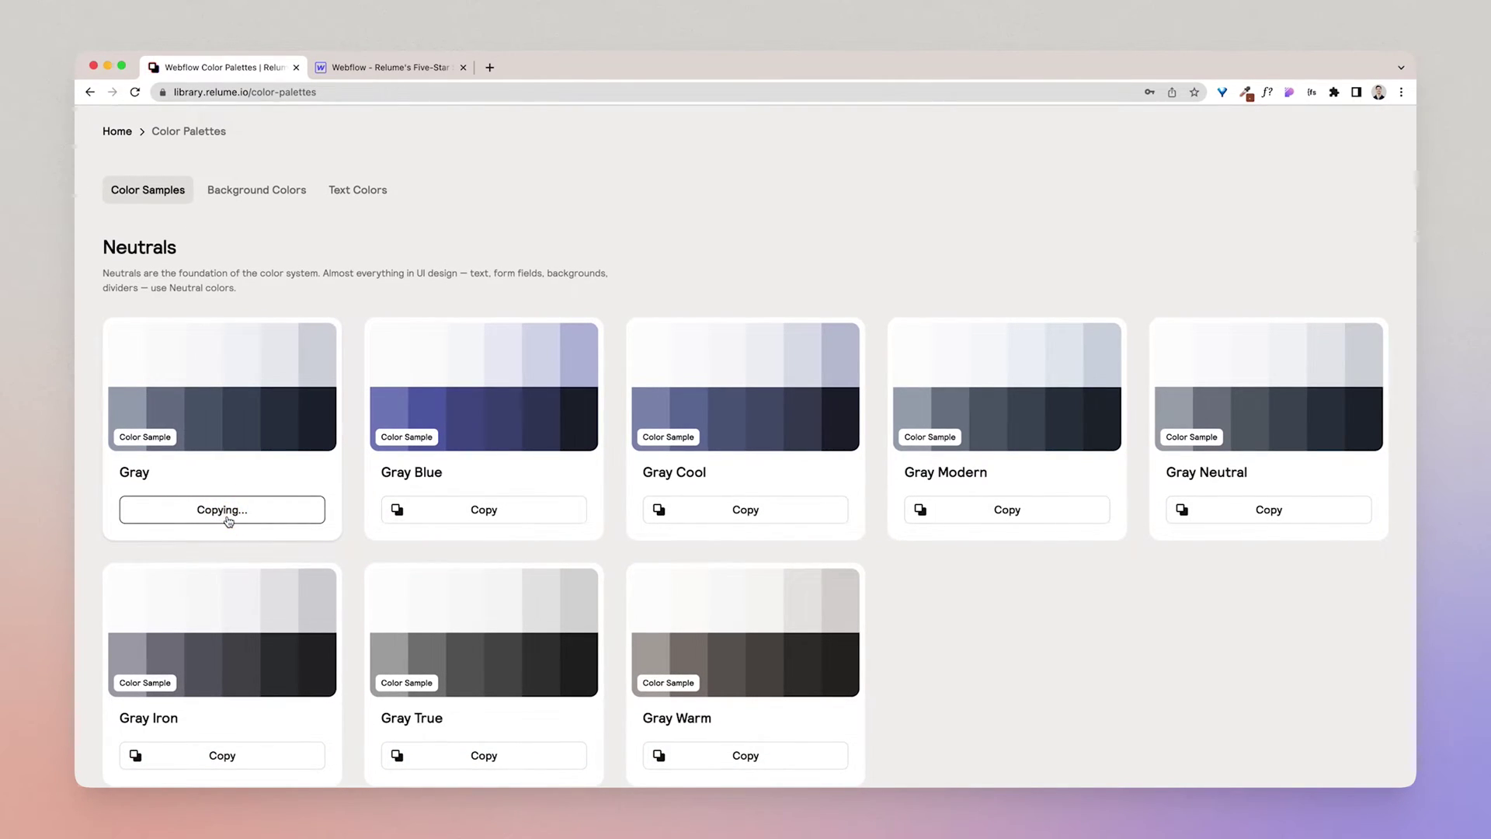
left_click(349, 68)
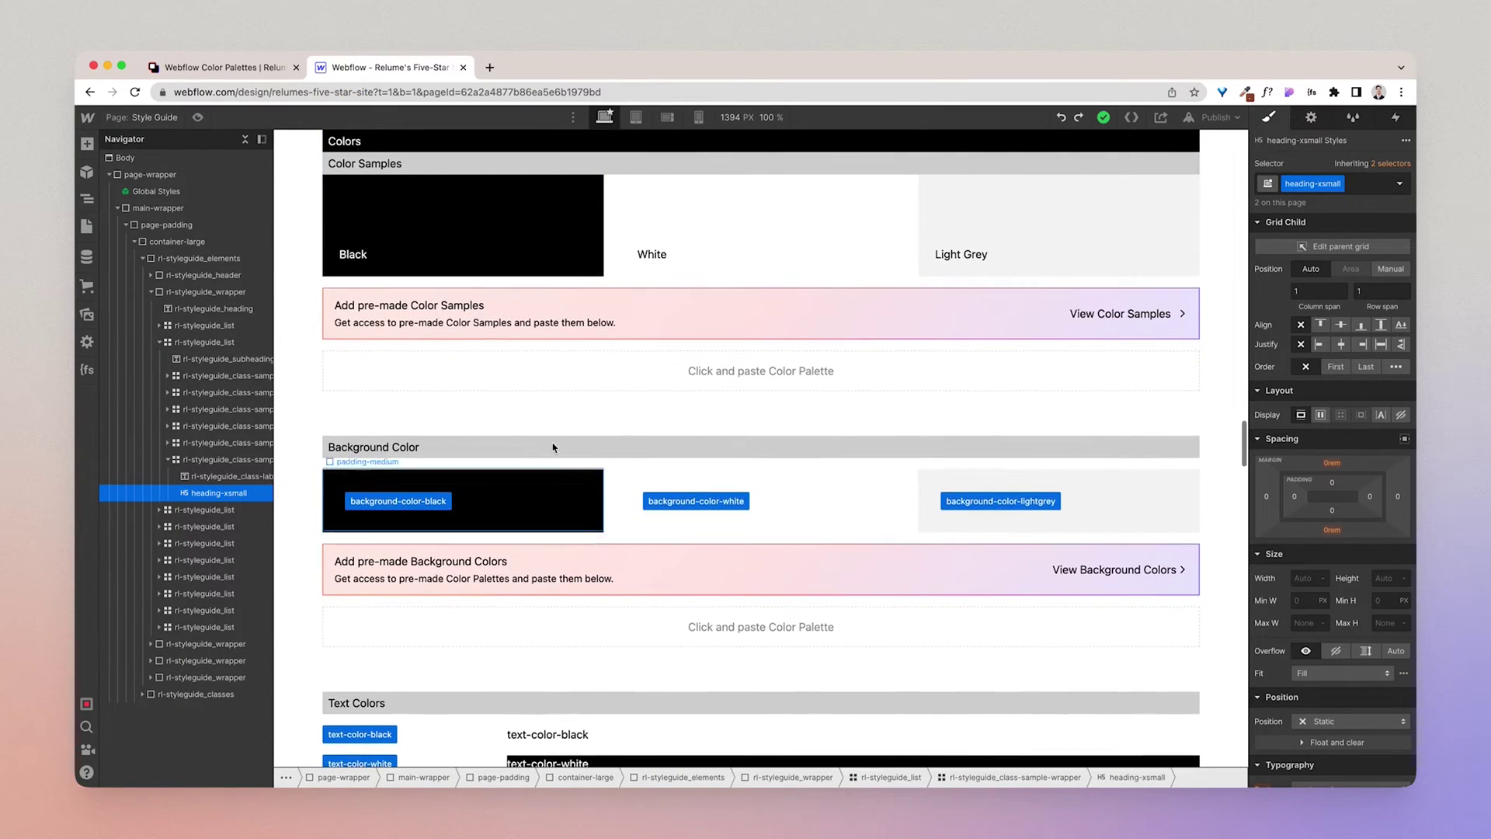
Paste the Gray colour samples gray25–gray900 into the Color Samples area.
left_click(602, 378)
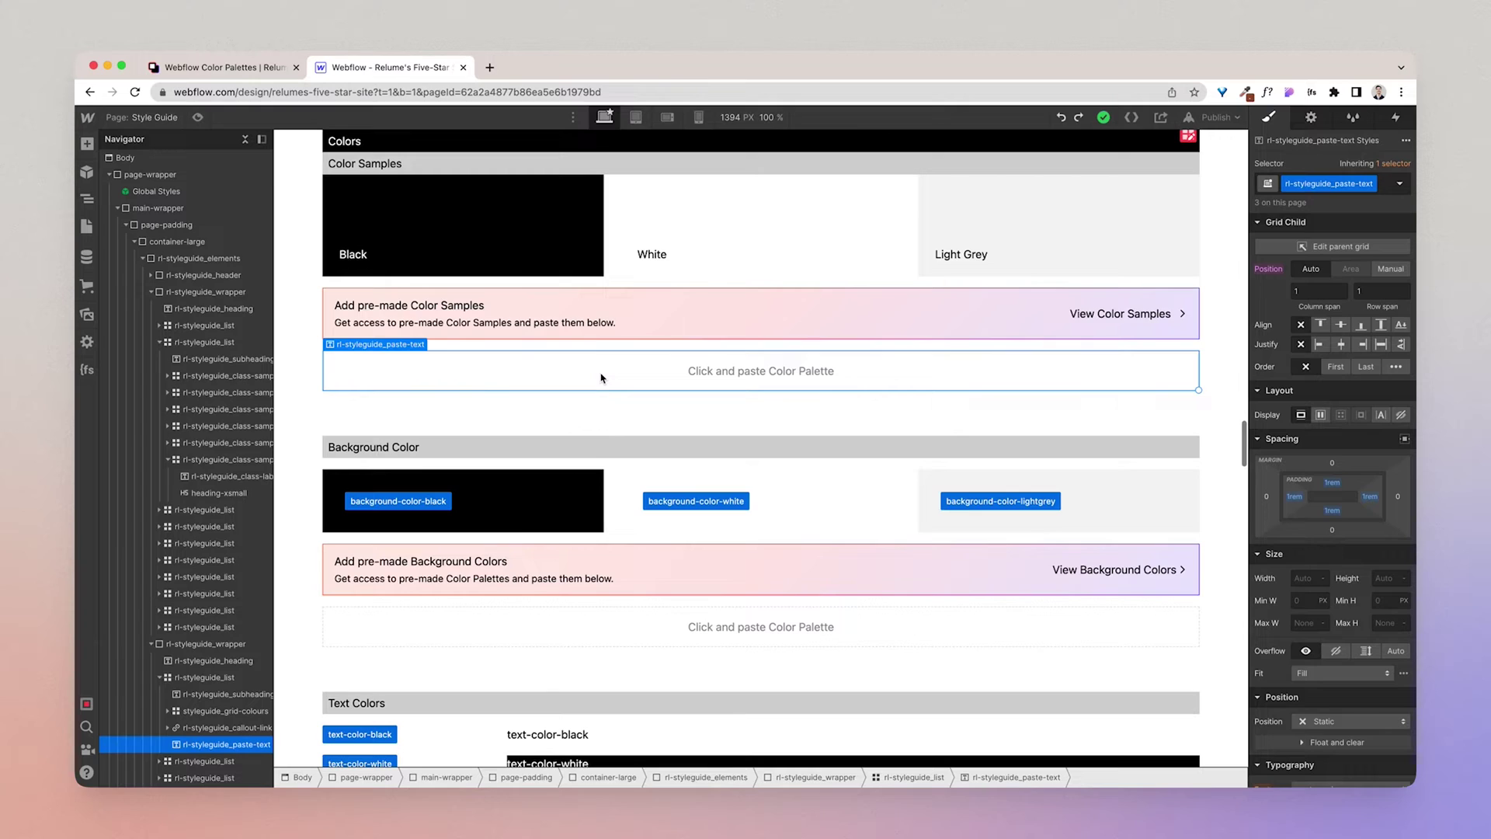
key("cmd+v")
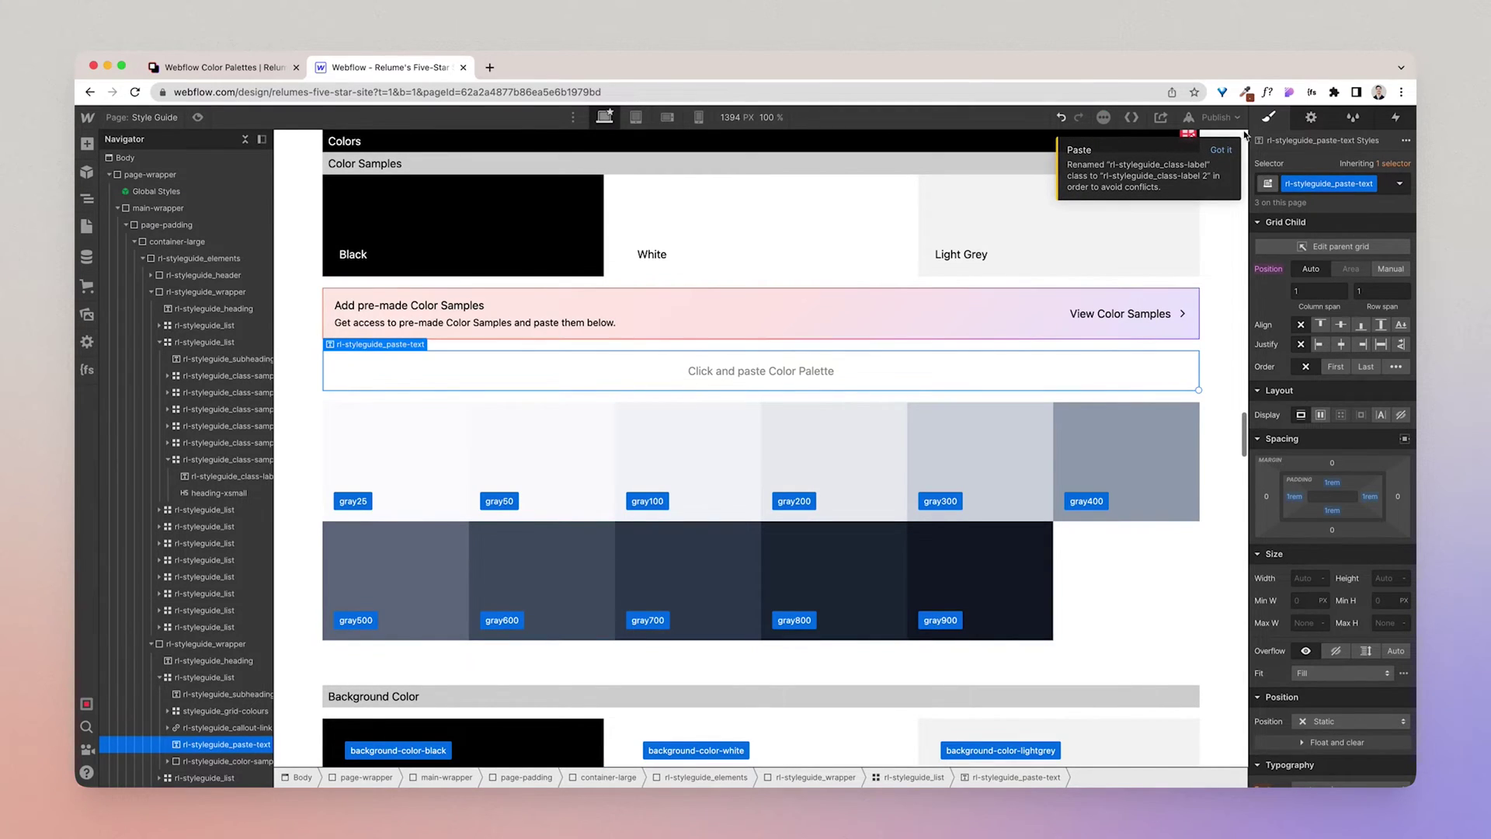
left_click(1221, 150)
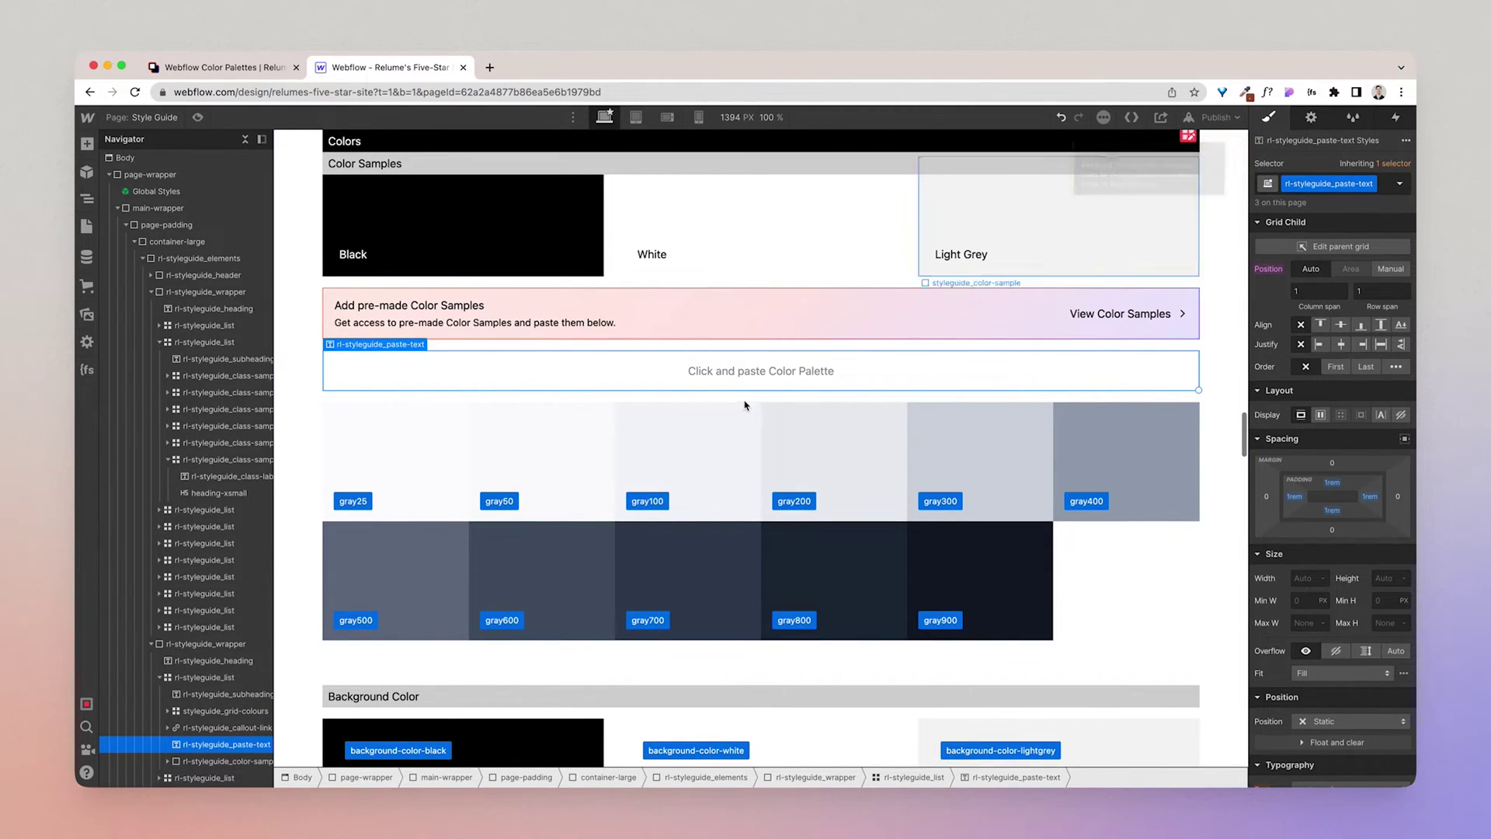
Save gray25's background colour as a swatch named 'gray25'.
left_click(449, 469)
scroll(1329, 656, "down", 4)
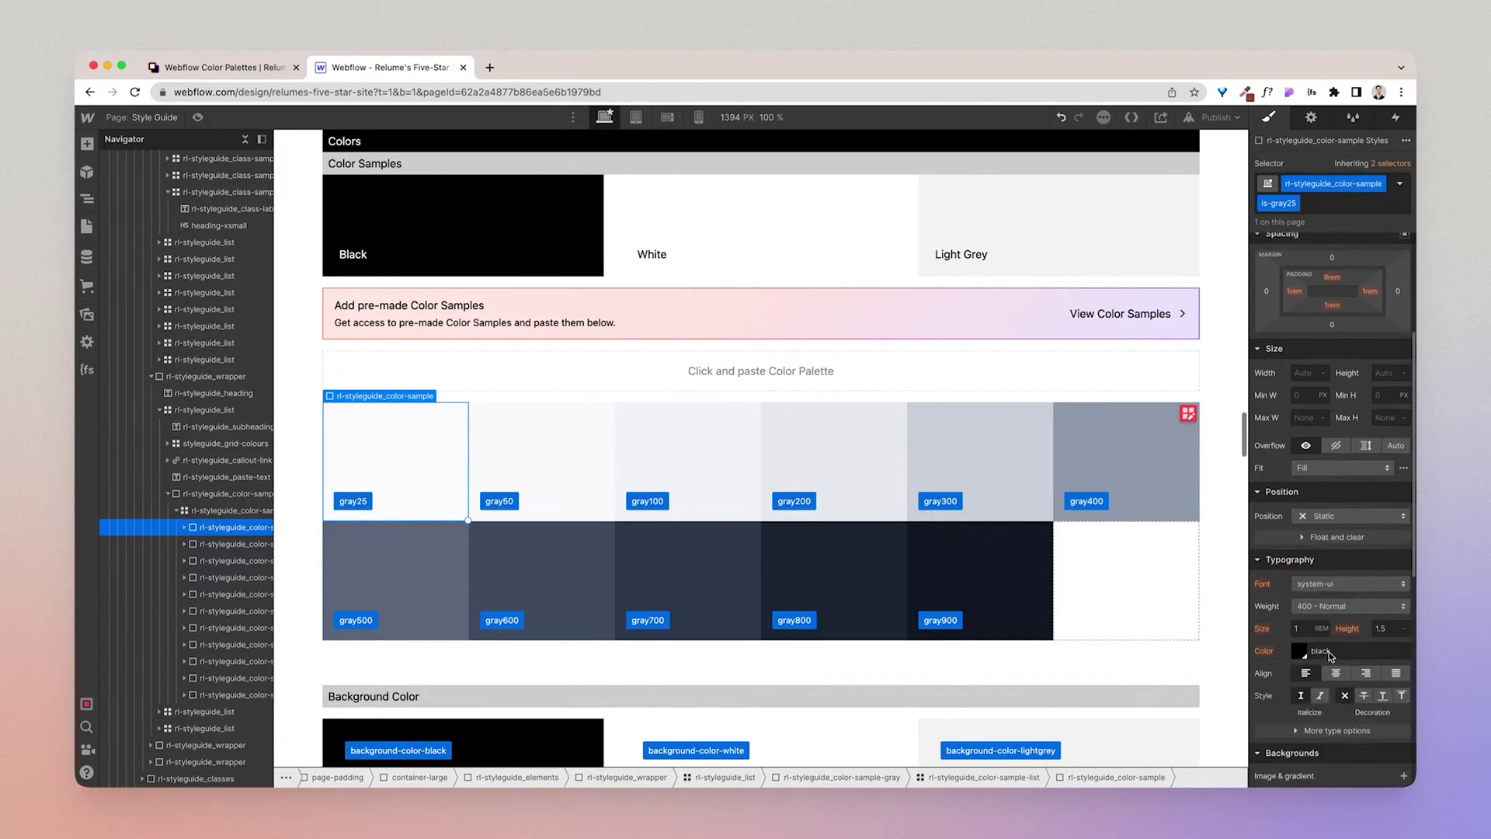
scroll(1330, 656, "down", 1)
left_click(1299, 688)
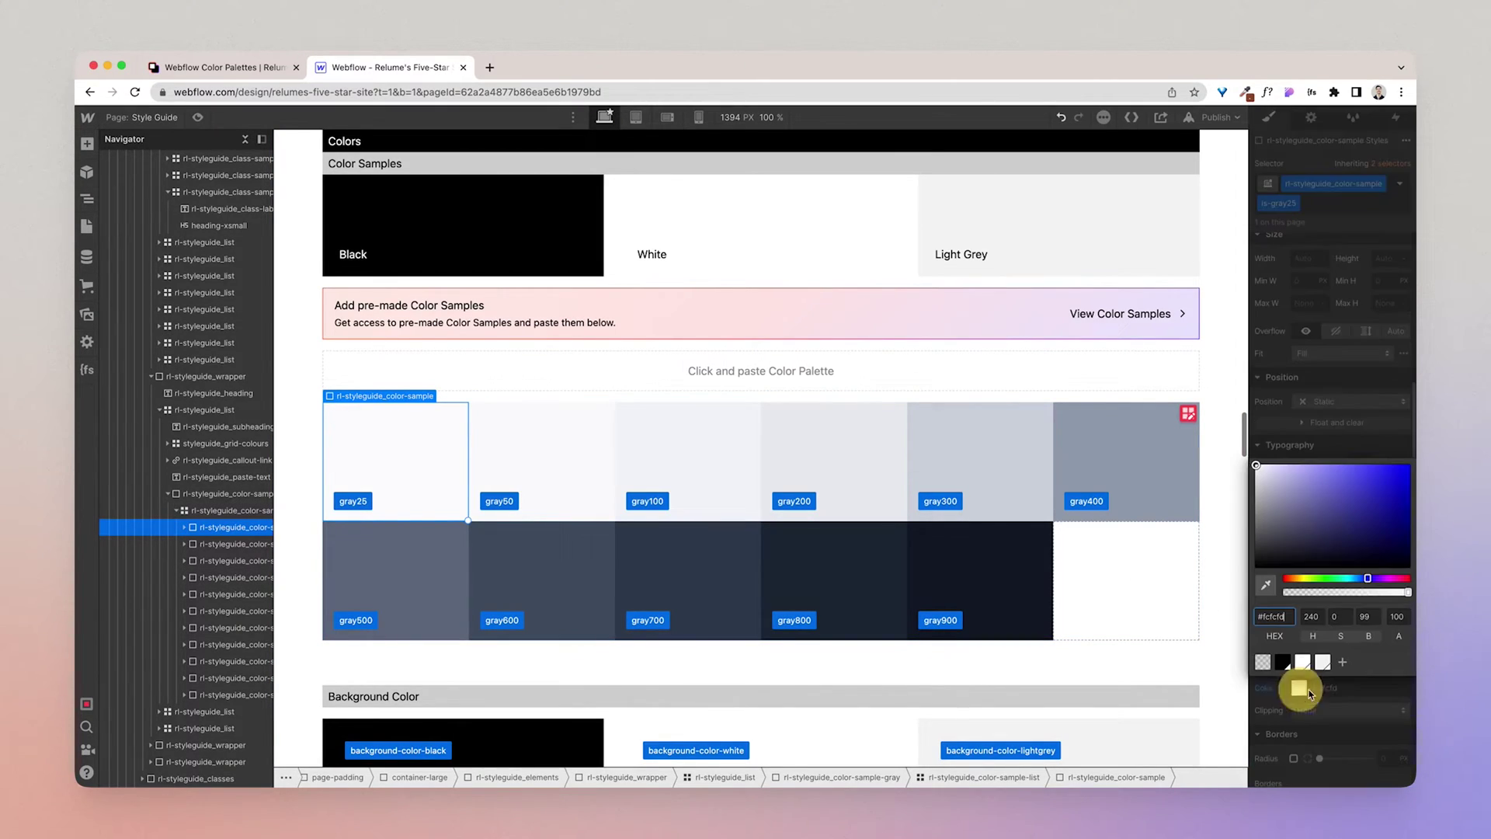
left_click(1345, 663)
type("gray25")
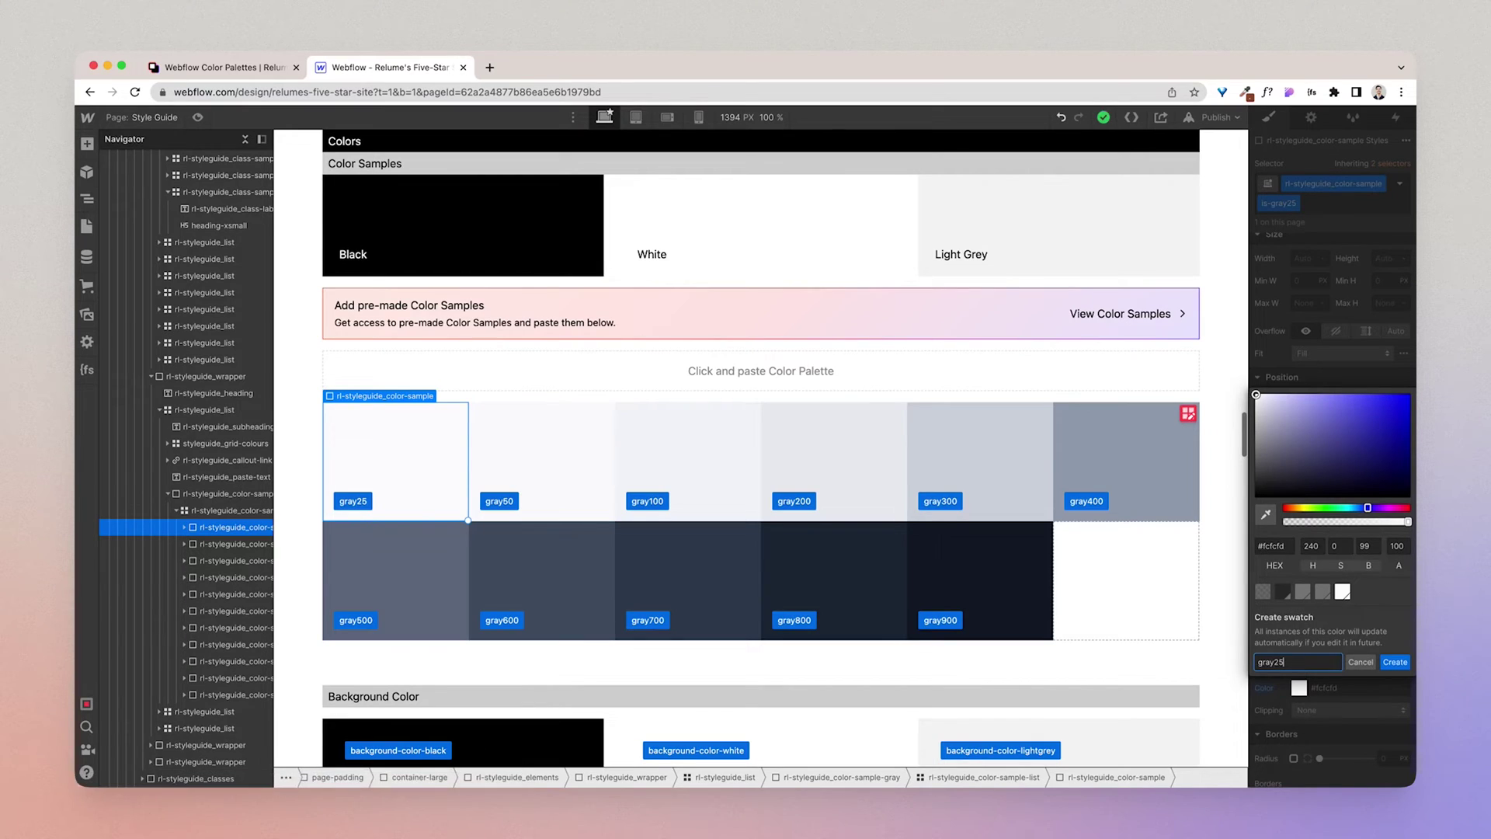
key("Return")
Save gray50's background colour as a swatch named 'gray50'.
left_click(548, 472)
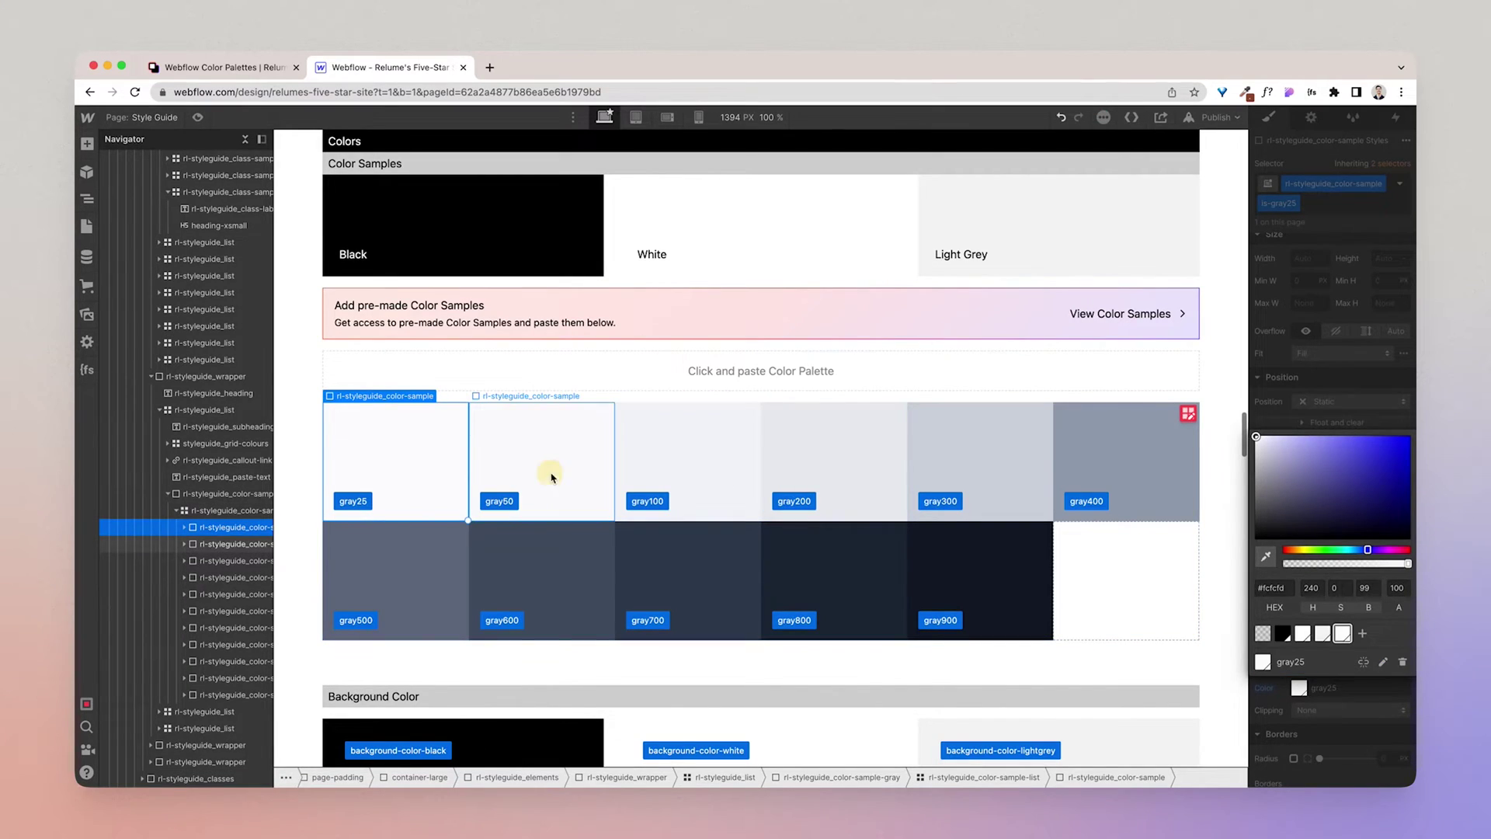
left_click(1296, 686)
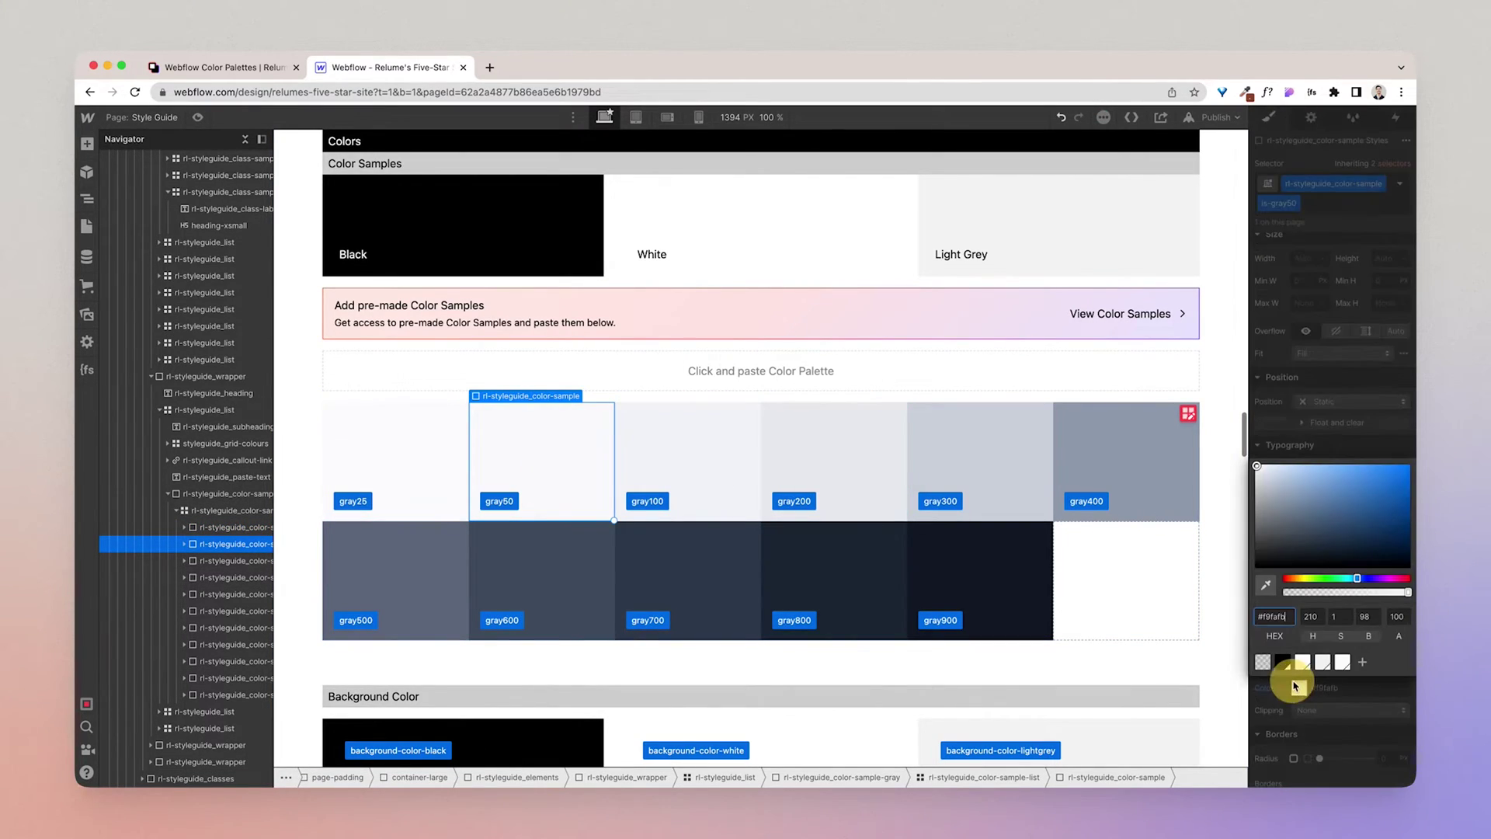
left_click(1362, 662)
type("gra")
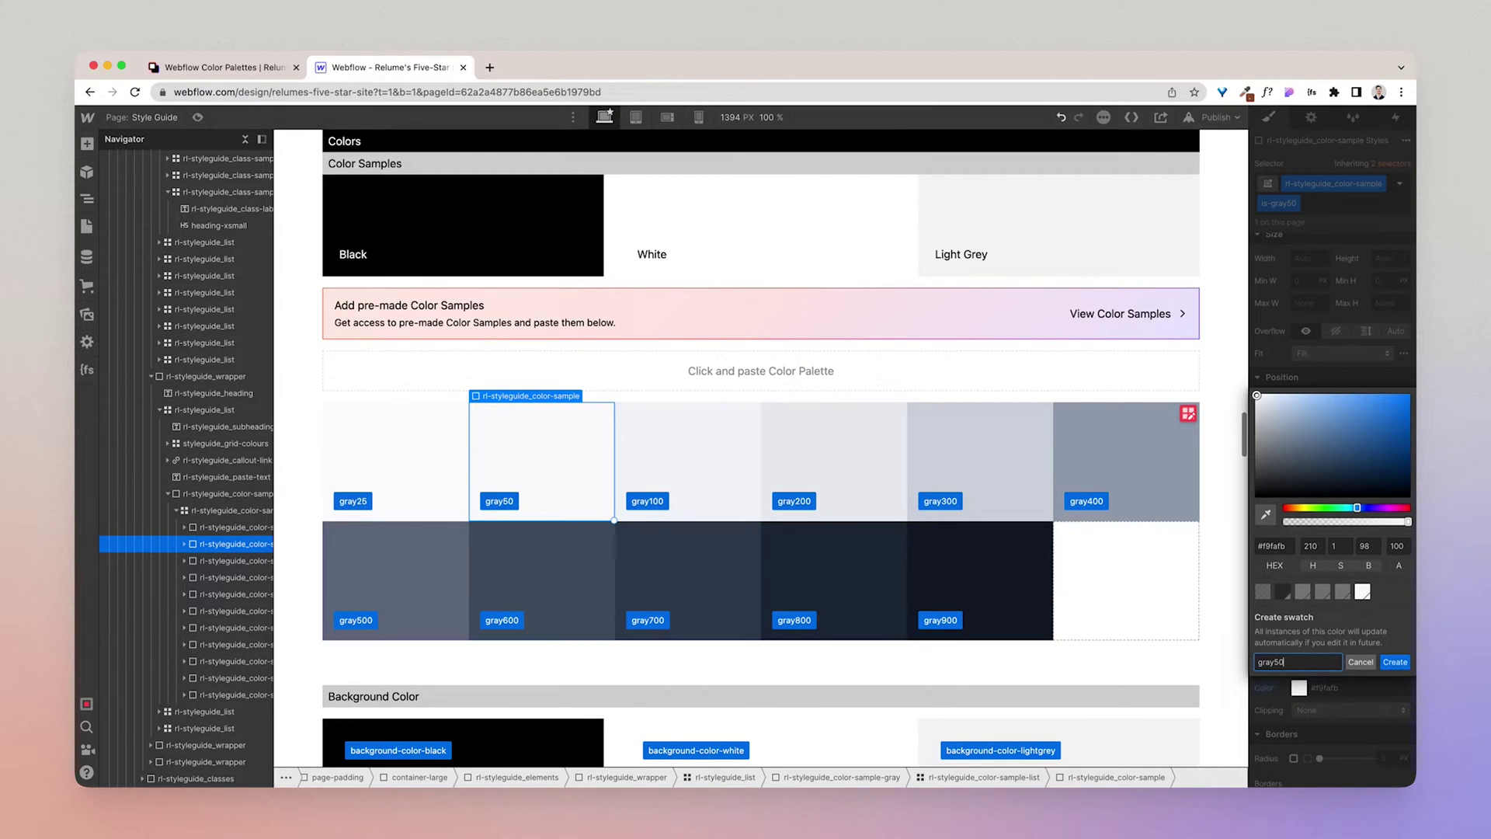
type("y50")
key("Return")
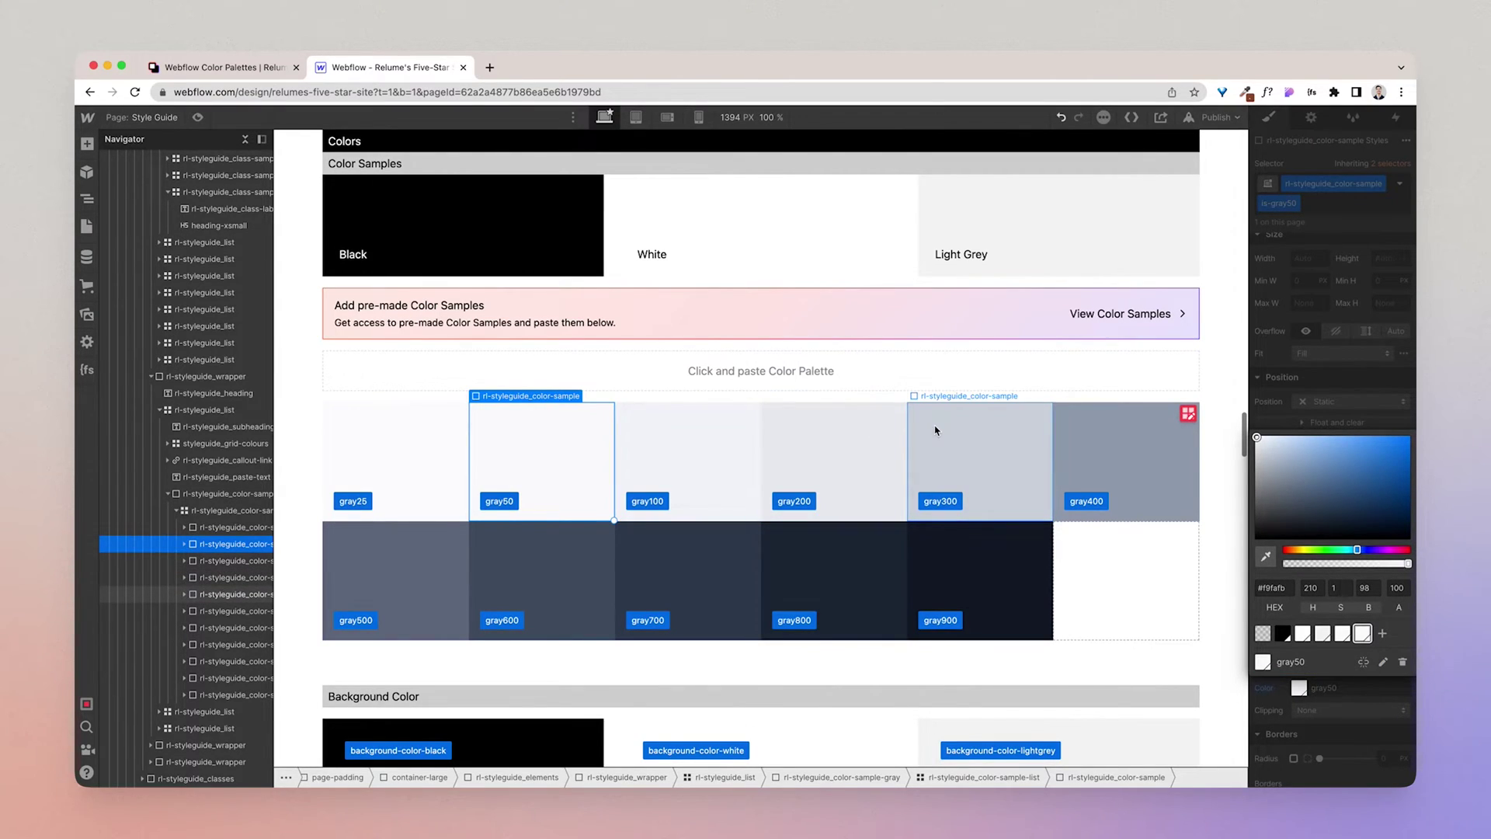
left_click(967, 371)
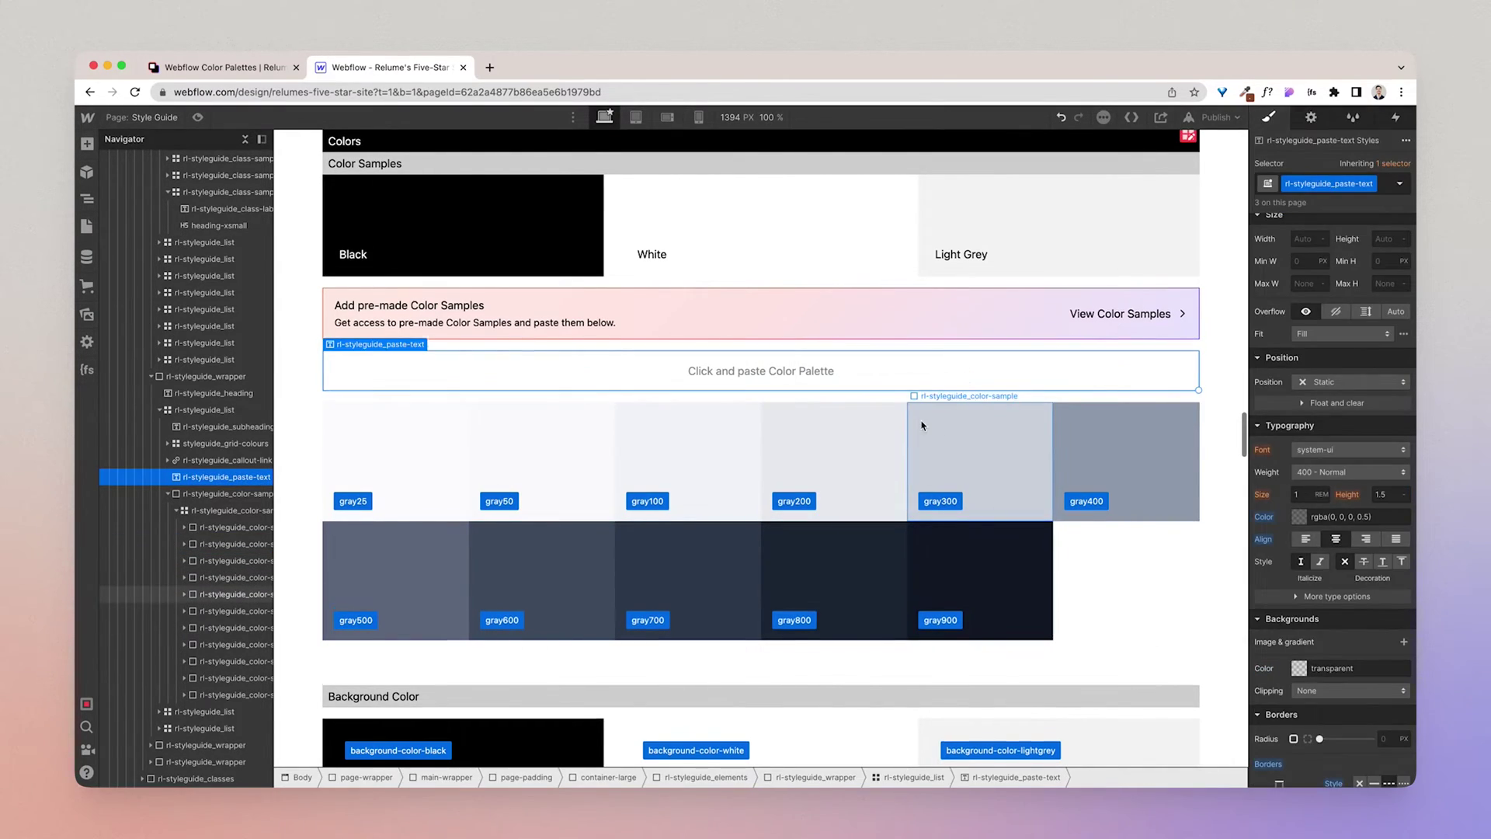
scroll(924, 411, "down", 3)
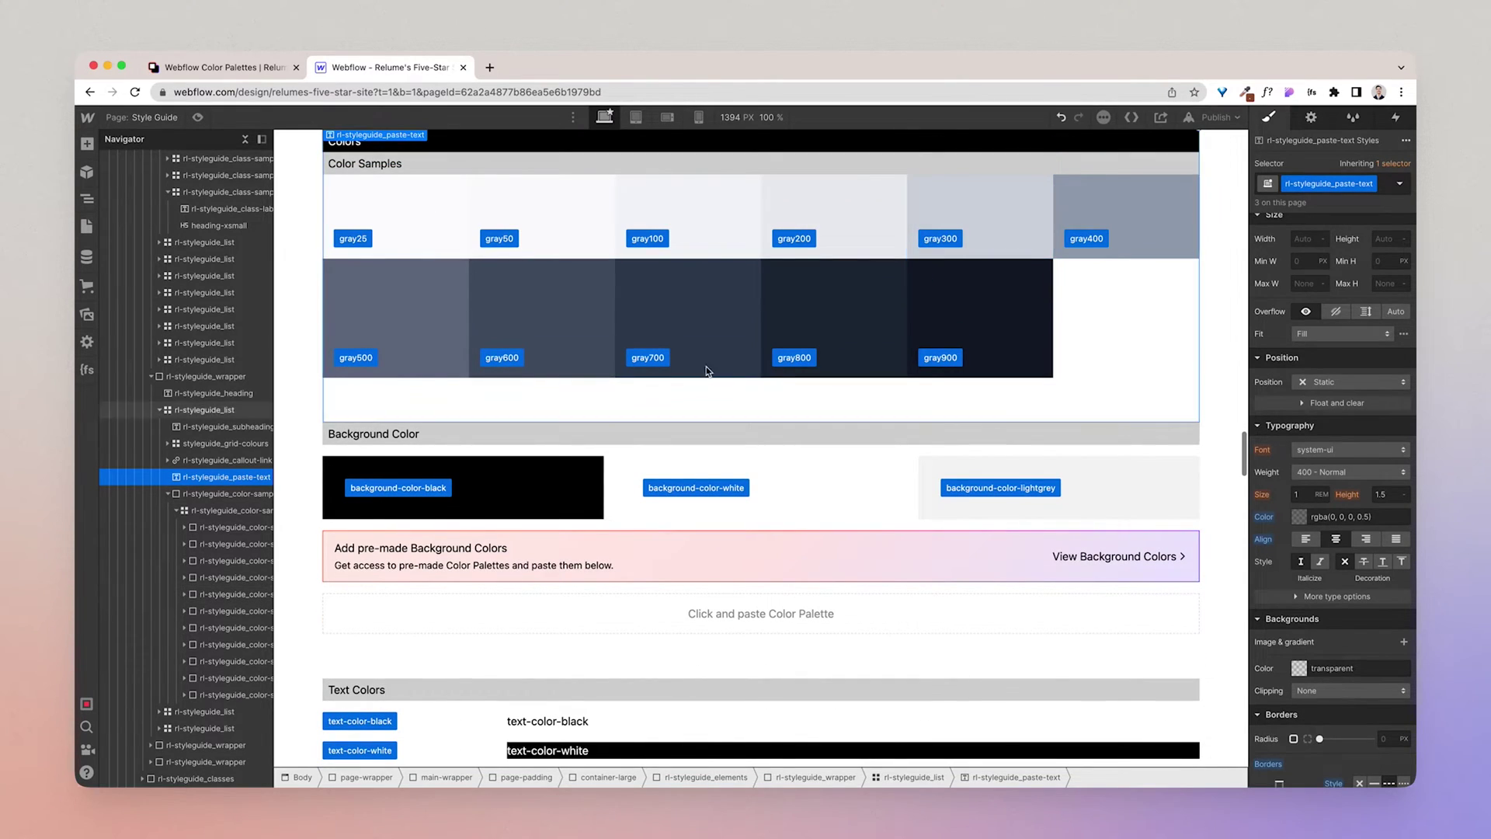
scroll(706, 370, "down", 2)
Copy the Gray card from Relume's Background Colors palettes.
left_click(247, 69)
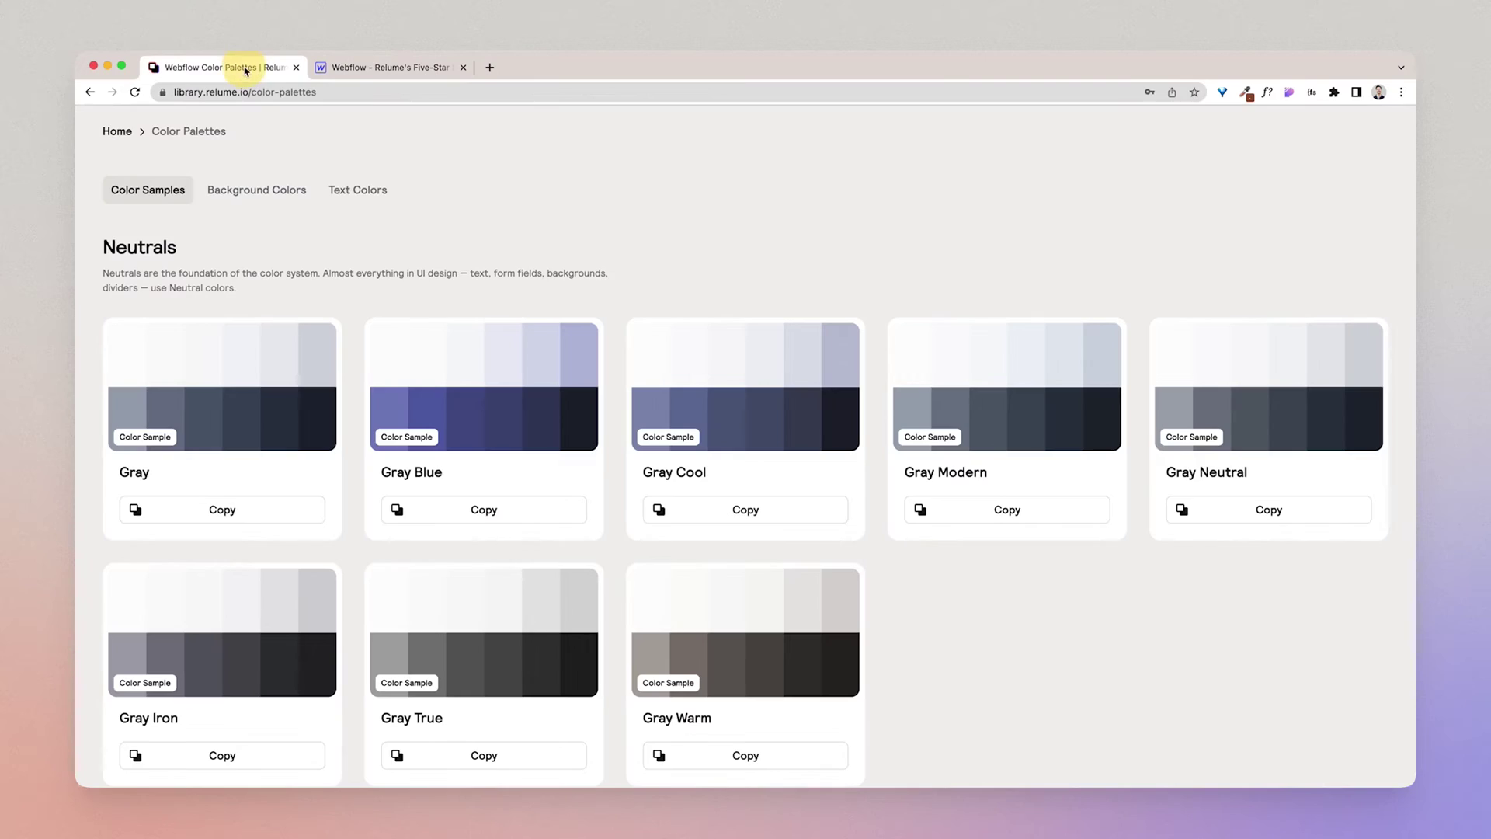
left_click(261, 194)
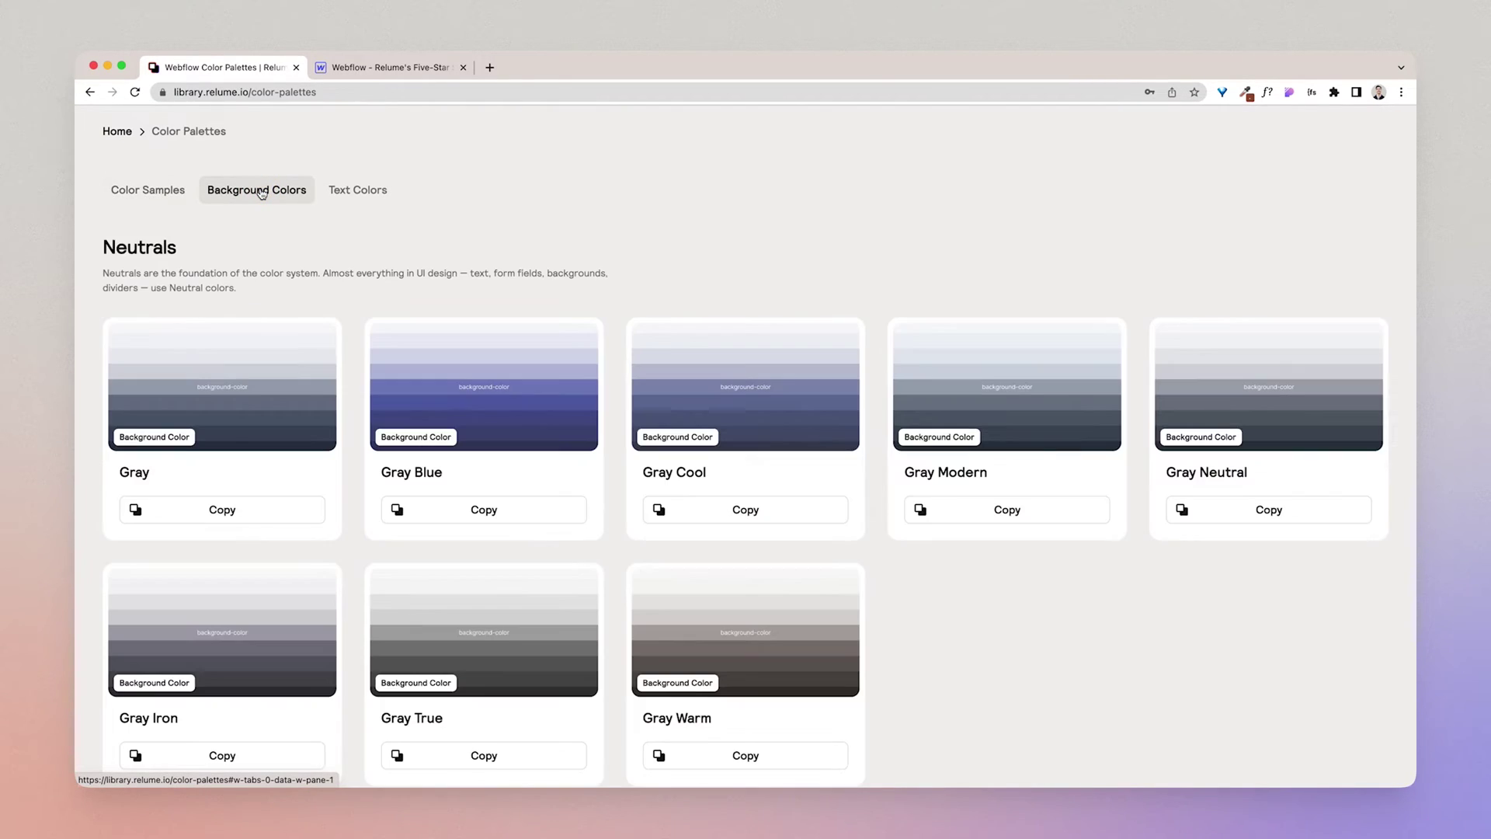
left_click(257, 510)
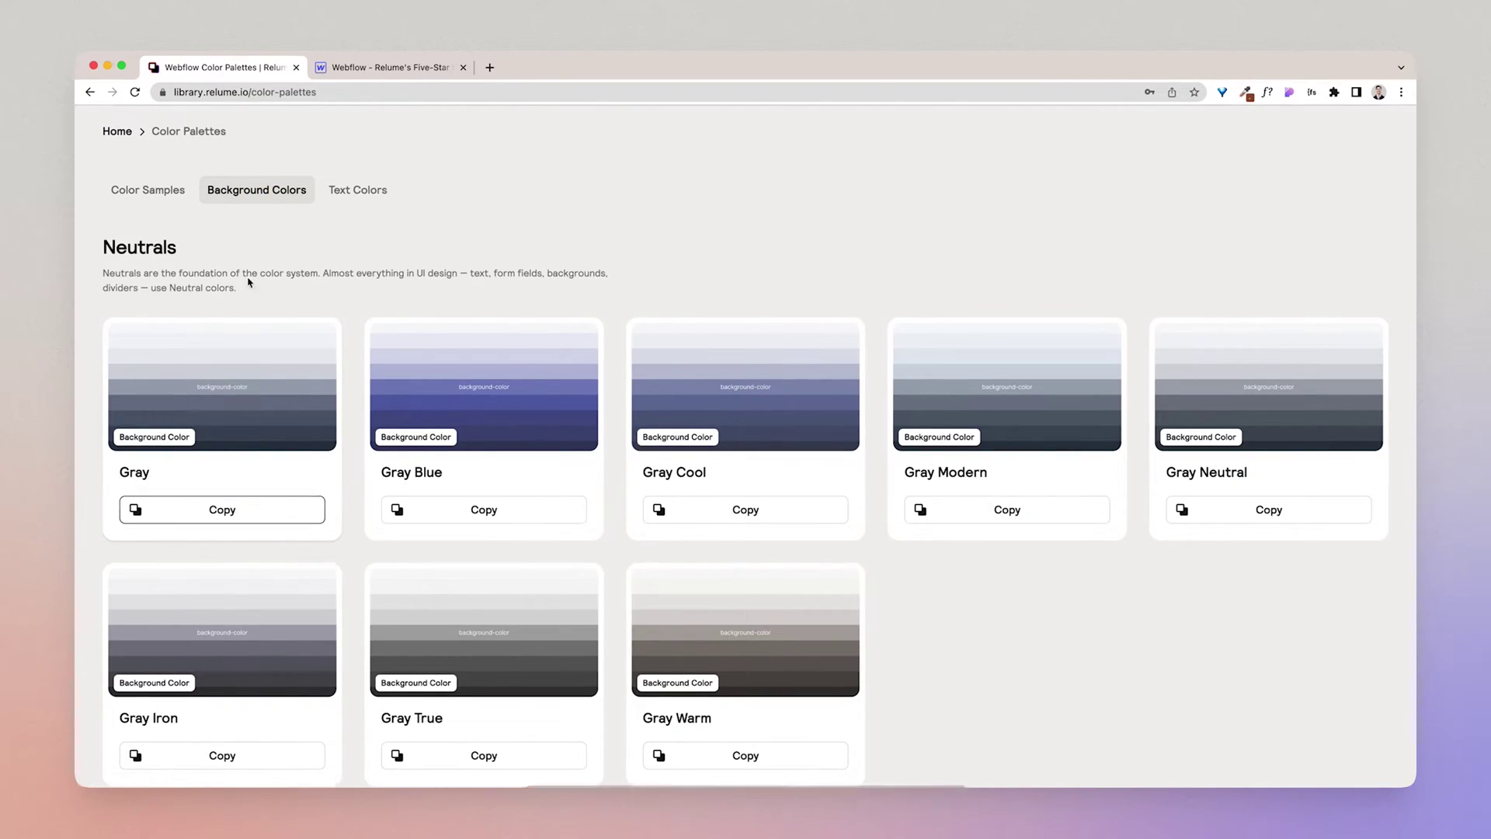
Paste the Gray background-colour classes into the Background Color section, then open the Home page.
left_click(384, 67)
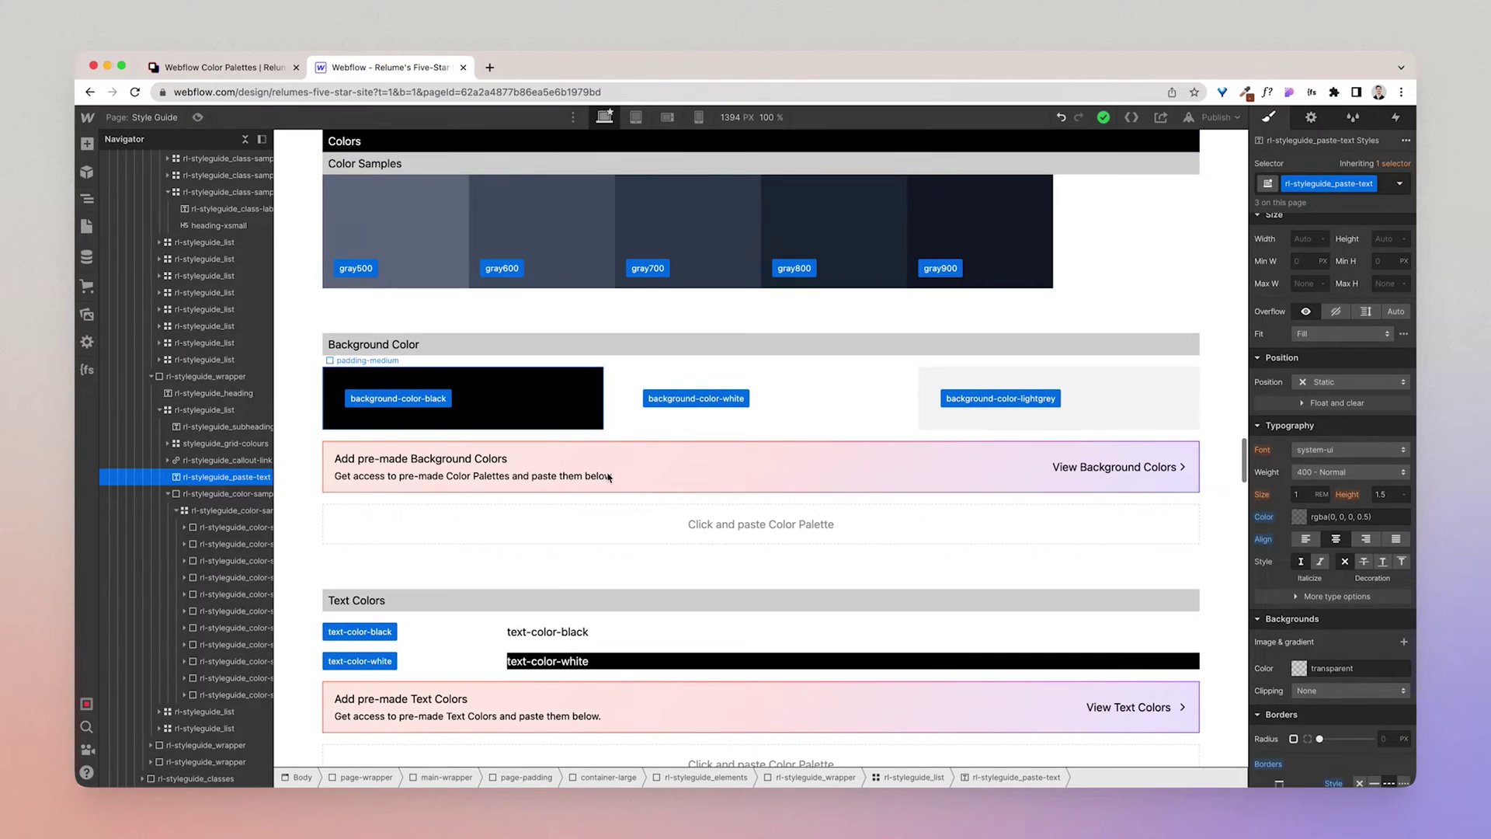
left_click(627, 526)
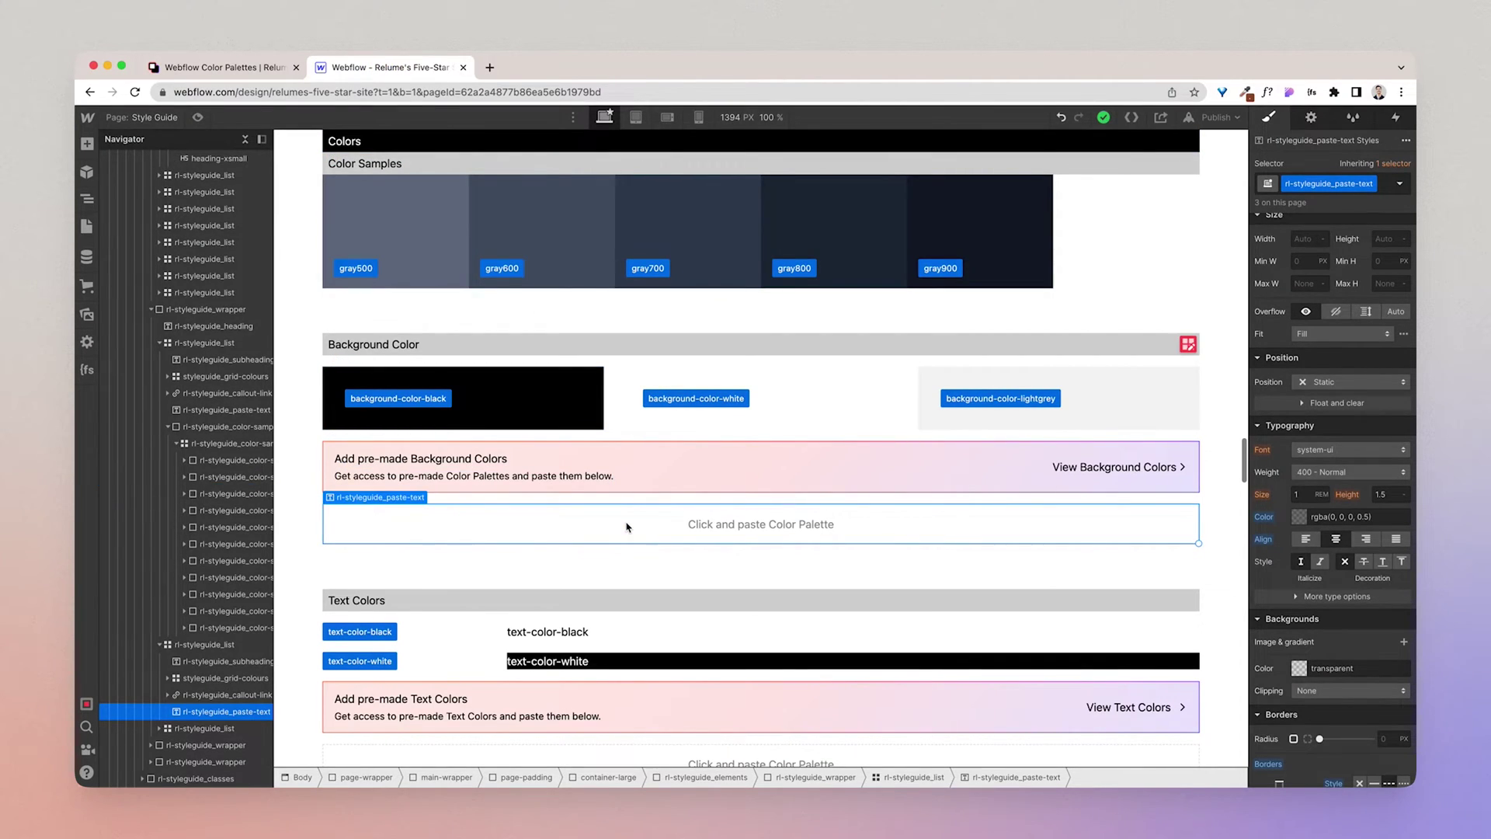
key("super+v")
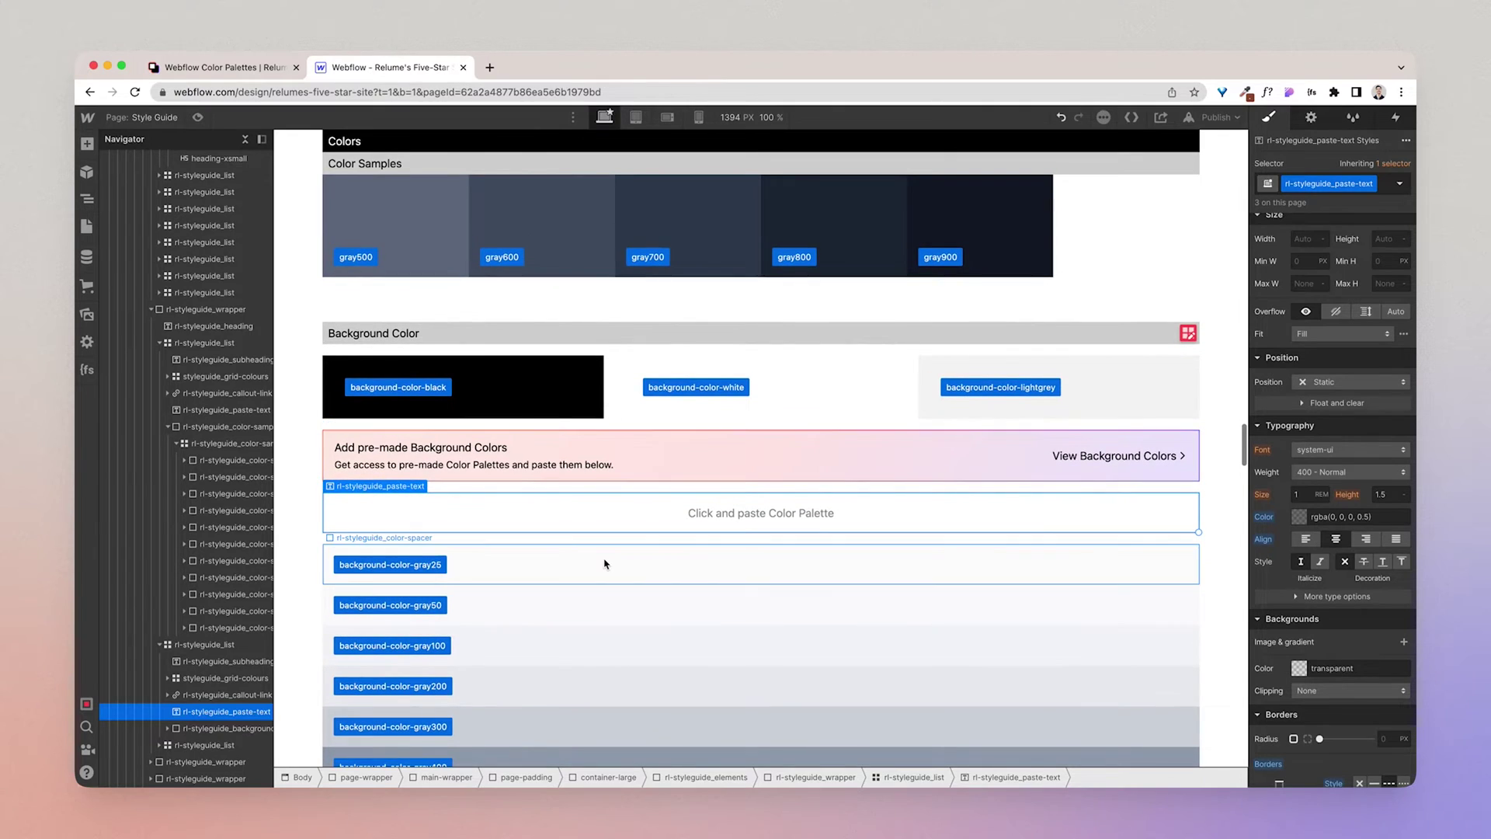
left_click(224, 527)
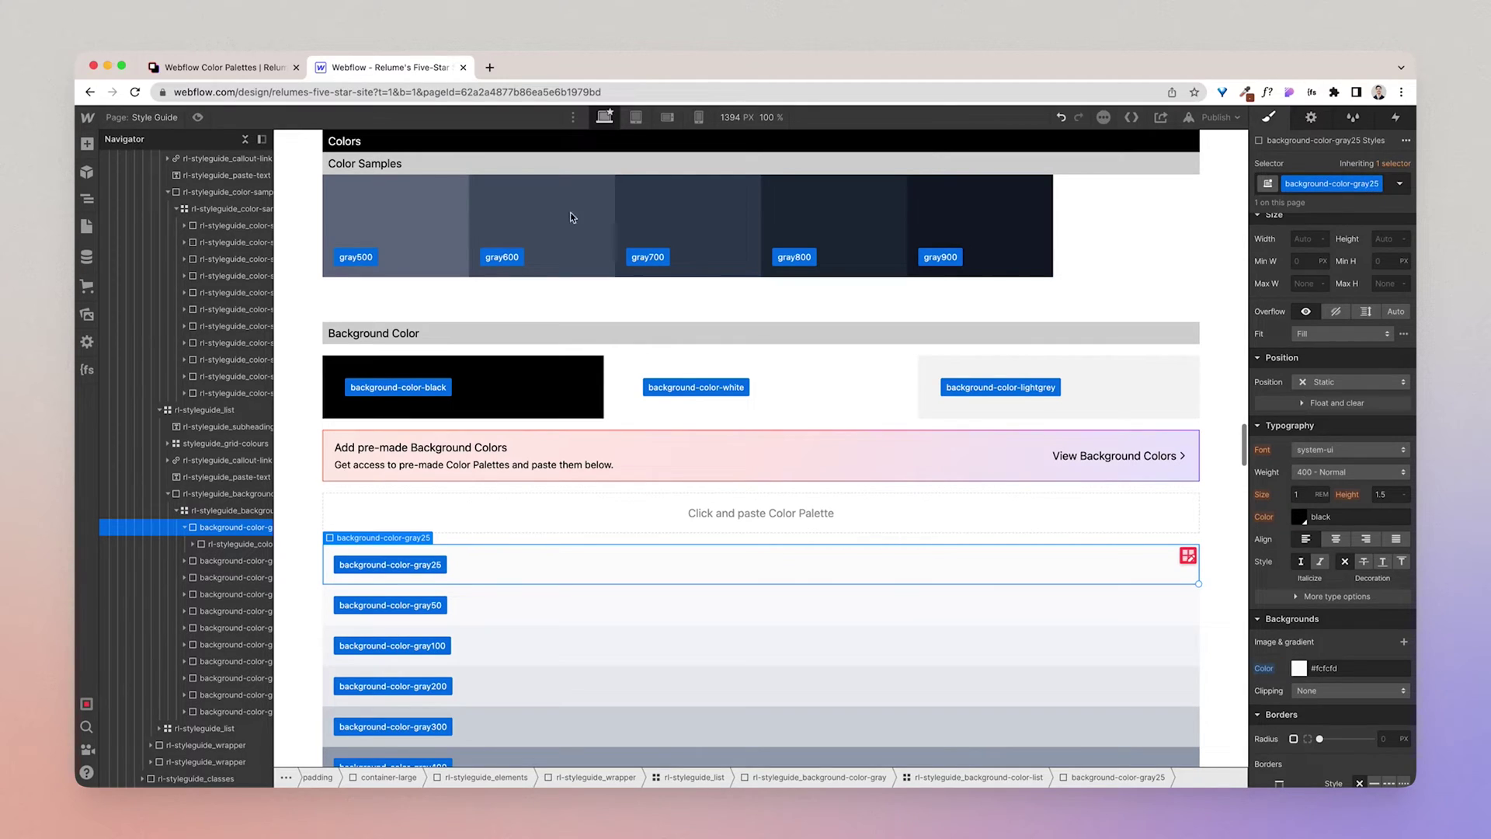
left_click(86, 226)
left_click(138, 226)
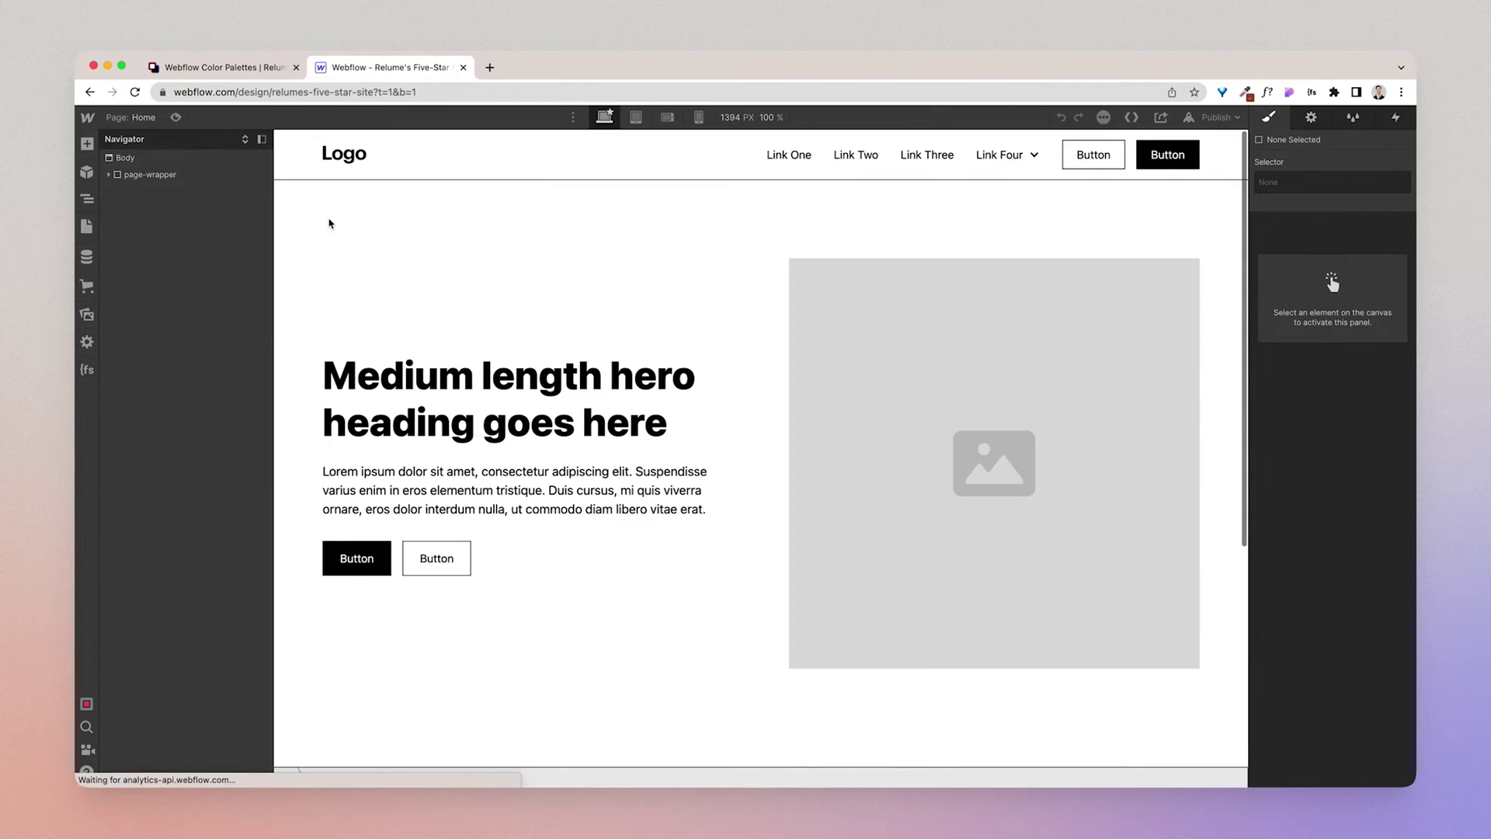
Add the combo class background-color-gray100 to the section-header1 hero section.
left_click(290, 210)
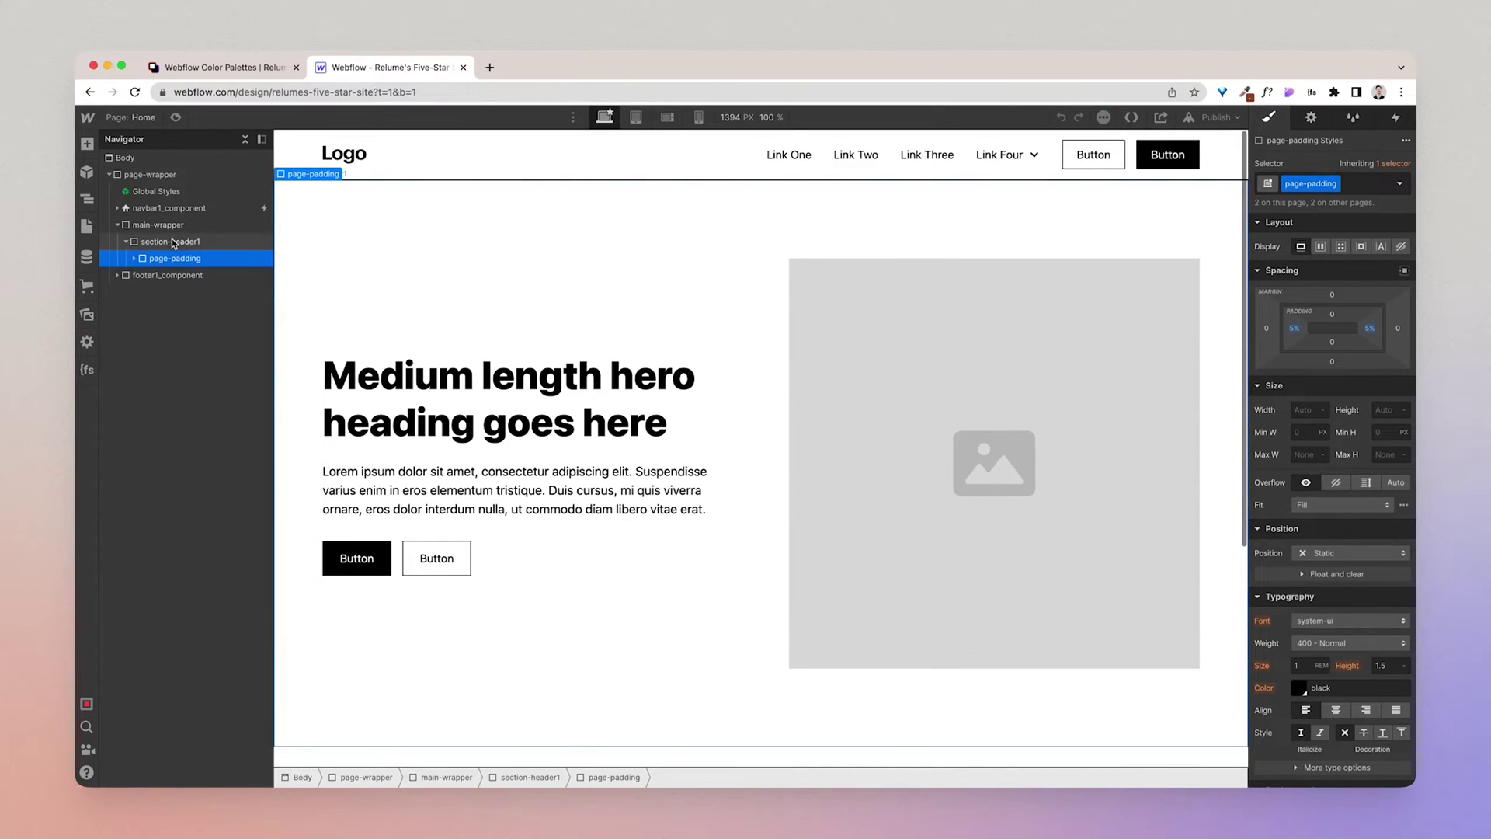
left_click(169, 242)
left_click(1366, 181)
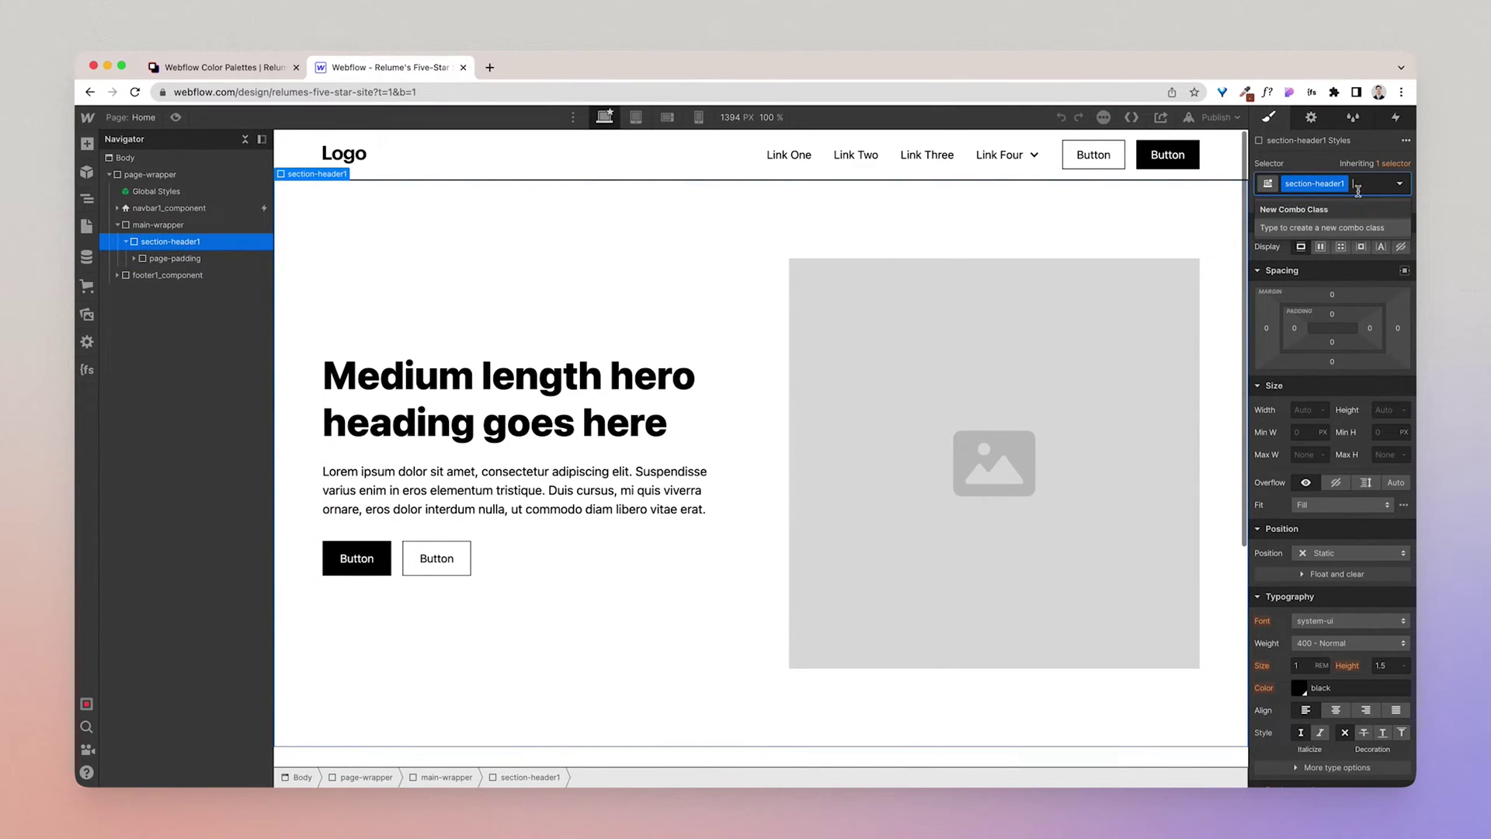
type("background")
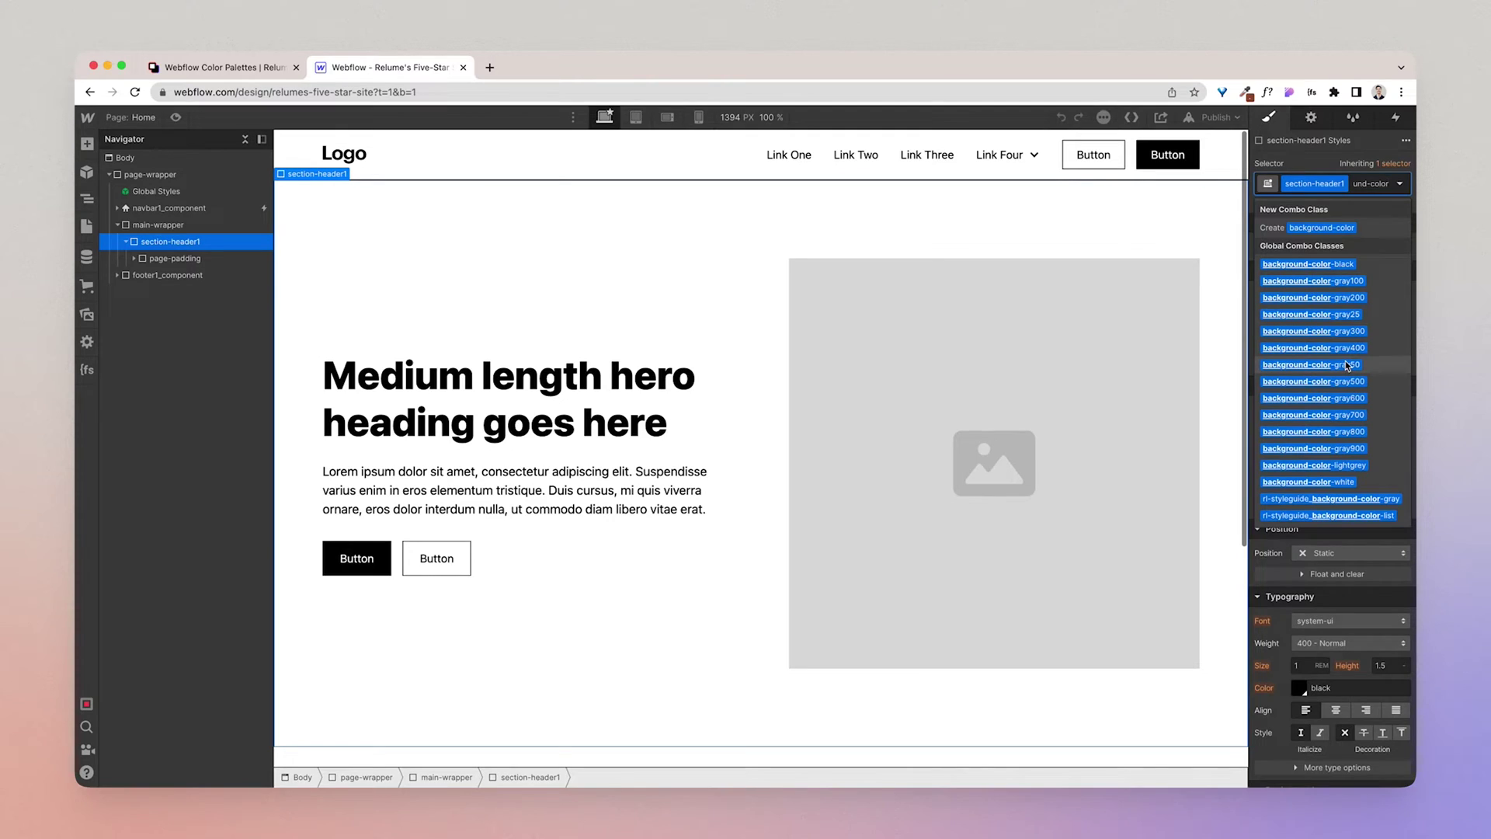
left_click(1345, 281)
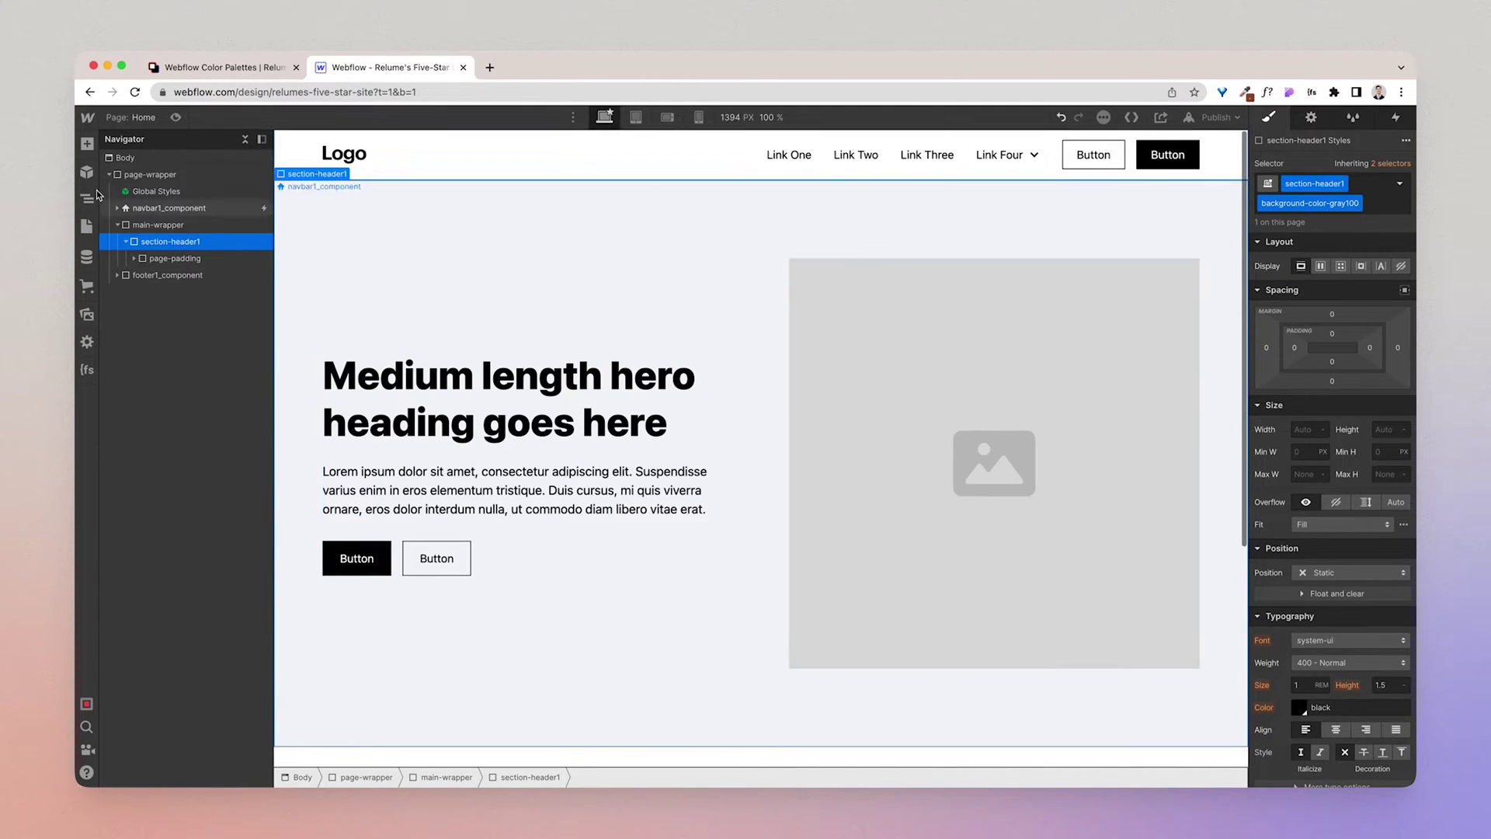
Open the Style Guide page and copy Relume's Gray text-colour palette.
left_click(86, 226)
left_click(172, 249)
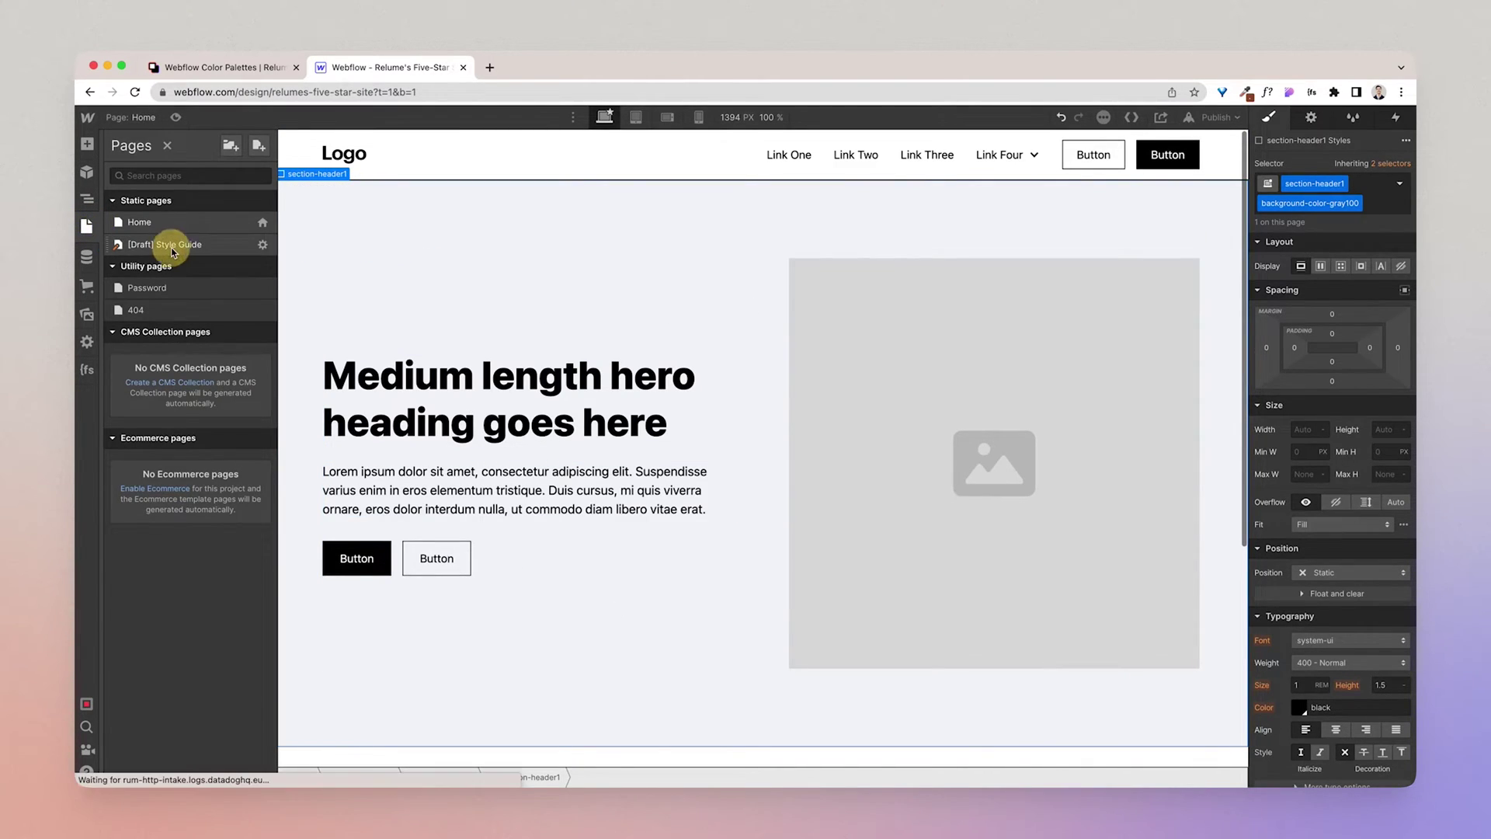
scroll(632, 455, "down", 20)
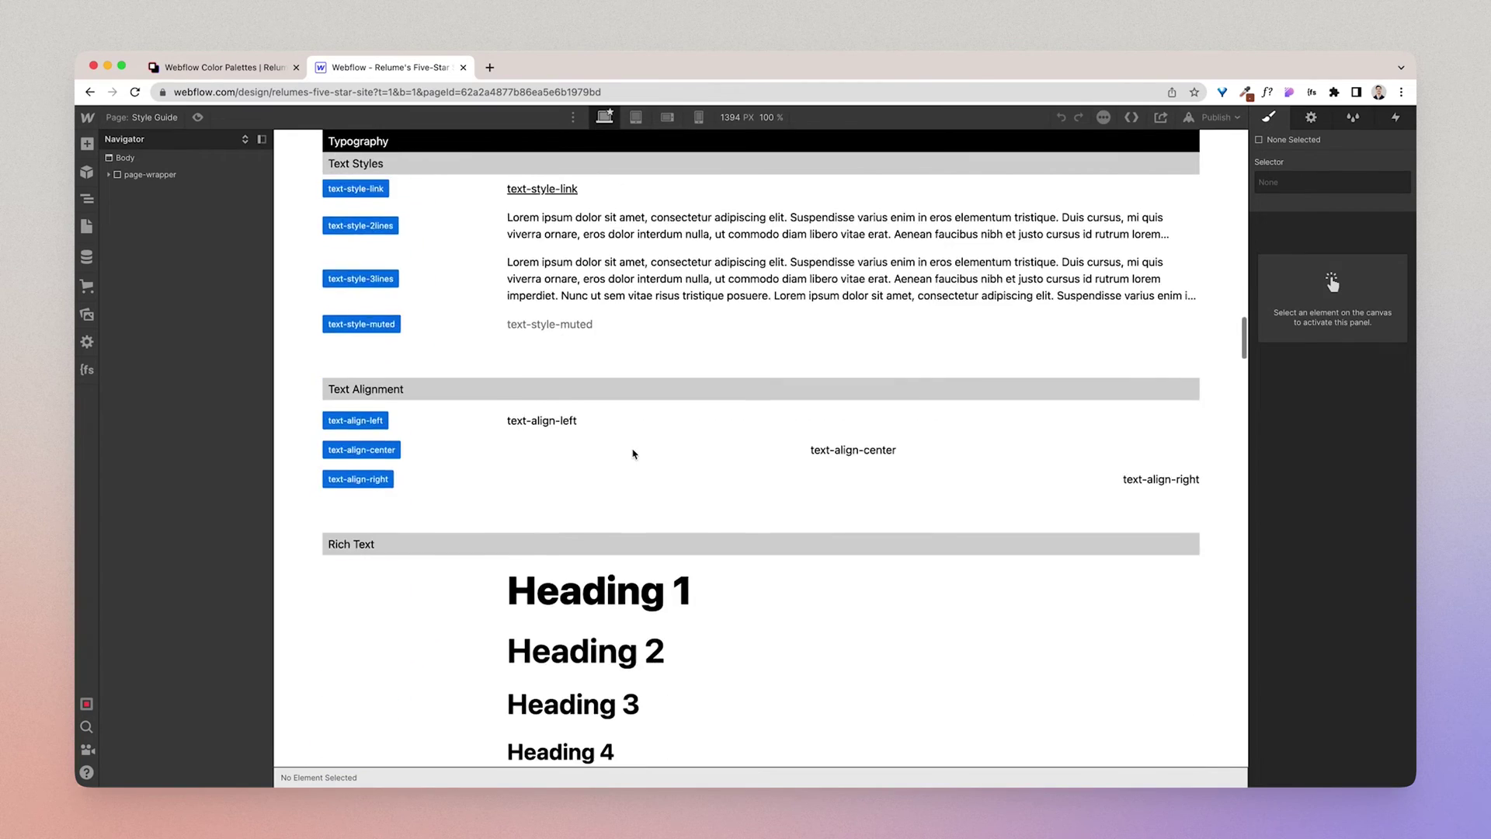
scroll(633, 455, "down", 5)
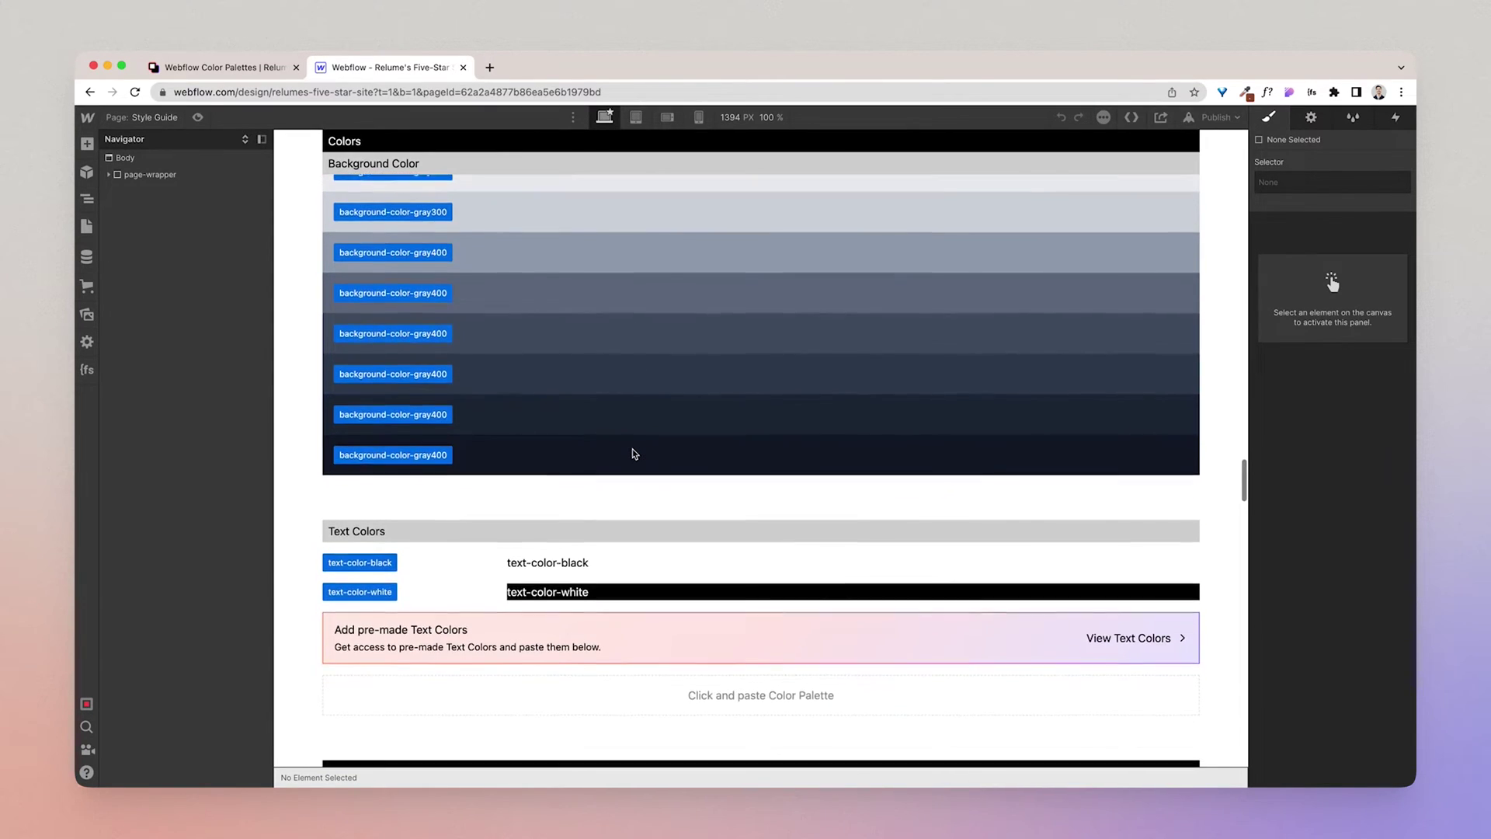
left_click(251, 70)
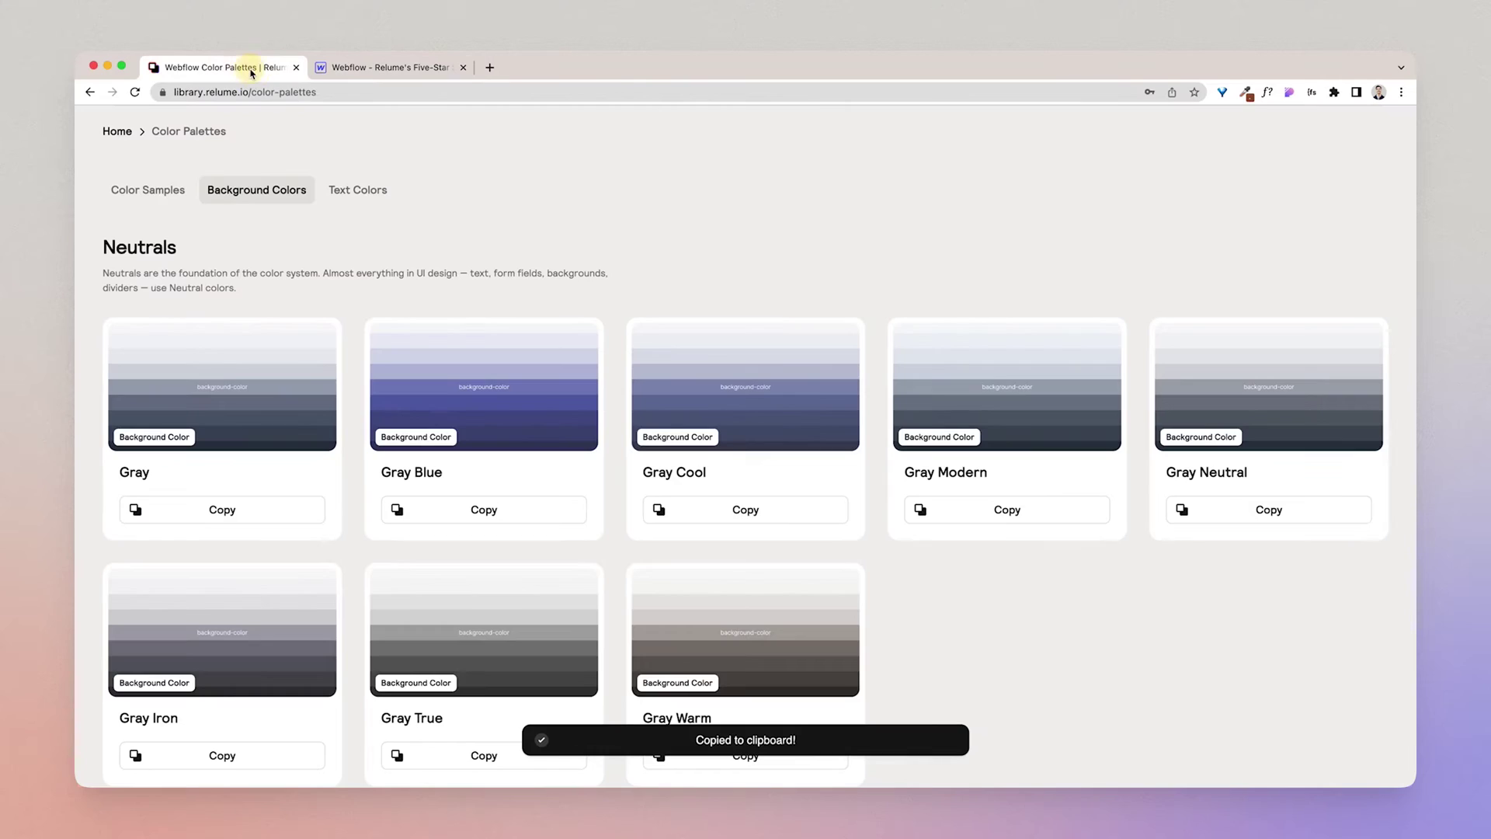
left_click(354, 195)
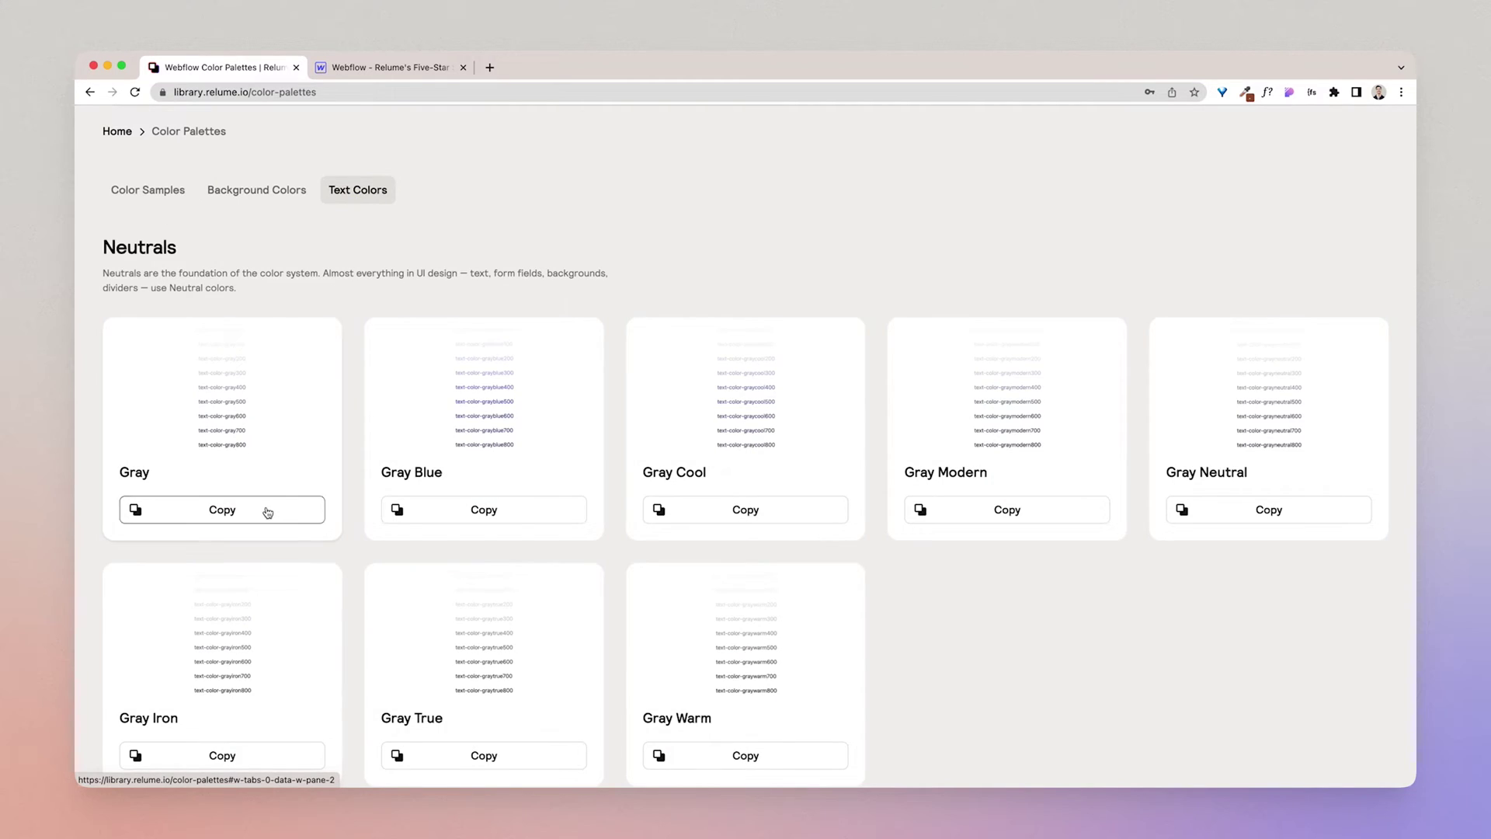
left_click(267, 512)
Paste the Gray text-colour classes into the Text Colors palette box.
left_click(350, 67)
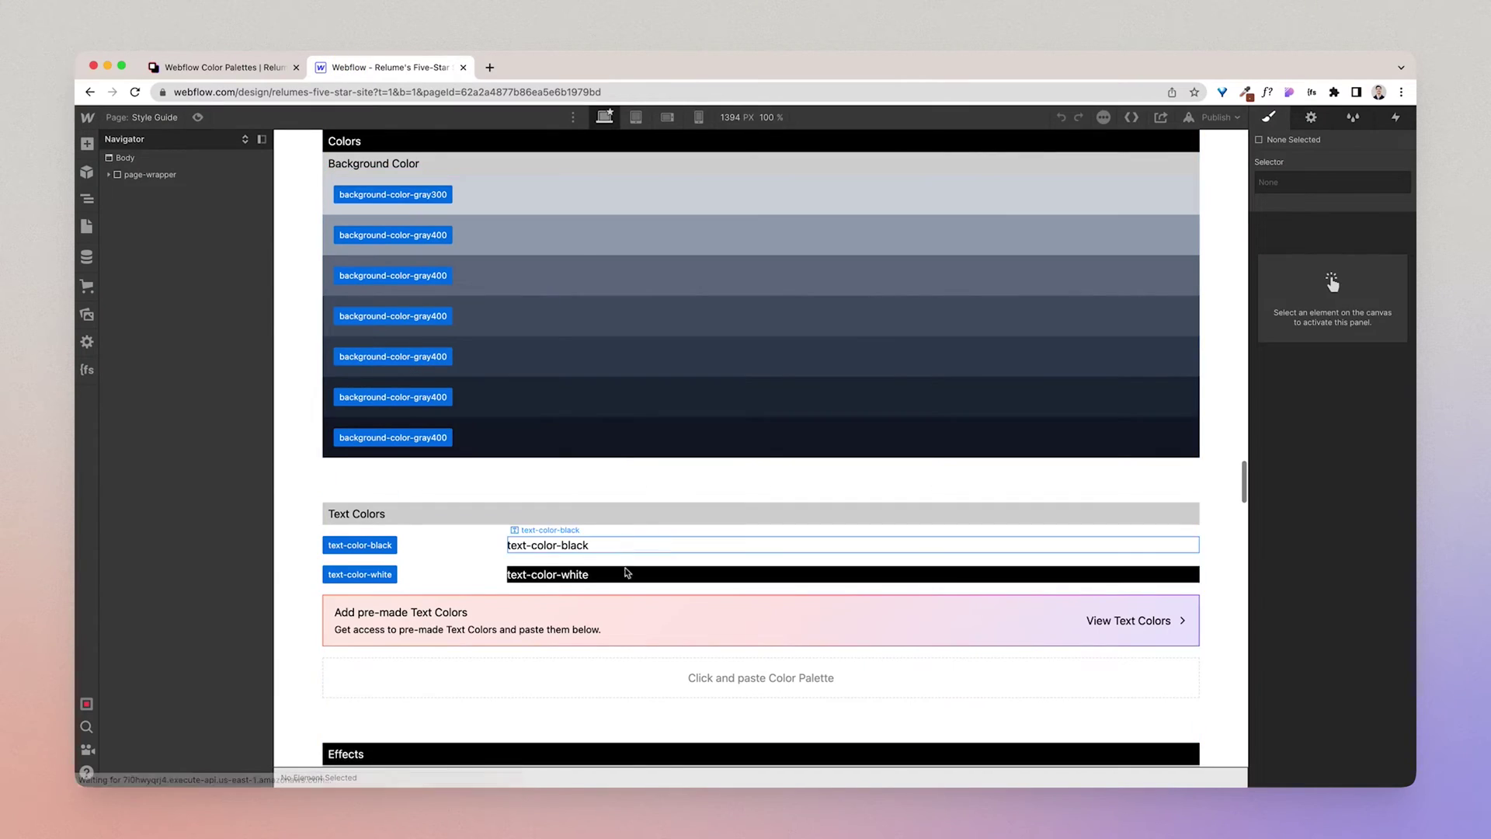
left_click(620, 686)
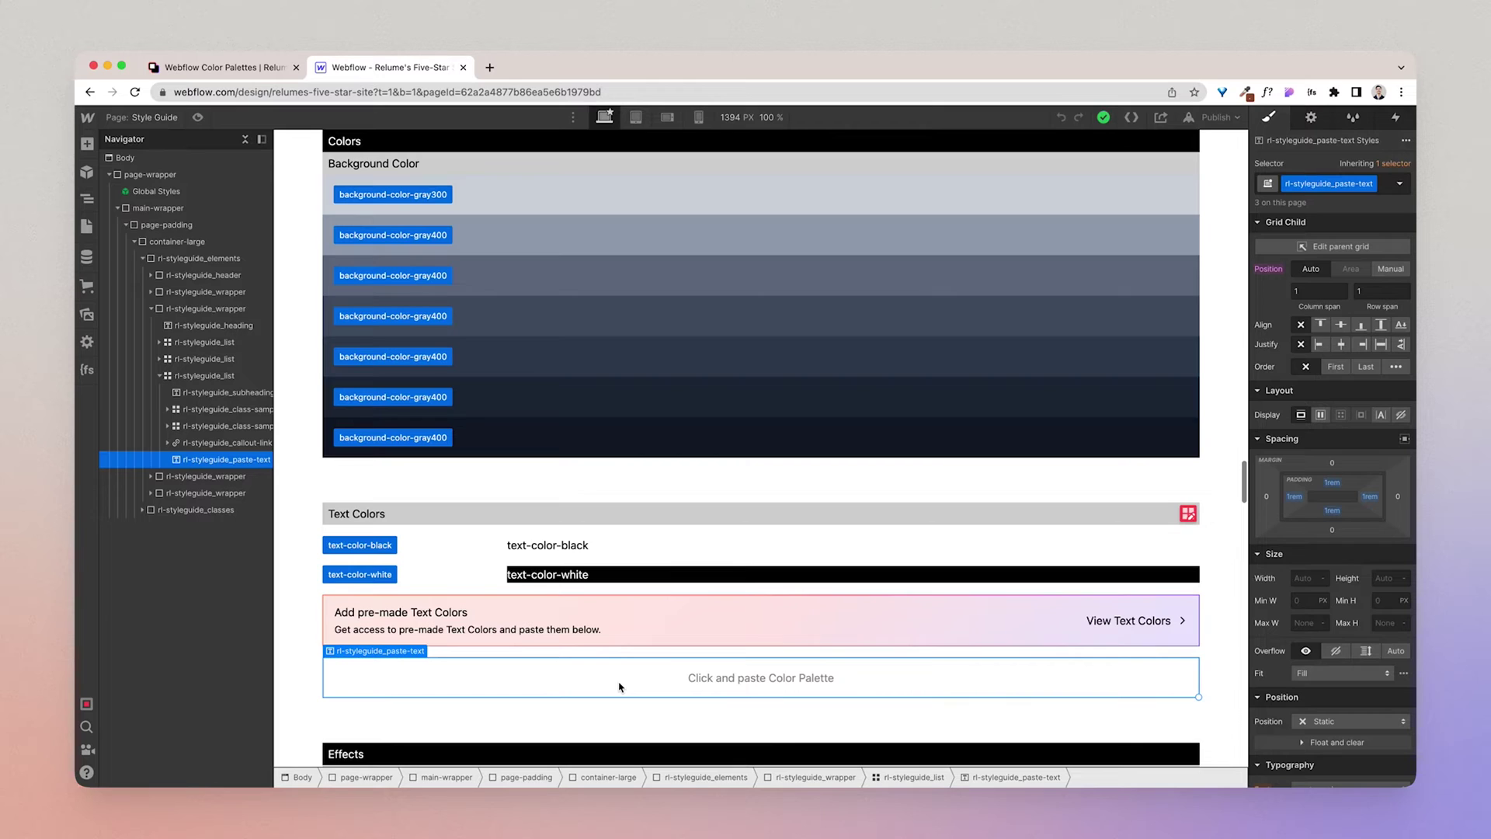
key("super+v")
scroll(619, 682, "down", 3)
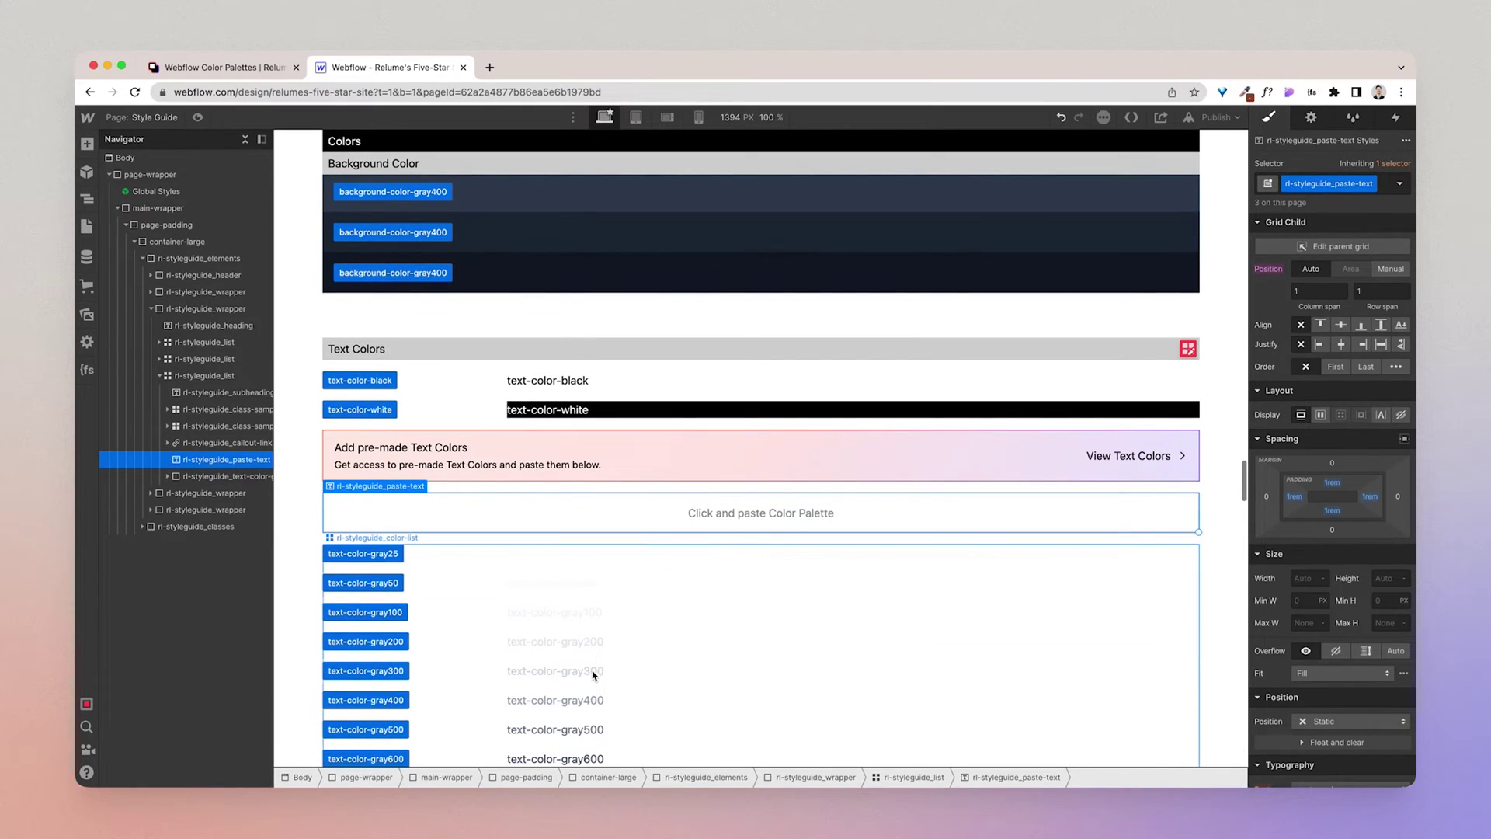
scroll(594, 674, "up", 20)
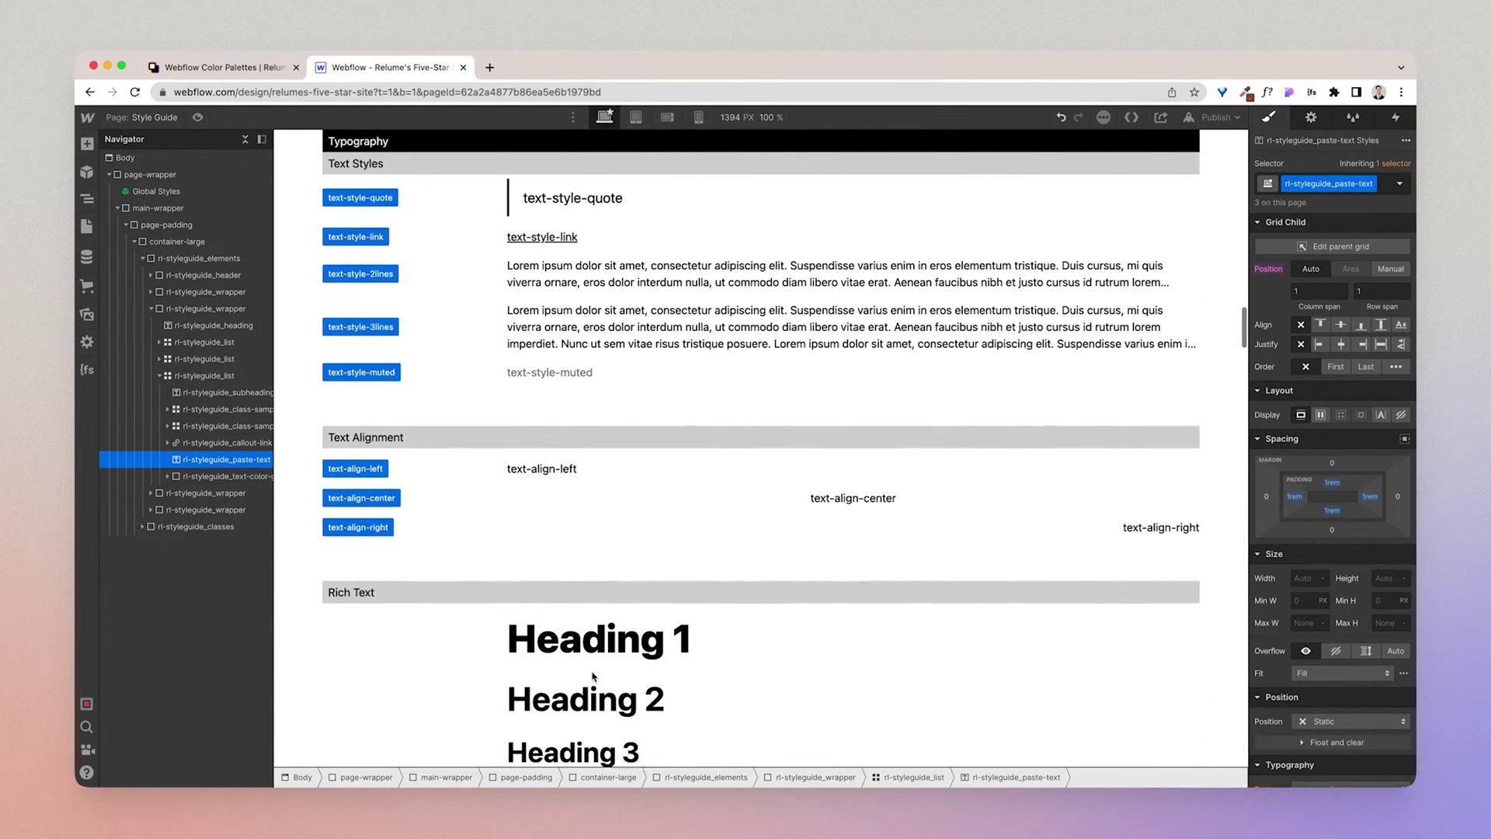
Apply text-color-gray700 to the heading-xxlarge sample heading.
left_click(606, 645)
scroll(932, 428, "up", 6)
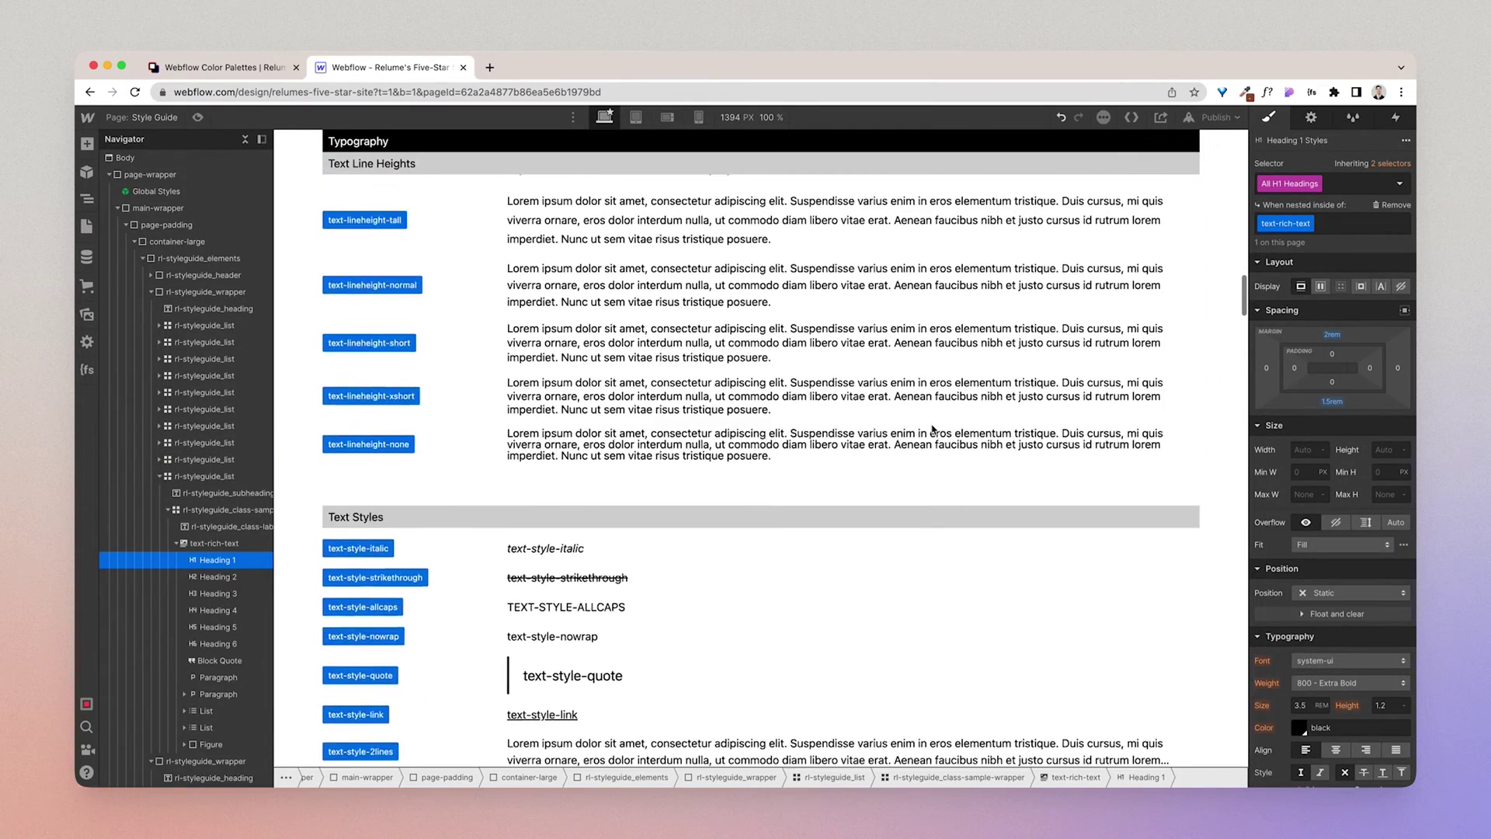
scroll(933, 428, "up", 10)
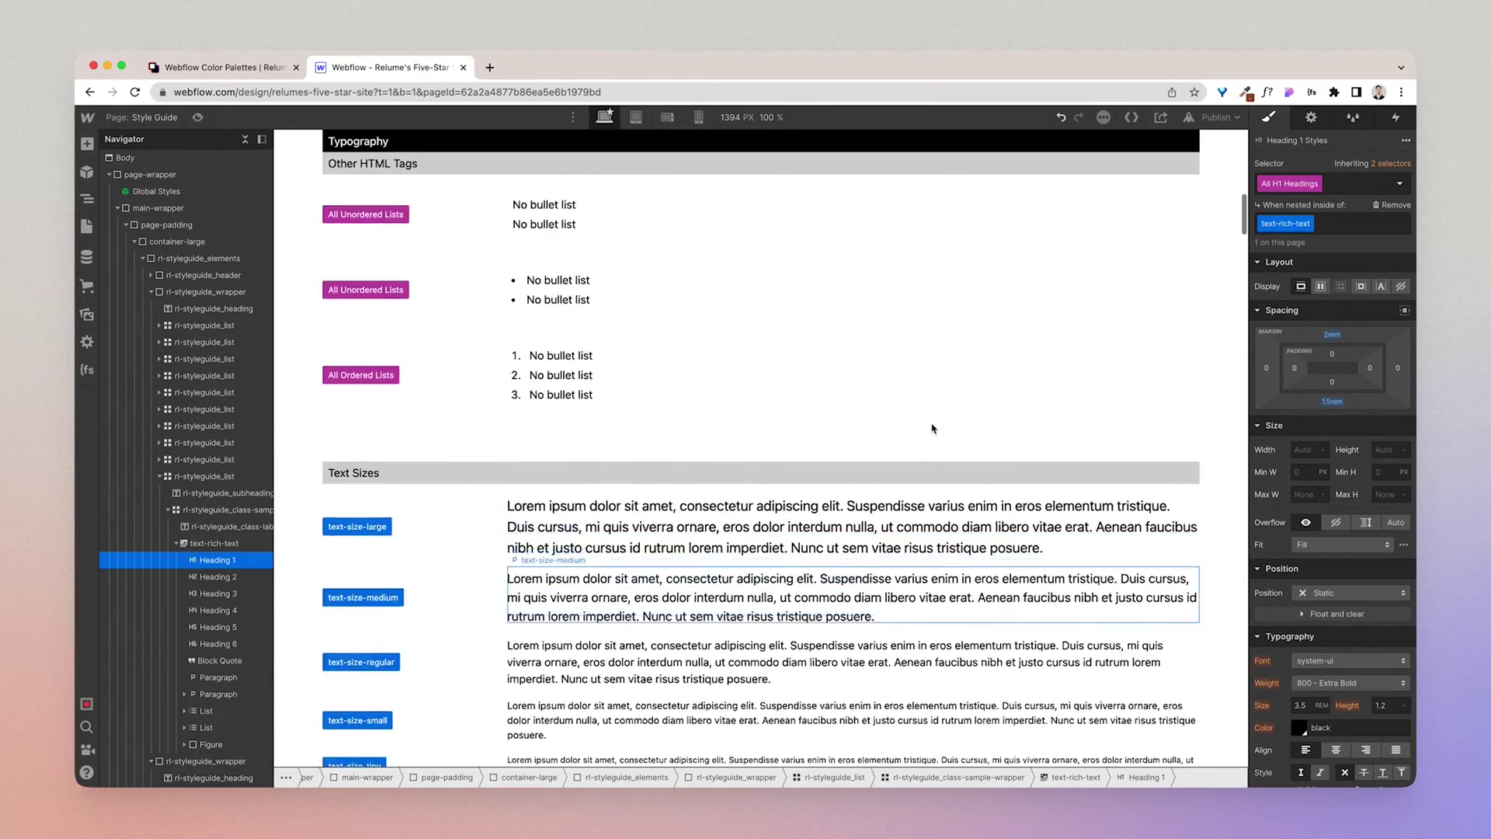
scroll(933, 428, "up", 6)
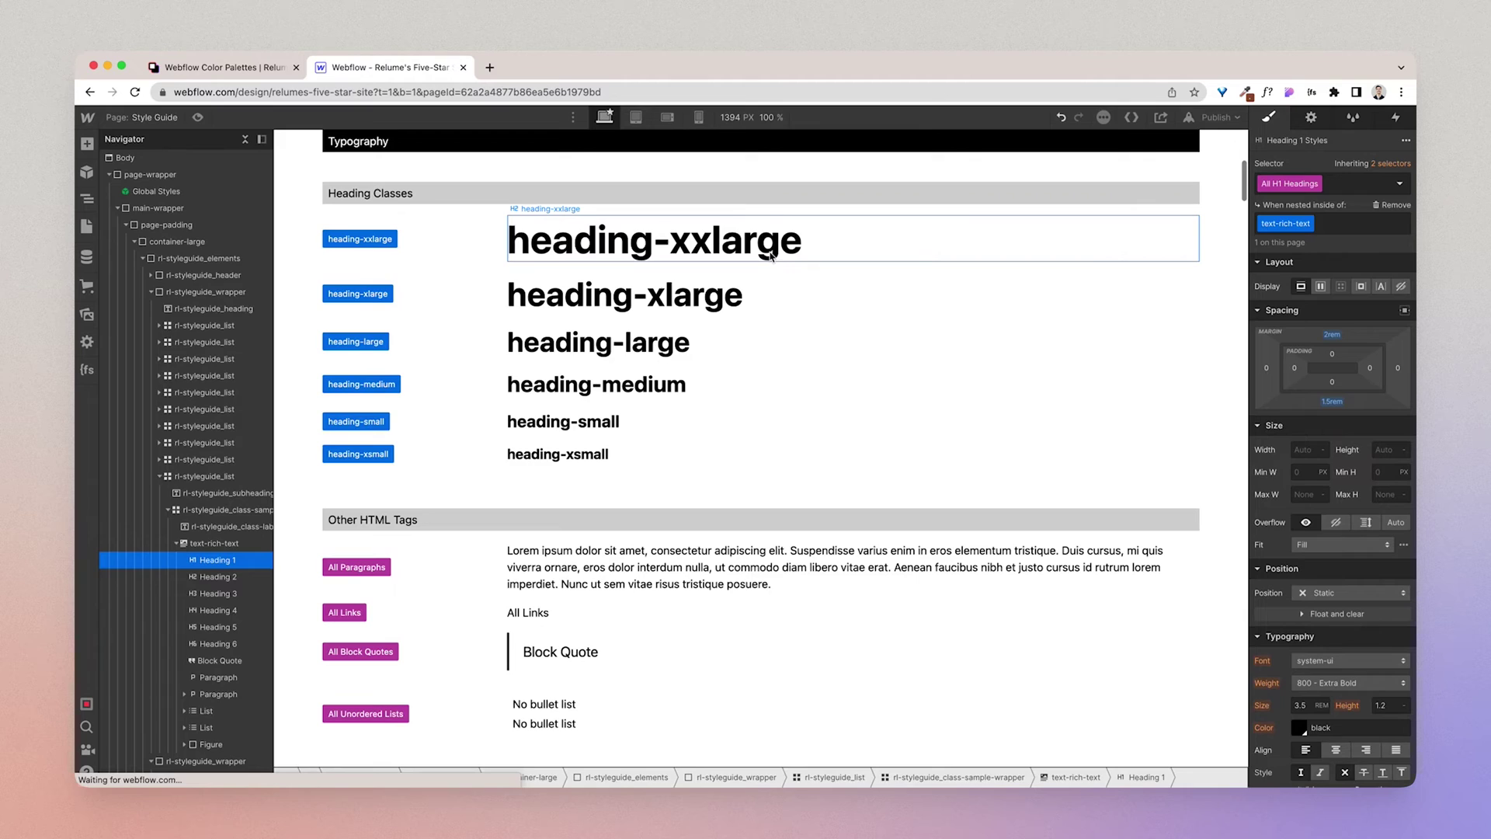
left_click(771, 256)
left_click(1377, 185)
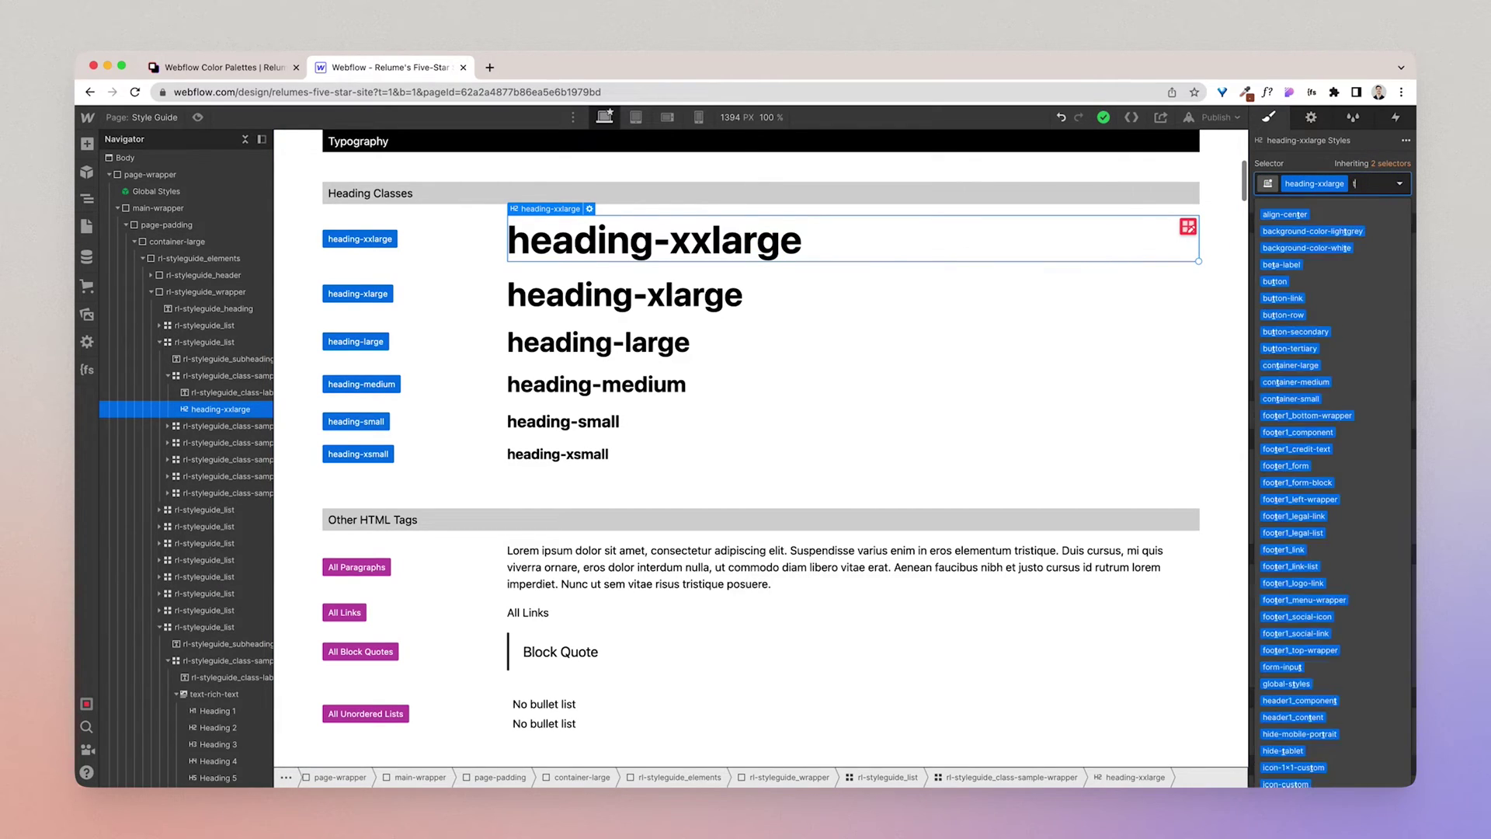
type("text-color")
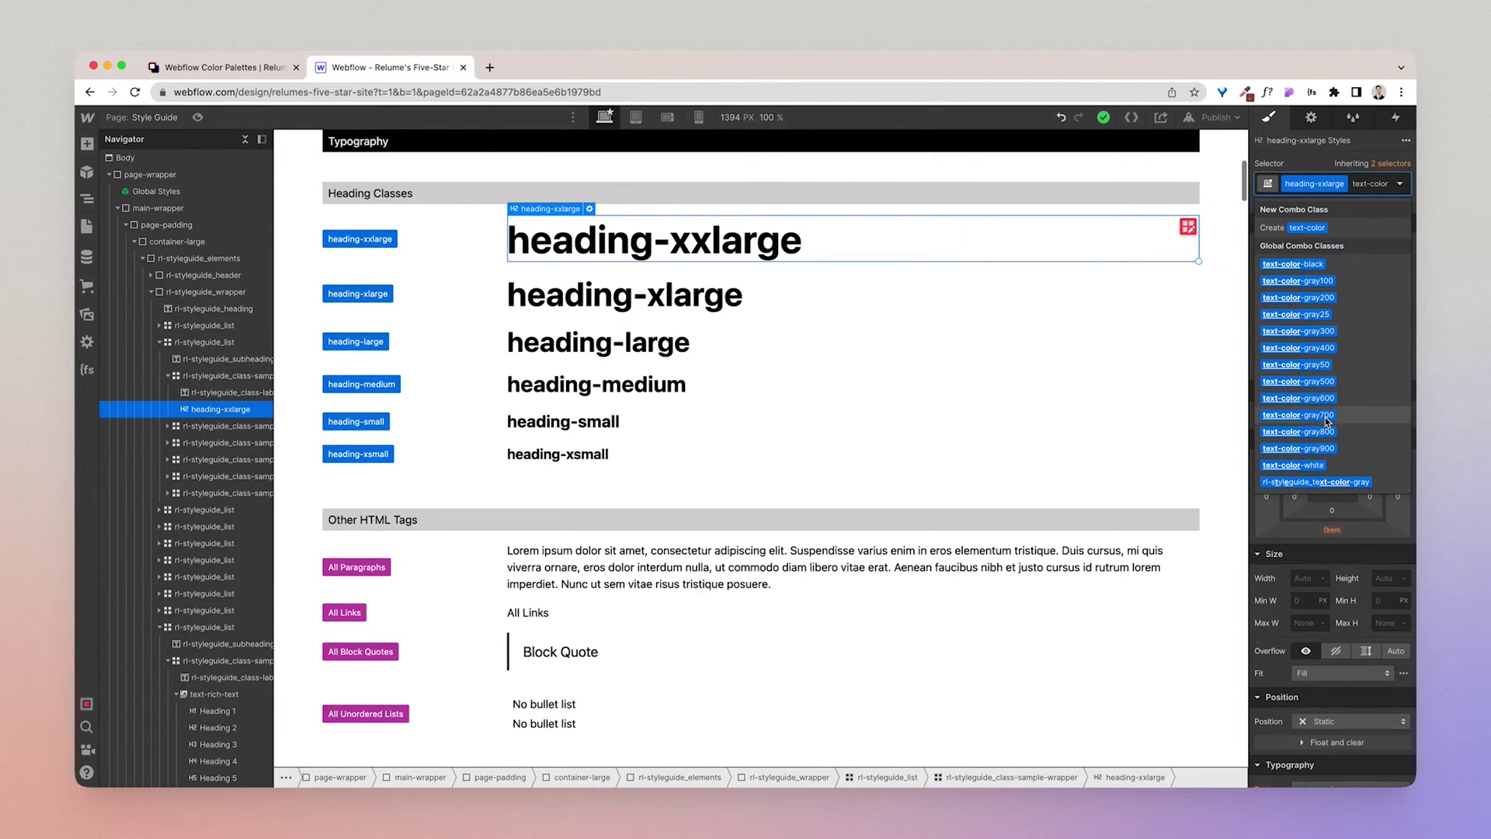
left_click(1325, 417)
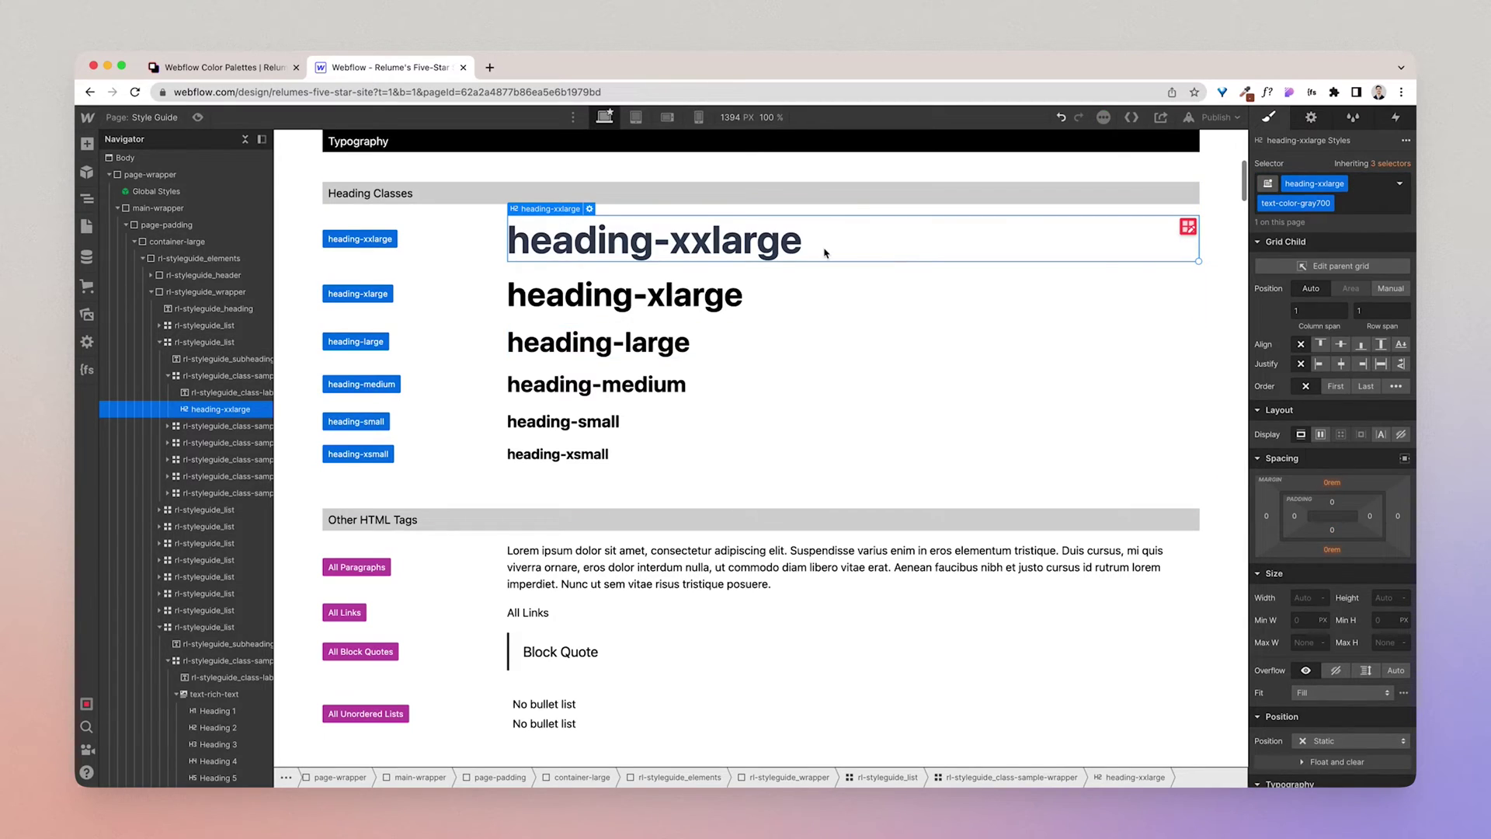
key("super+z")
scroll(646, 614, "down", 15)
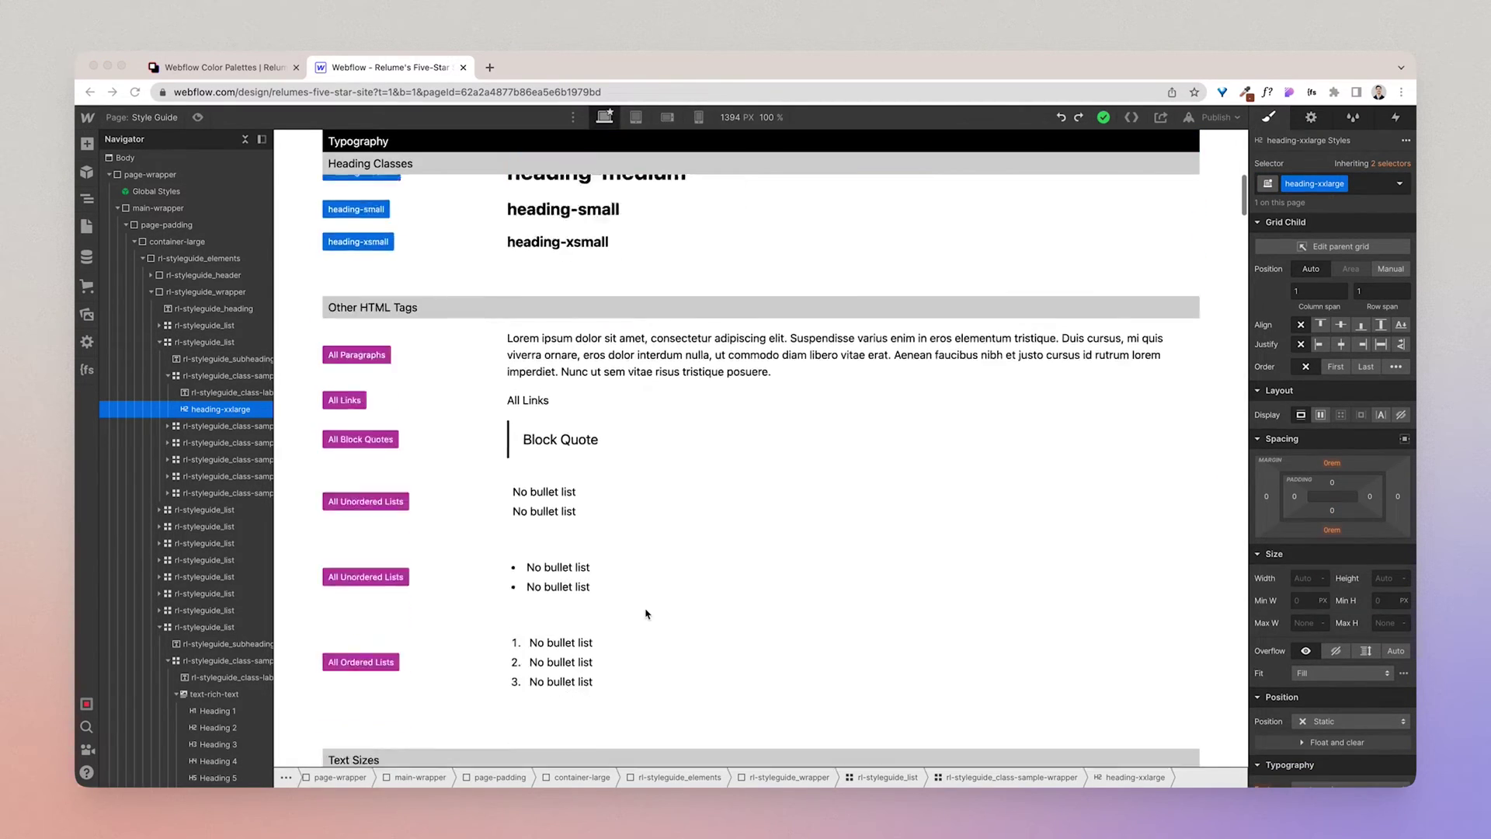
scroll(647, 614, "down", 20)
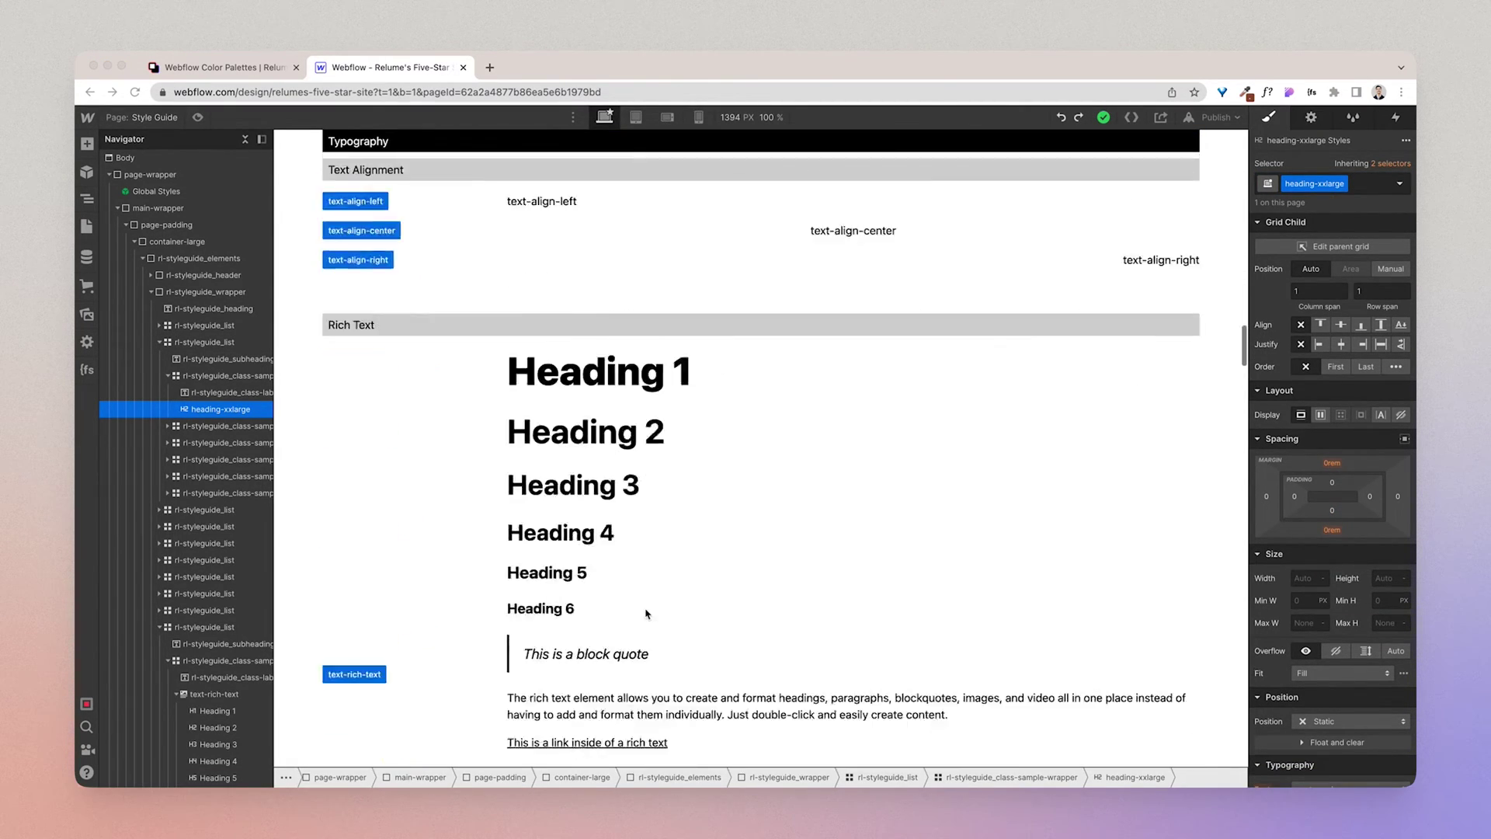
scroll(647, 614, "down", 15)
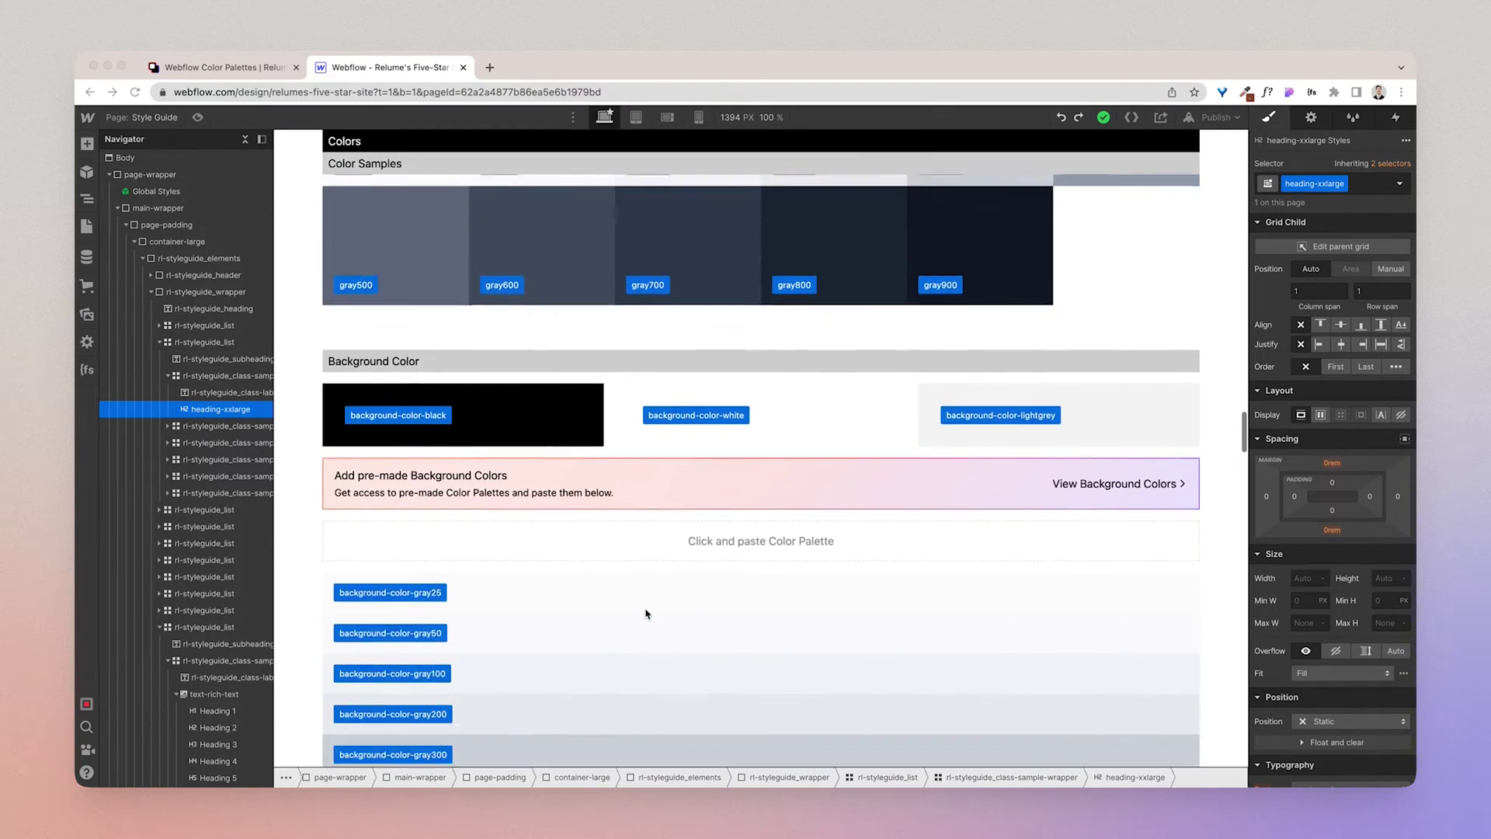
scroll(647, 615, "down", 20)
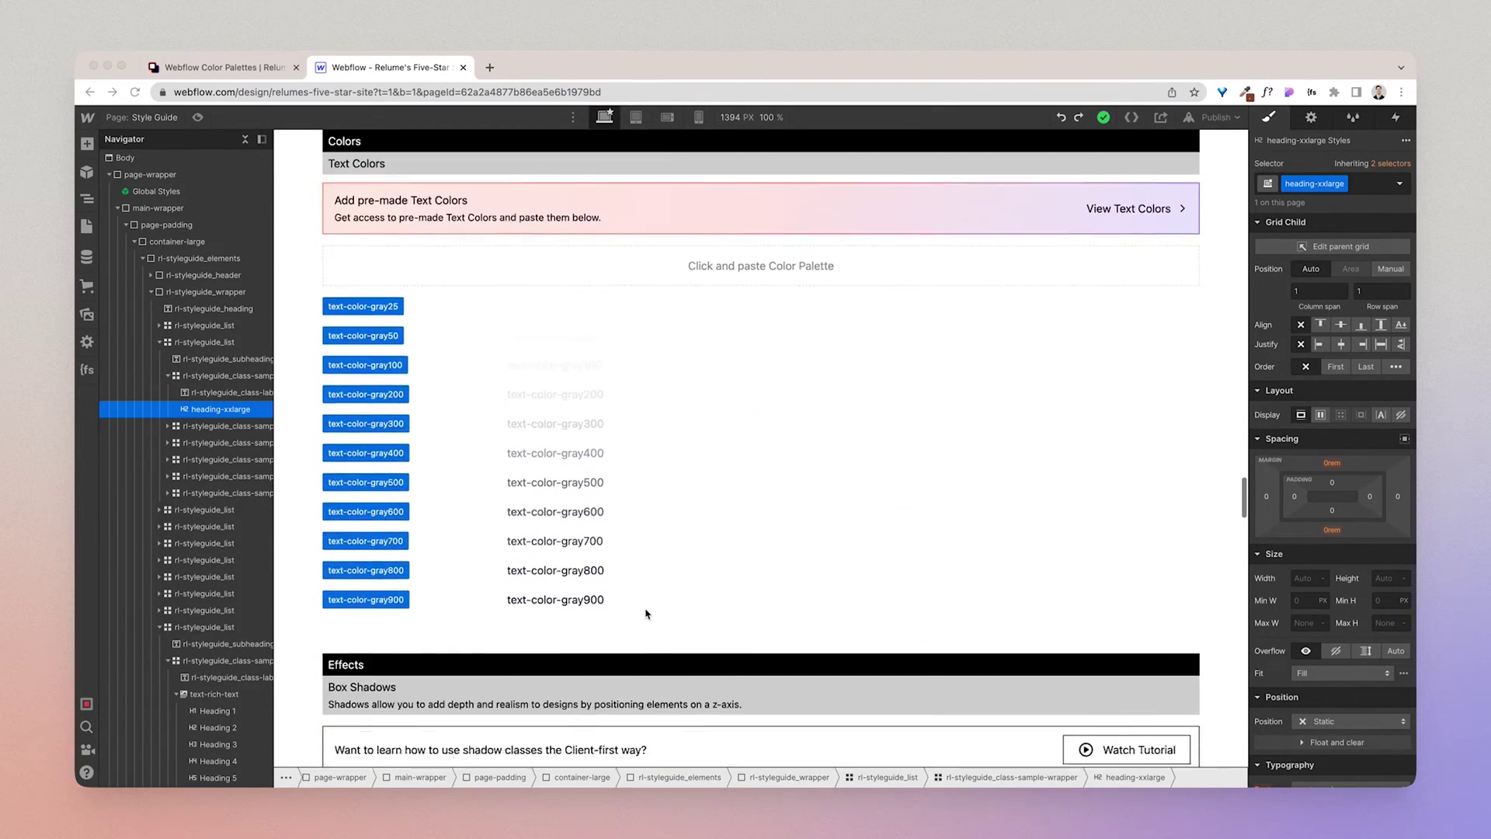
scroll(647, 614, "up", 3)
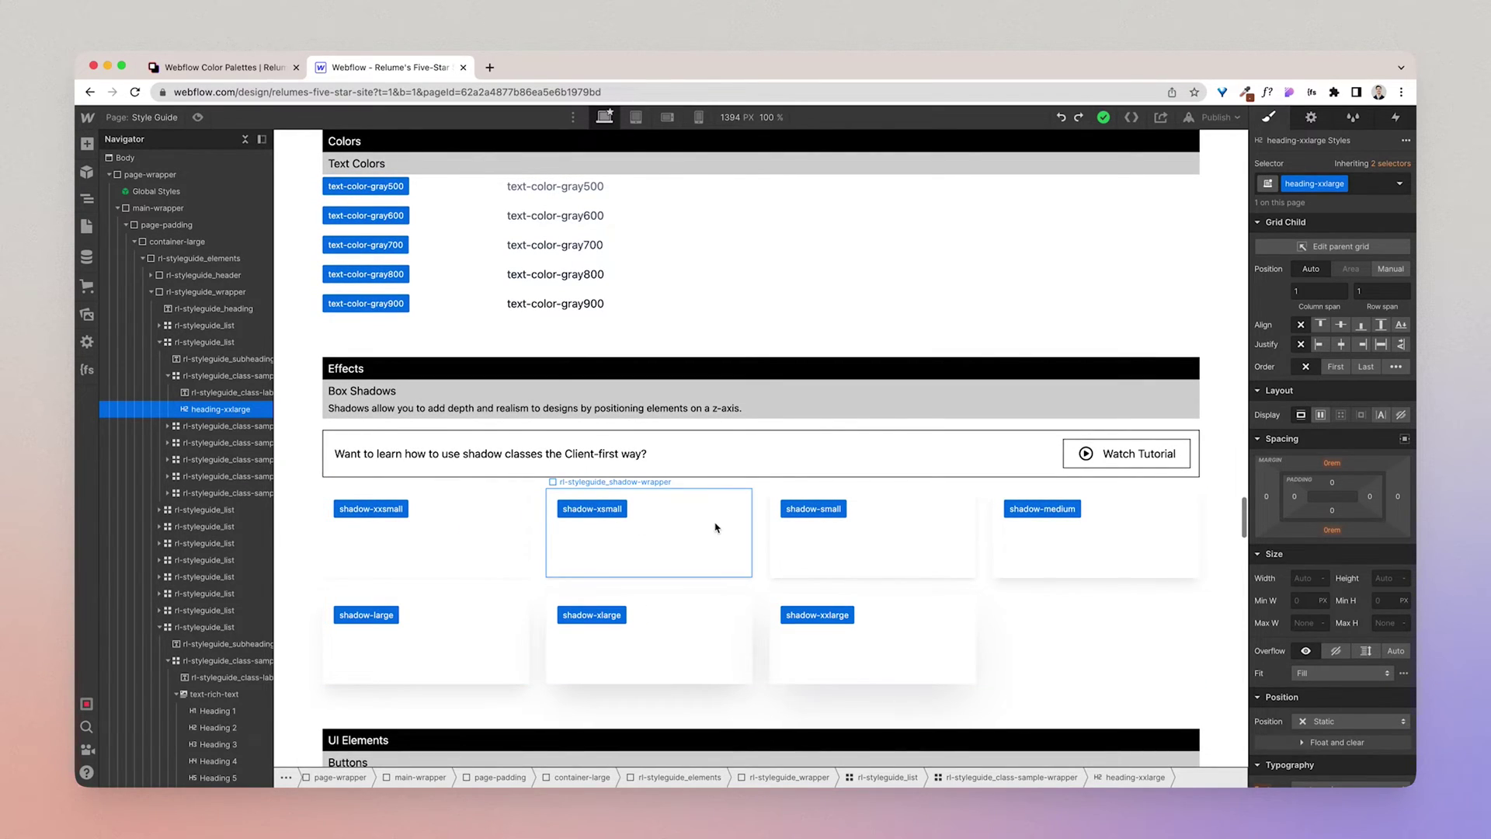
scroll(716, 528, "down", 2)
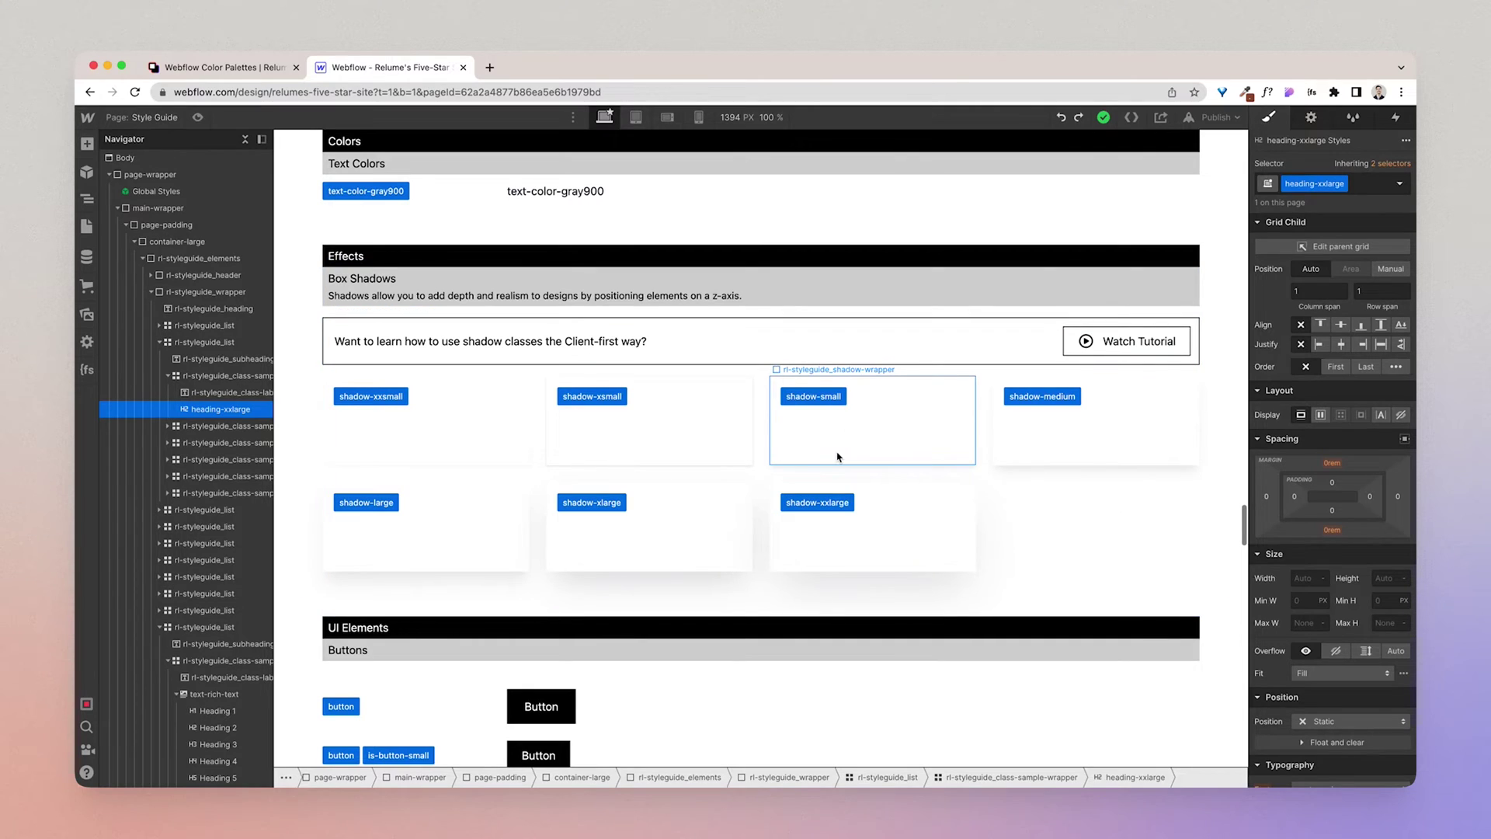
scroll(837, 457, "down", 6)
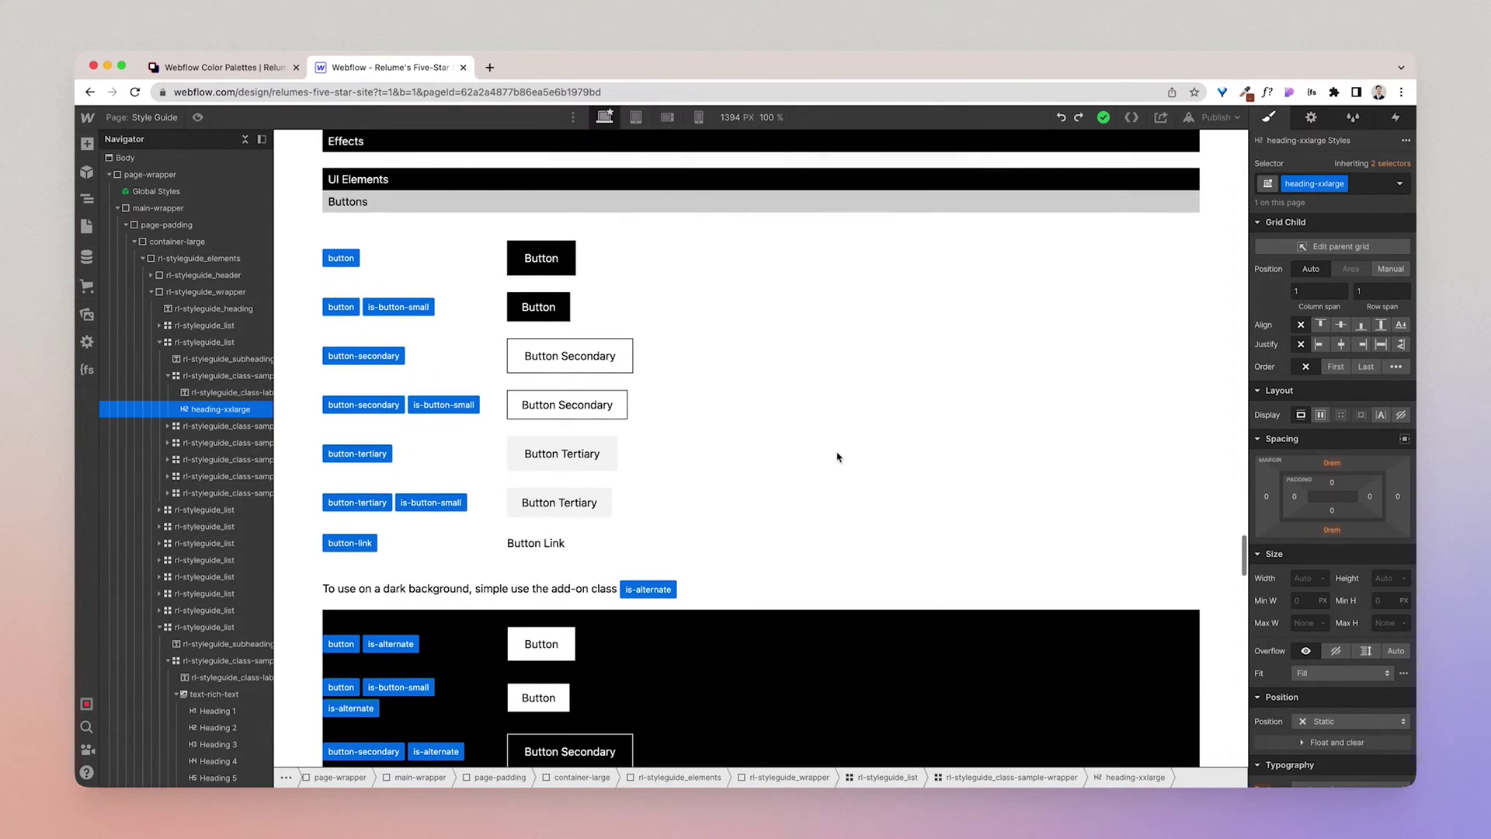
scroll(837, 457, "down", 10)
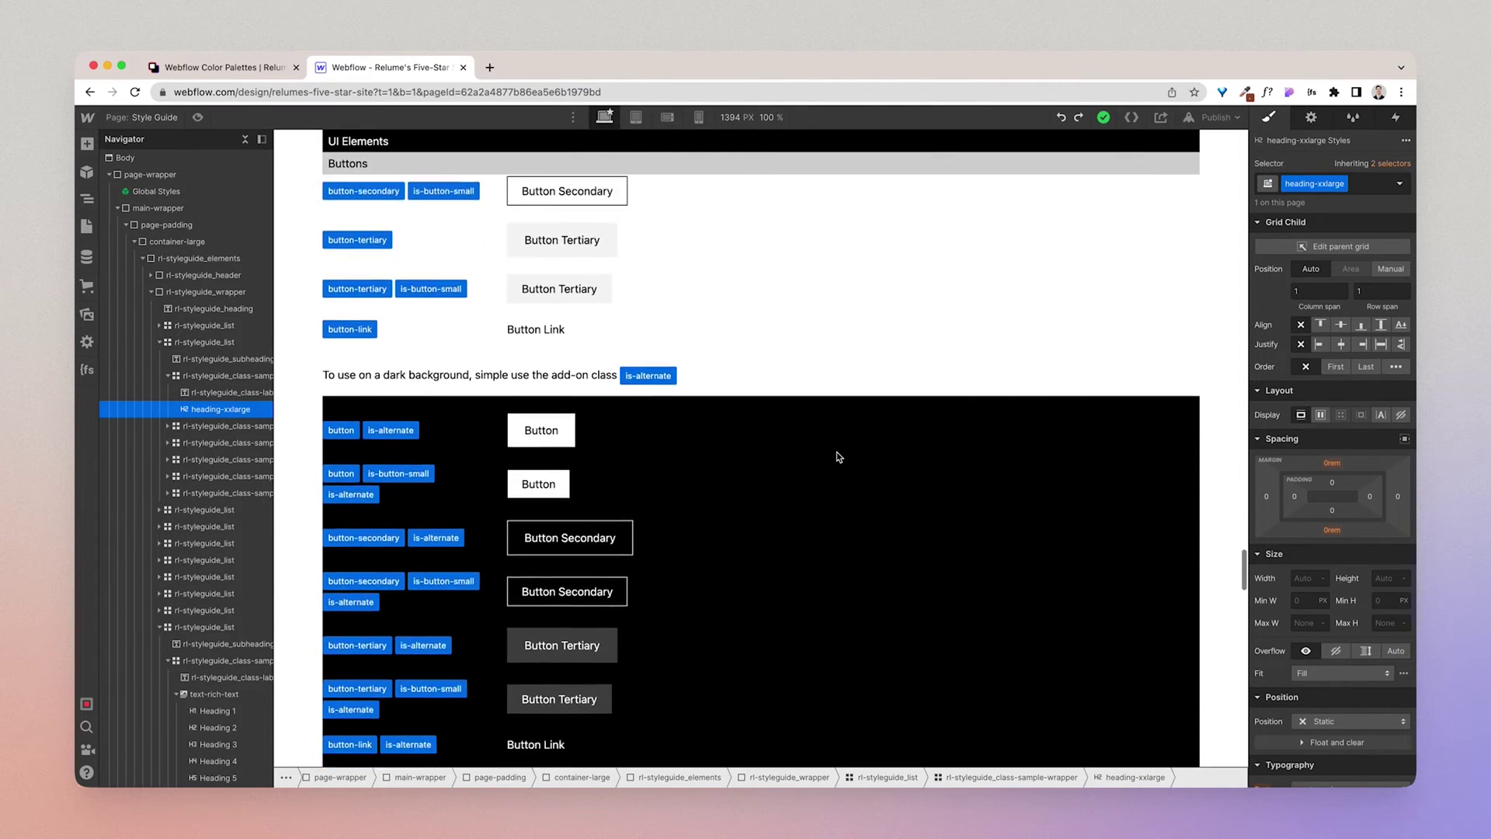
scroll(837, 456, "down", 12)
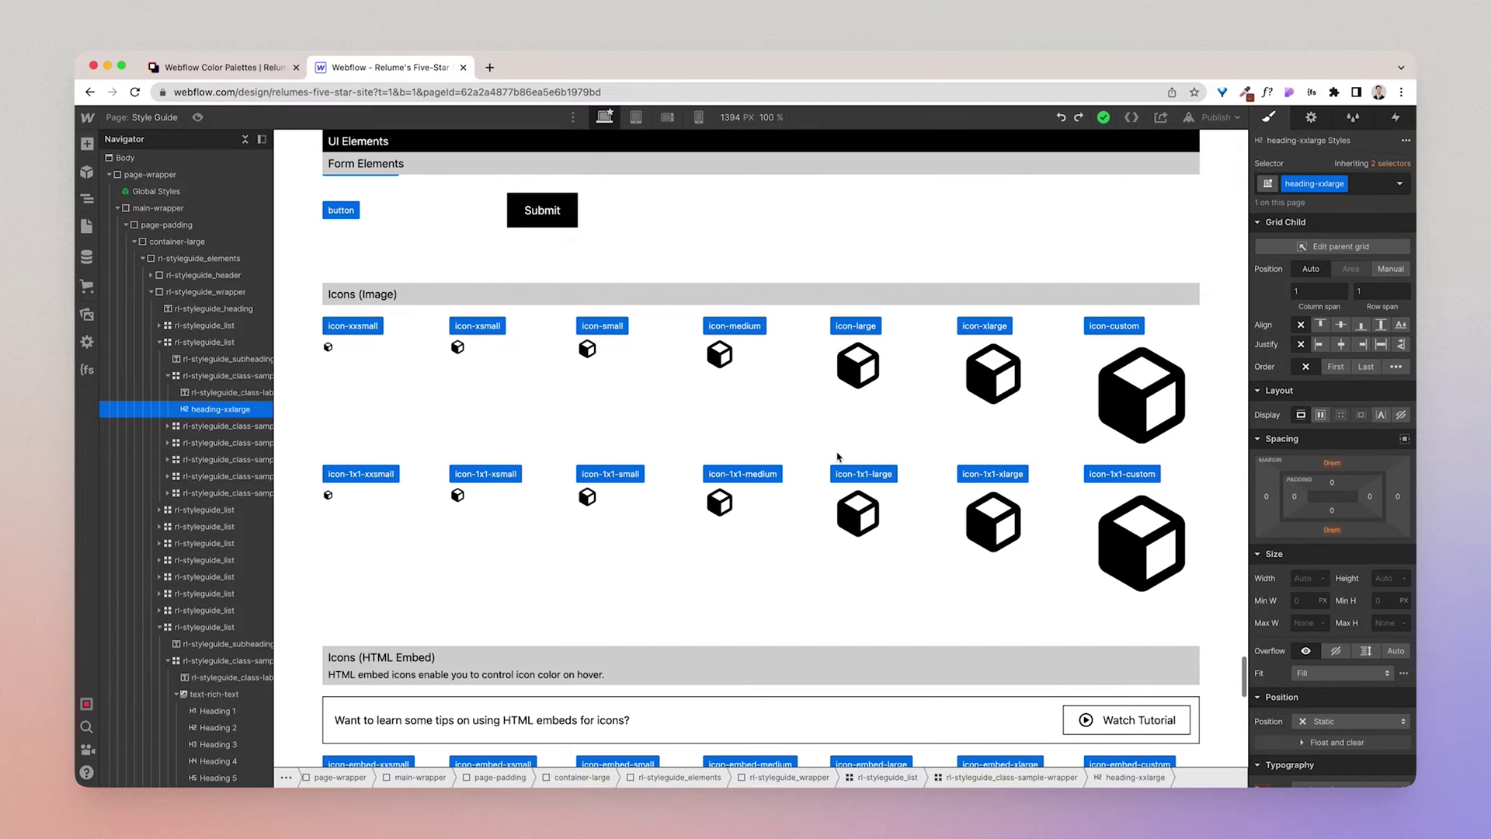
scroll(838, 456, "up", 20)
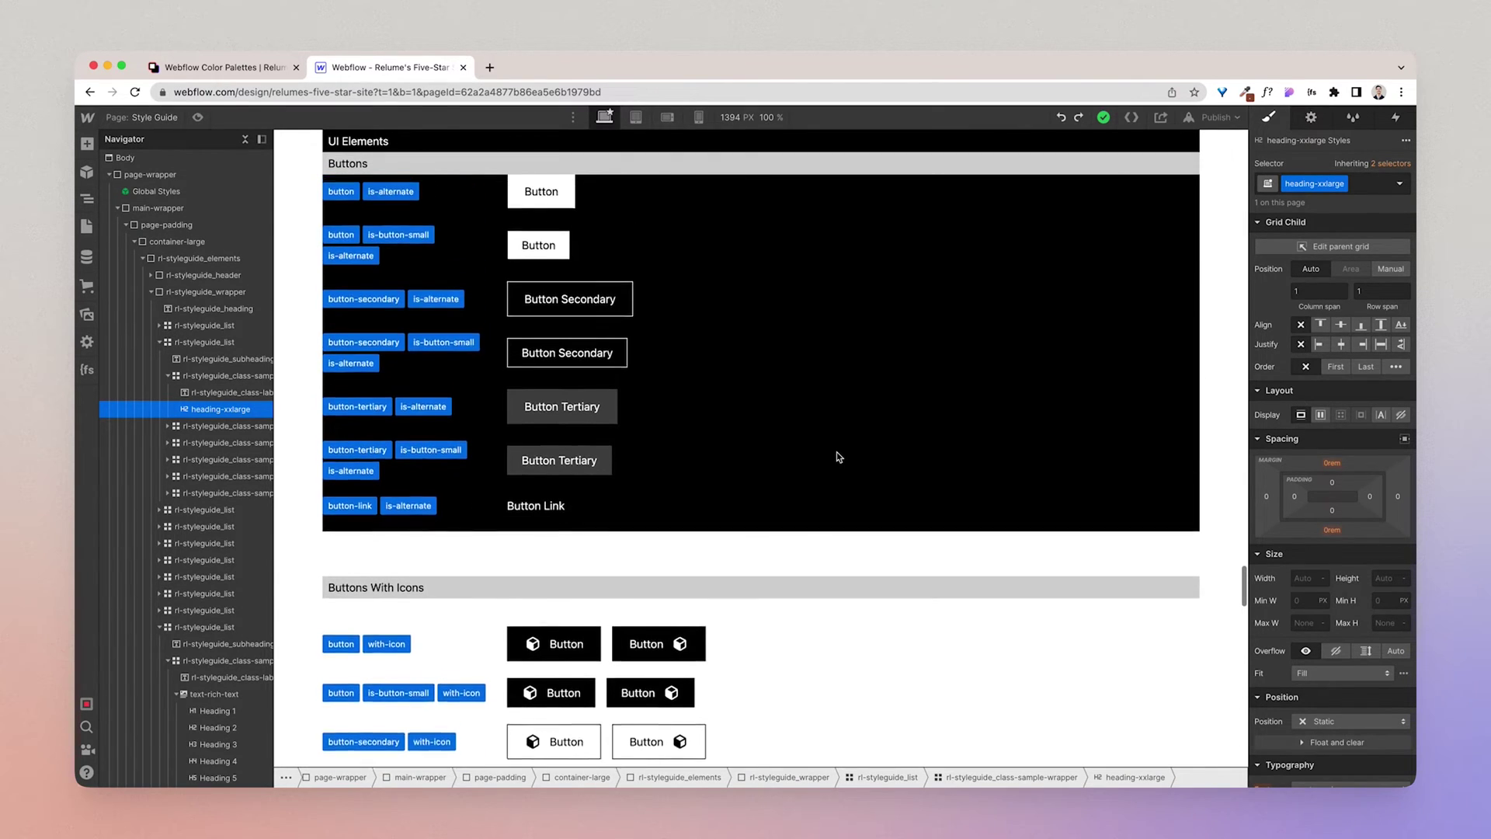
scroll(837, 457, "up", 6)
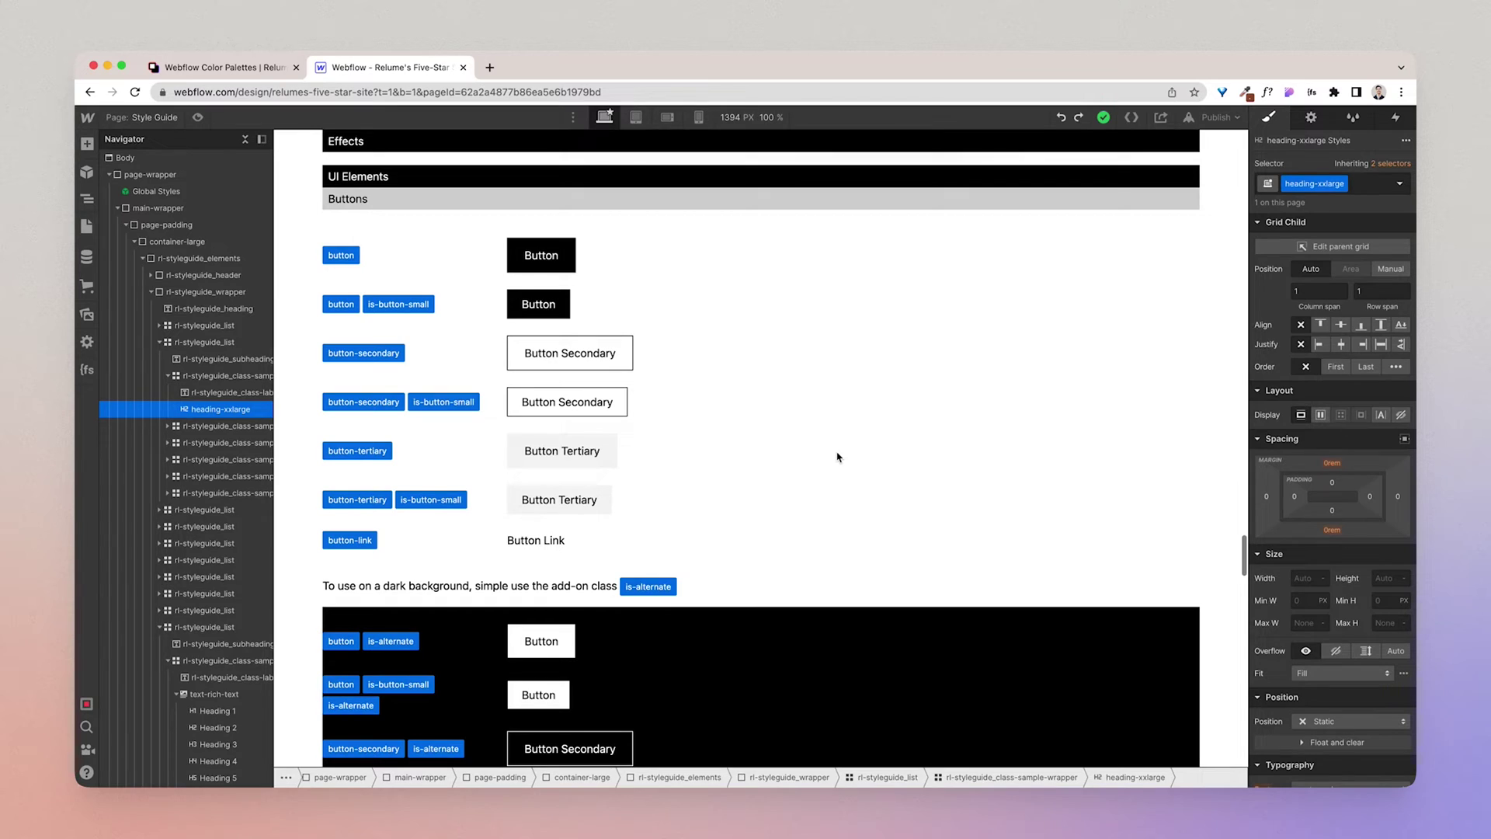
Delete the two Button Tertiary sample rows.
left_click(489, 454)
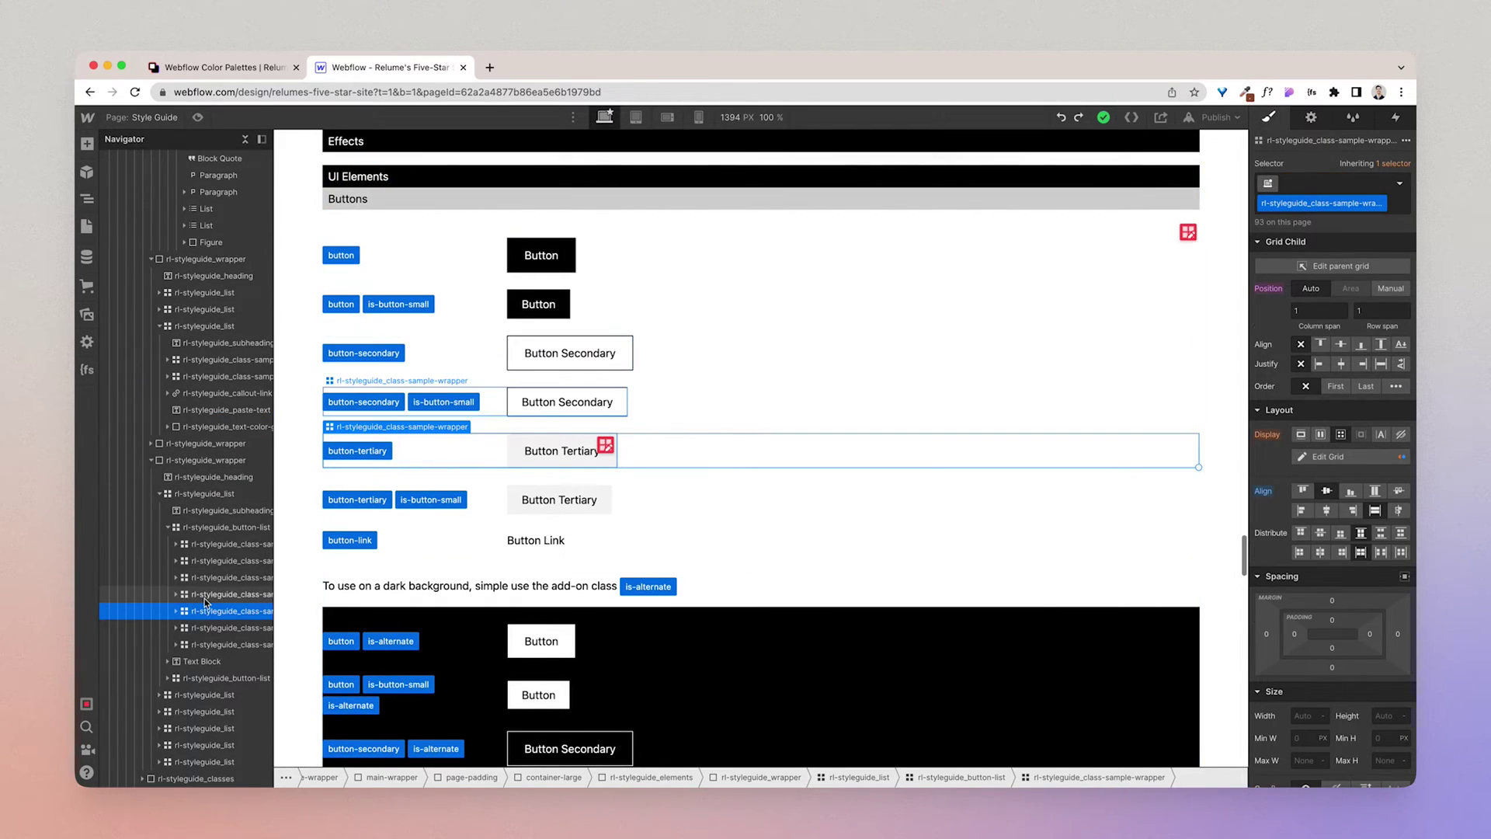
key("Delete")
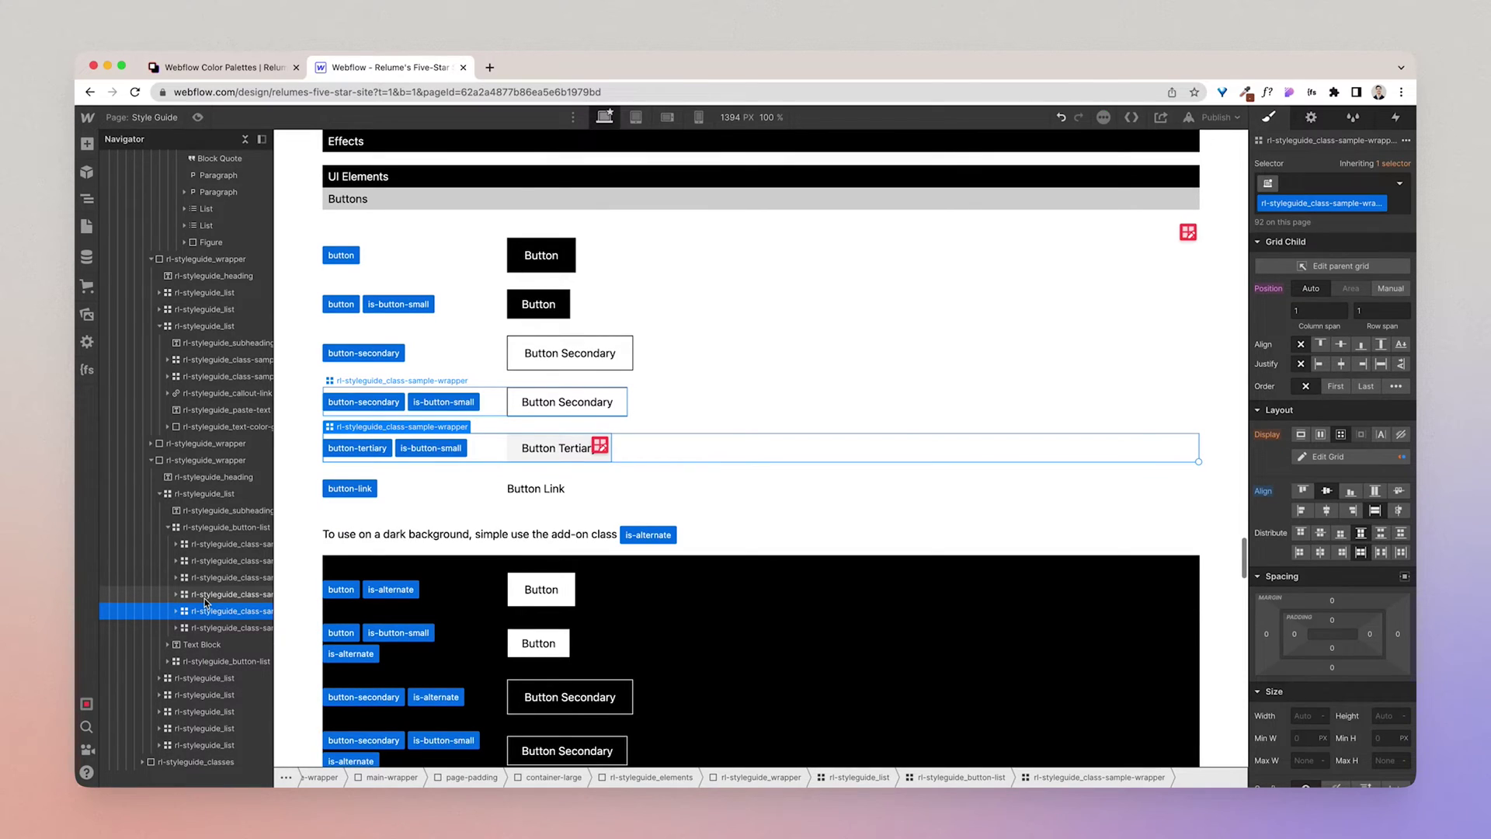
key("Delete")
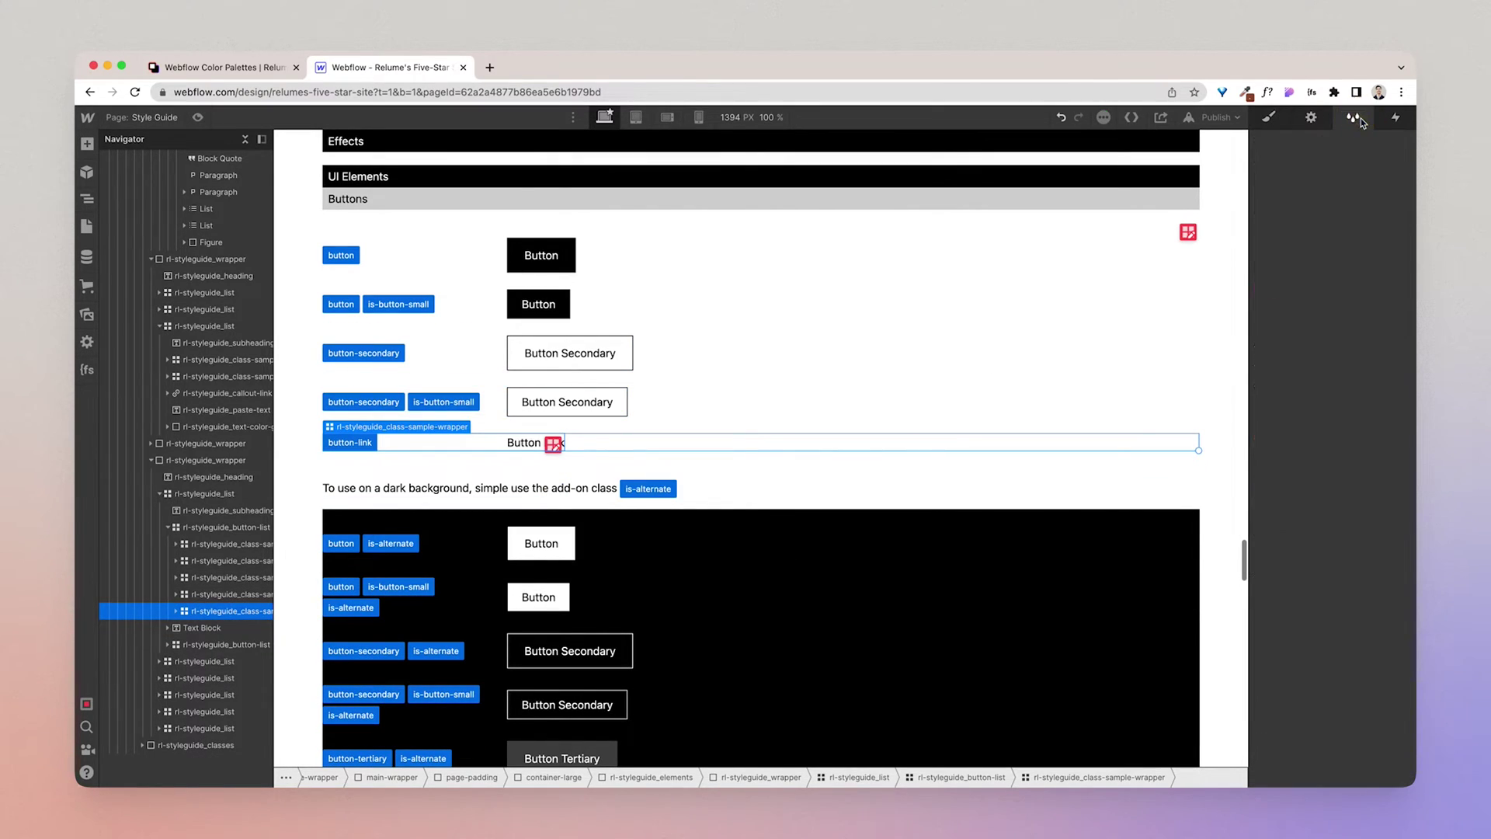
Remove all unused styles from the site's style overview.
left_click(1360, 119)
left_click(1388, 141)
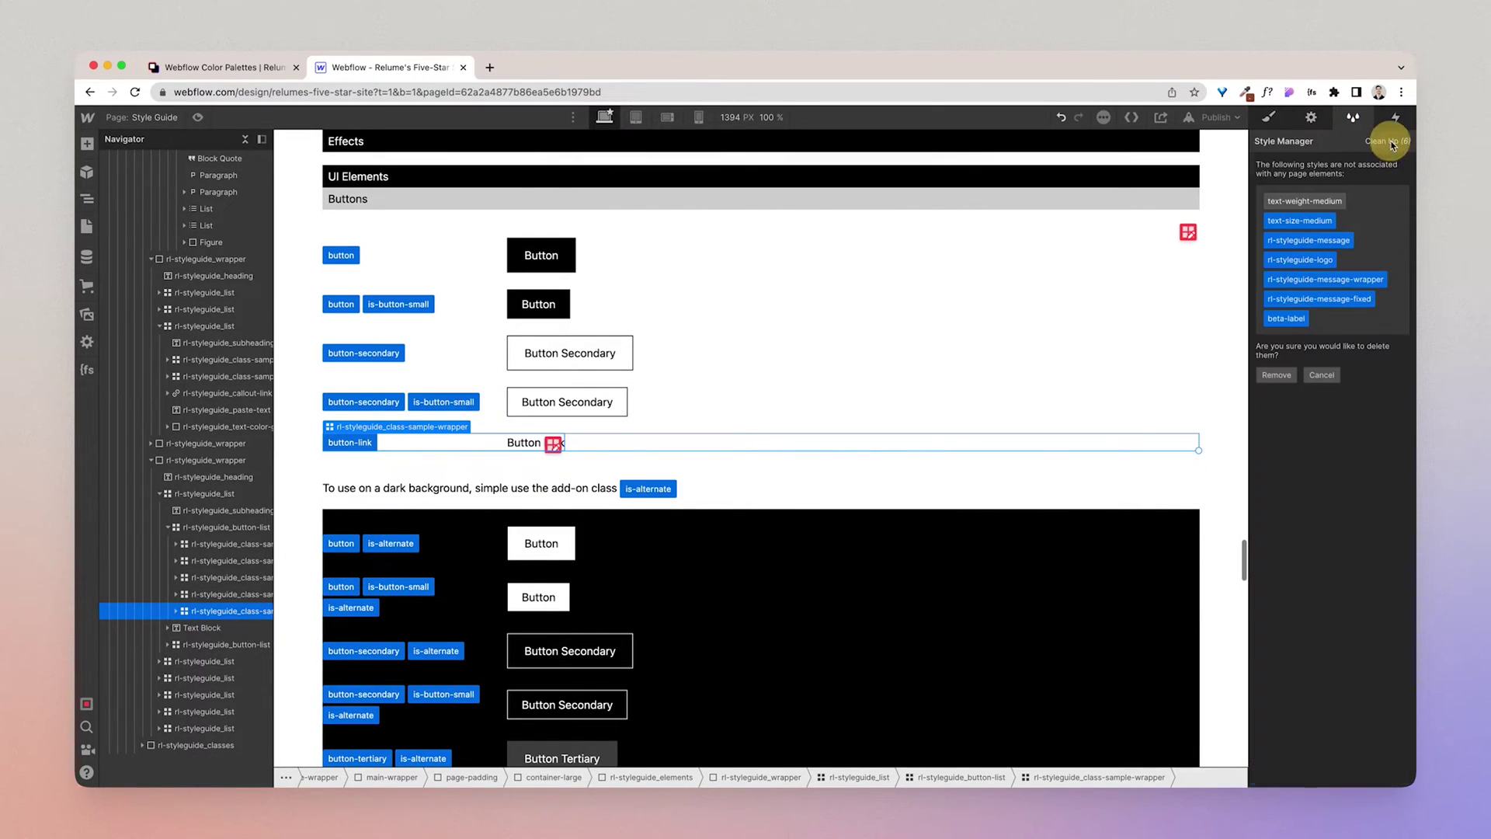
left_click(1275, 378)
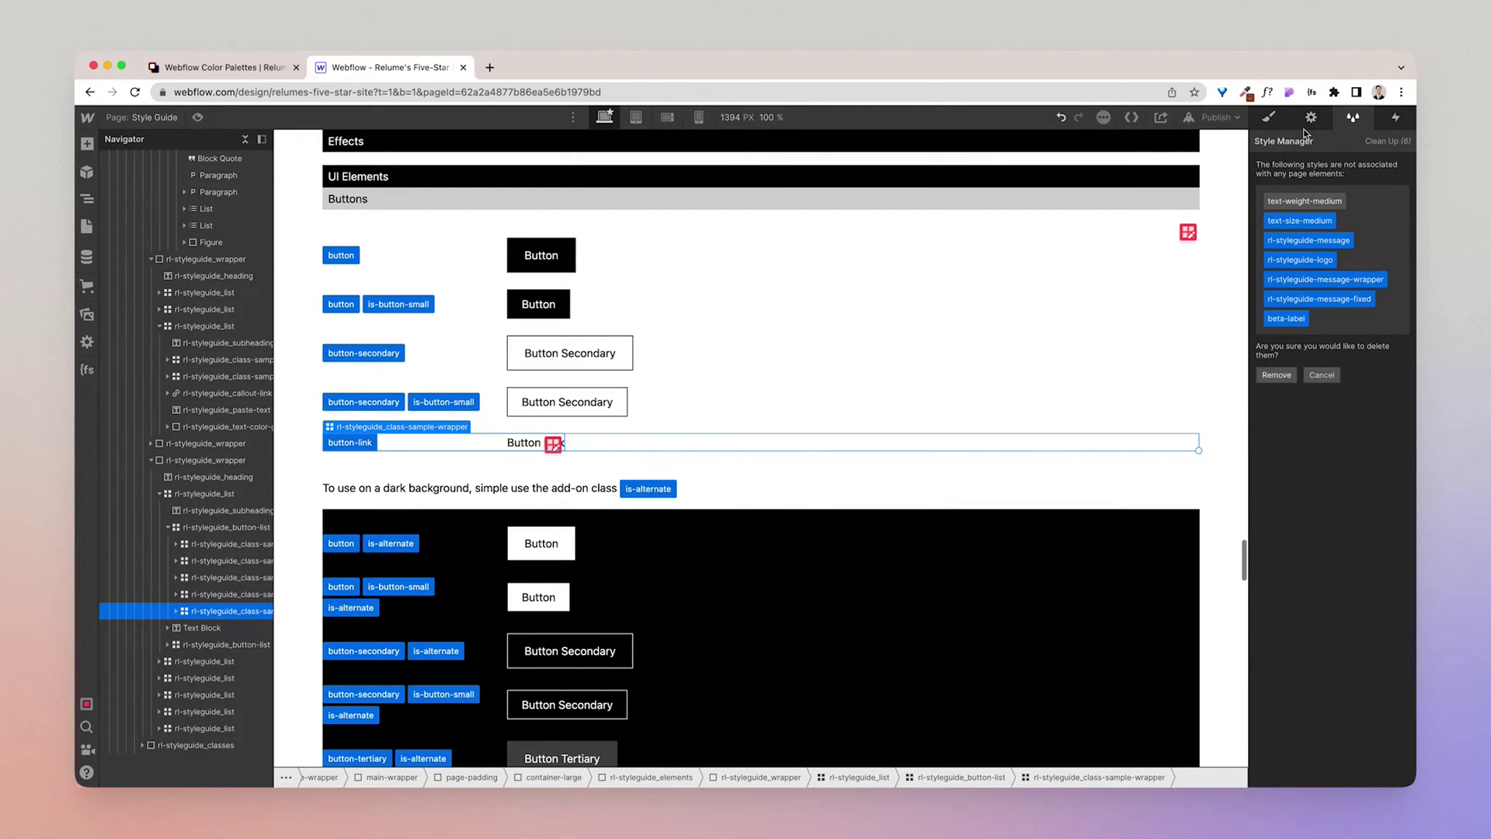
left_click(1269, 118)
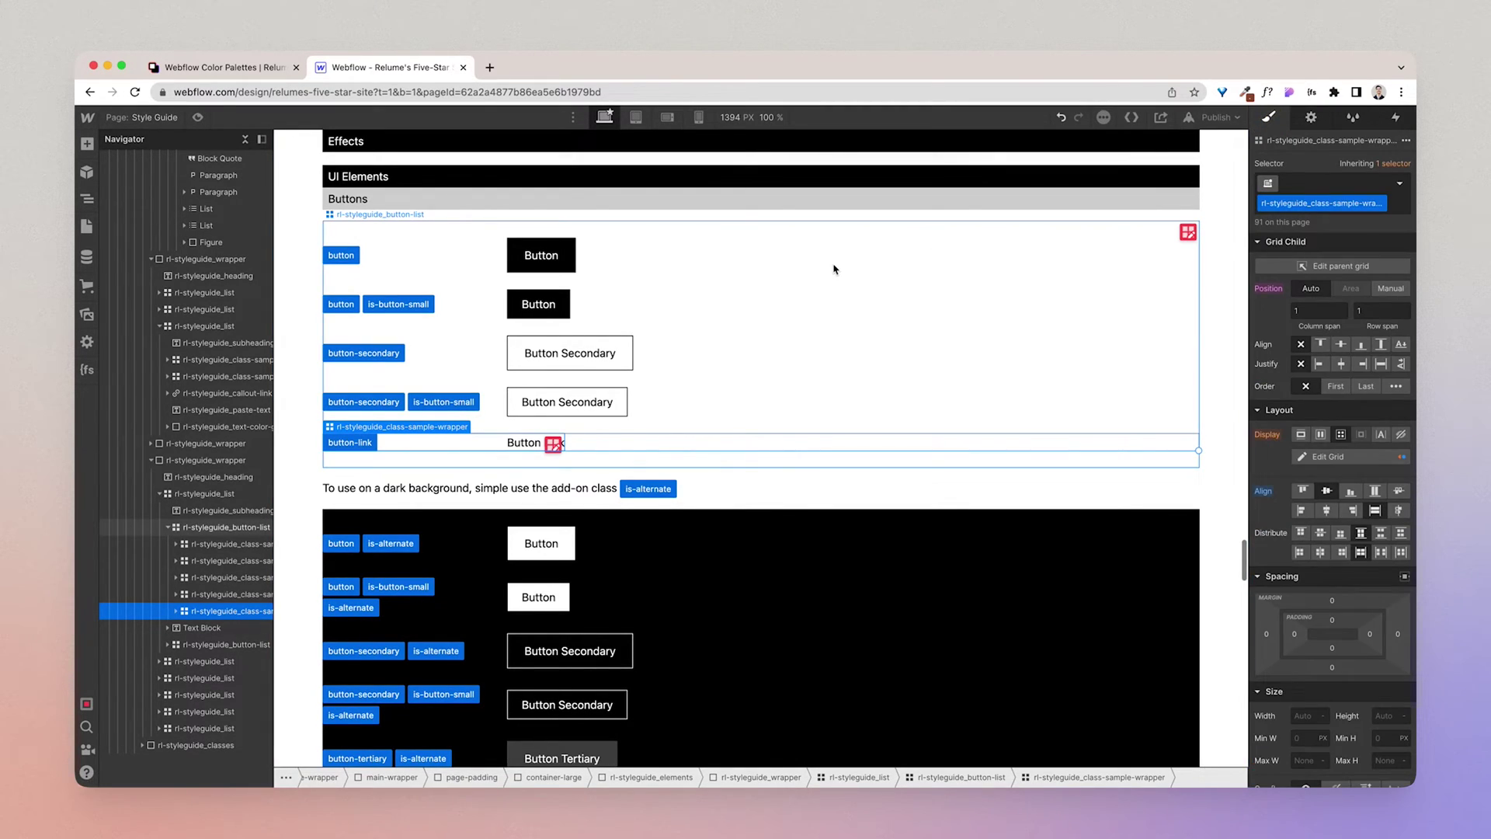
Delete the tertiary alternate button sample rows.
scroll(834, 269, "down", 5)
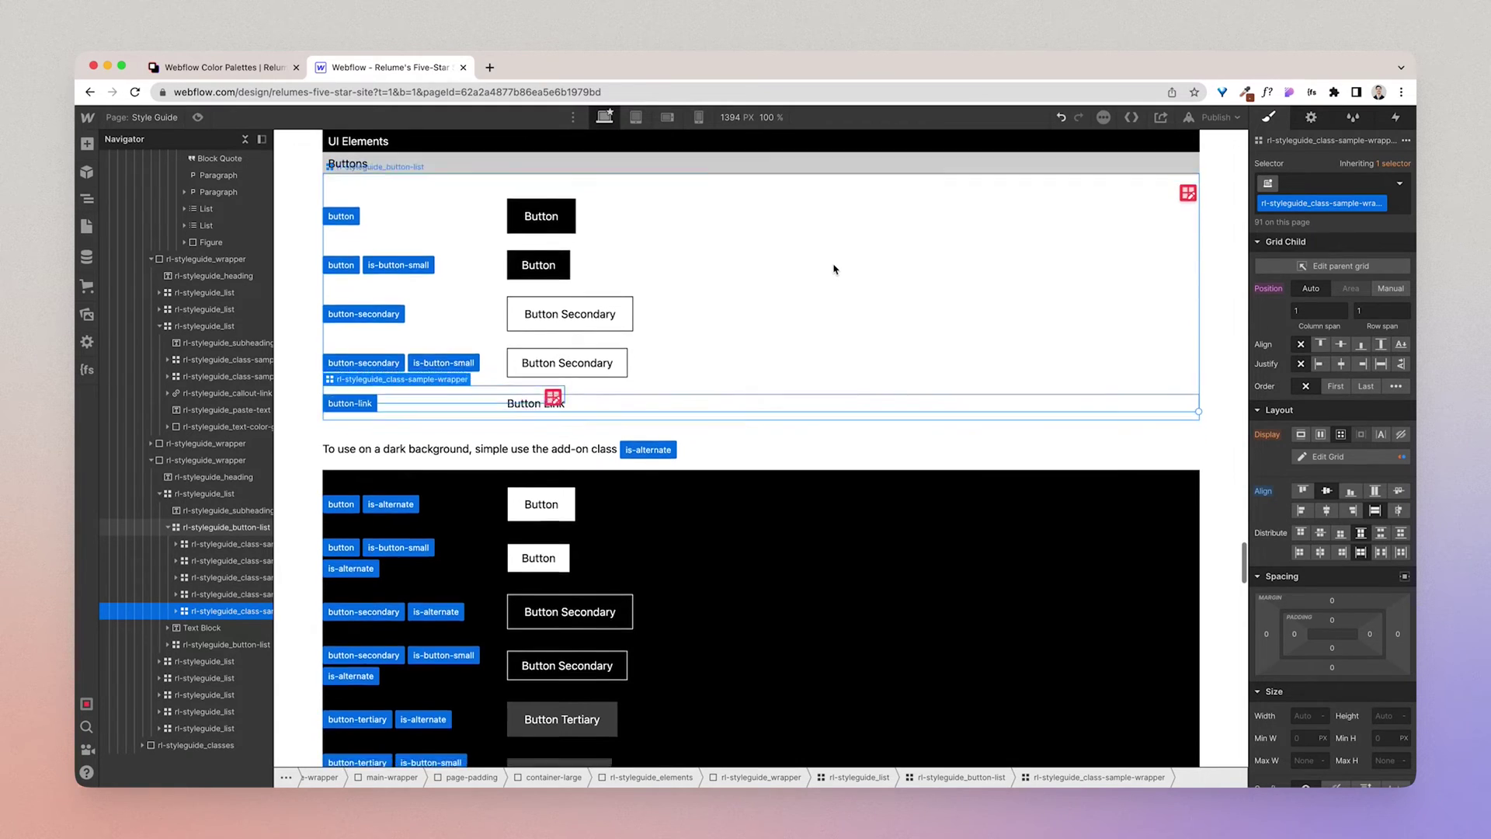
left_click(470, 513)
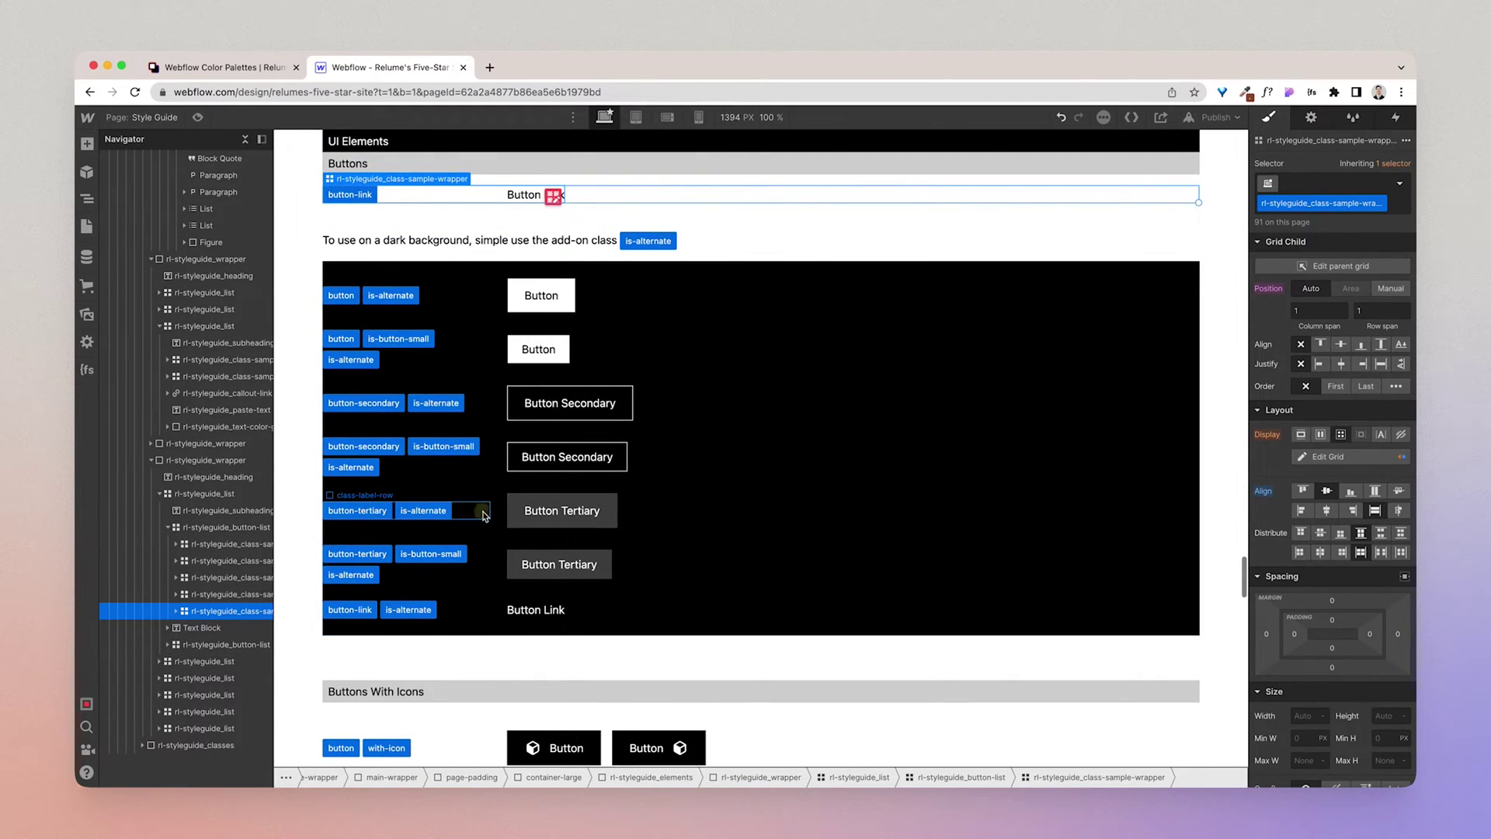
left_click(501, 522)
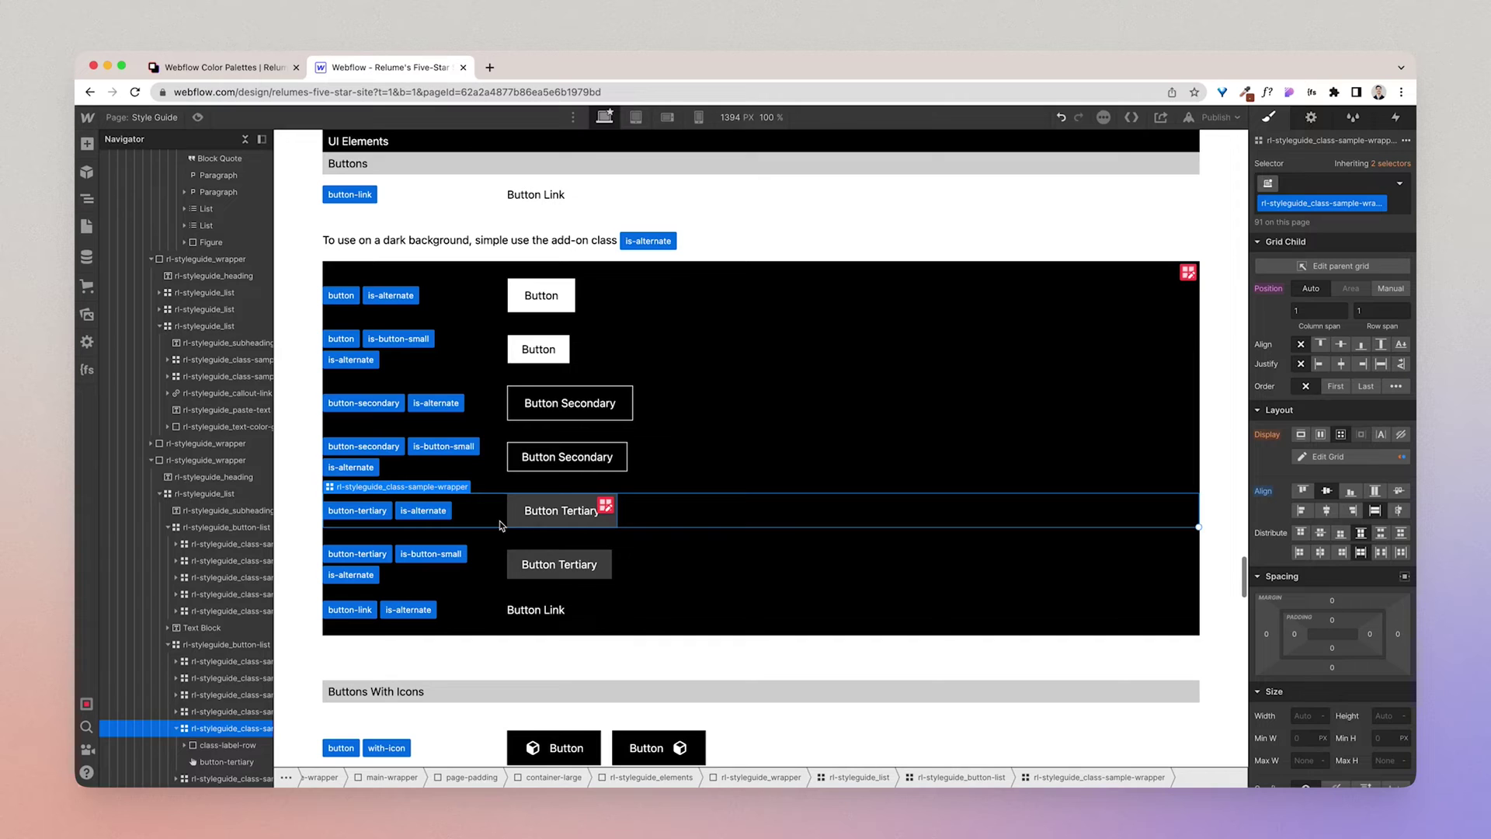
key("Delete")
key("Delete")
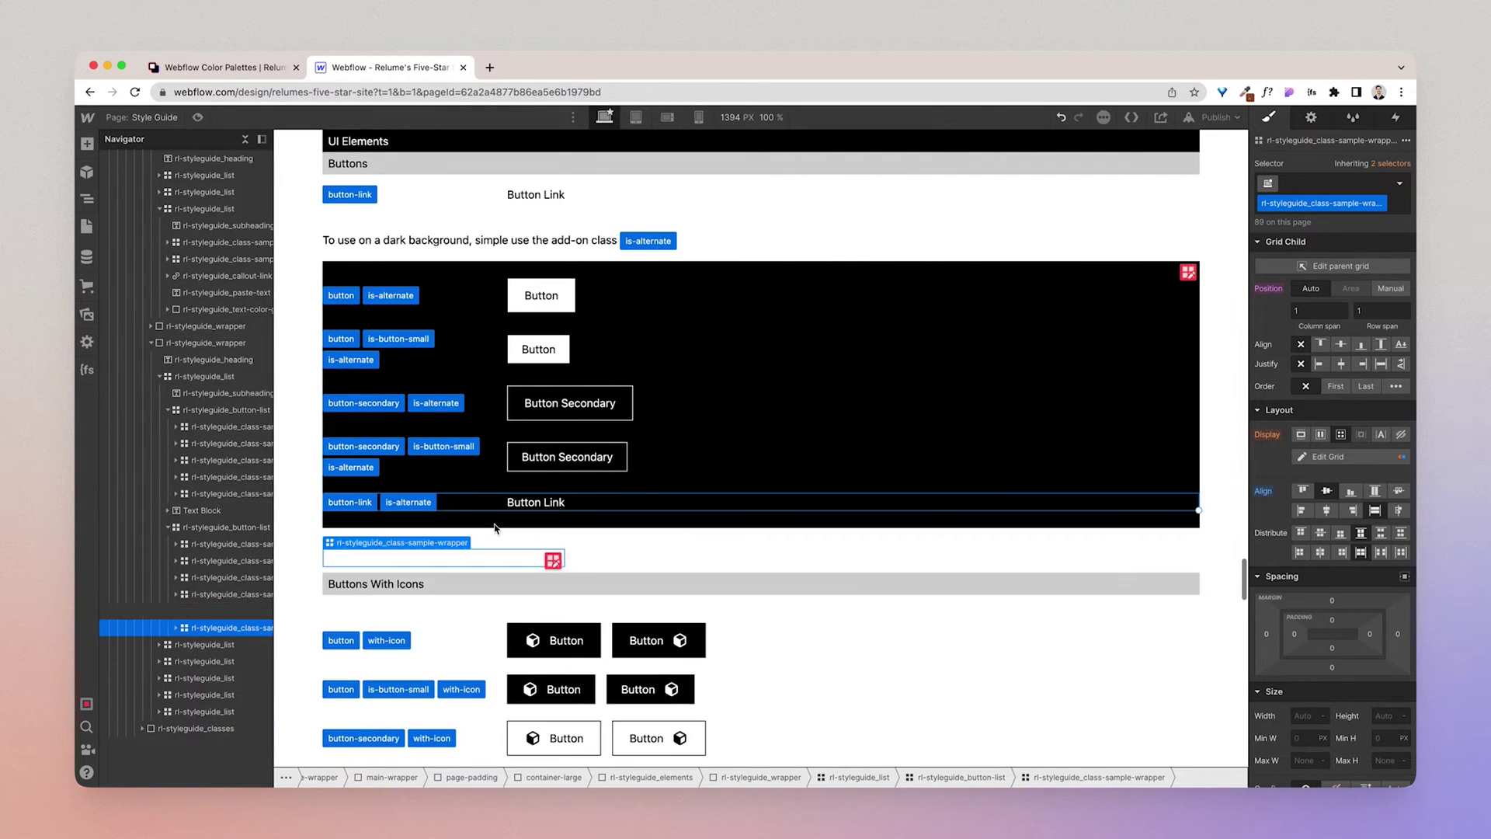
Delete the button-tertiary with-icon sample row from Buttons With Icons.
scroll(494, 528, "down", 2)
scroll(495, 528, "down", 2)
left_click(498, 586)
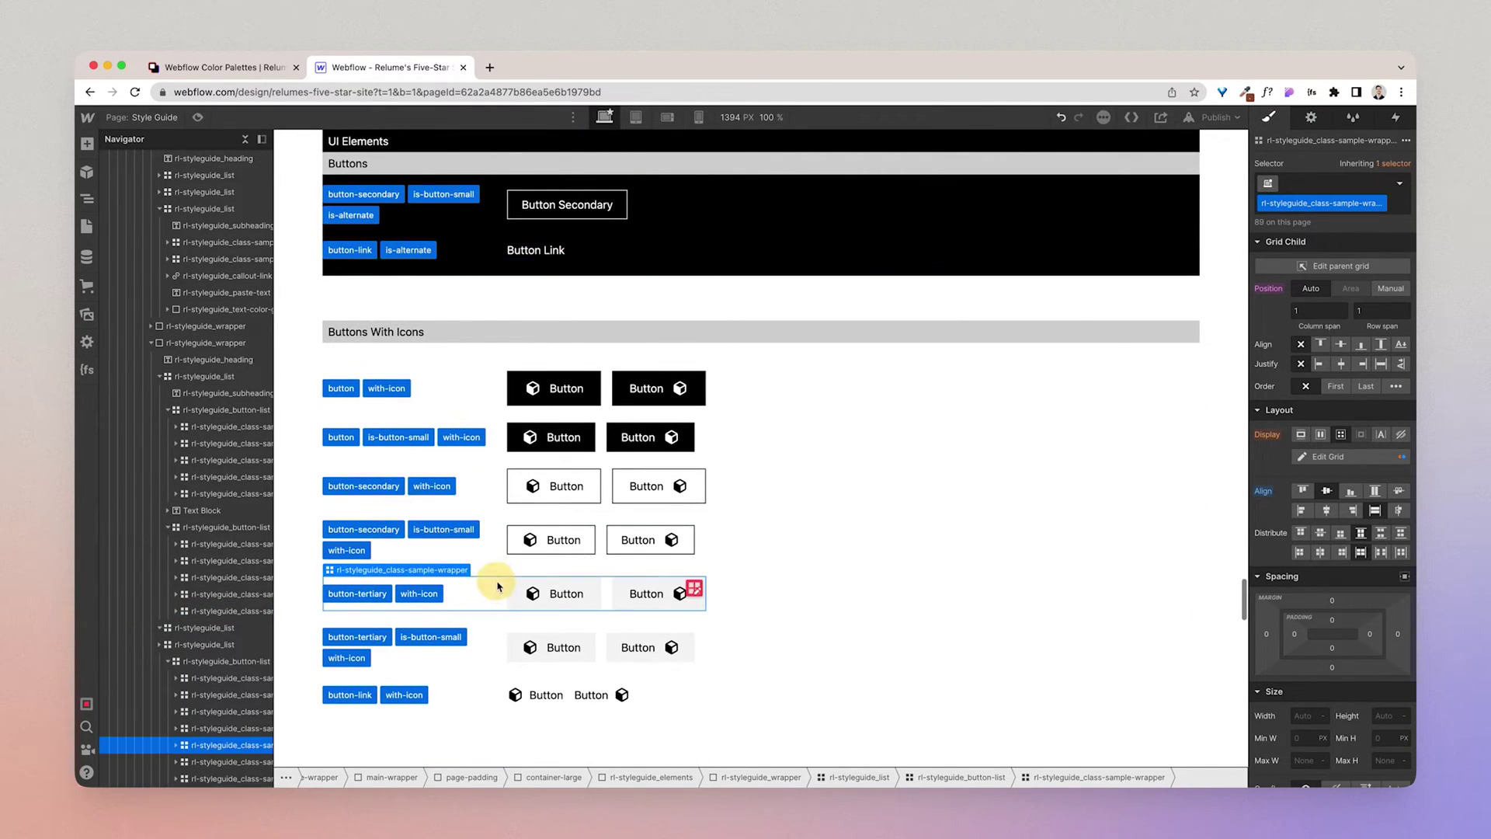
key("Delete")
key("Delete")
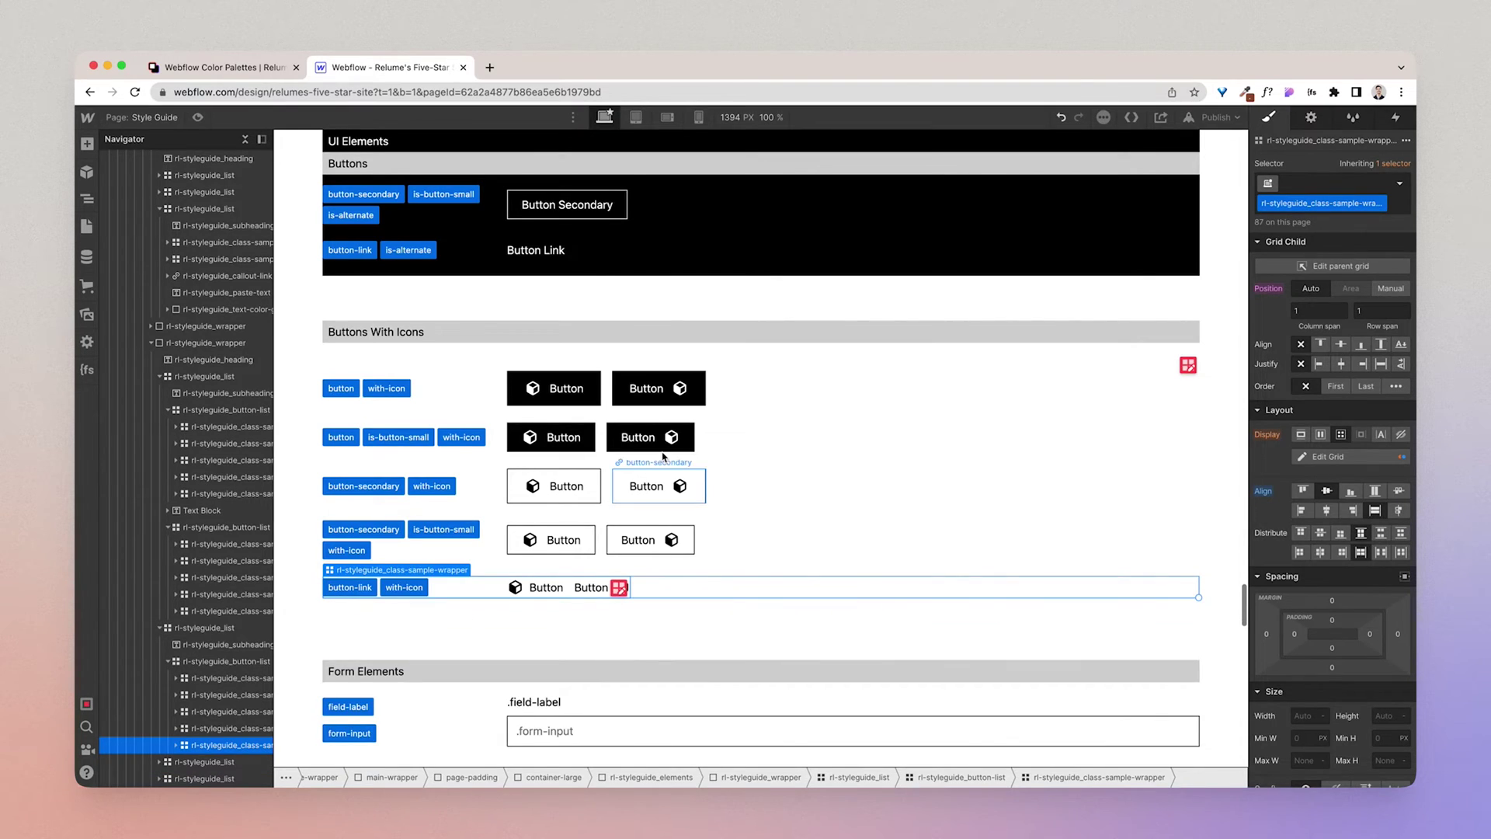
scroll(661, 450, "up", 12)
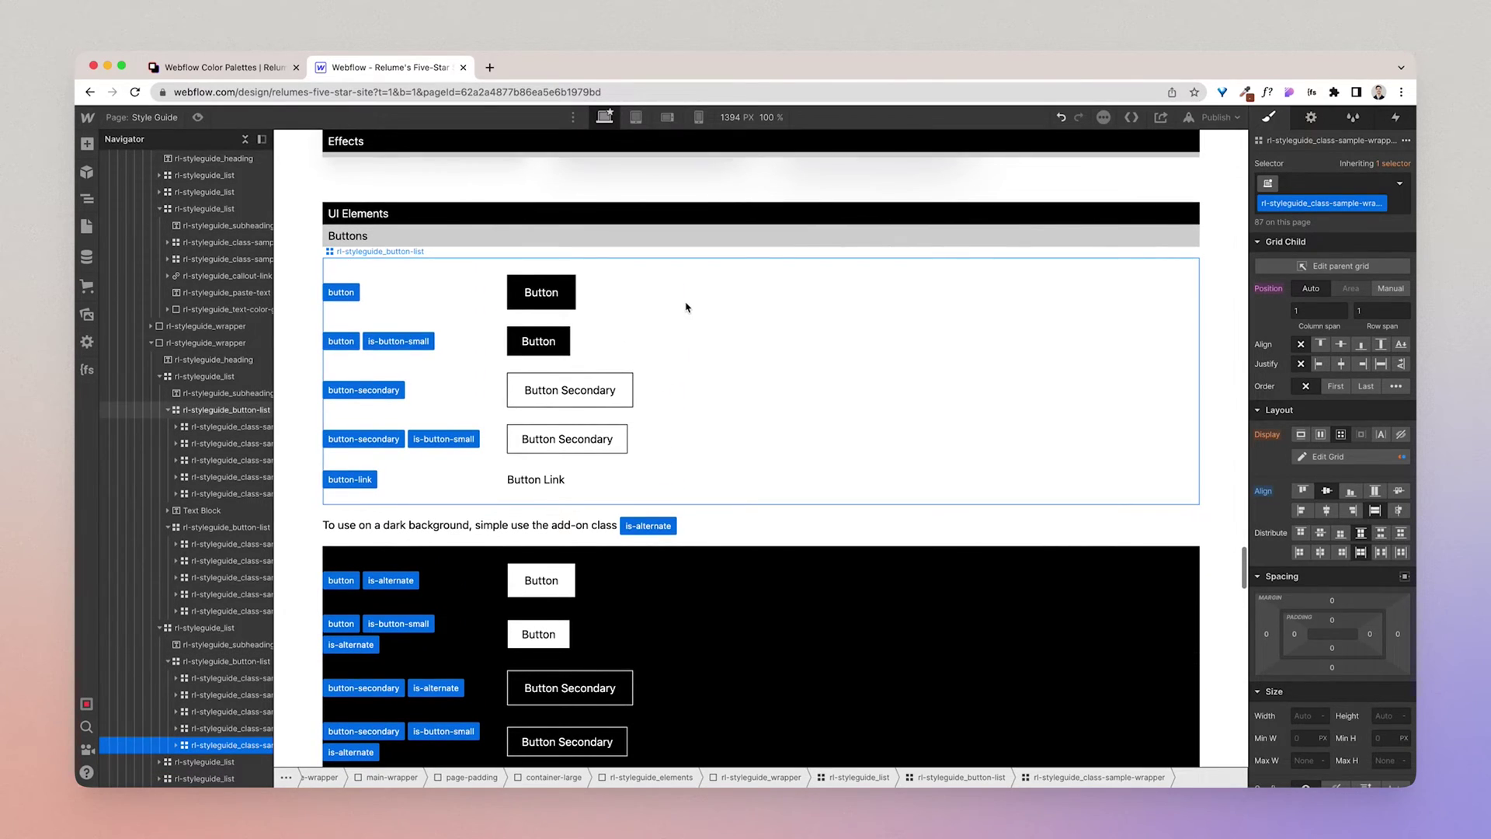
scroll(610, 411, "down", 4)
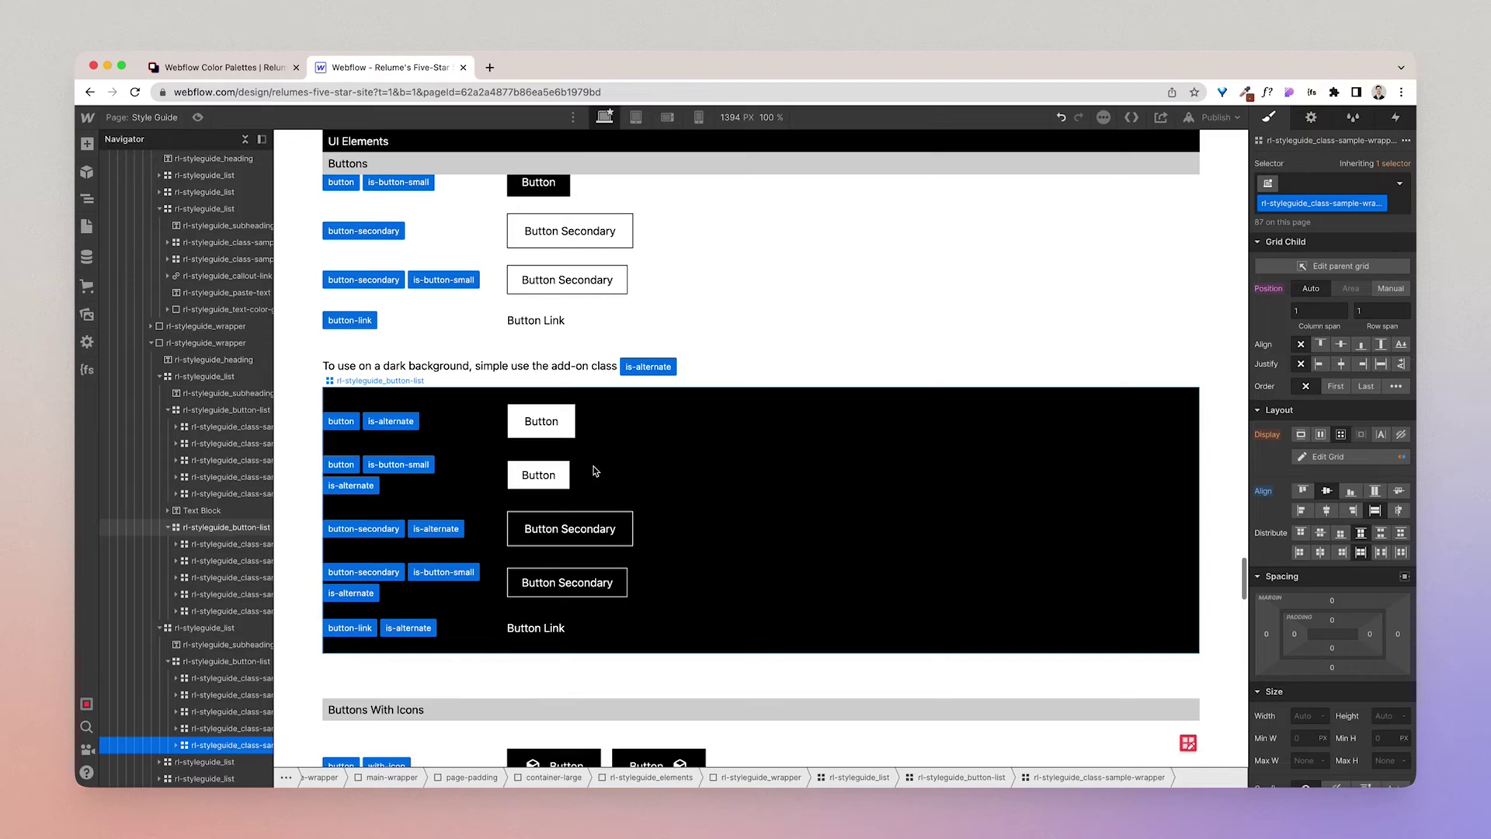
scroll(722, 483, "down", 9)
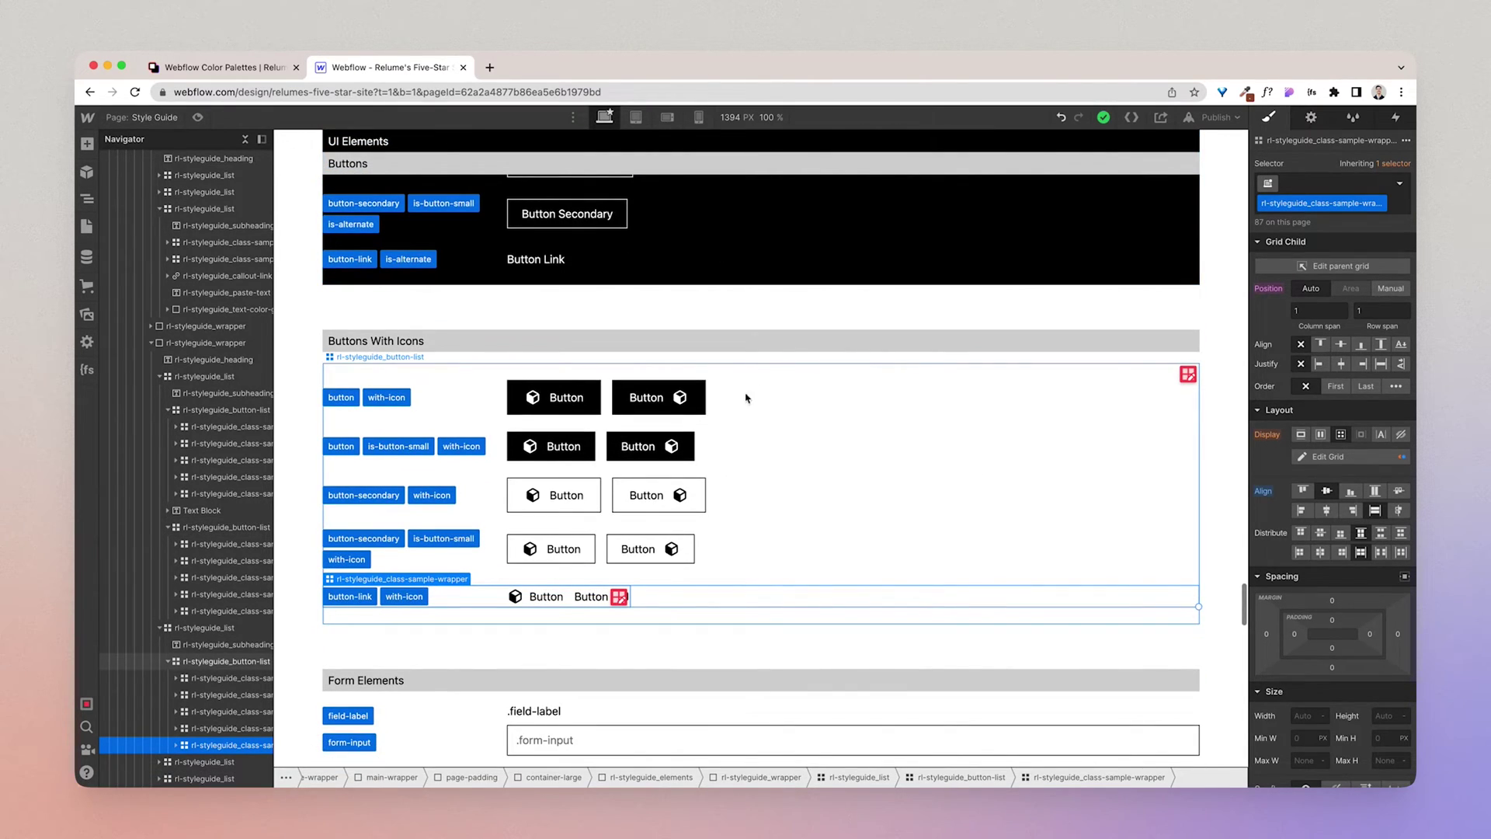
scroll(749, 425, "up", 20)
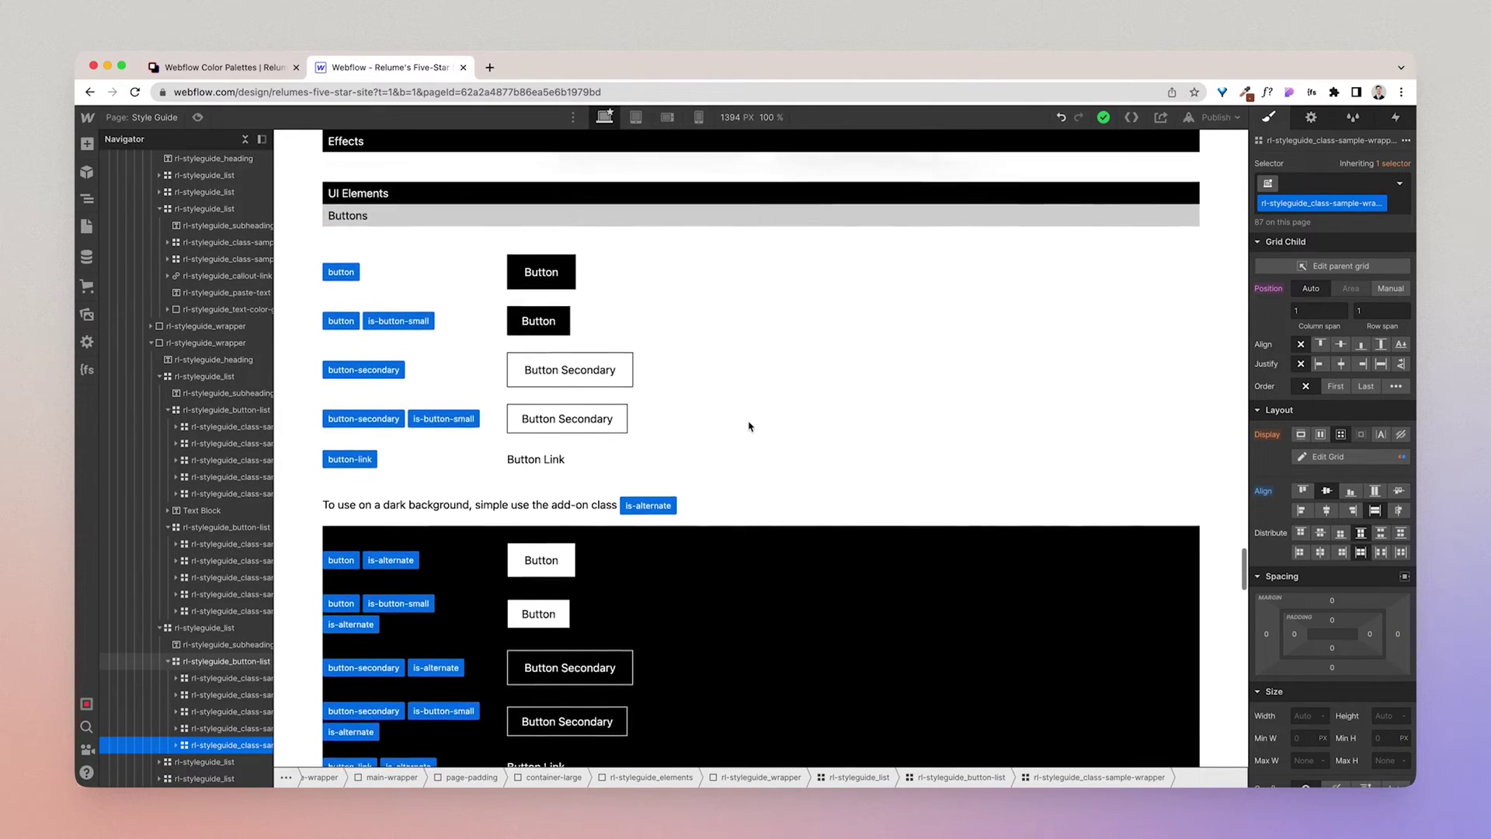
scroll(722, 469, "down", 1)
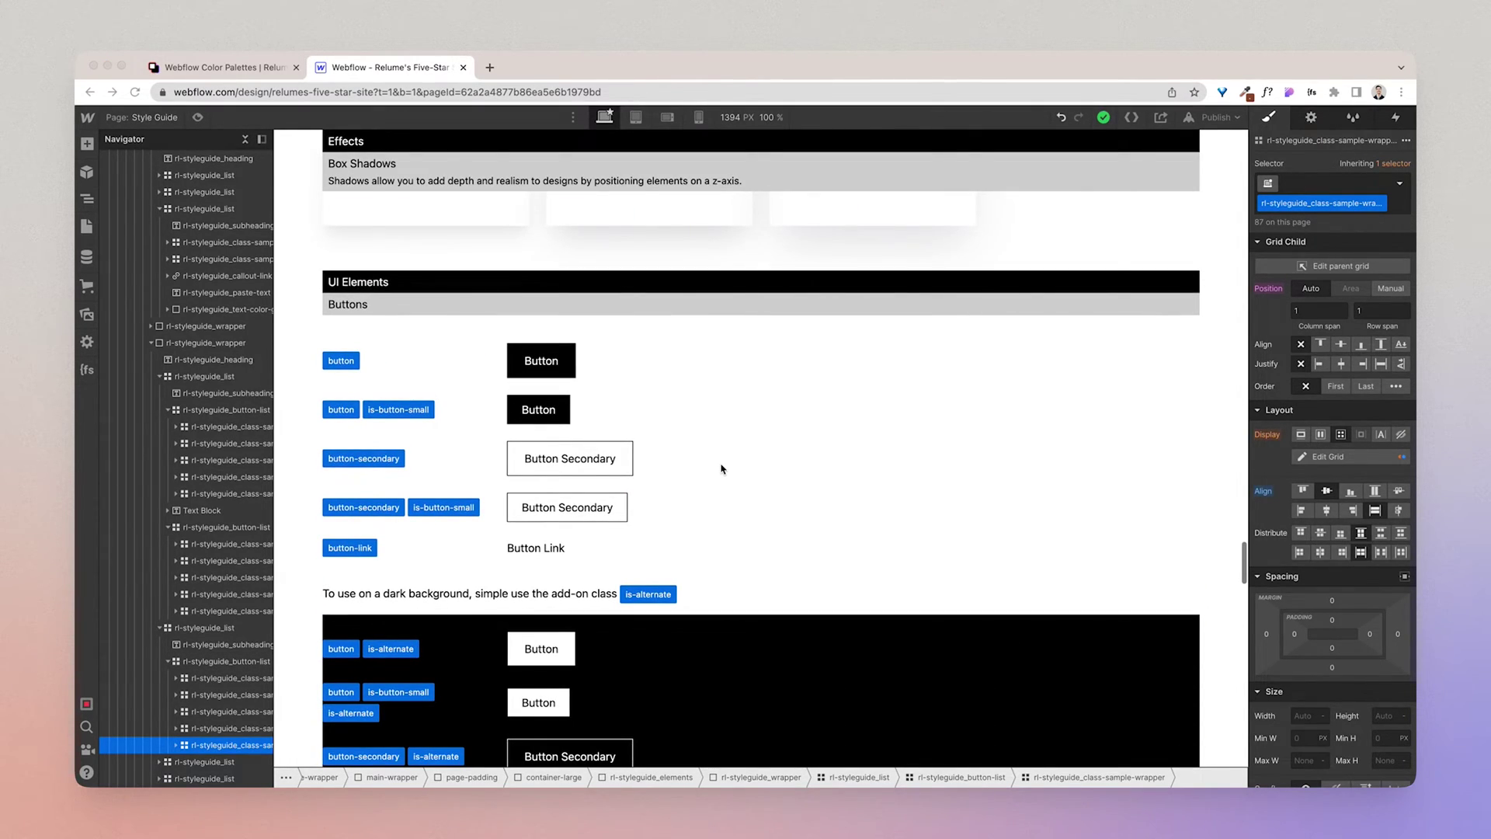
In Relume's UI Elements, filter to Buttons and copy the Button Tertiary element.
left_click(254, 70)
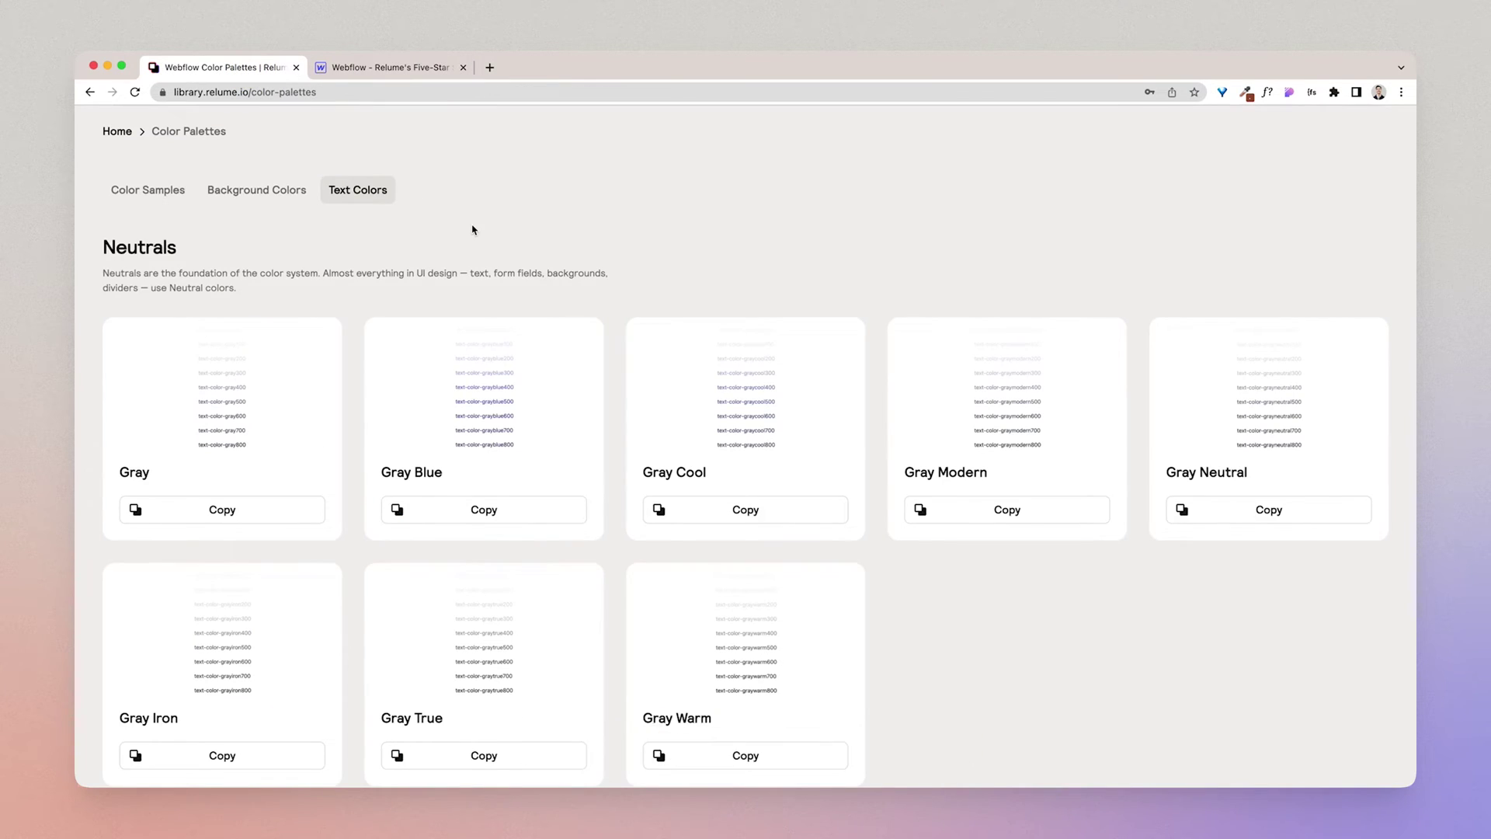
scroll(475, 230, "up", 5)
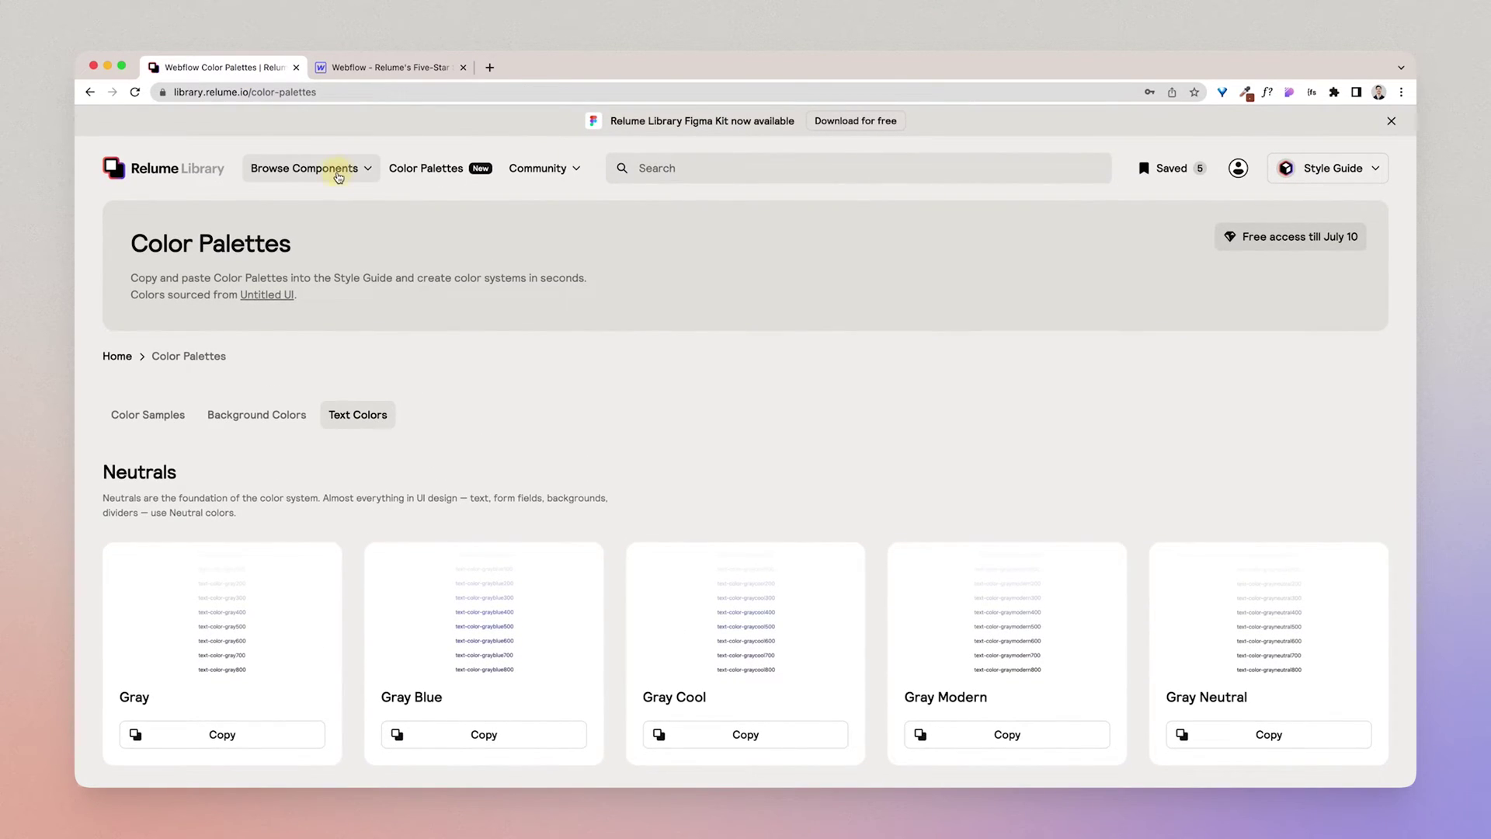
left_click(339, 177)
left_click(552, 327)
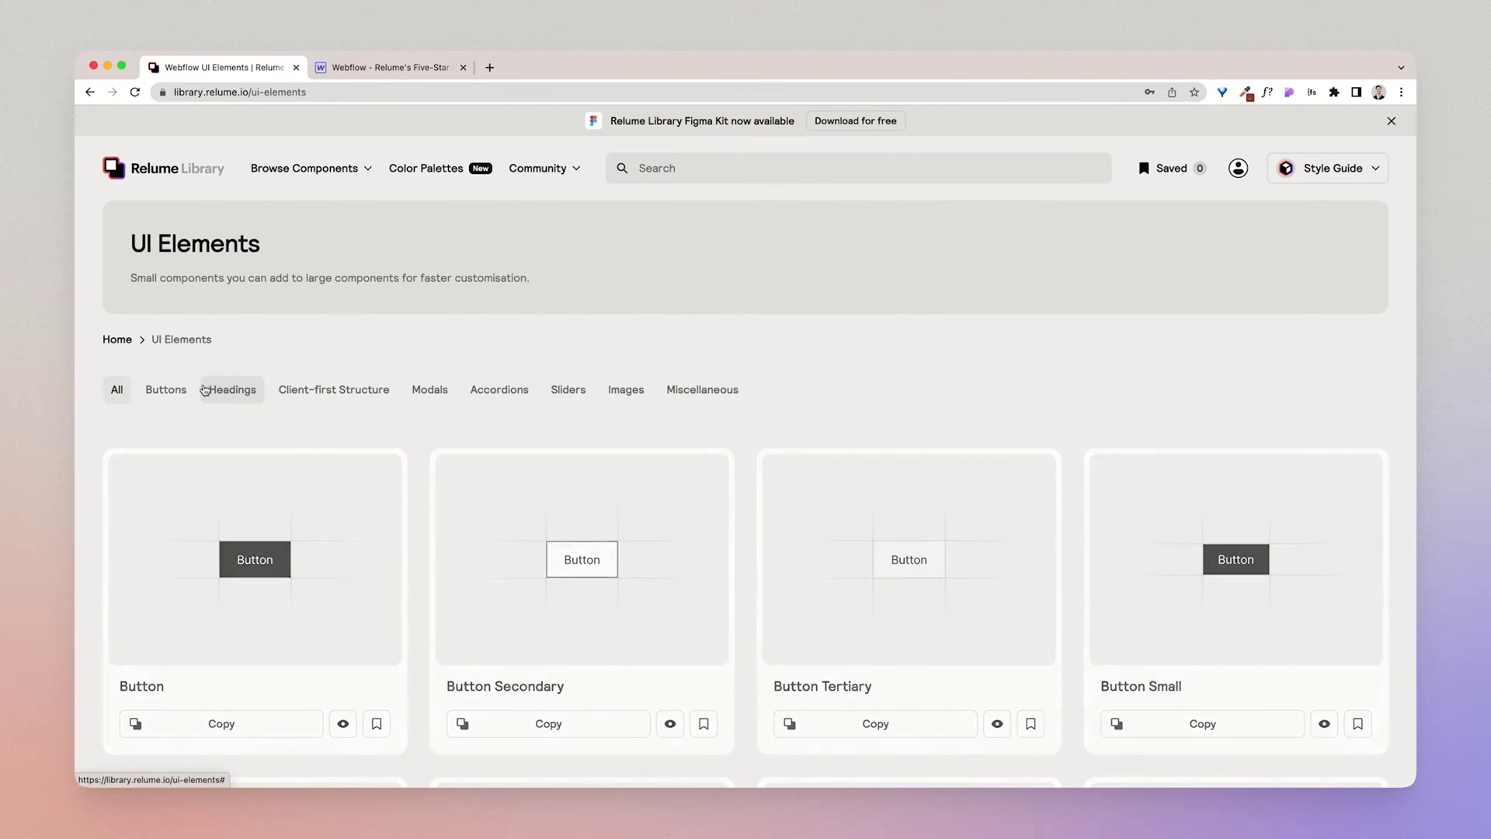
left_click(181, 391)
scroll(725, 389, "down", 5)
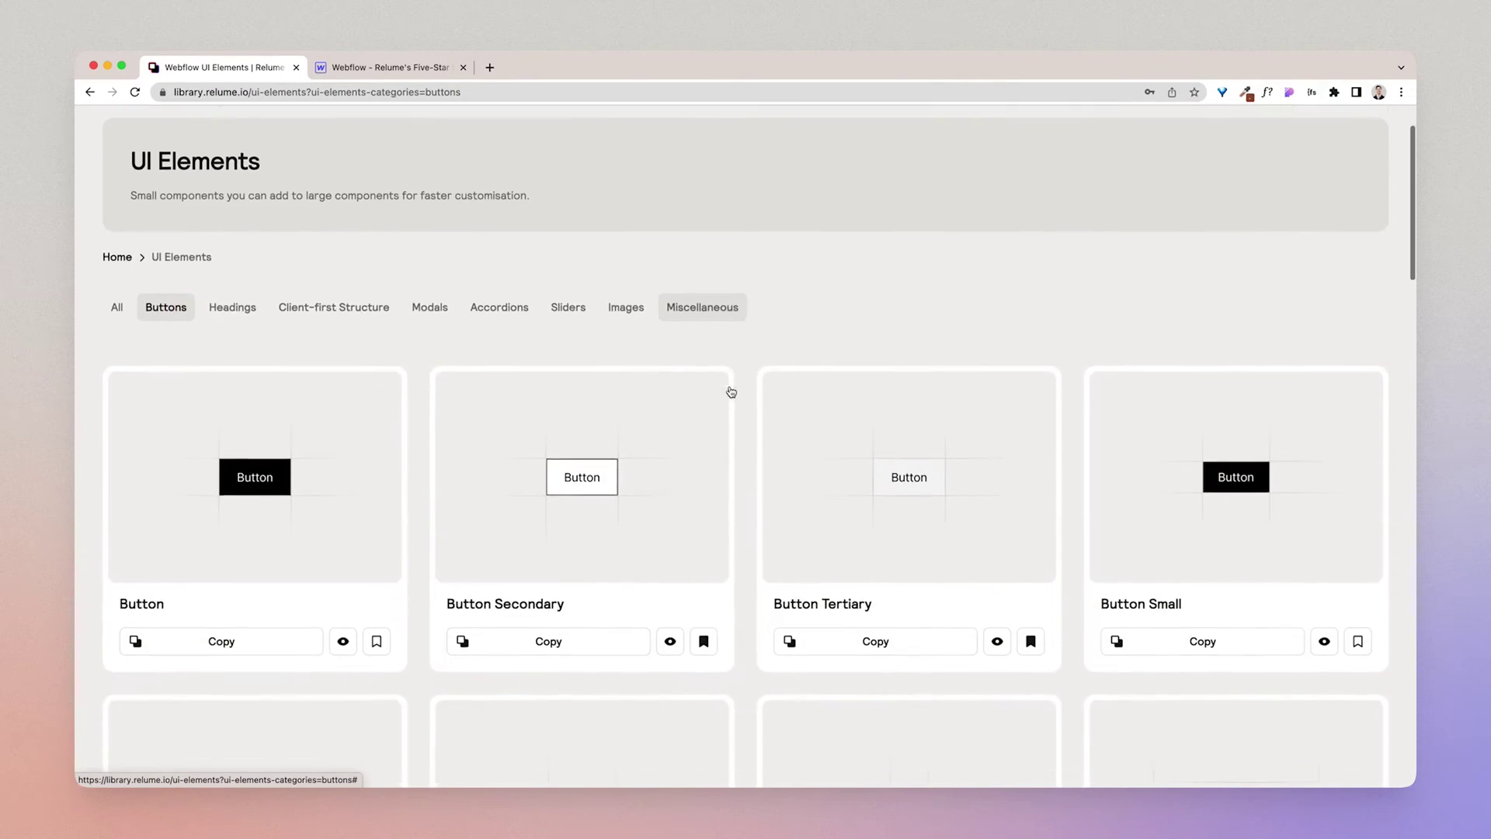
scroll(772, 550, "down", 8)
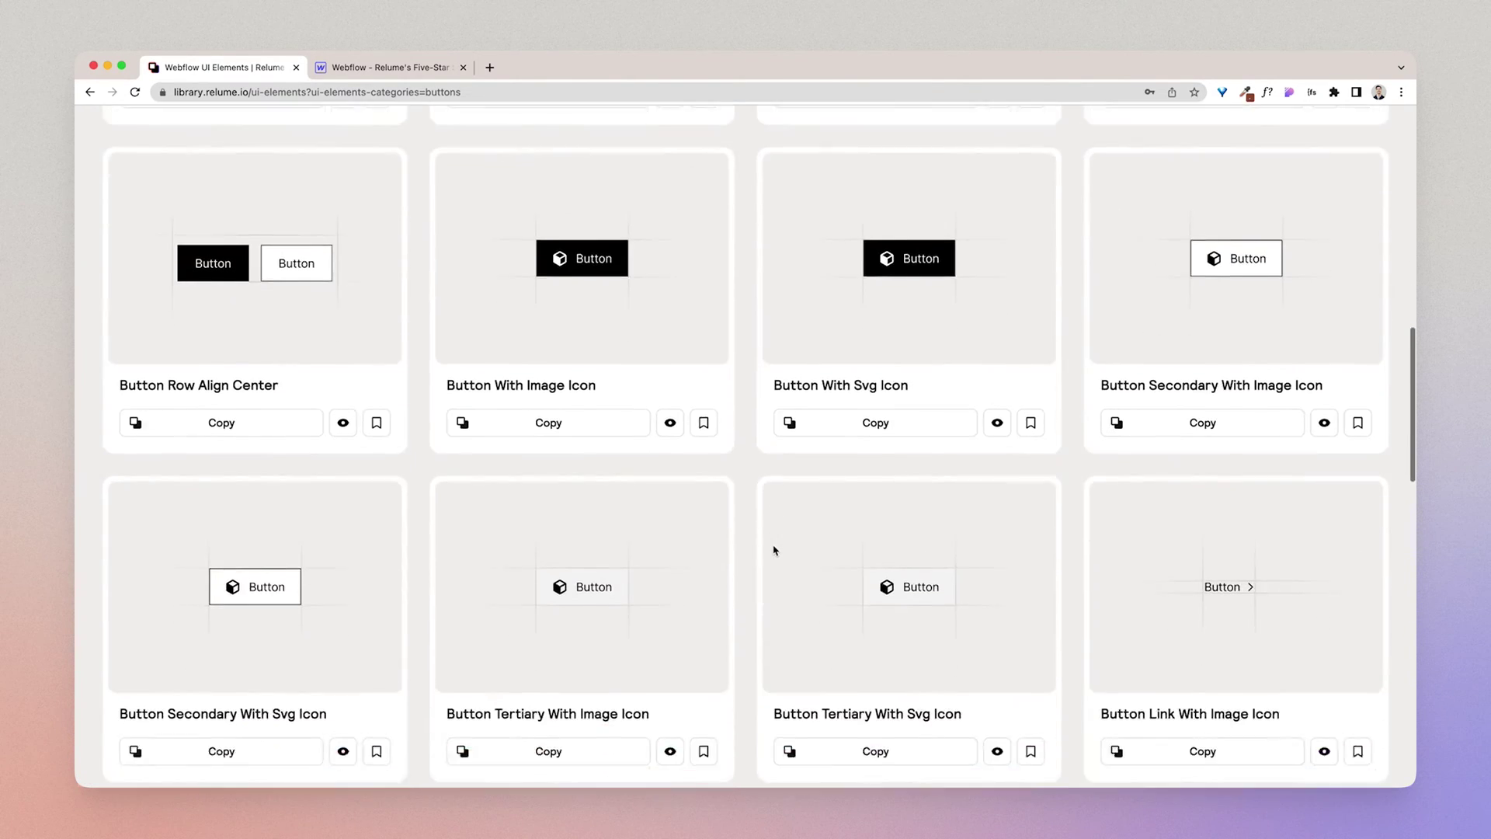
scroll(773, 550, "up", 10)
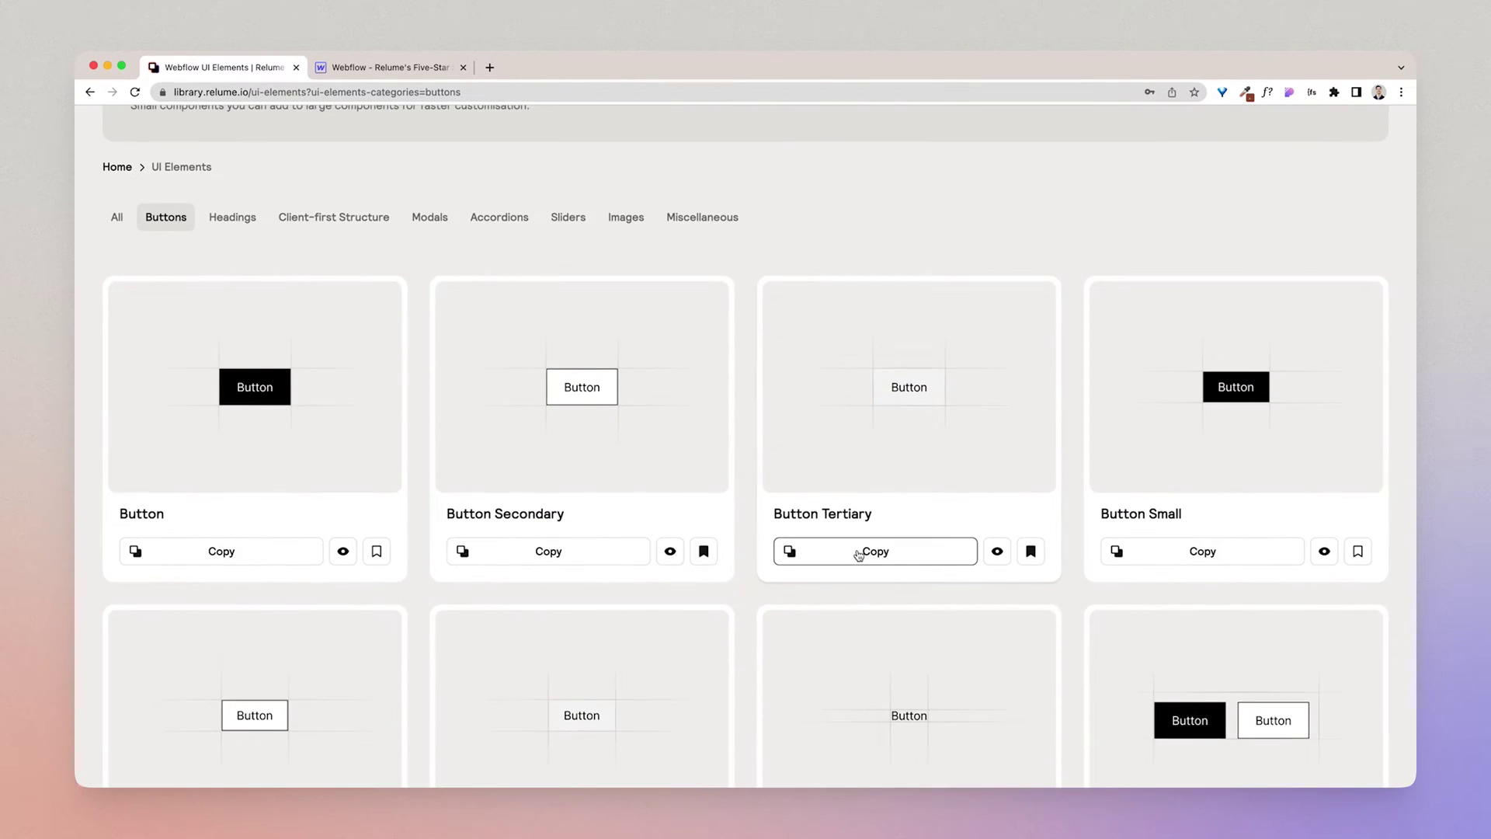
left_click(858, 554)
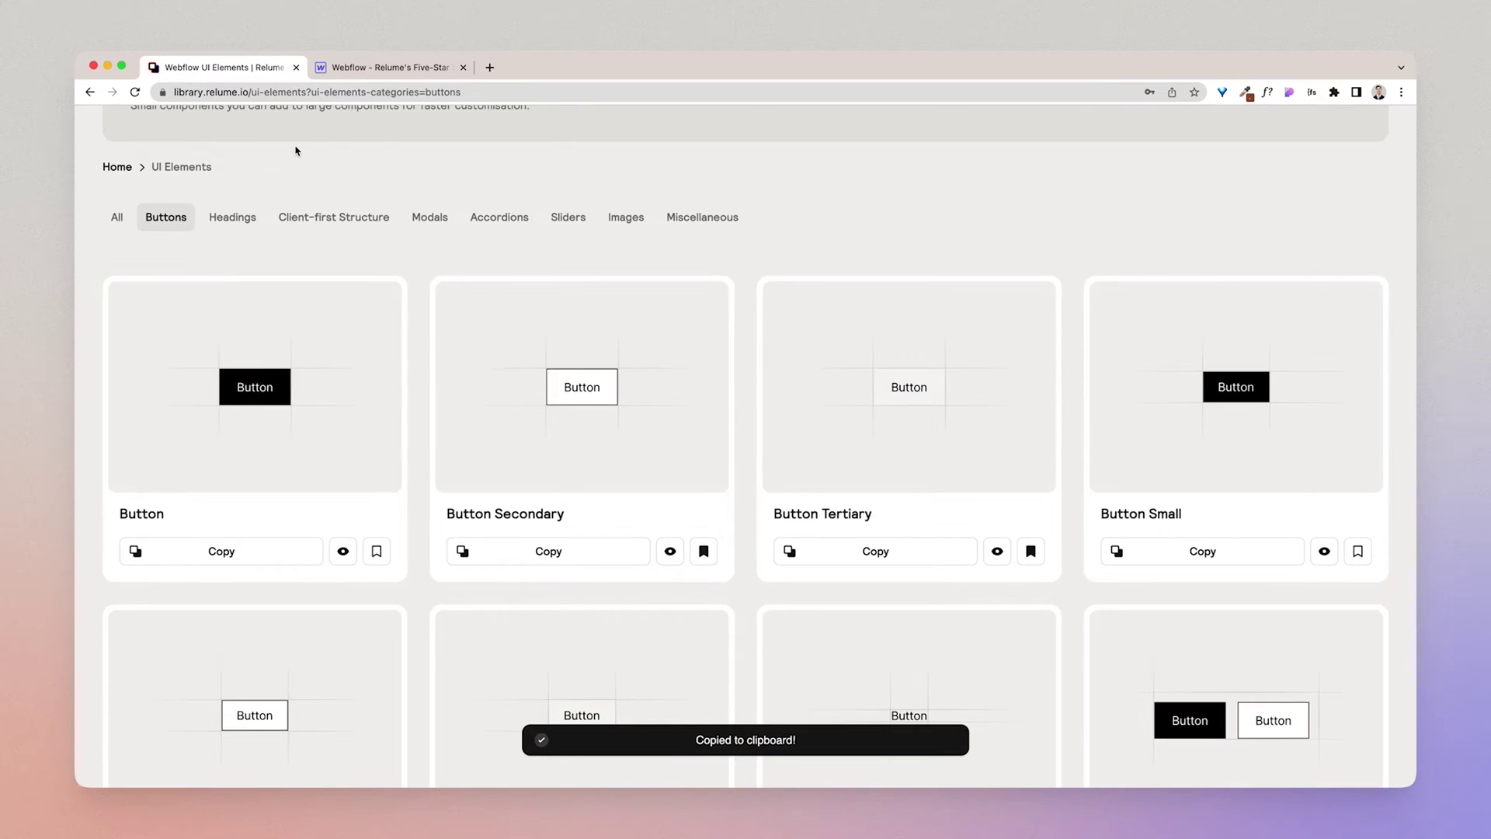
Paste the tertiary button below the small Button Secondary in Webflow, then undo the paste.
left_click(379, 67)
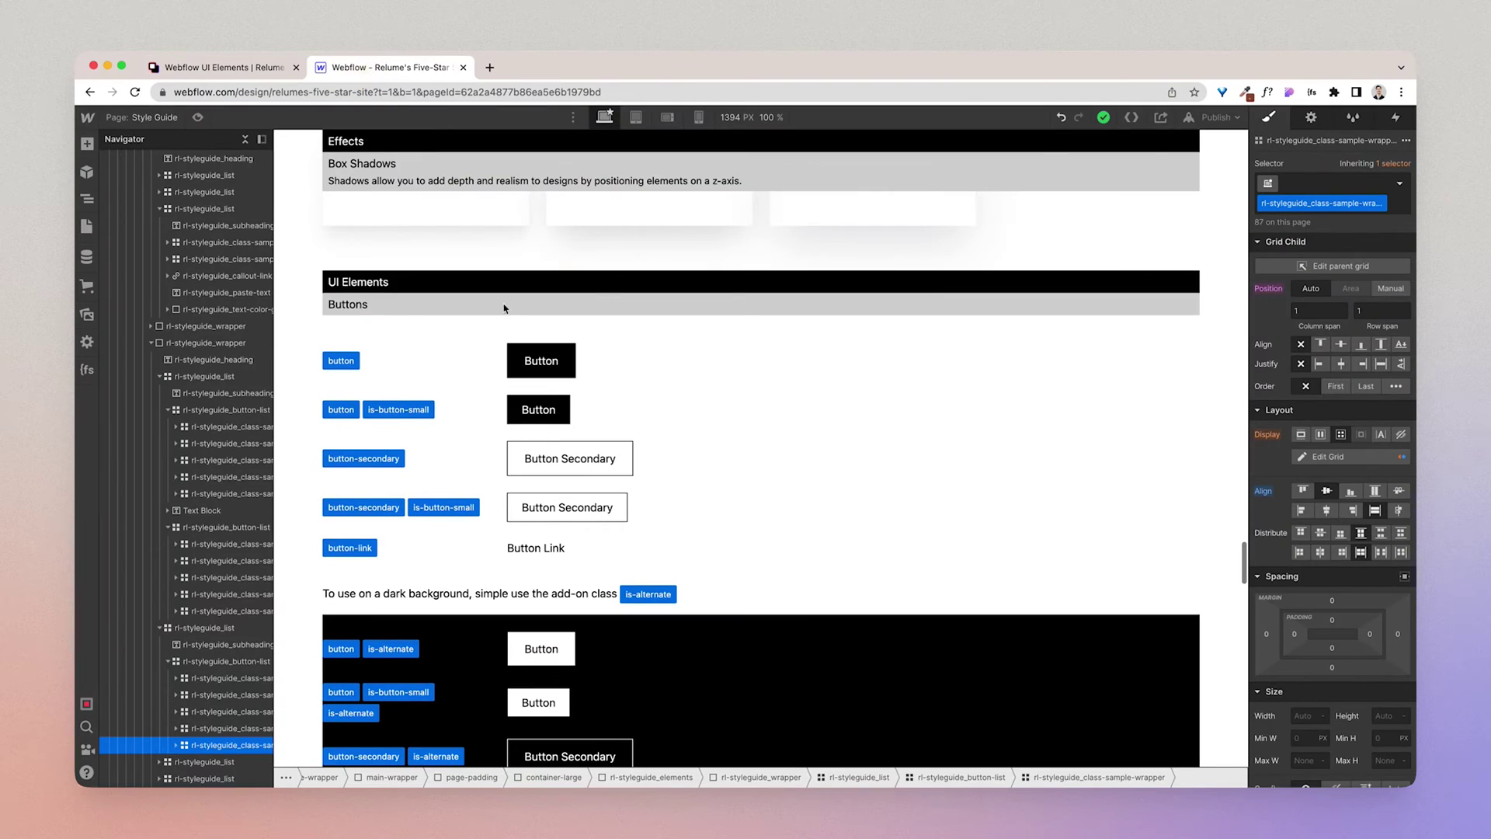
left_click(616, 516)
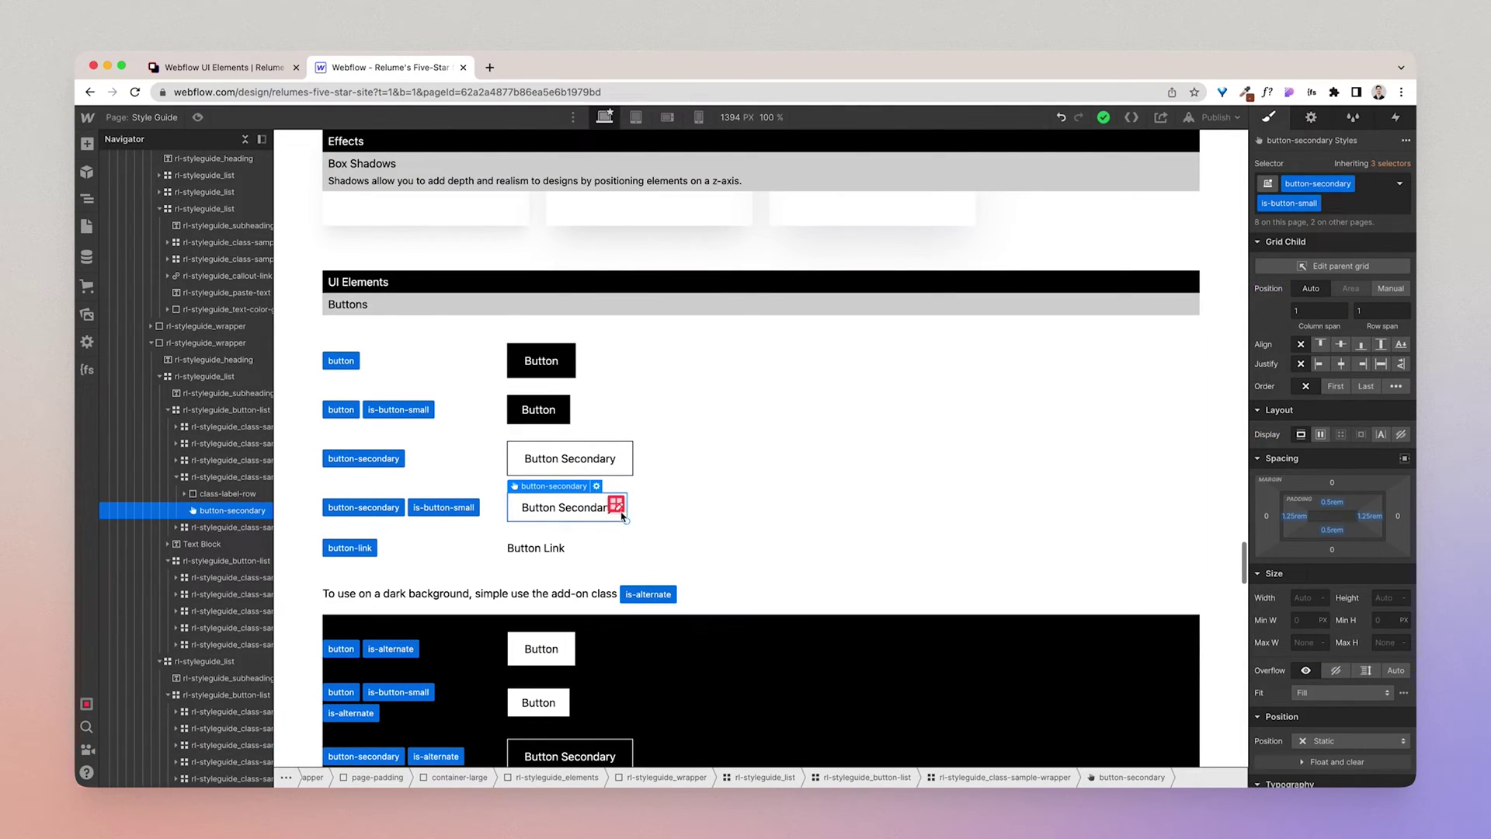
key("super+v")
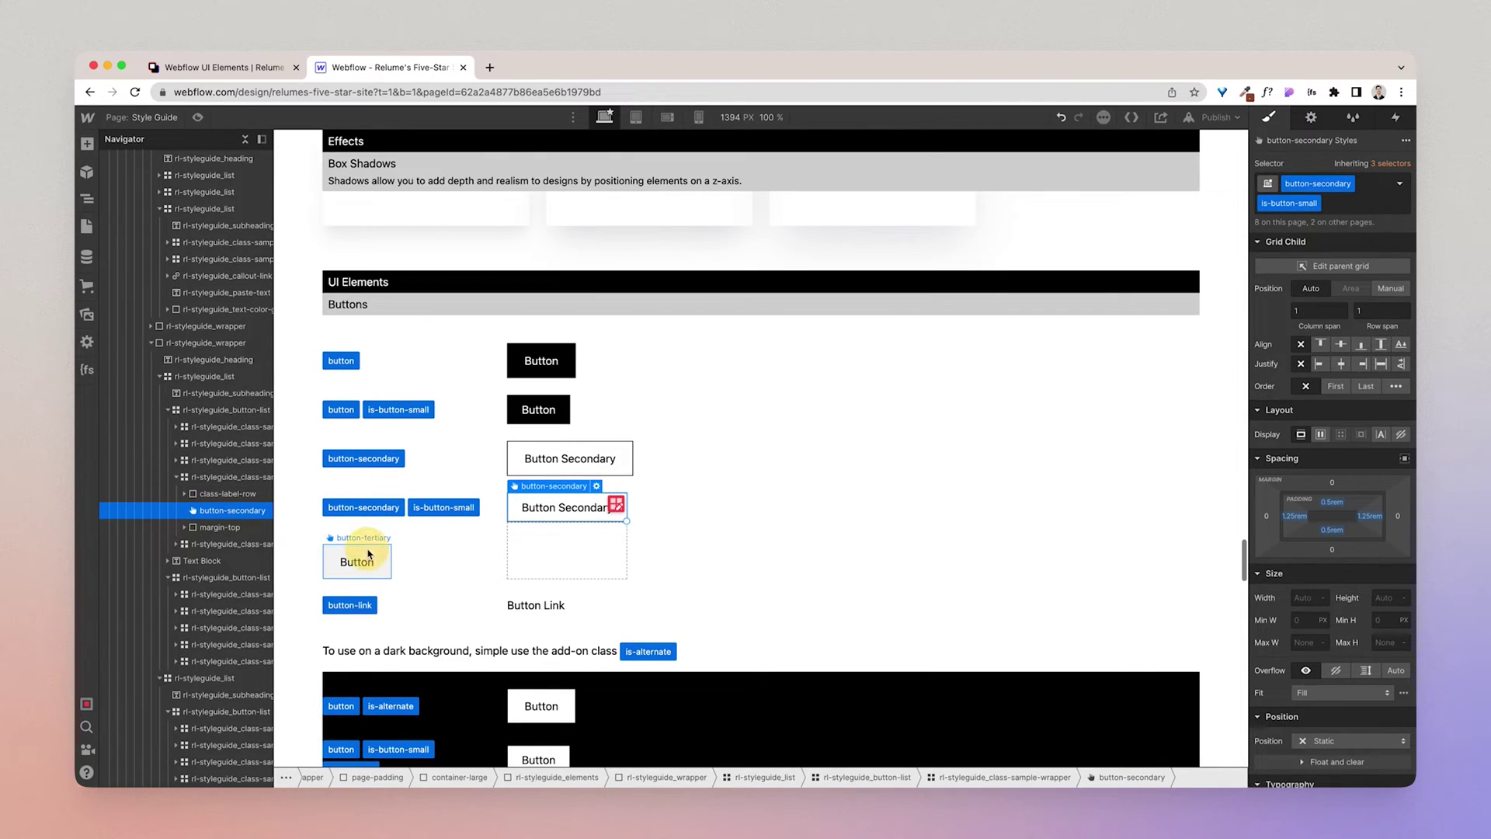
key("super+z")
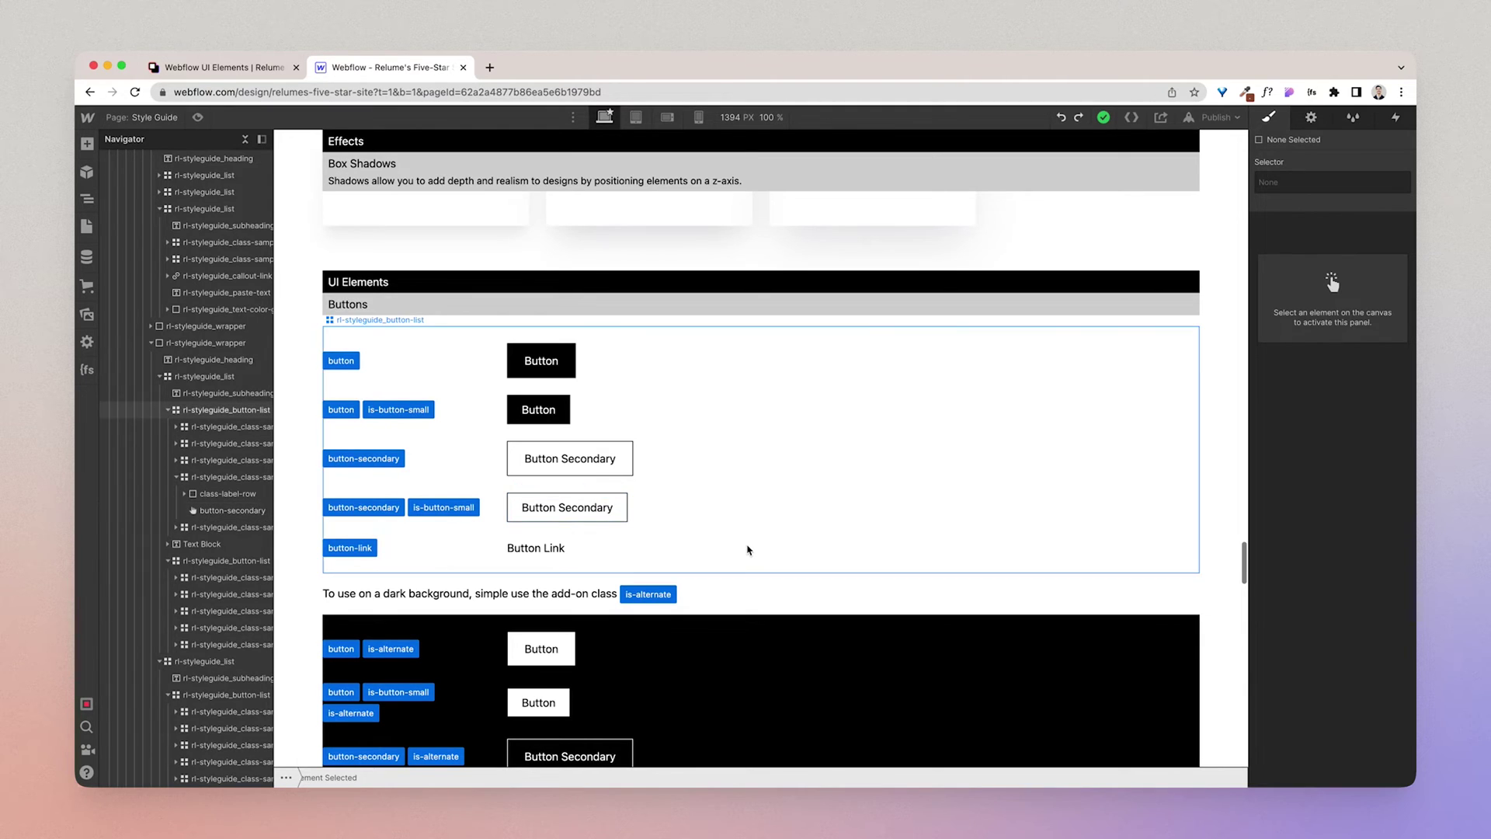
Scroll the style guide past Buttons With Icons and Form Elements to Icons (Image).
scroll(748, 550, "down", 6)
scroll(748, 550, "down", 10)
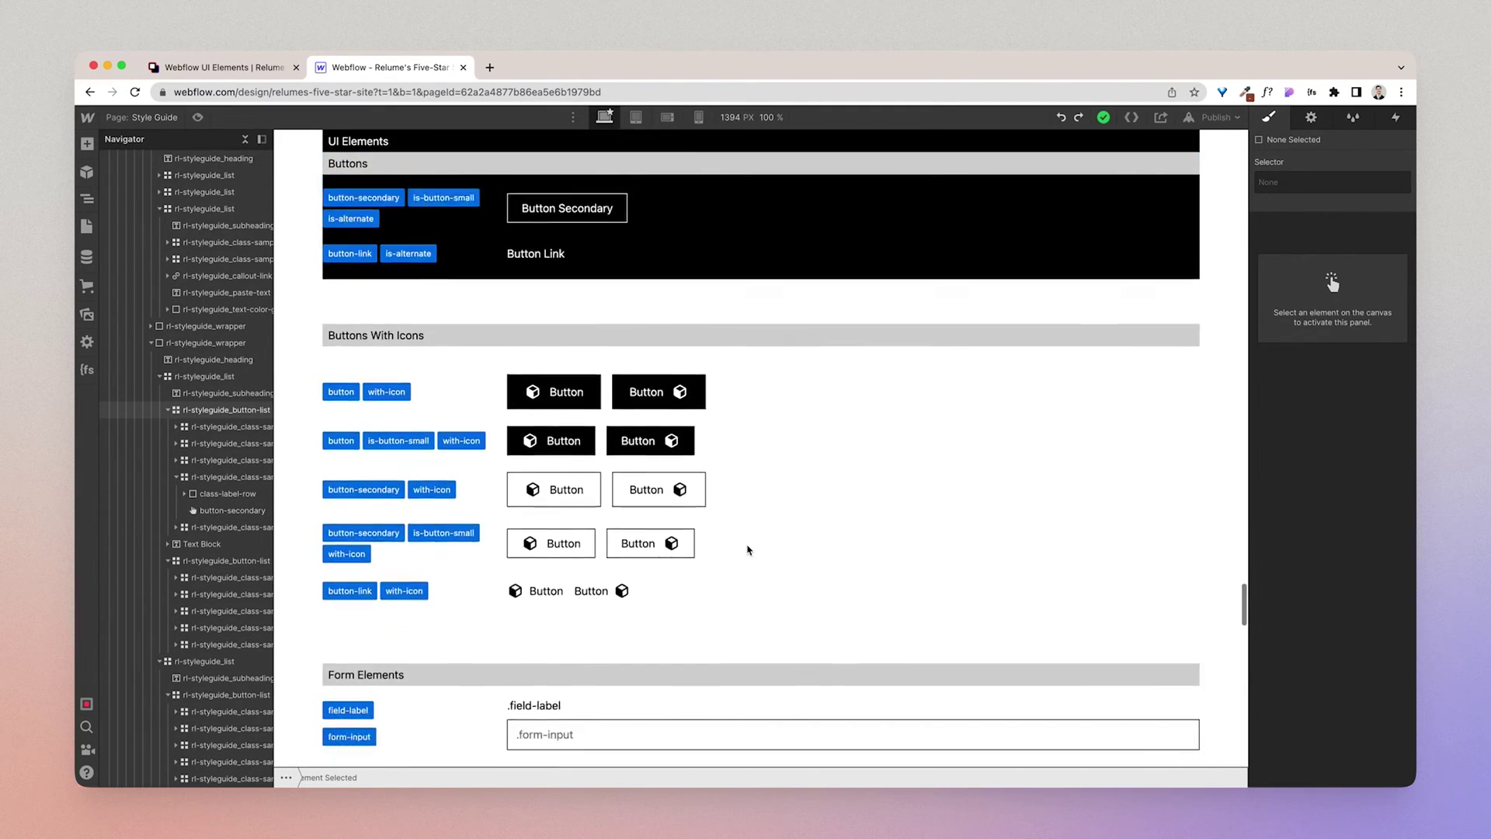
scroll(748, 549, "down", 5)
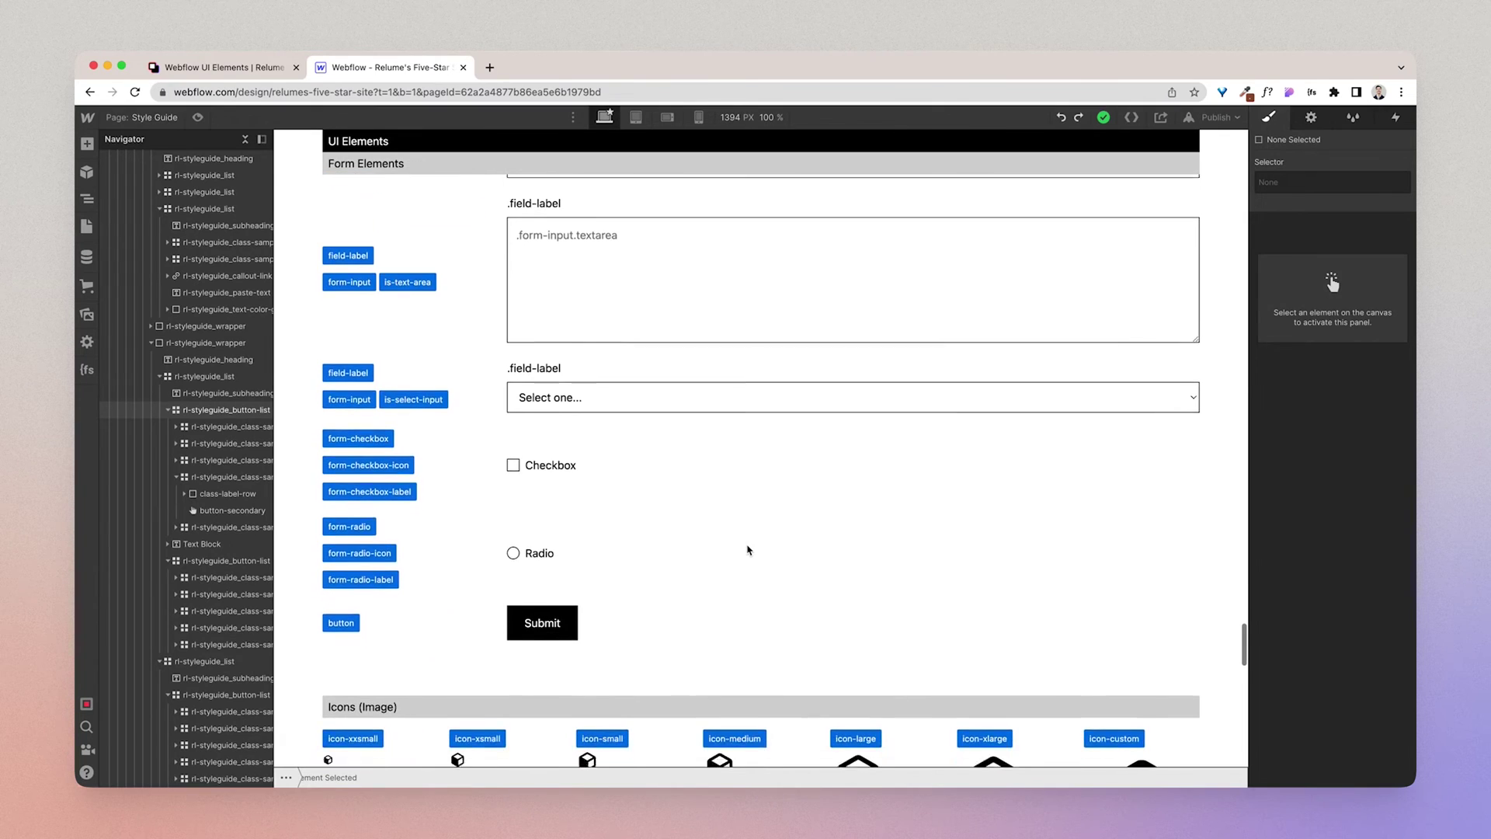
scroll(748, 549, "down", 1)
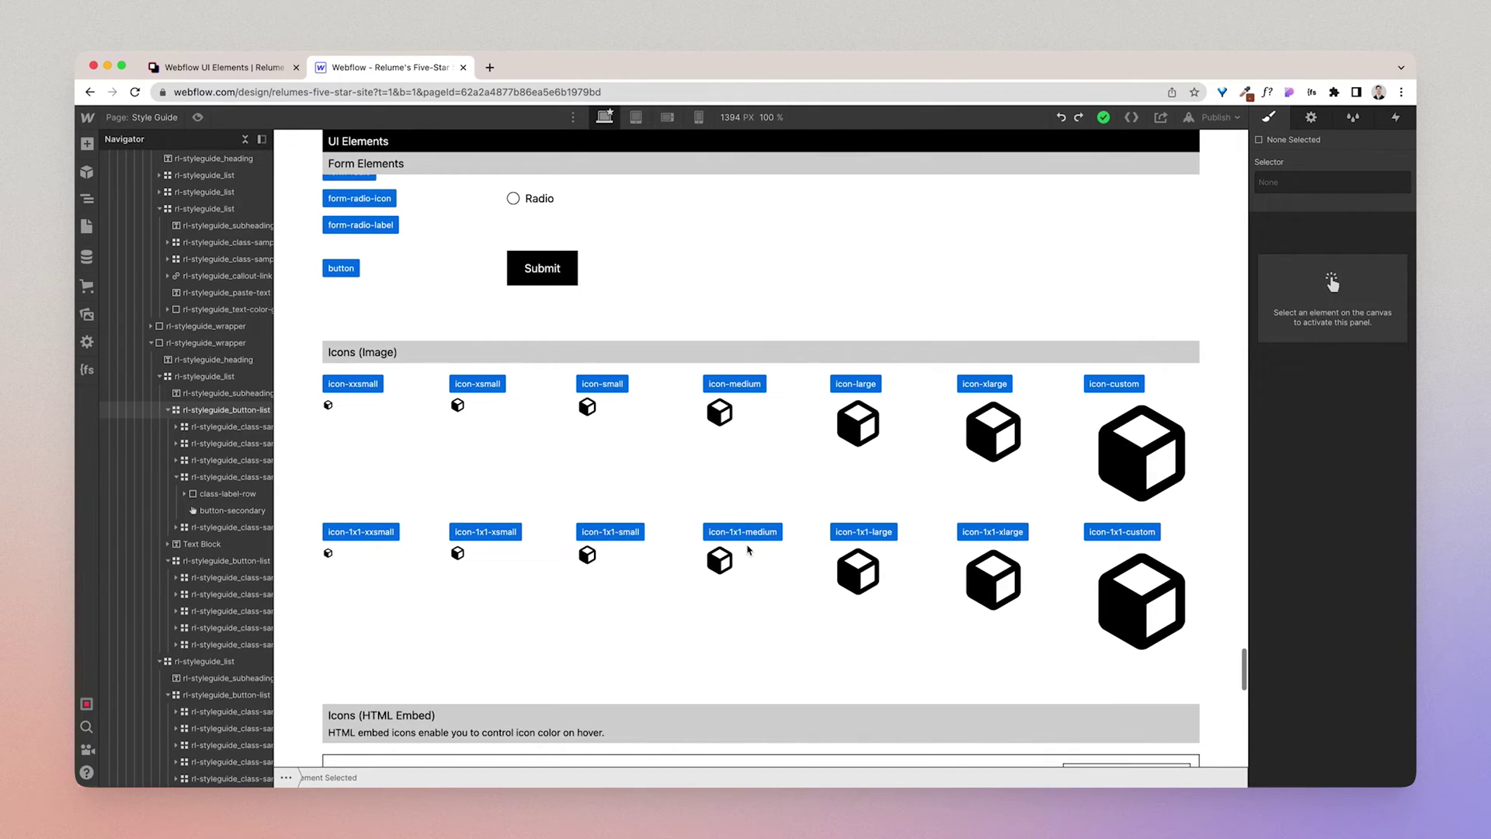
scroll(608, 598, "down", 1)
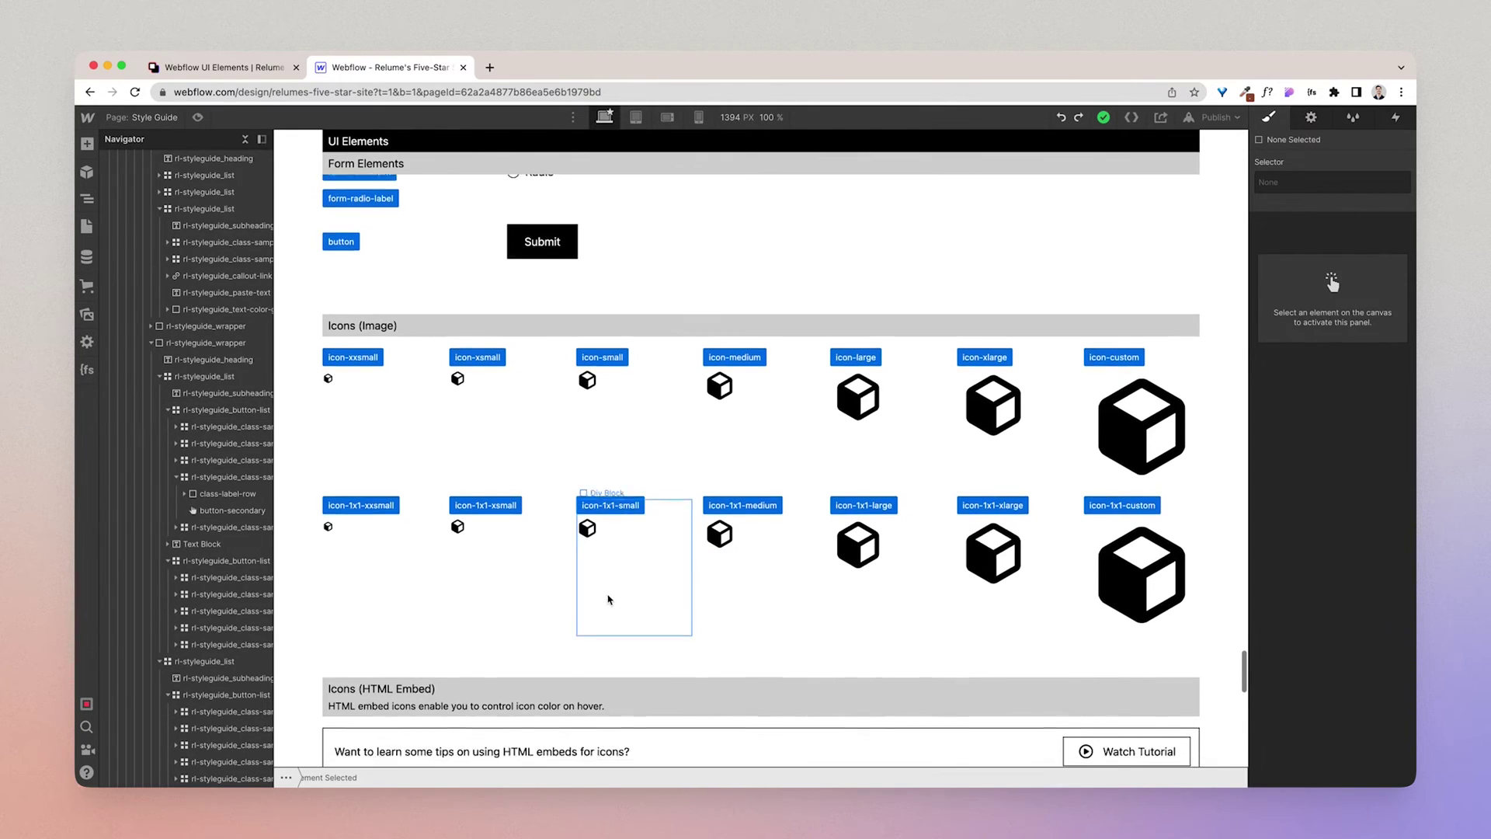
scroll(608, 598, "down", 1)
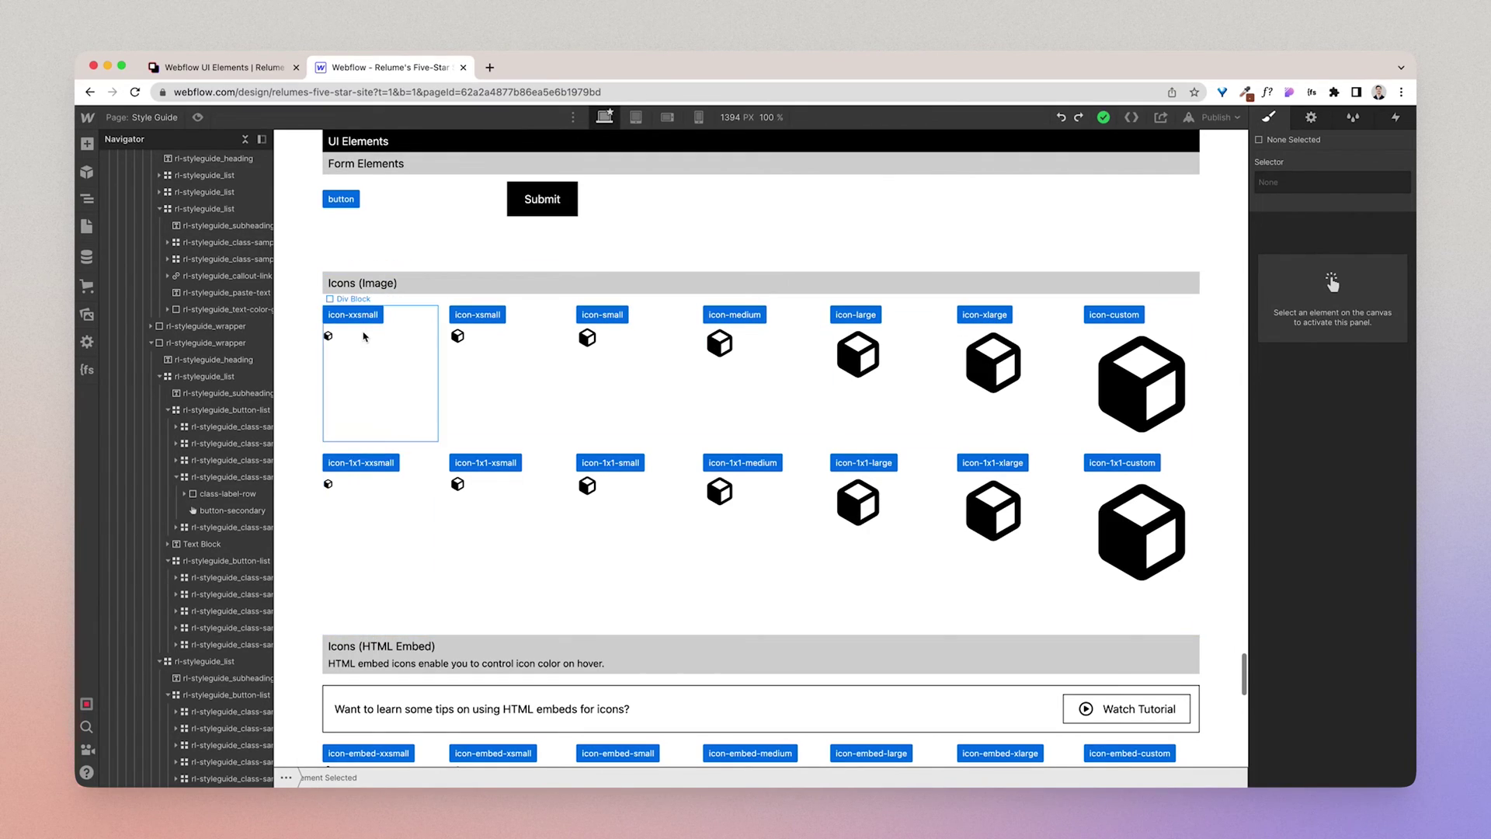
Inspect the icon-xxsmall image samples, then select the icon-embed-xsmall icon to show its styles.
left_click(328, 336)
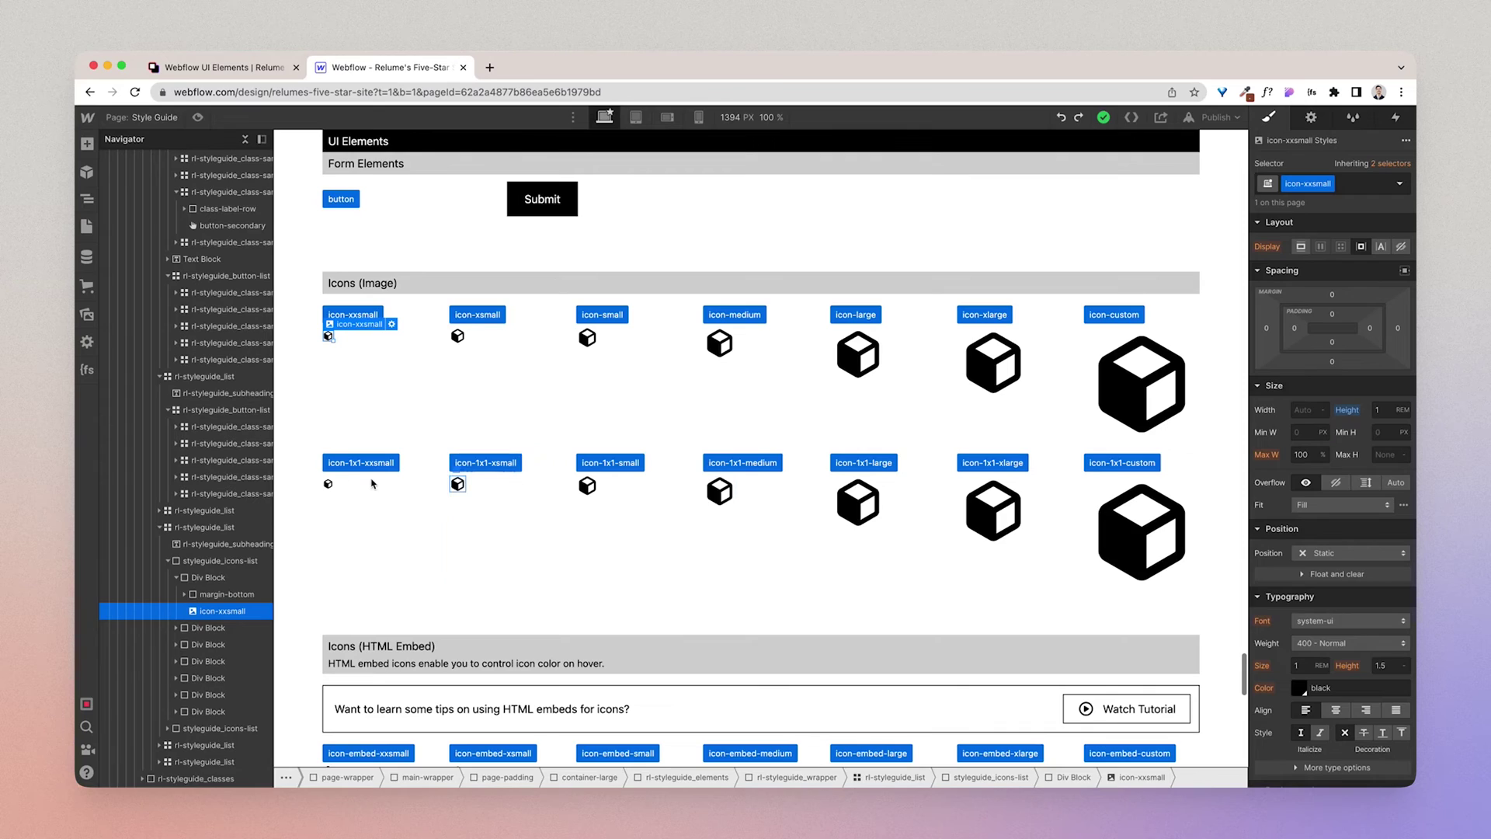
left_click(330, 484)
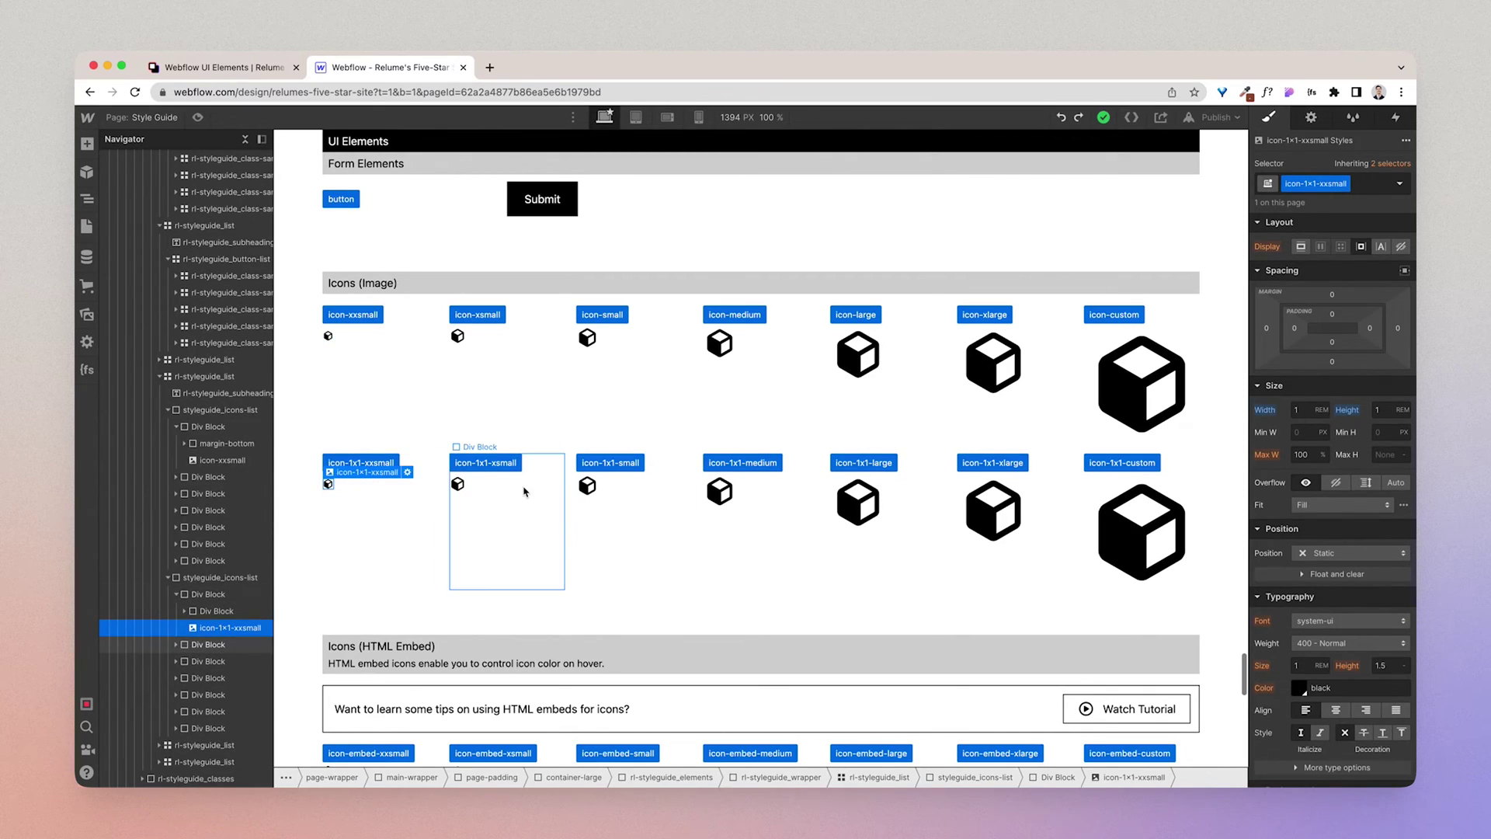
scroll(525, 492, "down", 1)
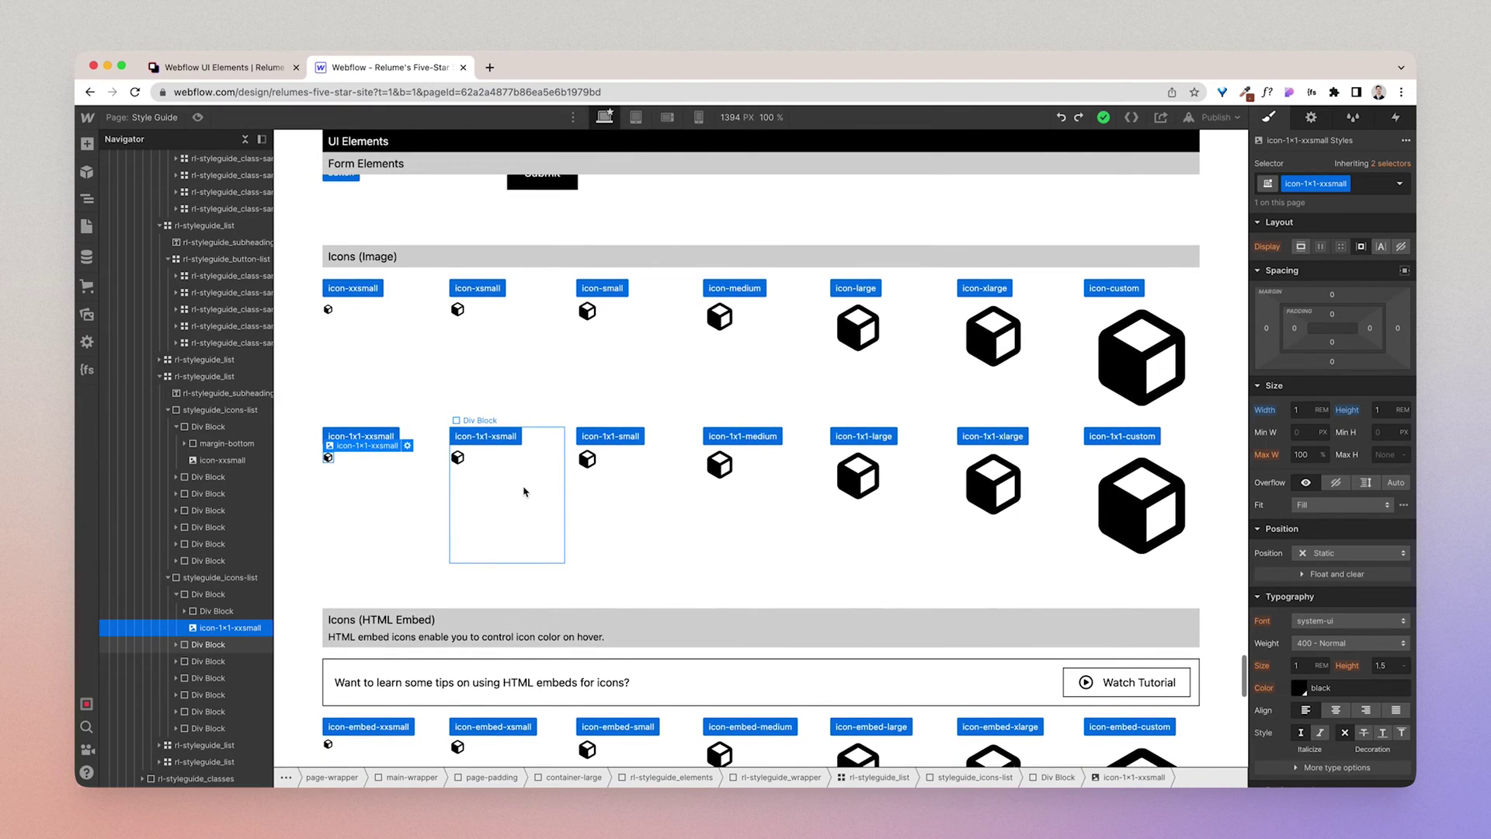
scroll(521, 489, "down", 1)
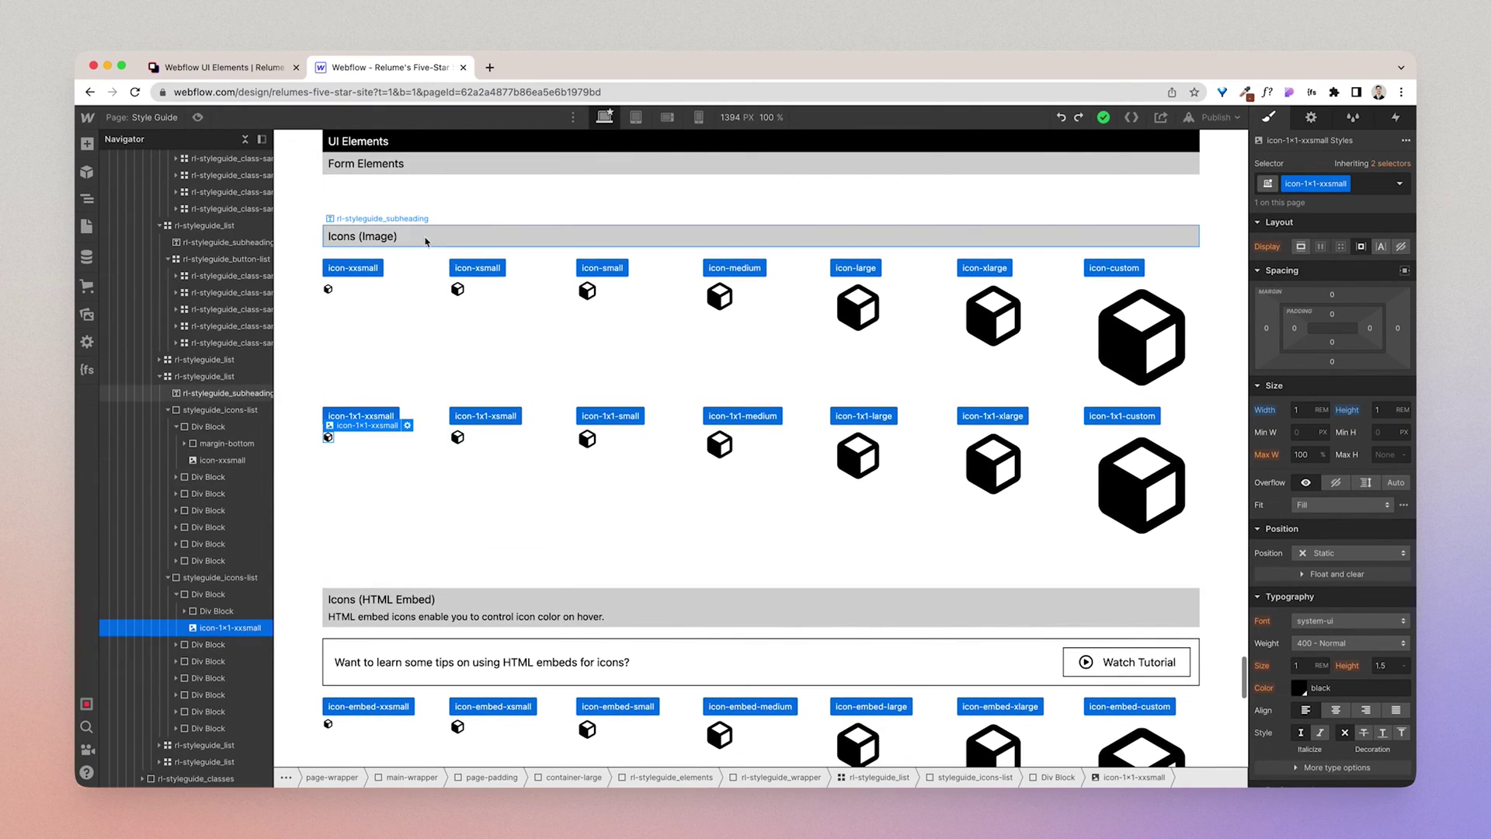
left_click(424, 240)
scroll(462, 376, "down", 5)
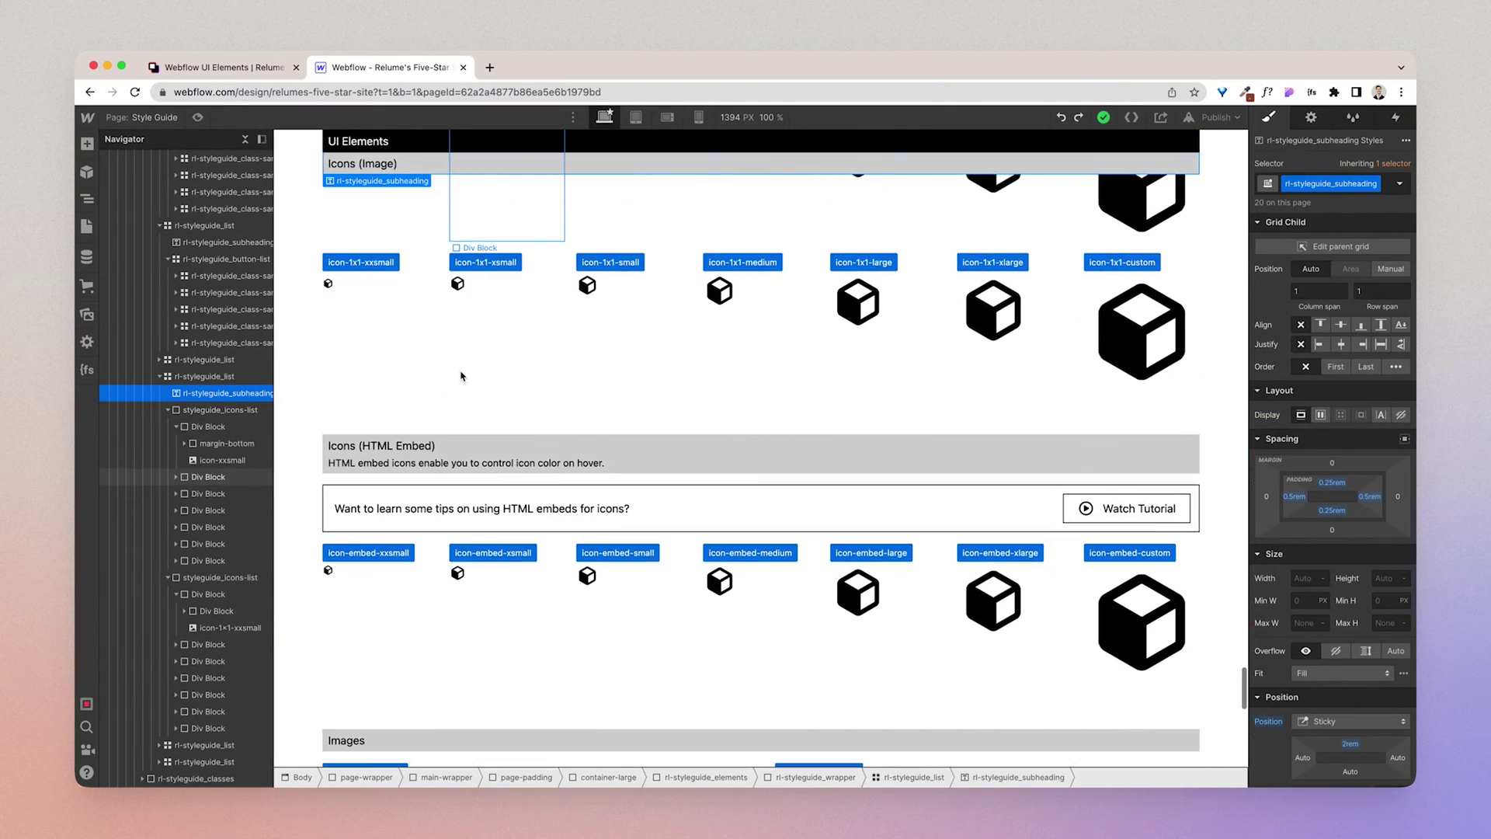
left_click(457, 574)
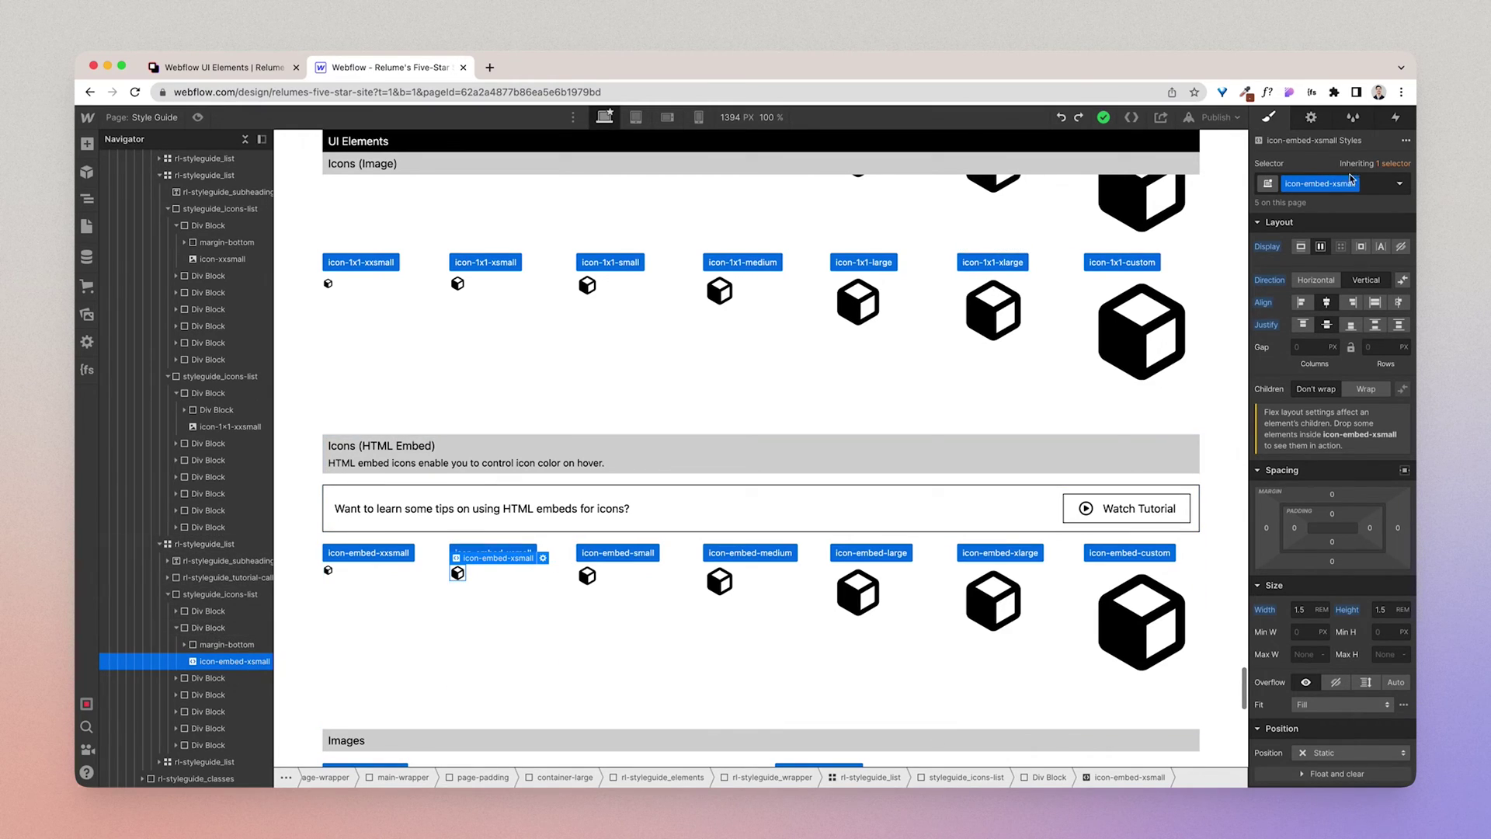
Check that the icon-embed-xsmall SVG uses fill="currentColor", then save and close the code.
scroll(1325, 392, "down", 2)
scroll(1325, 392, "down", 3)
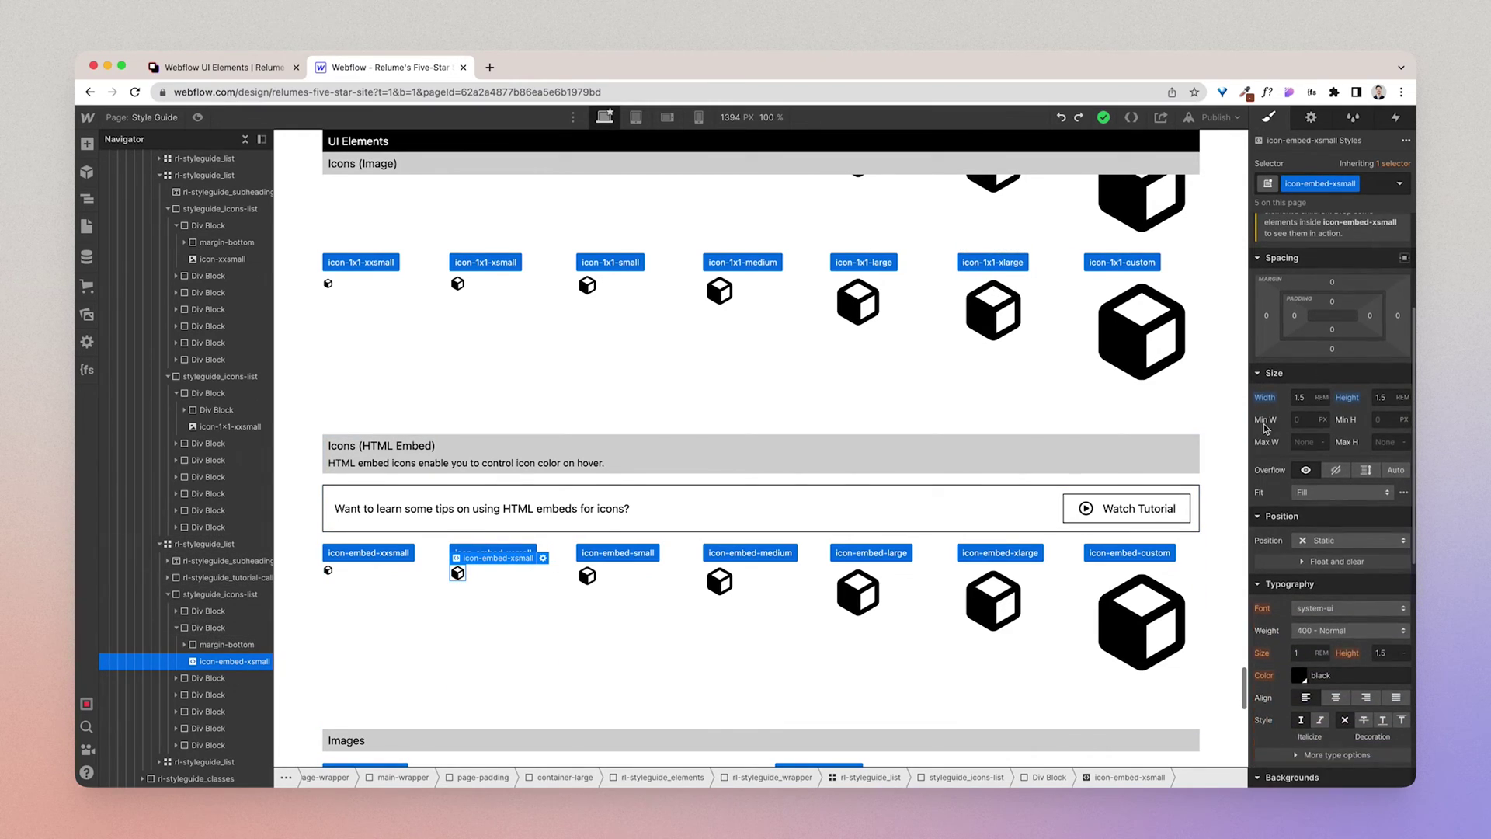
left_click(543, 558)
scroll(818, 441, "right", 5)
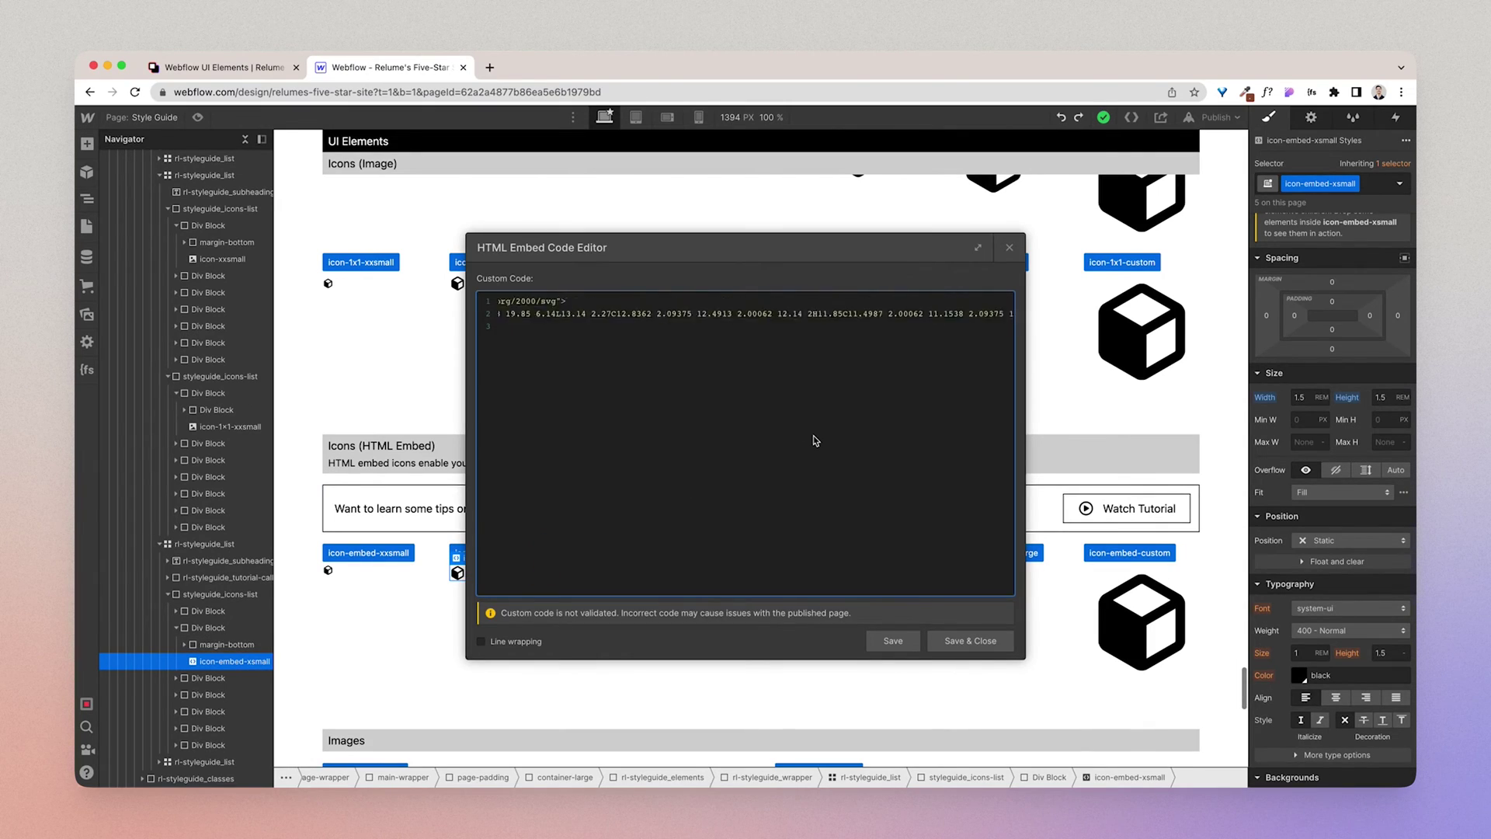
scroll(737, 311, "right", 10)
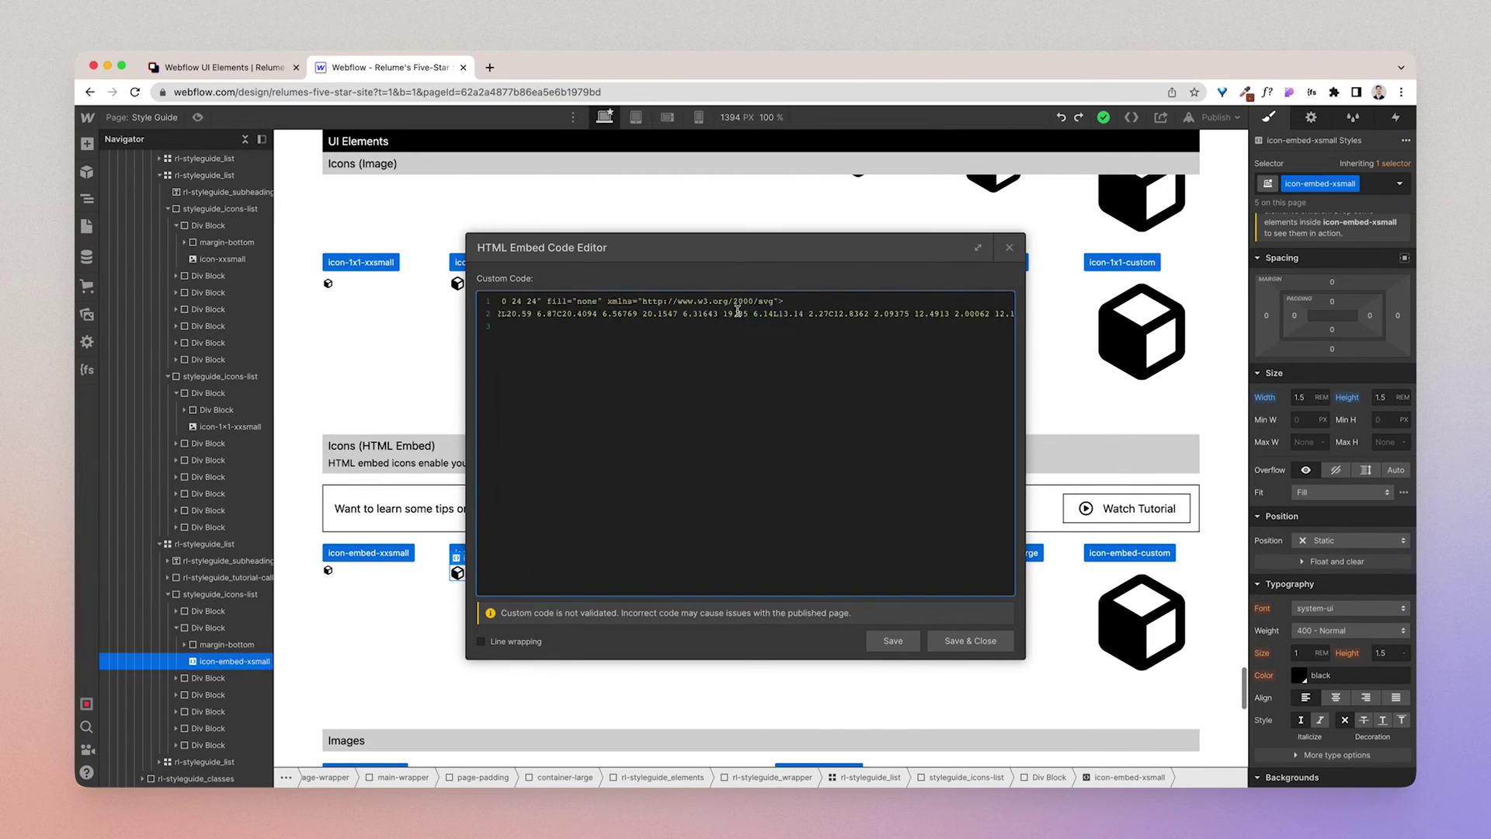
scroll(738, 311, "right", 10)
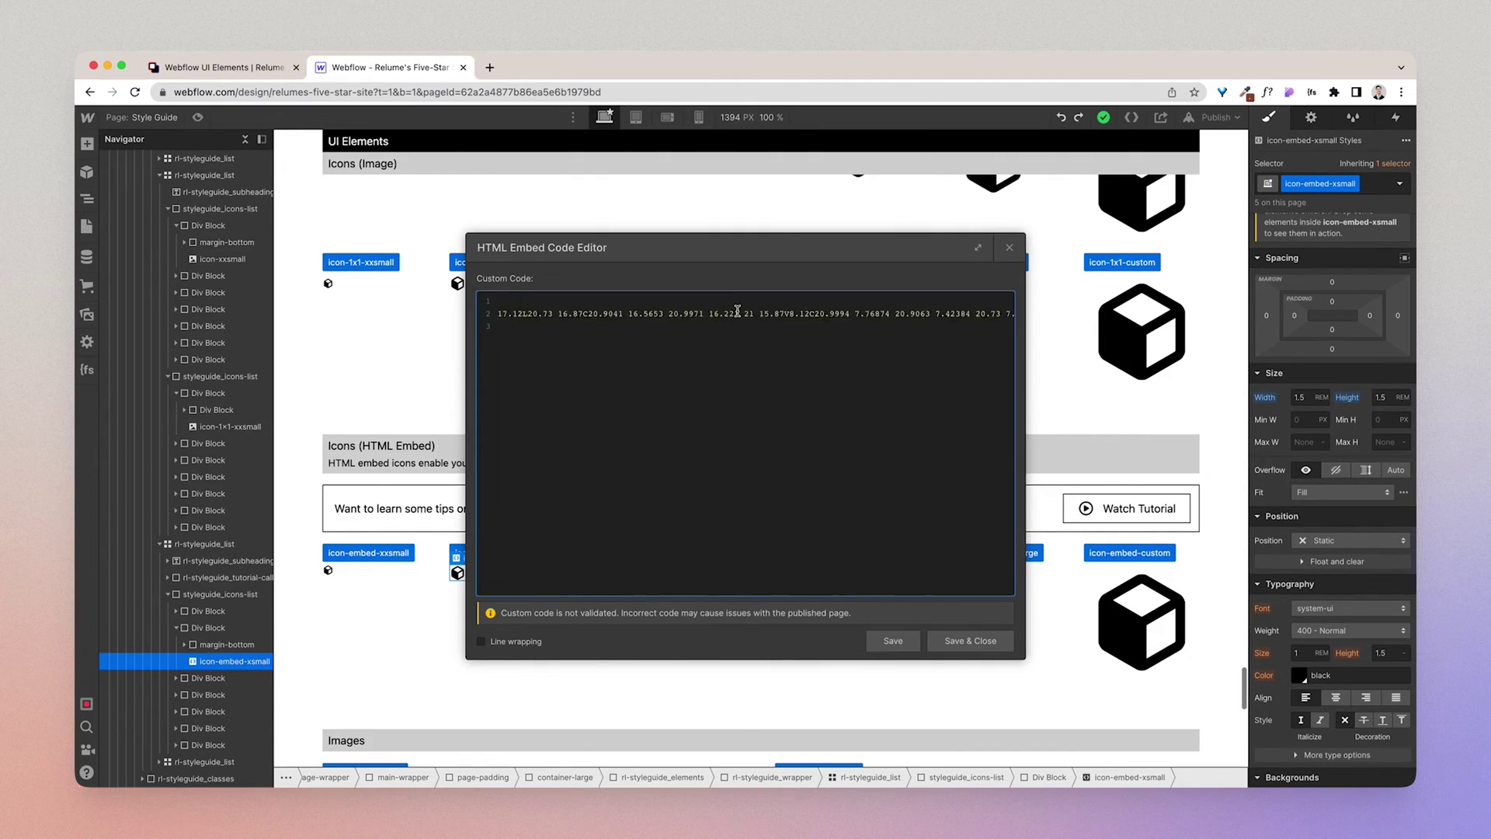
double_click(937, 313)
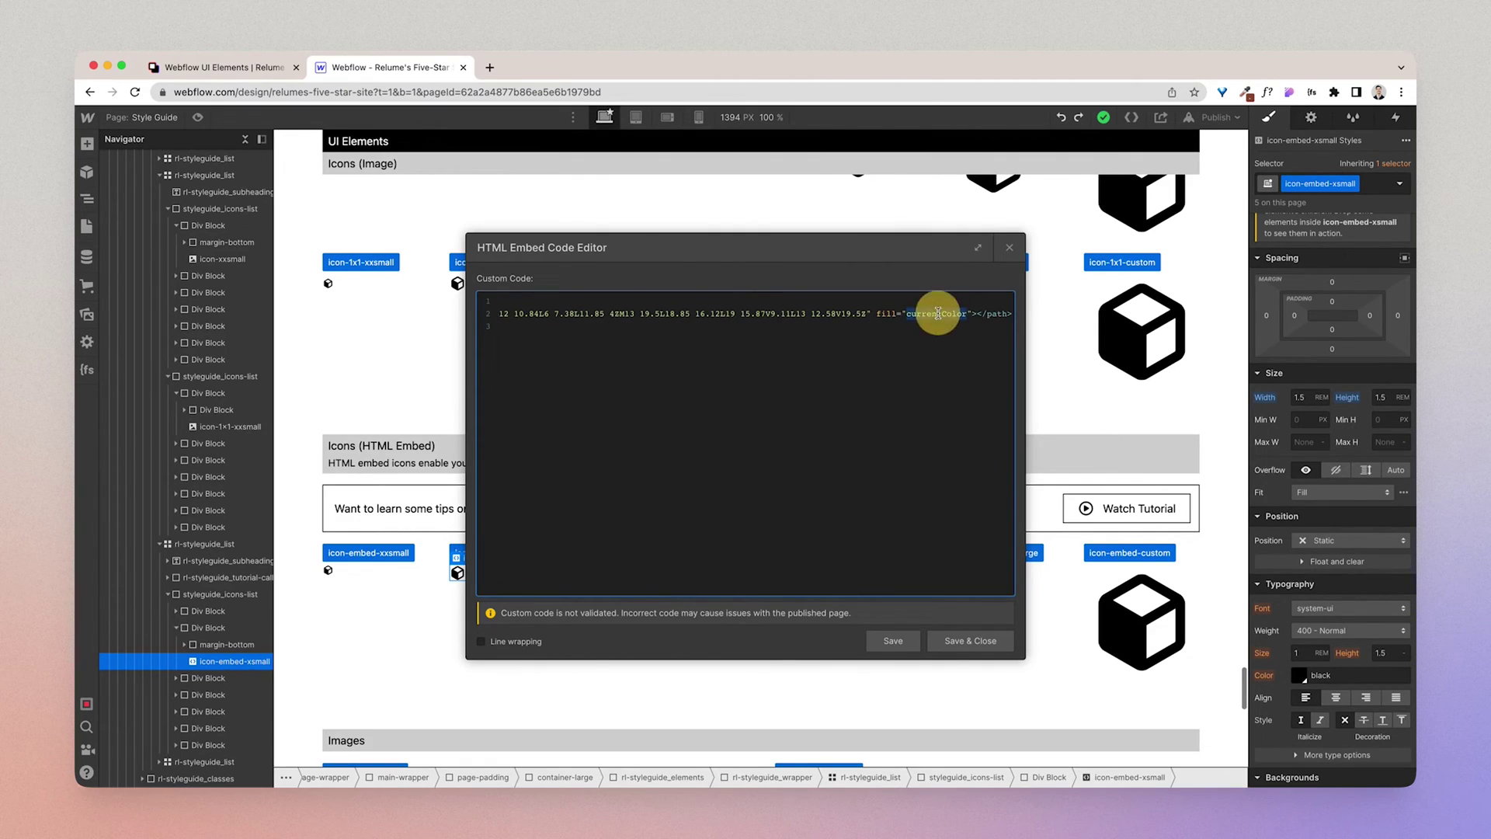
left_click(972, 635)
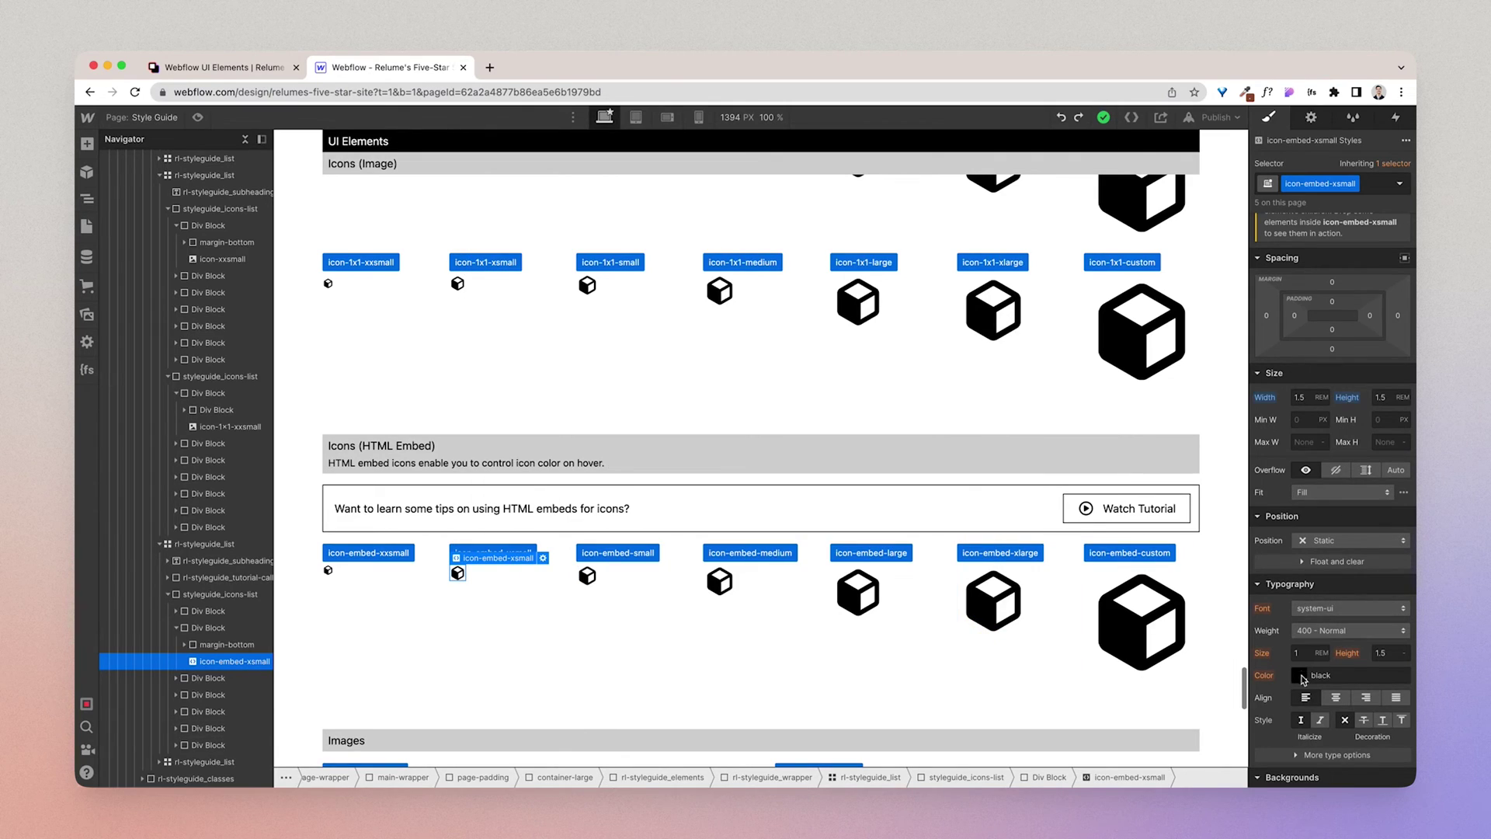
Try a dark red text colour on the icon, then undo back to black.
left_click(1298, 675)
left_click(1323, 461)
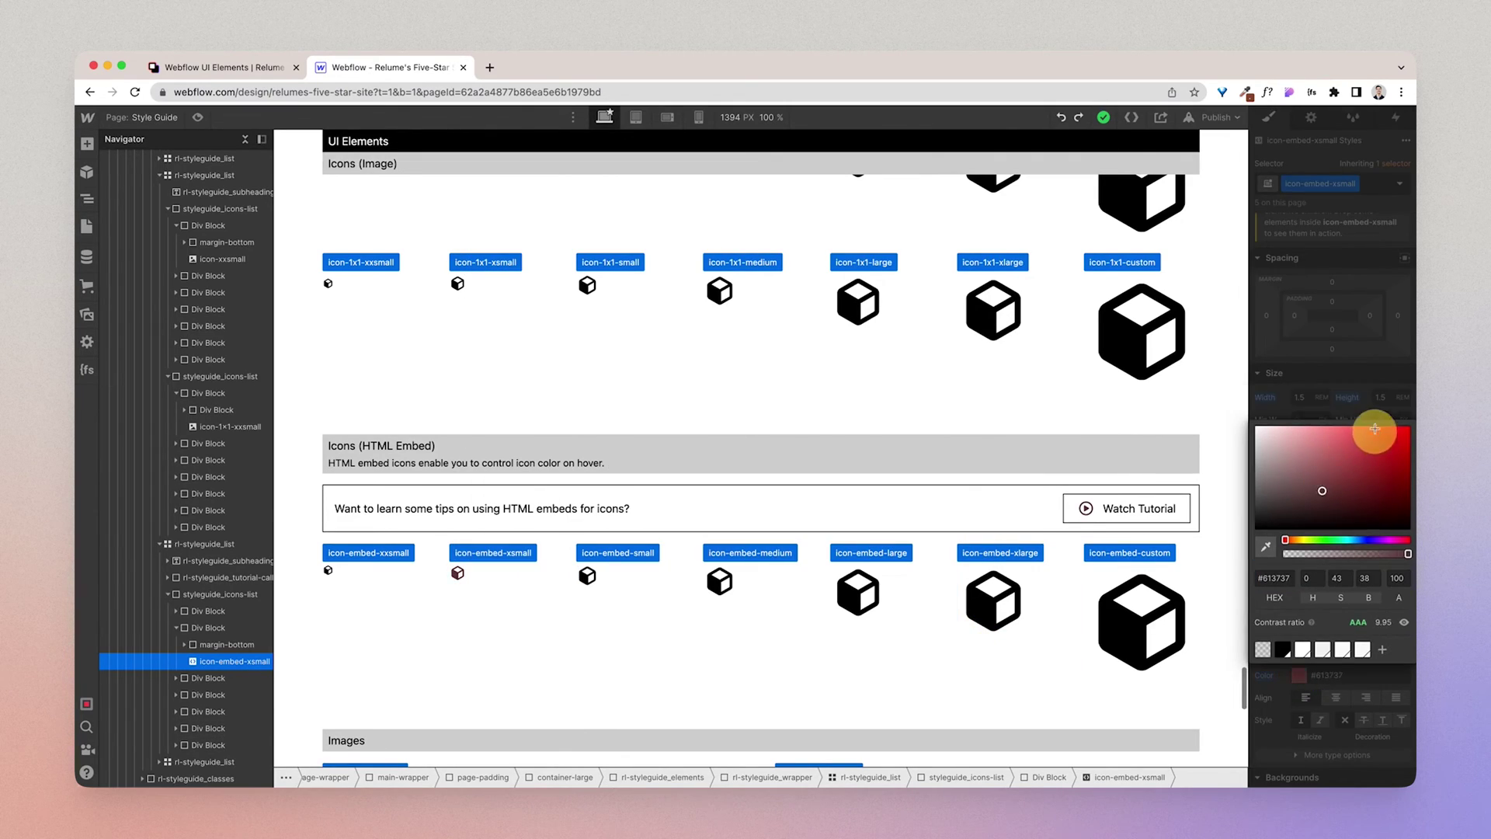
mouse_move(1377, 449)
left_mouse_down()
mouse_move(1374, 432)
mouse_move(1342, 456)
mouse_move(1350, 515)
left_mouse_up()
left_click(1323, 334)
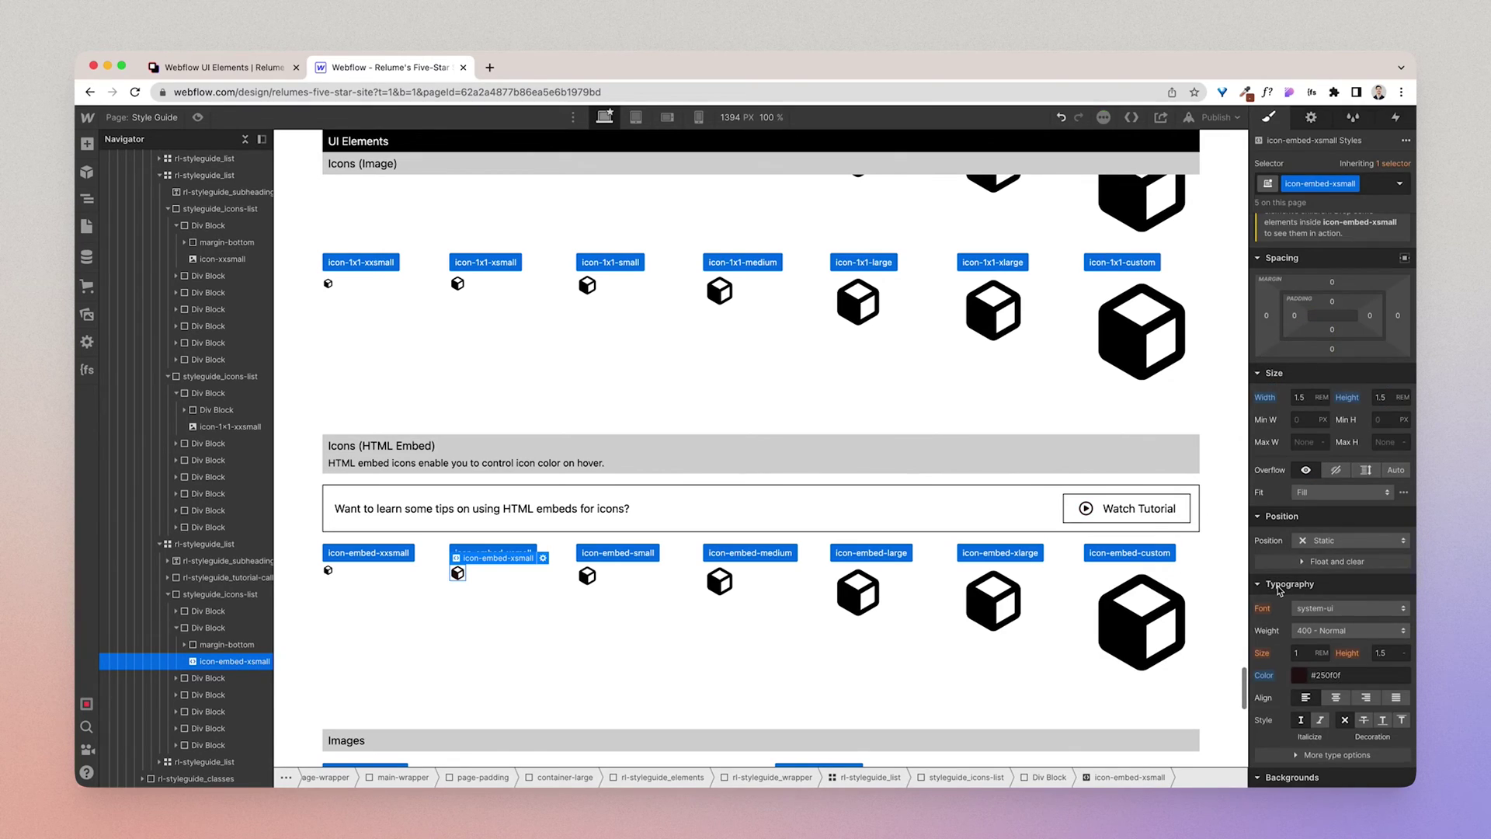
key("ctrl+z")
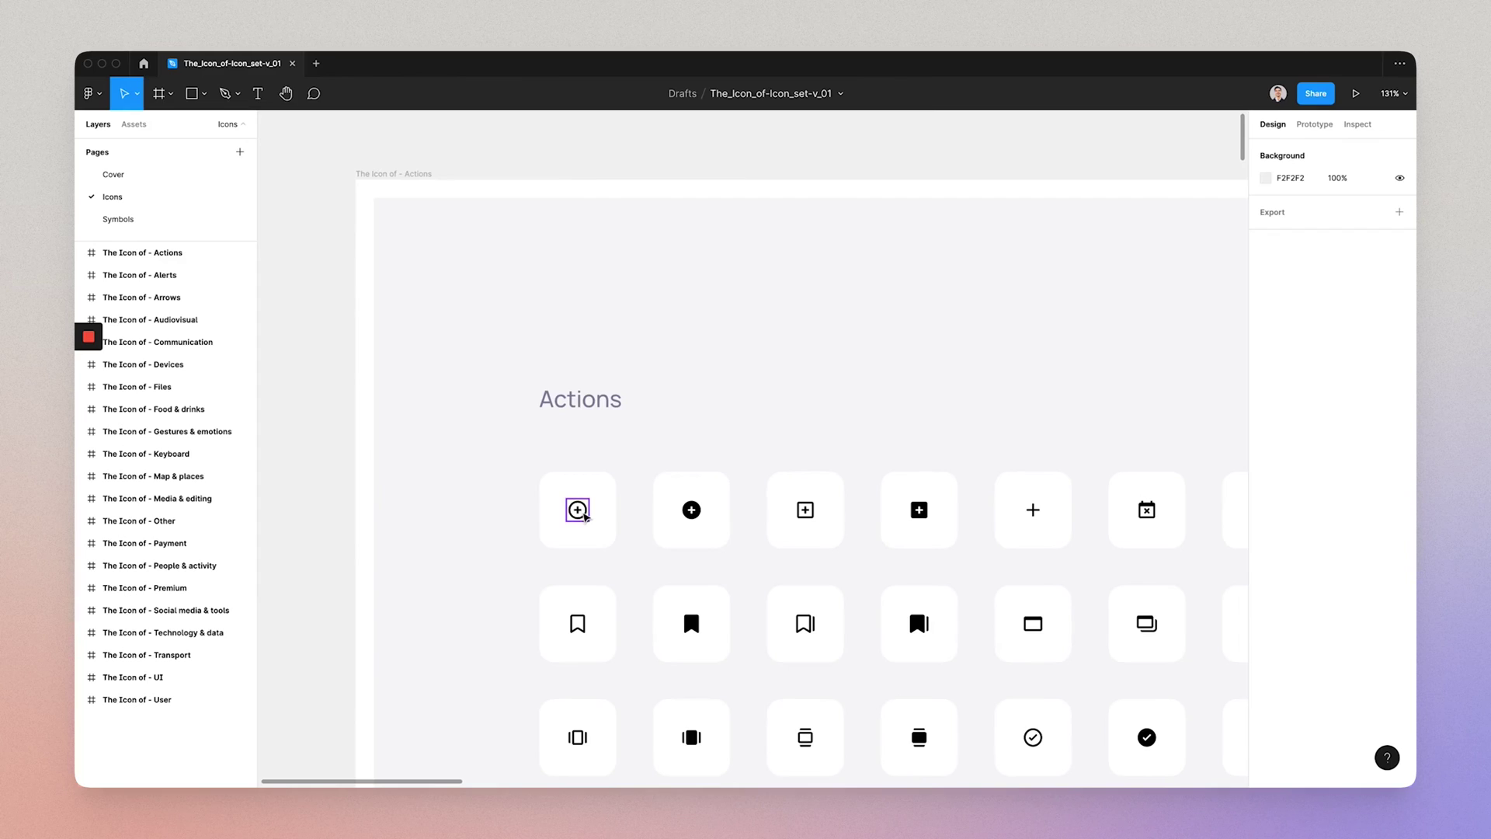
Copy the add_circle_outlined icon from Figma as SVG.
left_click(577, 509)
right_click(582, 510)
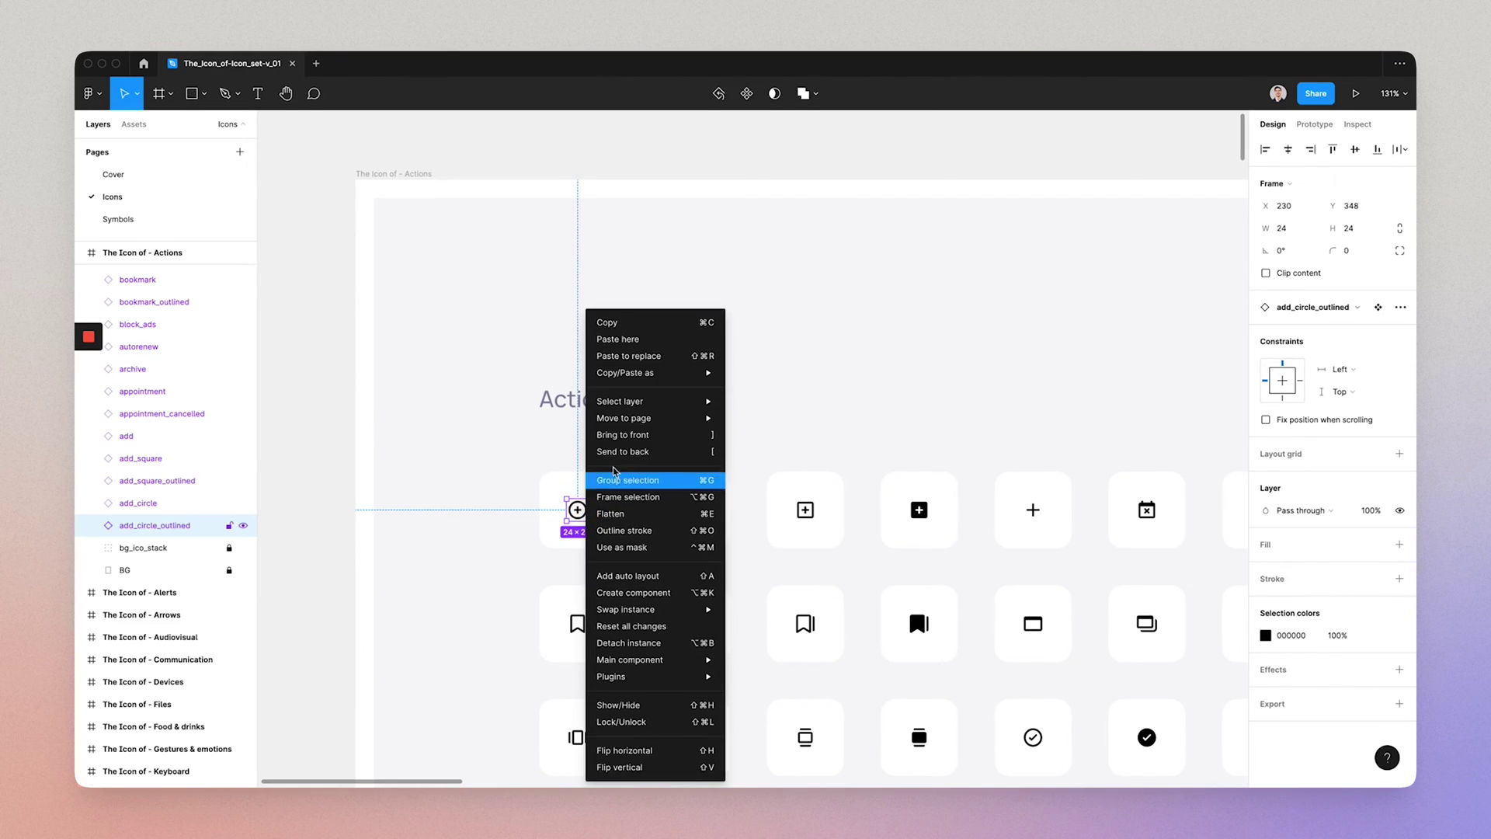
mouse_move(683, 373)
left_click(768, 393)
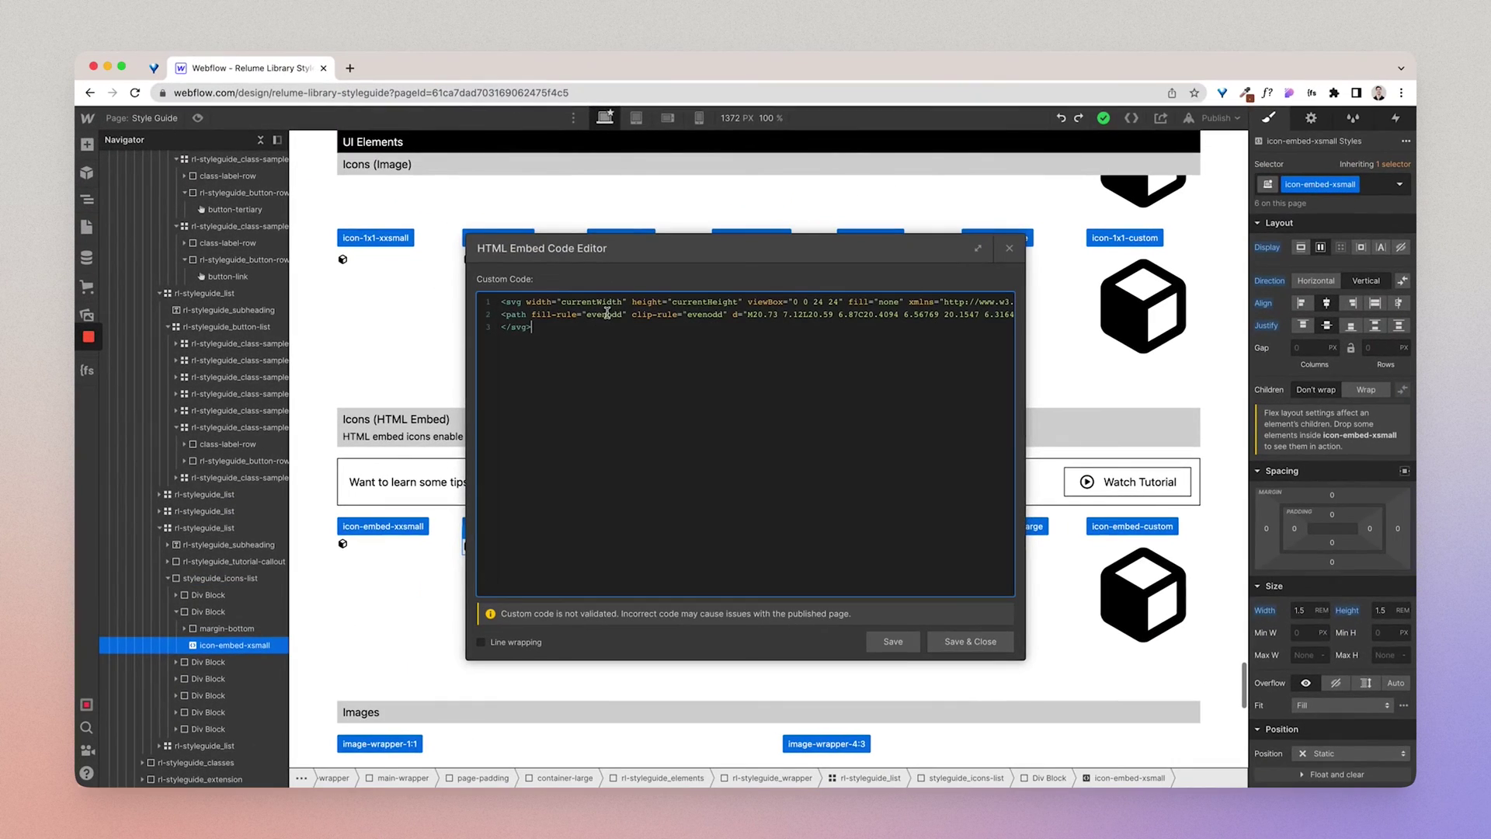
Replace the embed code with the add-circle SVG, change its black fill to currentcolor, and save.
left_click_drag(598, 330, 483, 272)
key("BackSpace")
key("super+v")
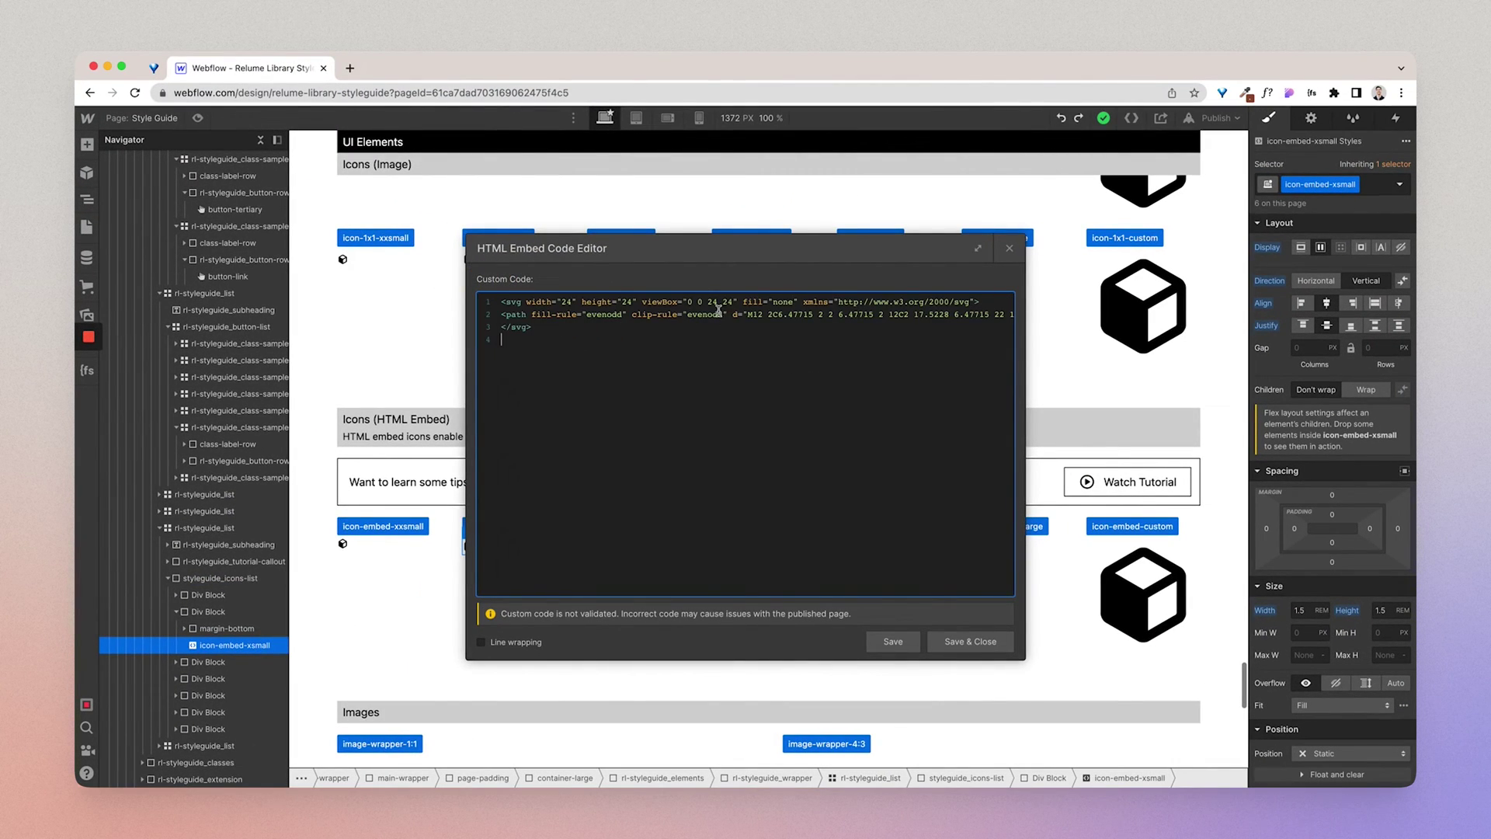
scroll(804, 417, "right", 10)
double_click(985, 313)
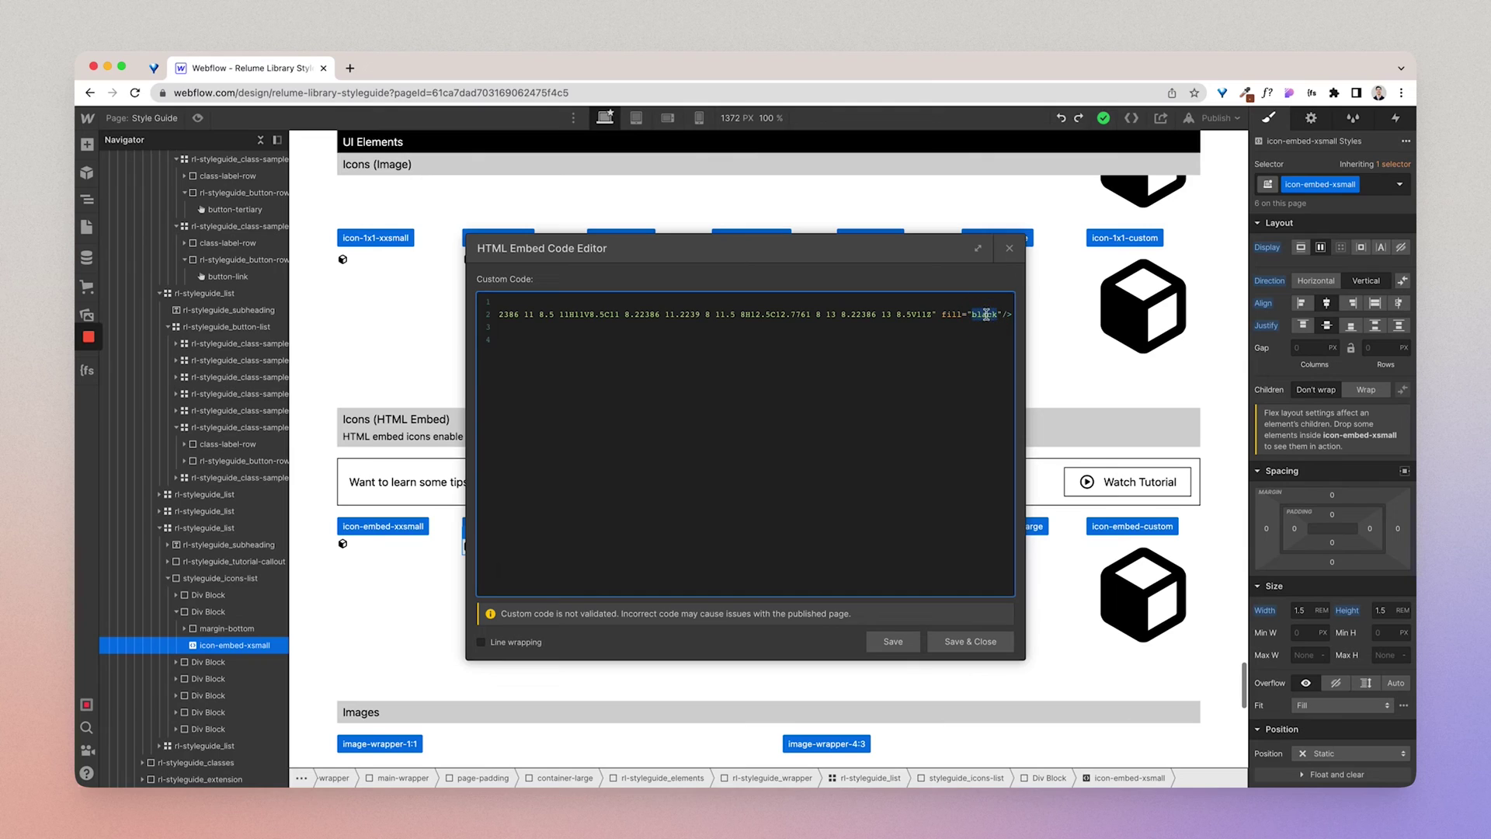
type("currentcolor")
left_click(987, 642)
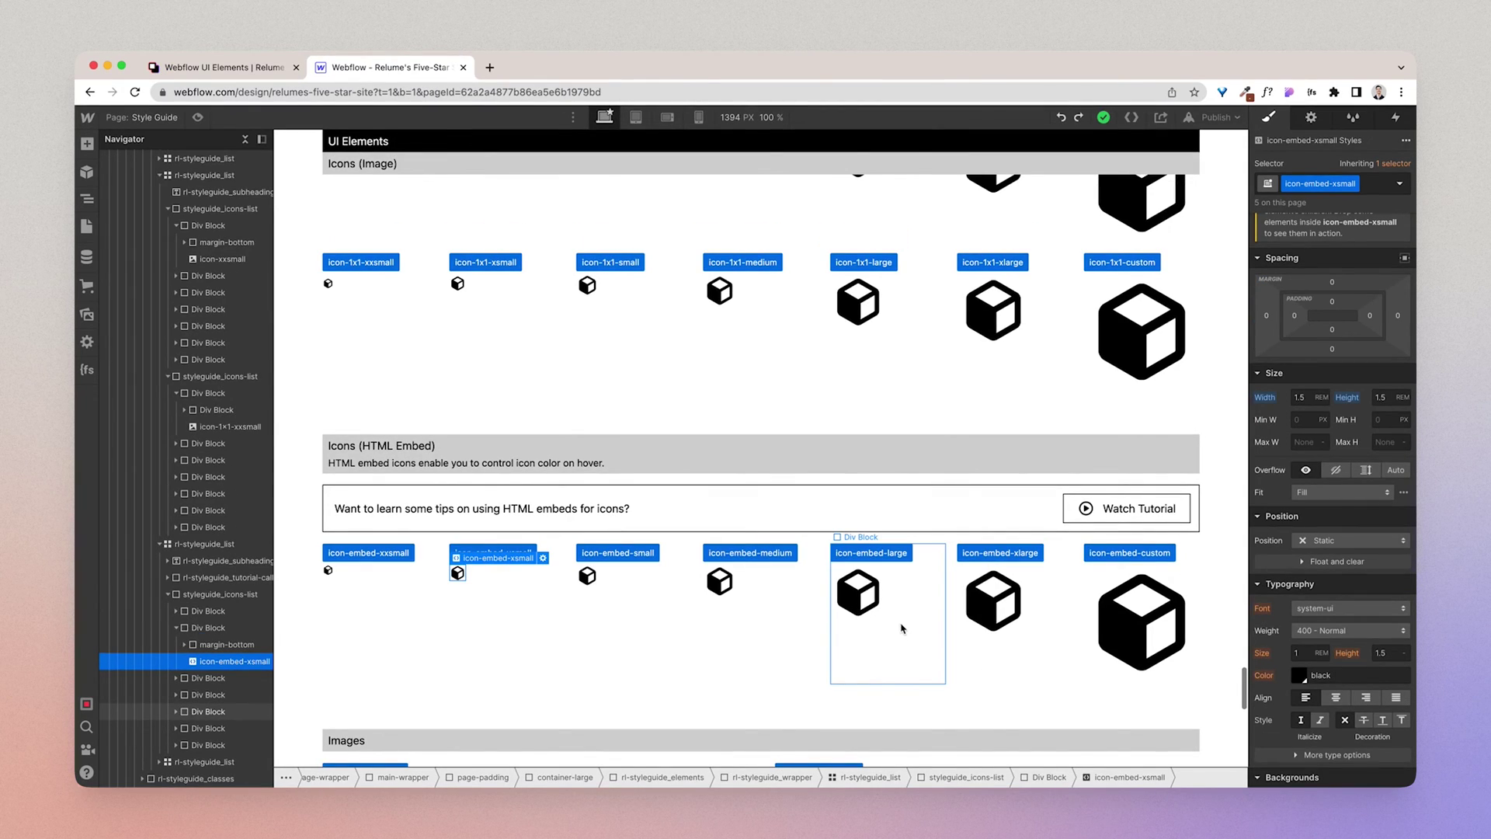
Inspect the icon-1x1-large image's class and scroll back through the Icons (Image) rows.
scroll(901, 628, "up", 3)
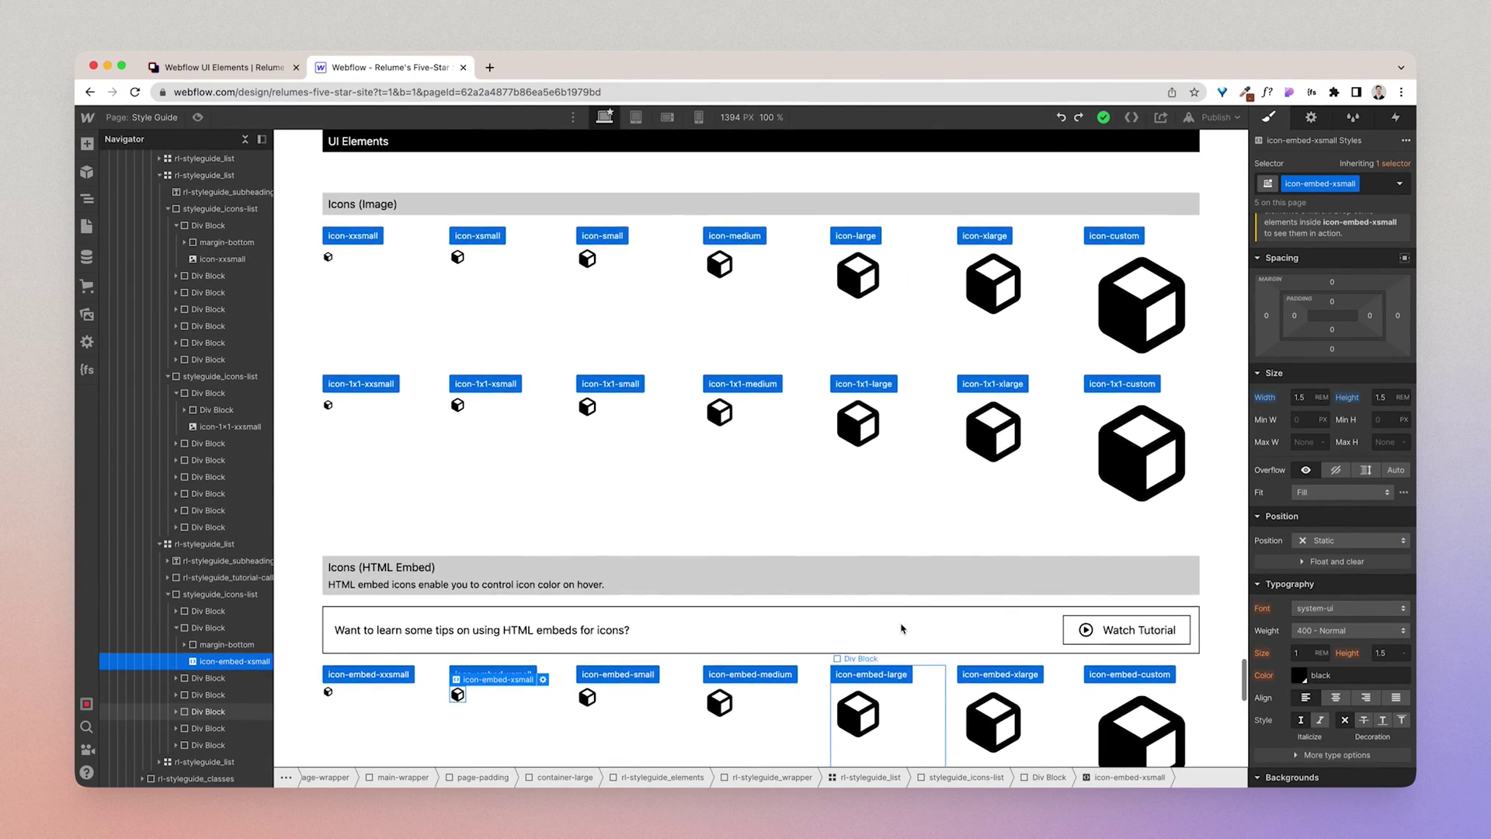
left_click(872, 420)
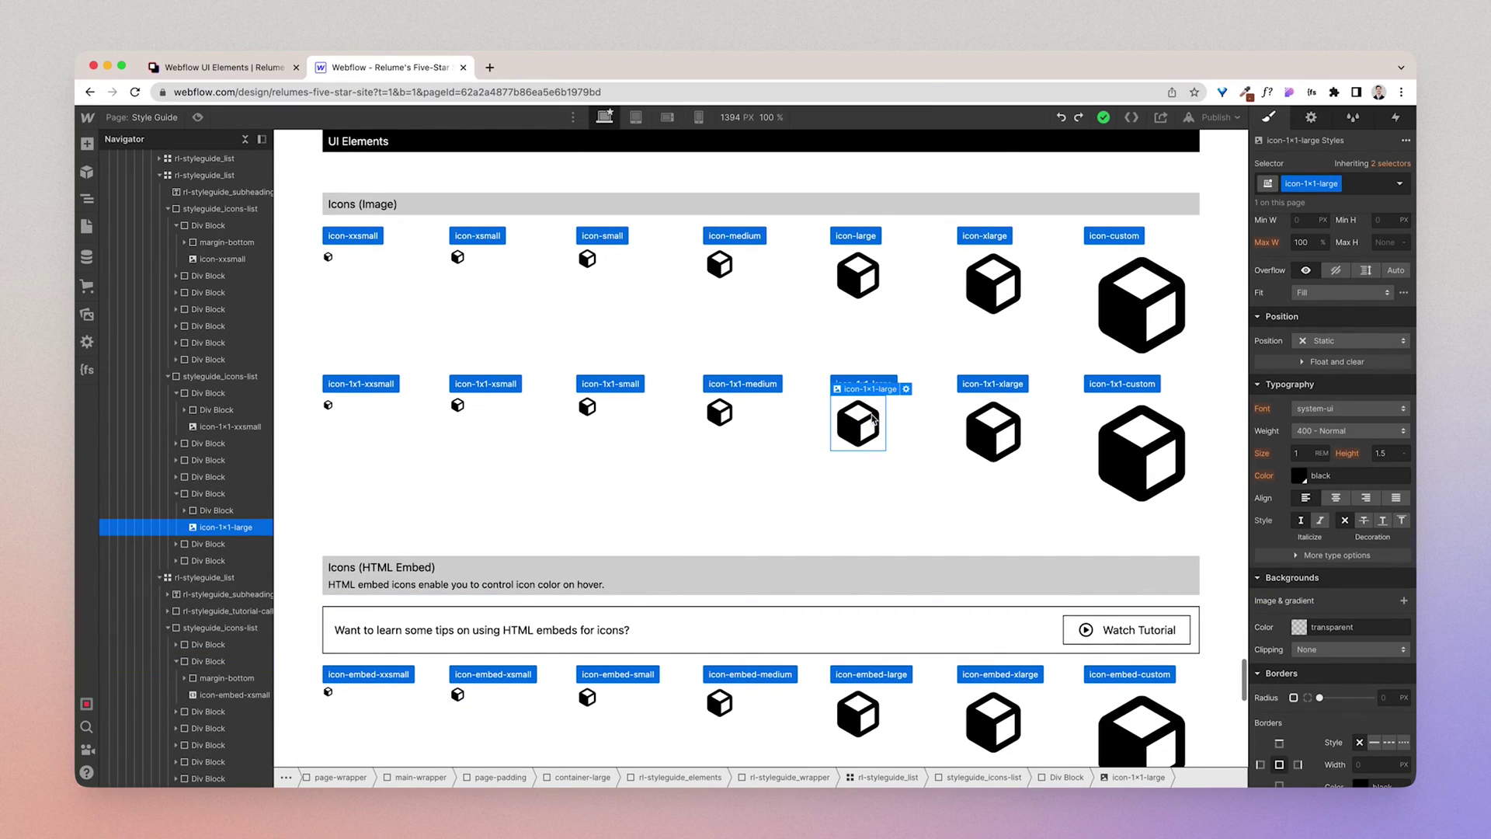
scroll(872, 419, "down", 5)
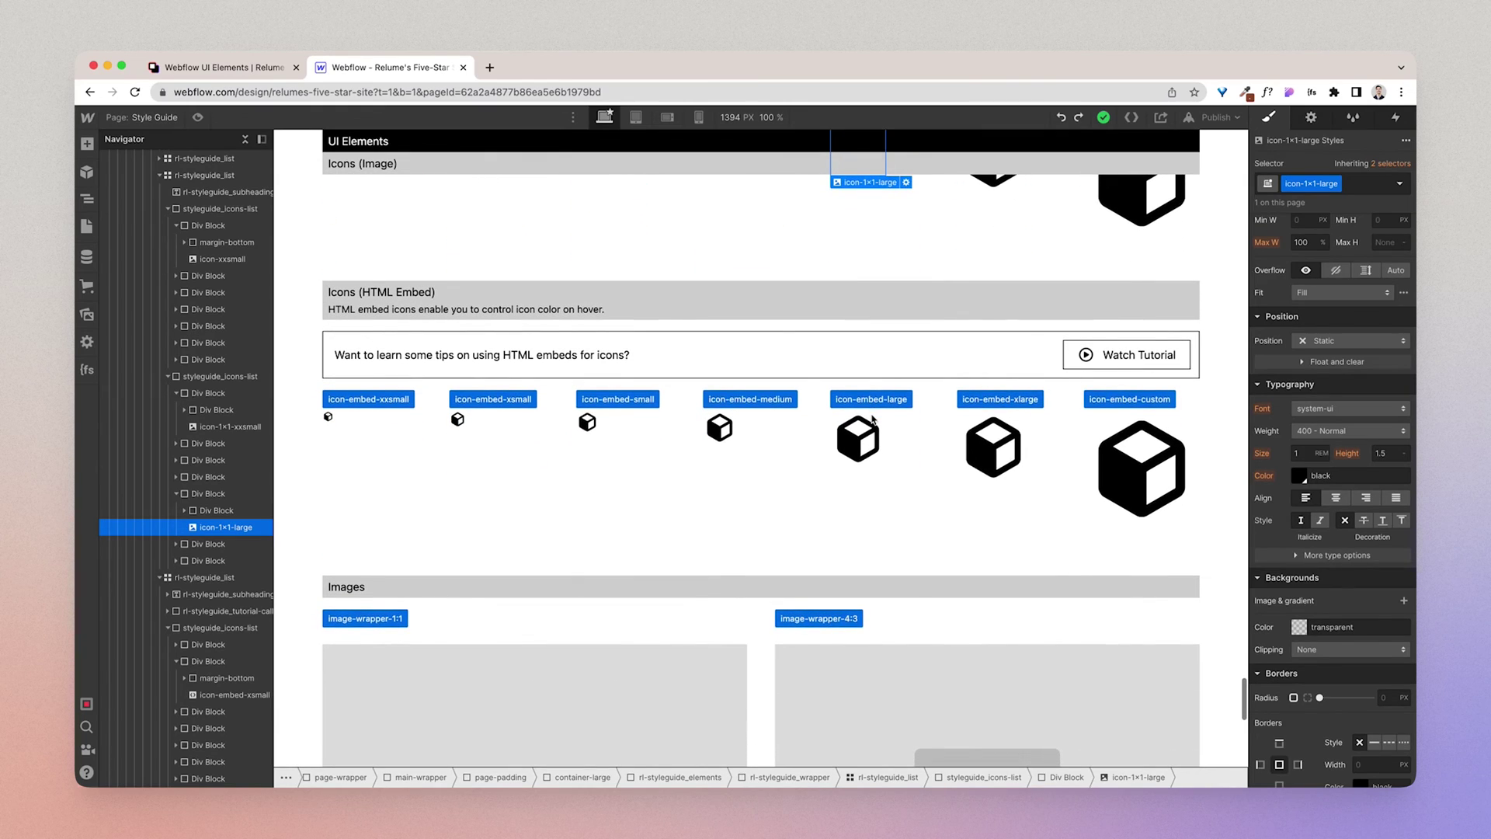
scroll(872, 419, "down", 5)
scroll(873, 418, "up", 4)
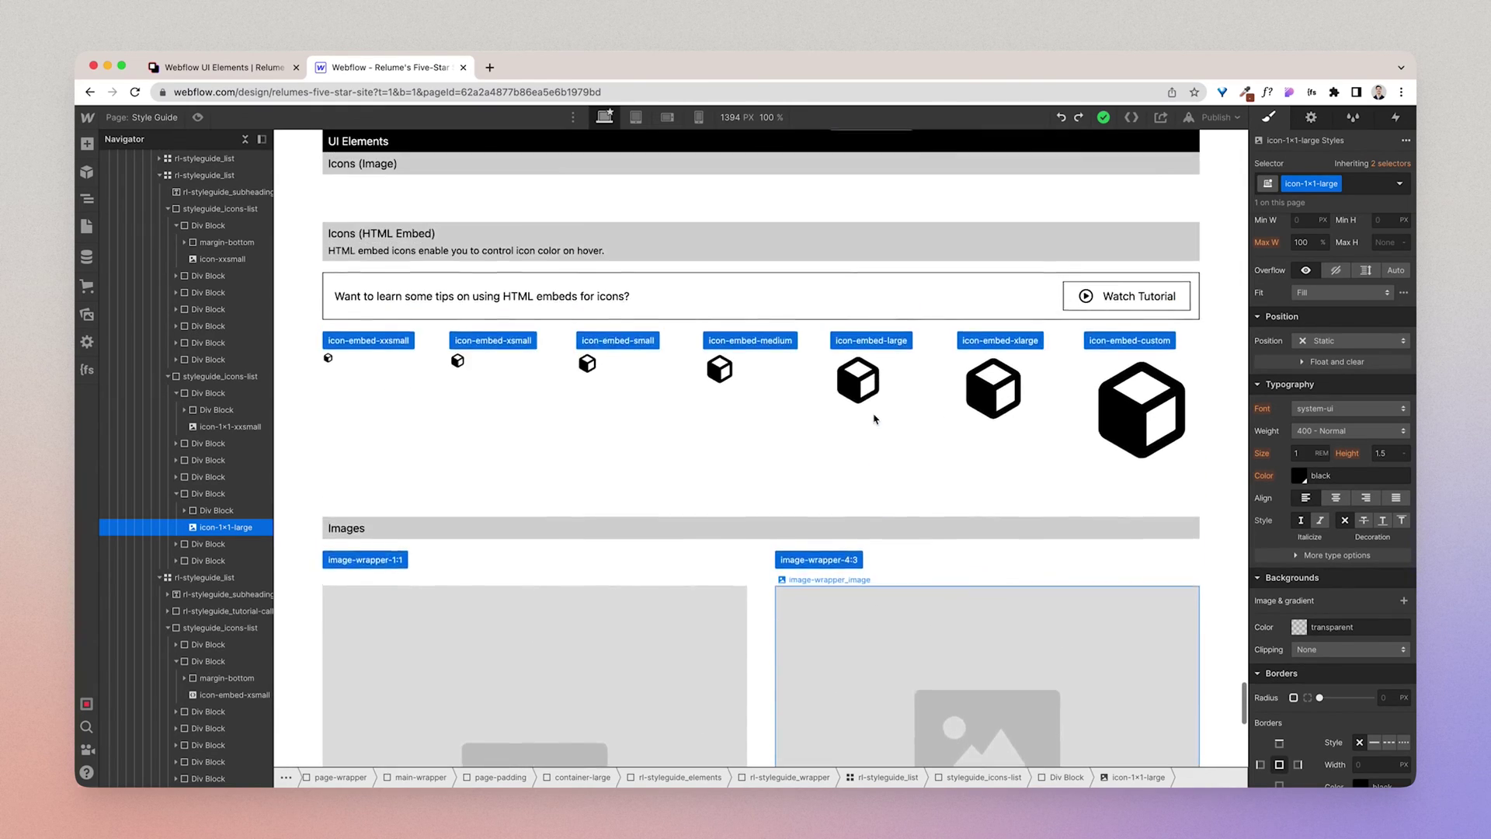
scroll(874, 419, "up", 1)
scroll(859, 435, "up", 4)
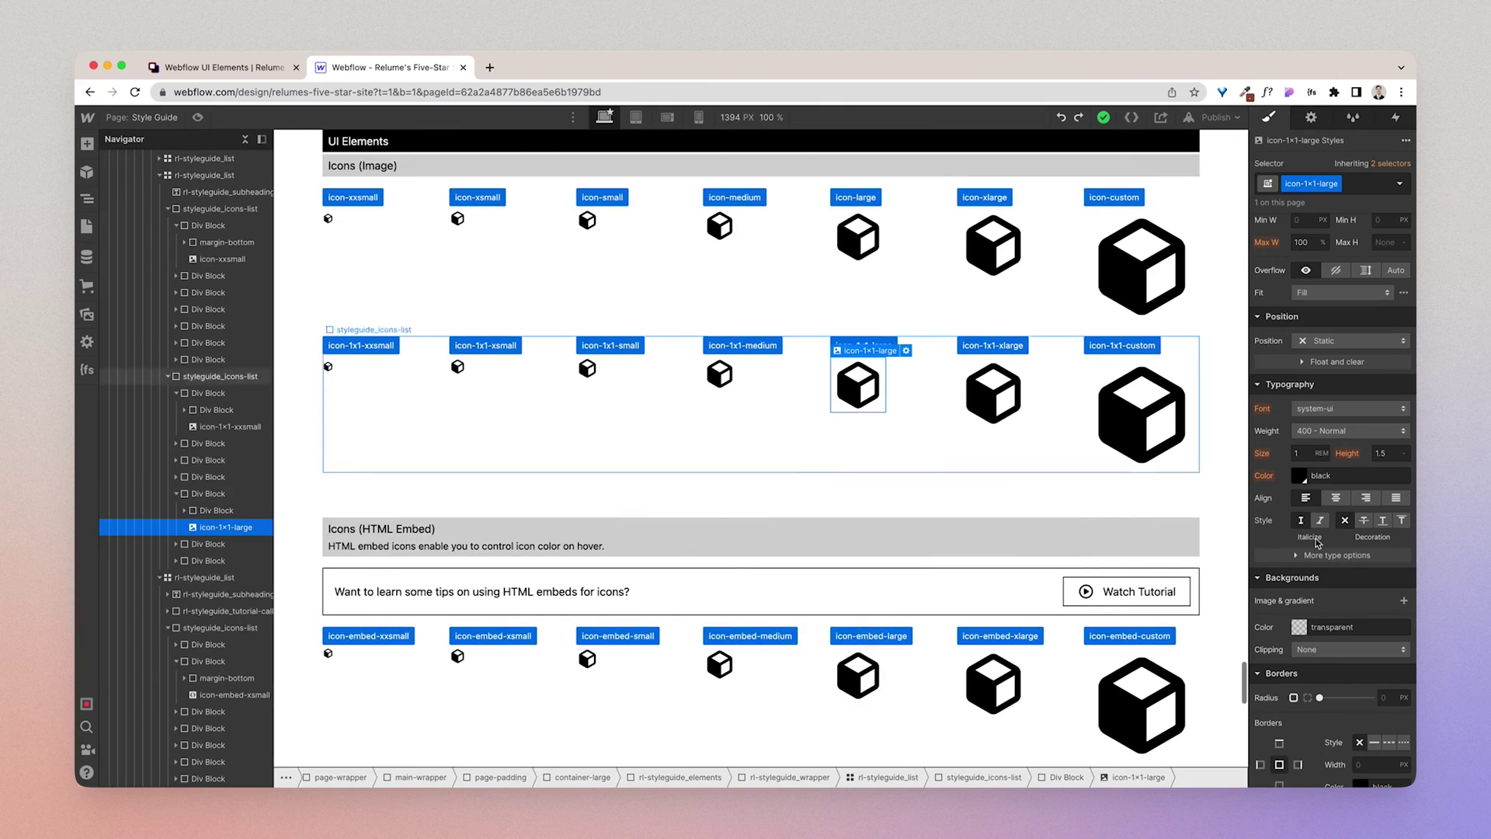
scroll(1165, 203, "up", 1)
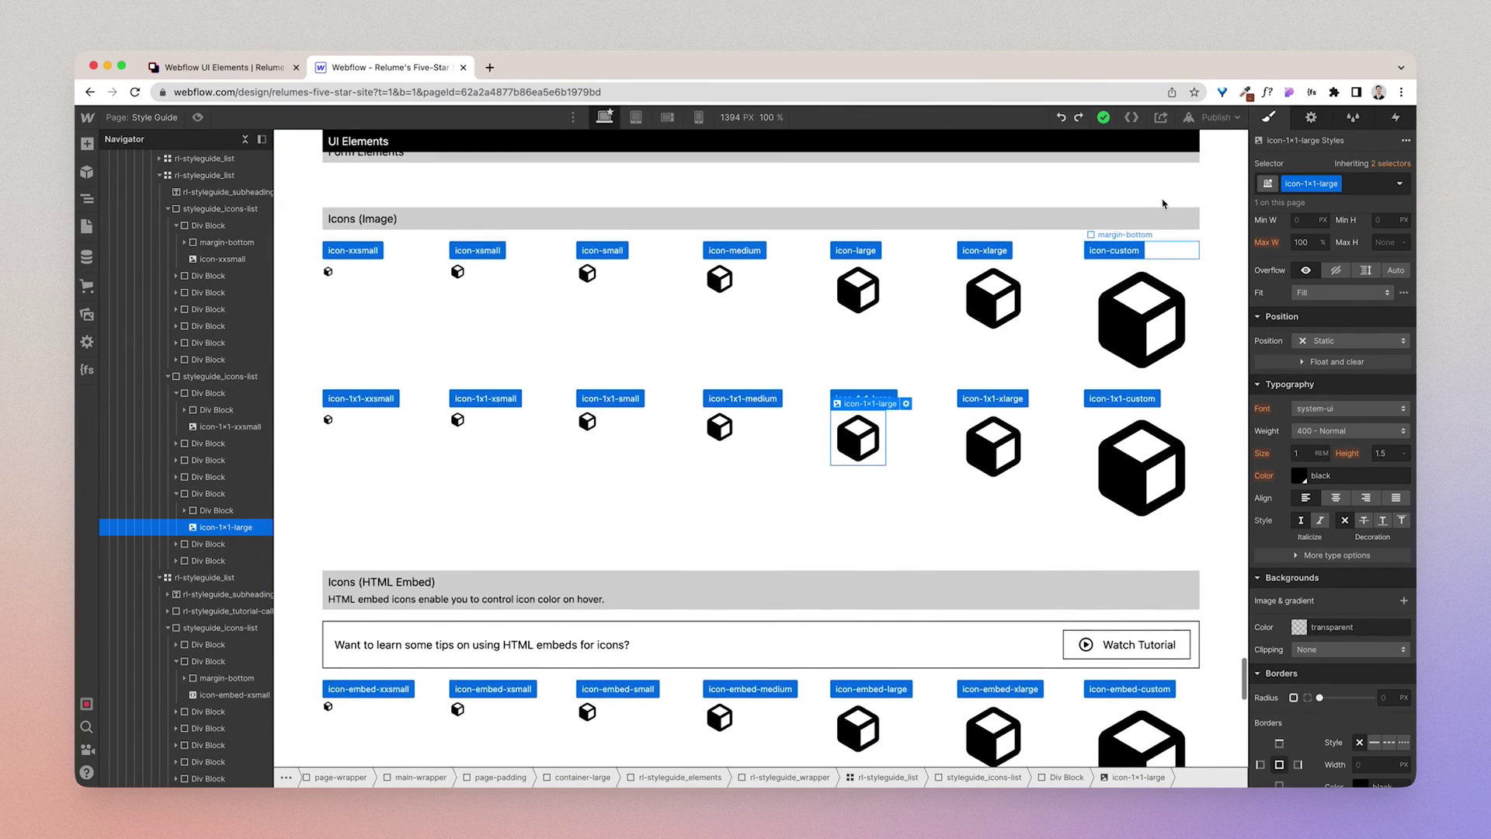
scroll(1164, 204, "up", 1)
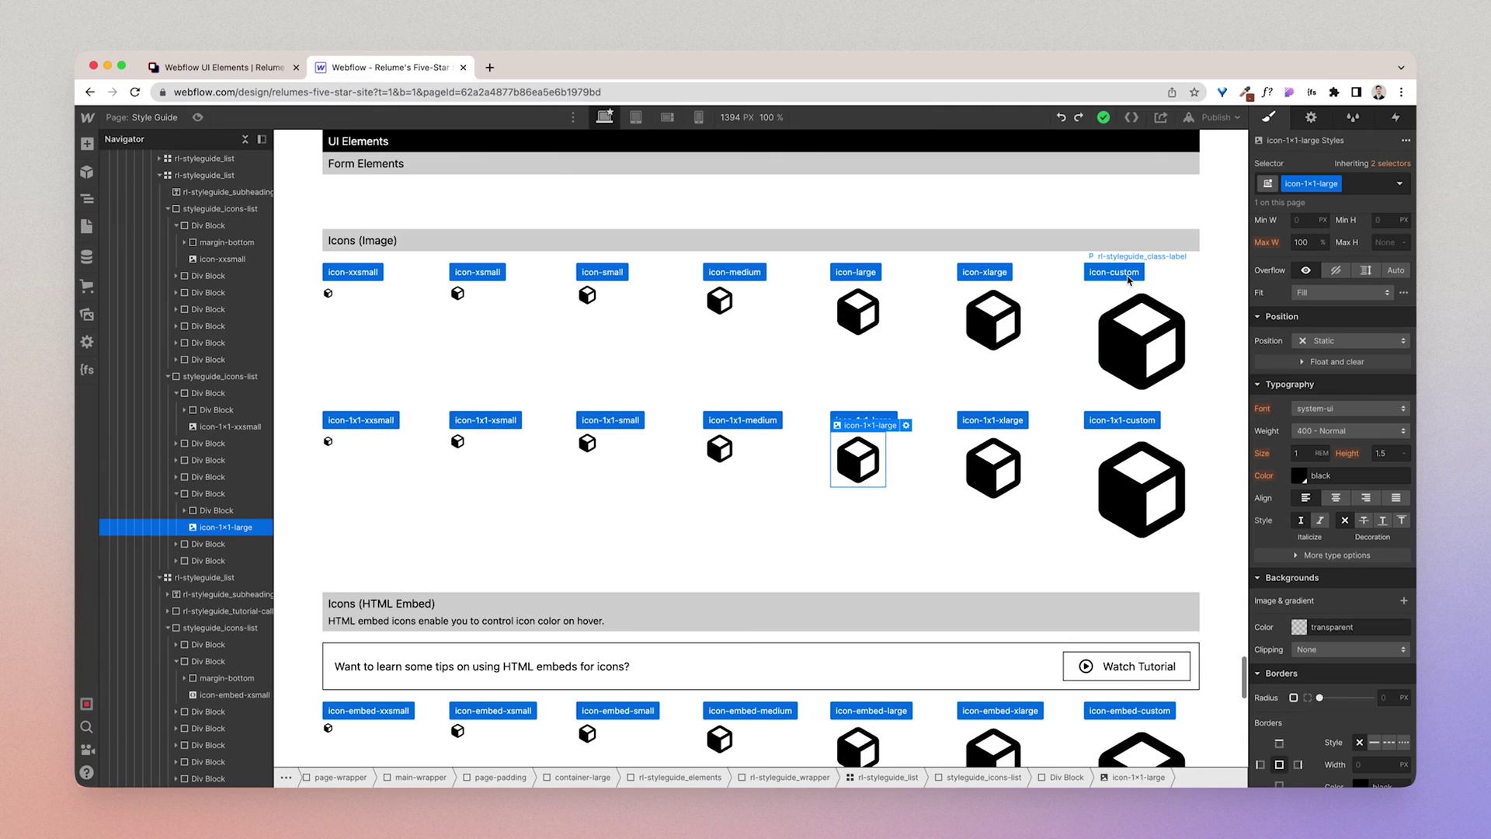
Set the icon-custom image's width to 1.125rem and height to 1.25rem.
left_click(1134, 332)
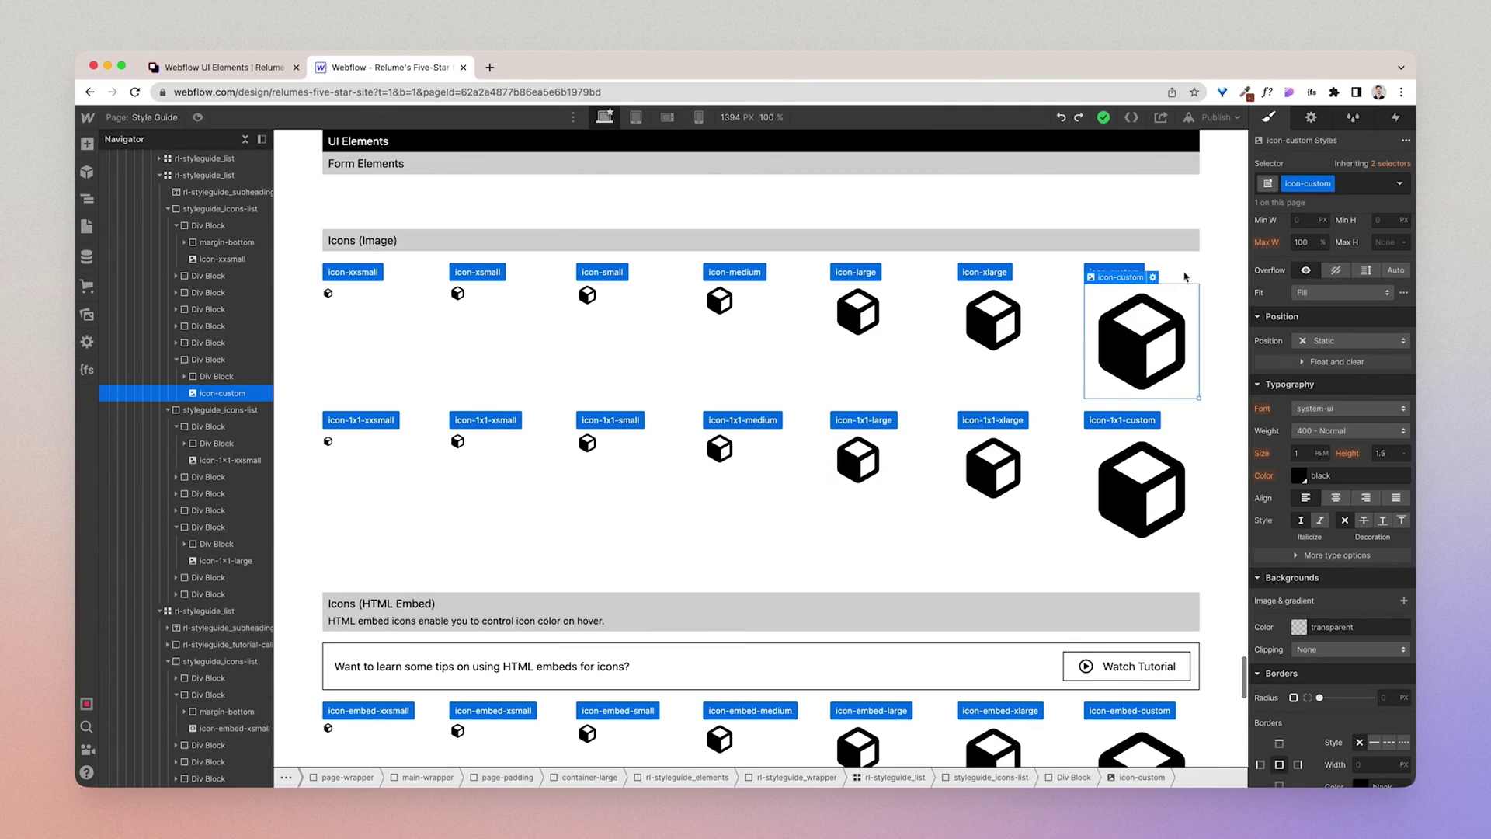
scroll(1401, 600, "up", 5)
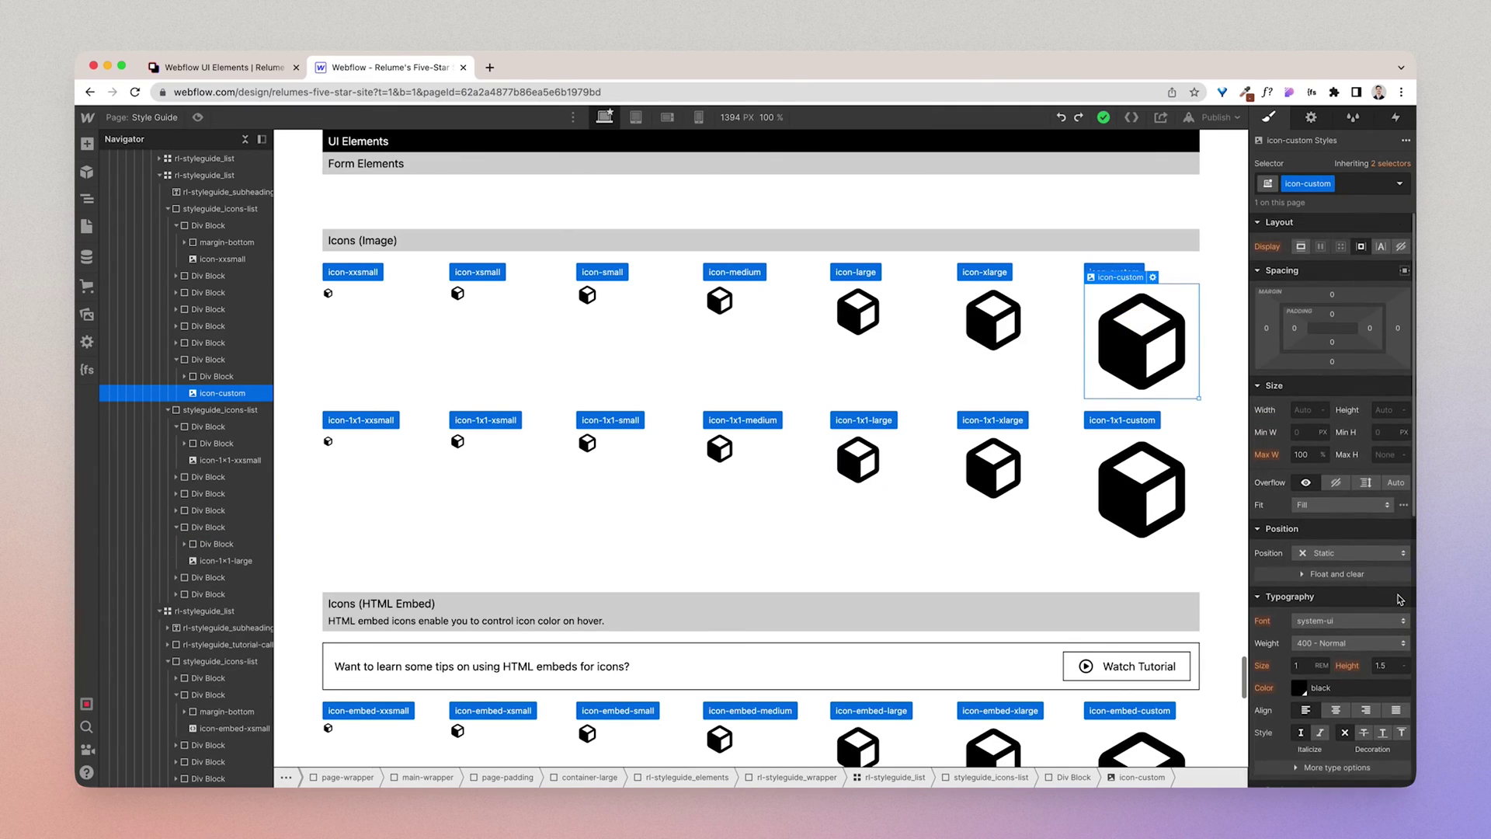
left_click(1303, 410)
type("1.1")
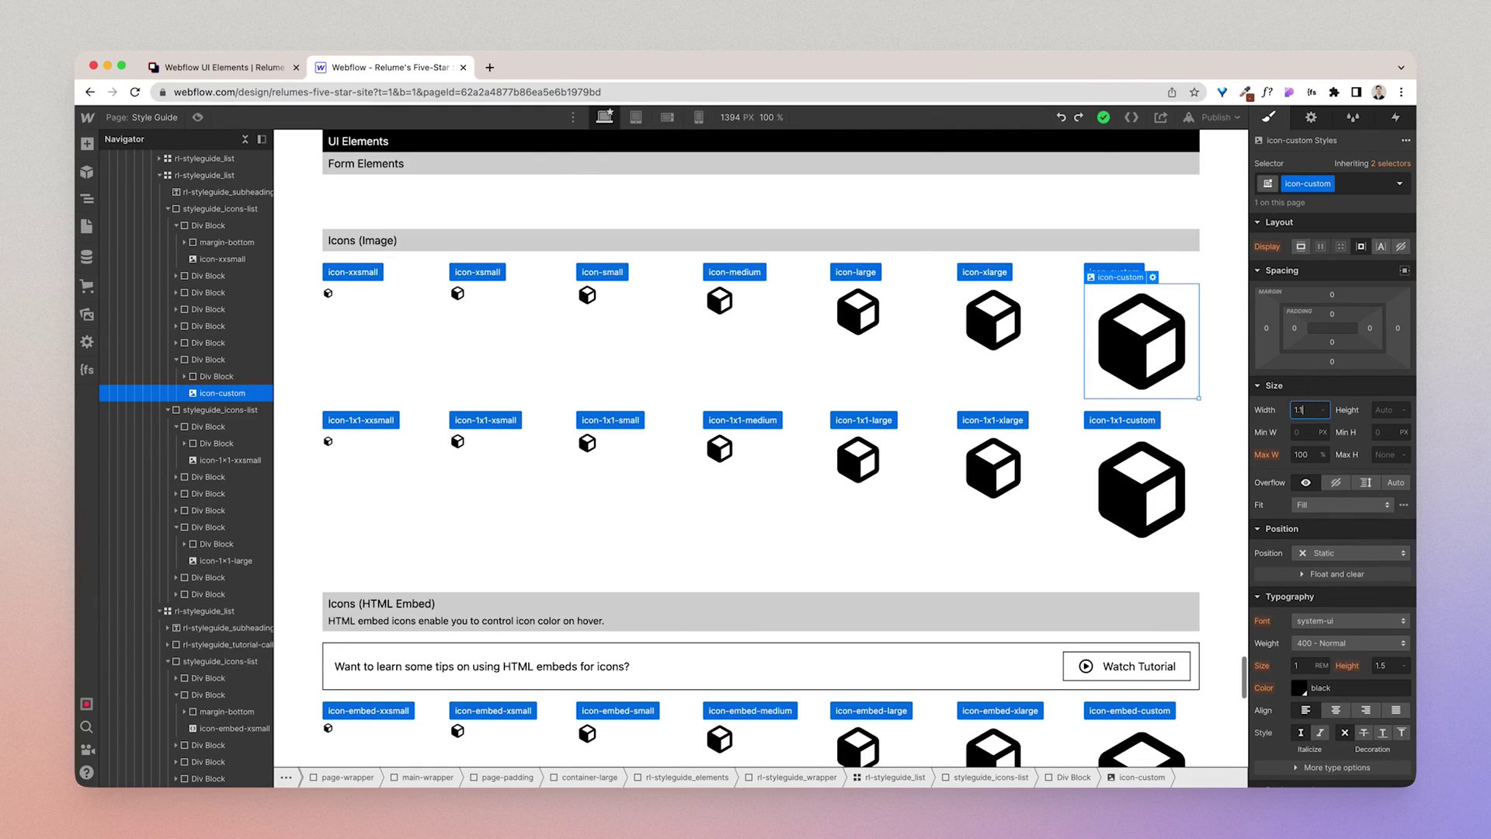
type("25rem")
key("Return")
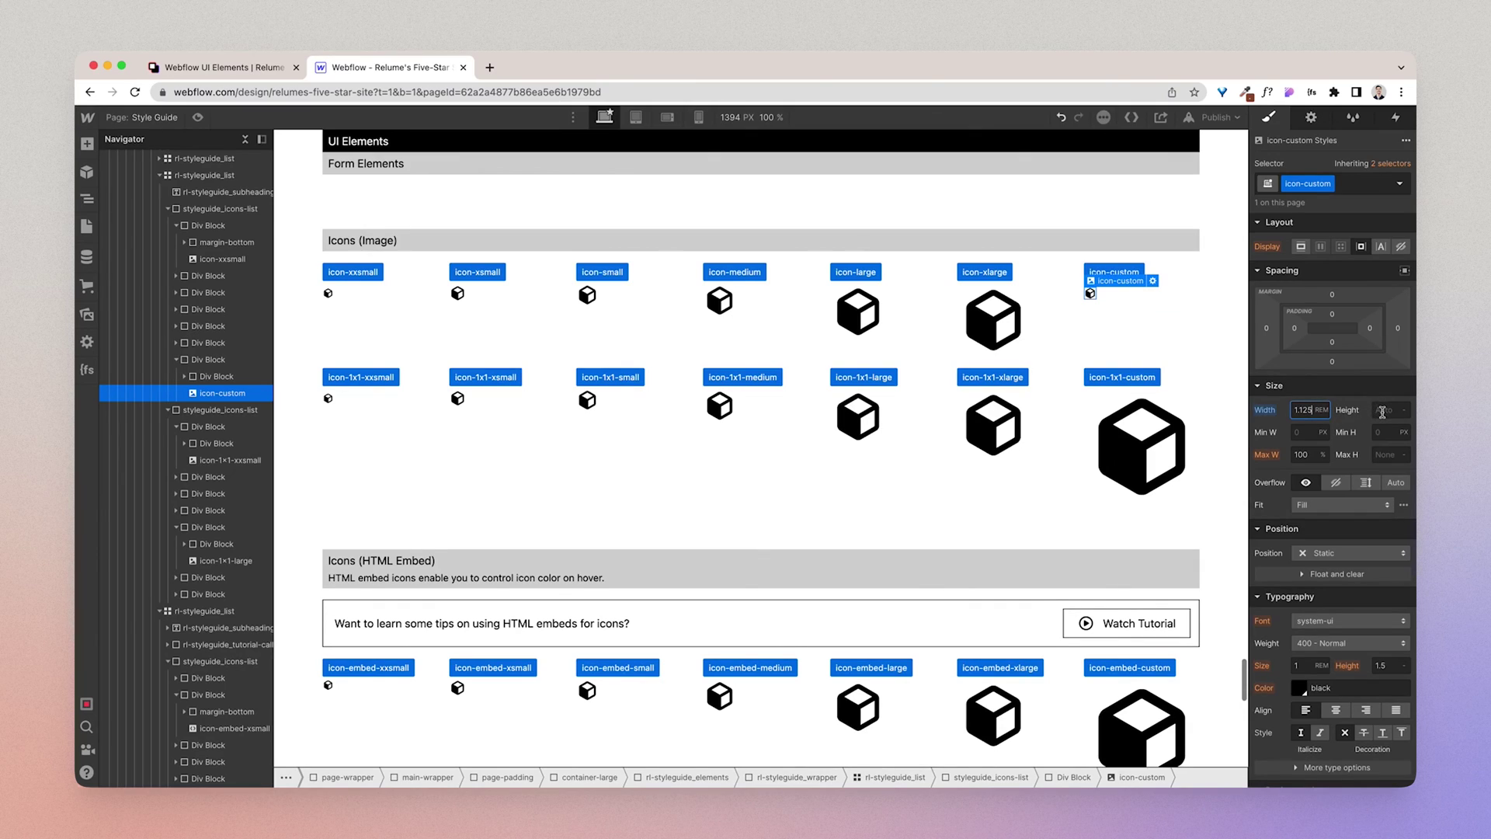
left_click(1386, 410)
type("18/16re")
type("m")
key("Return")
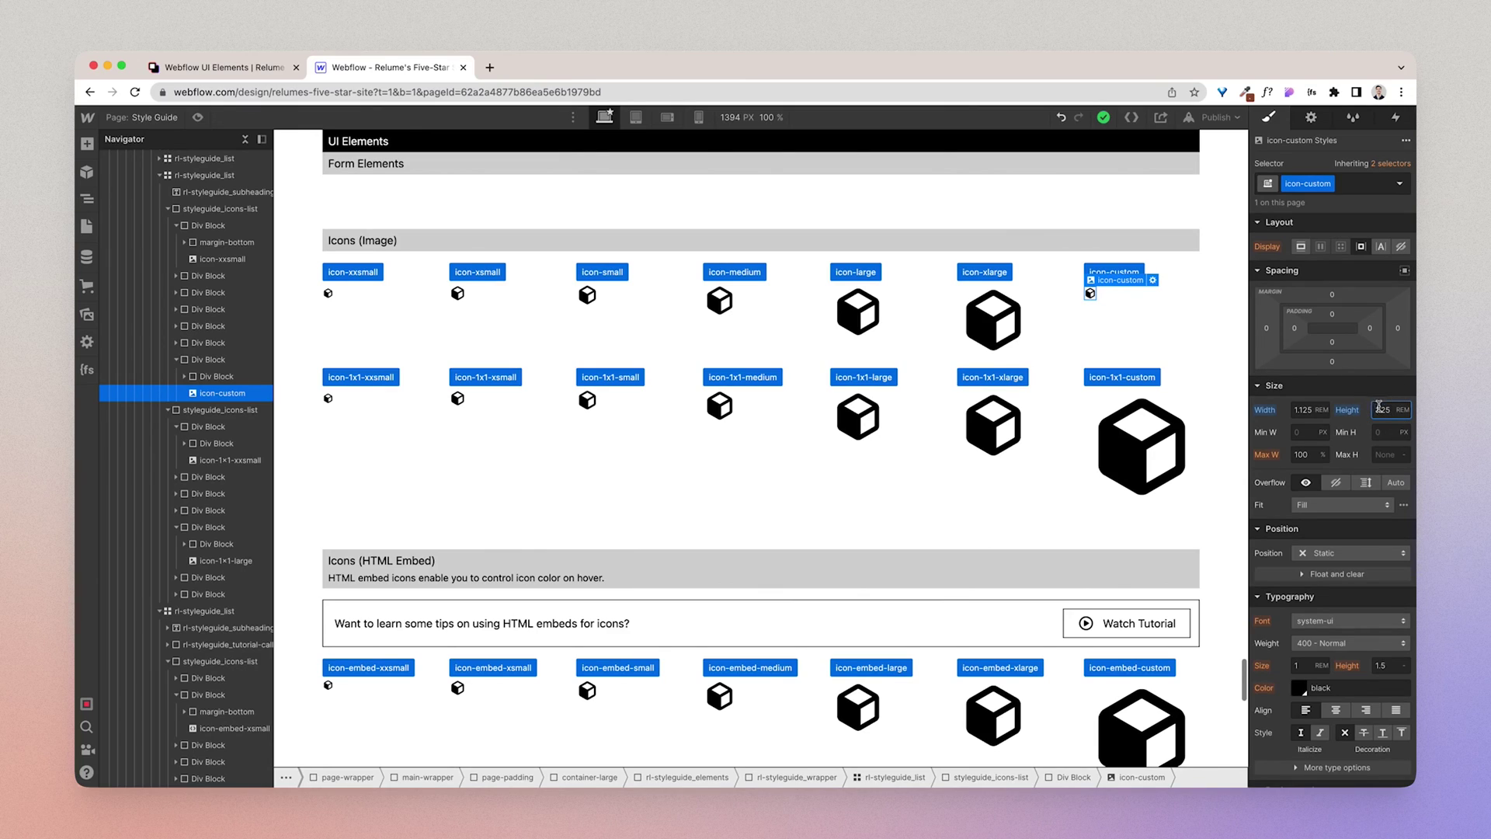
left_click(1311, 410)
double_click(1303, 409)
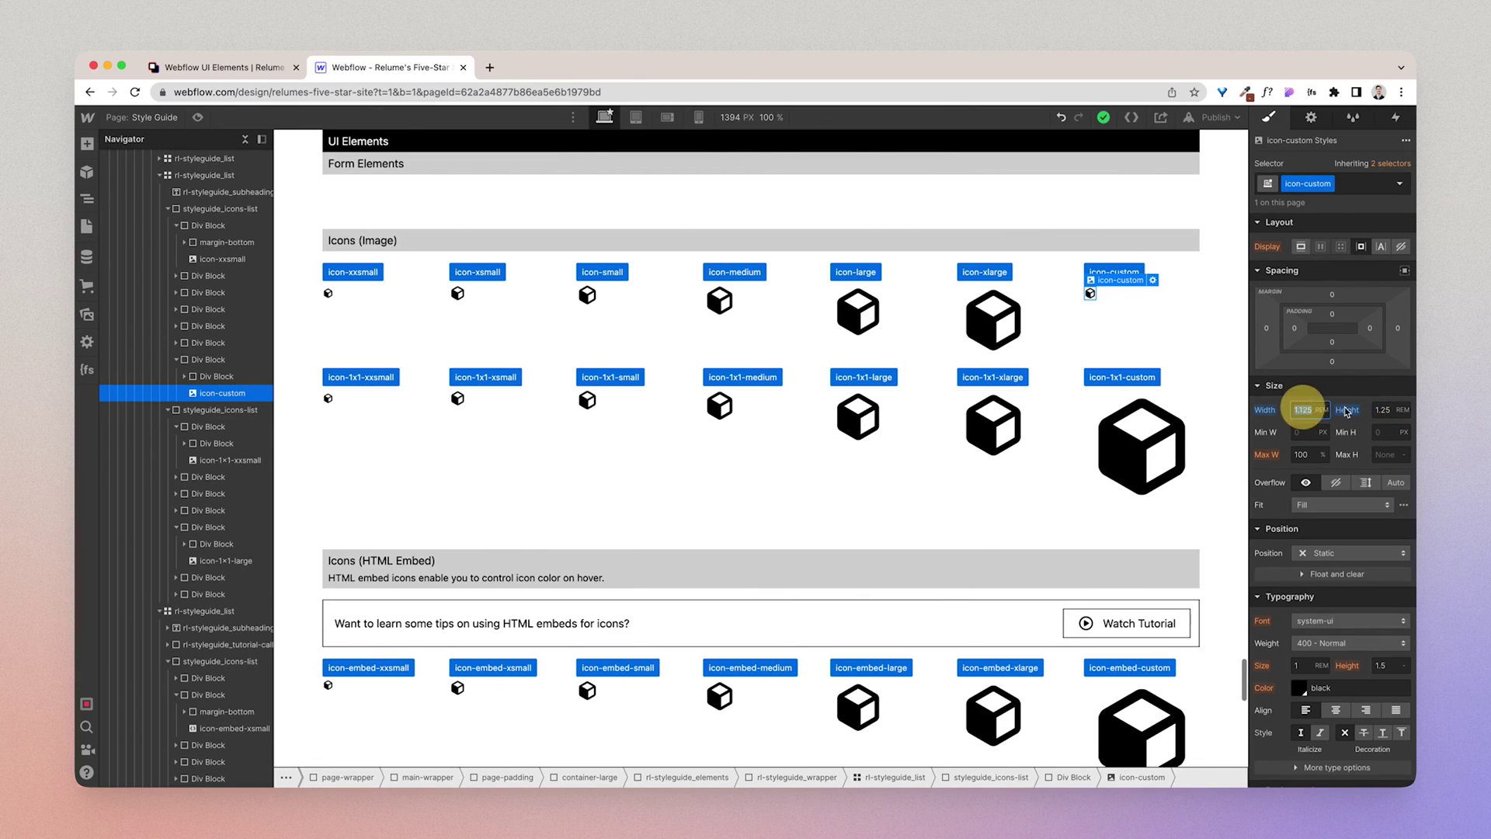
left_click_drag(1303, 409, 1334, 413)
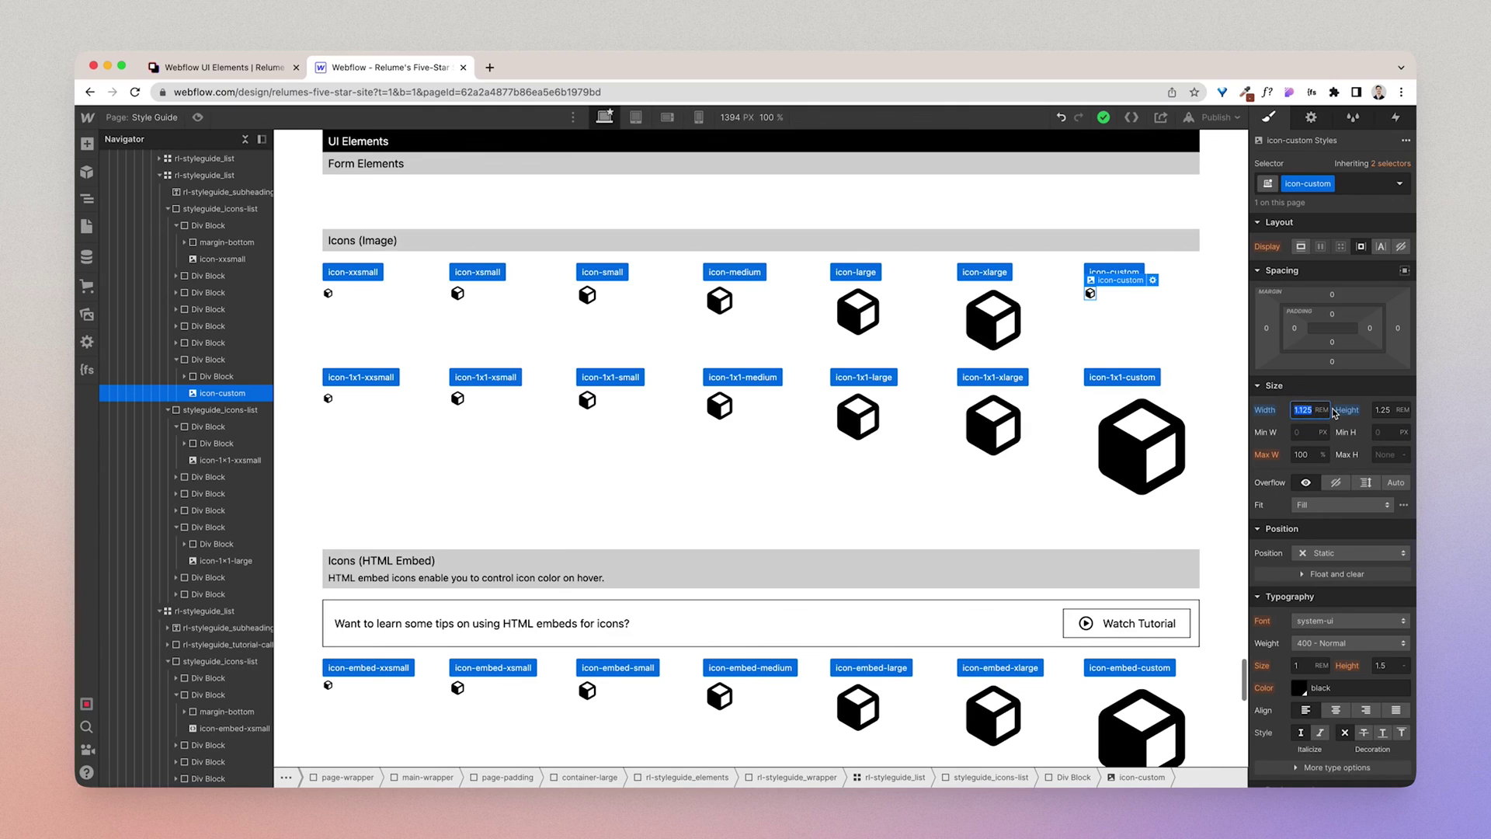